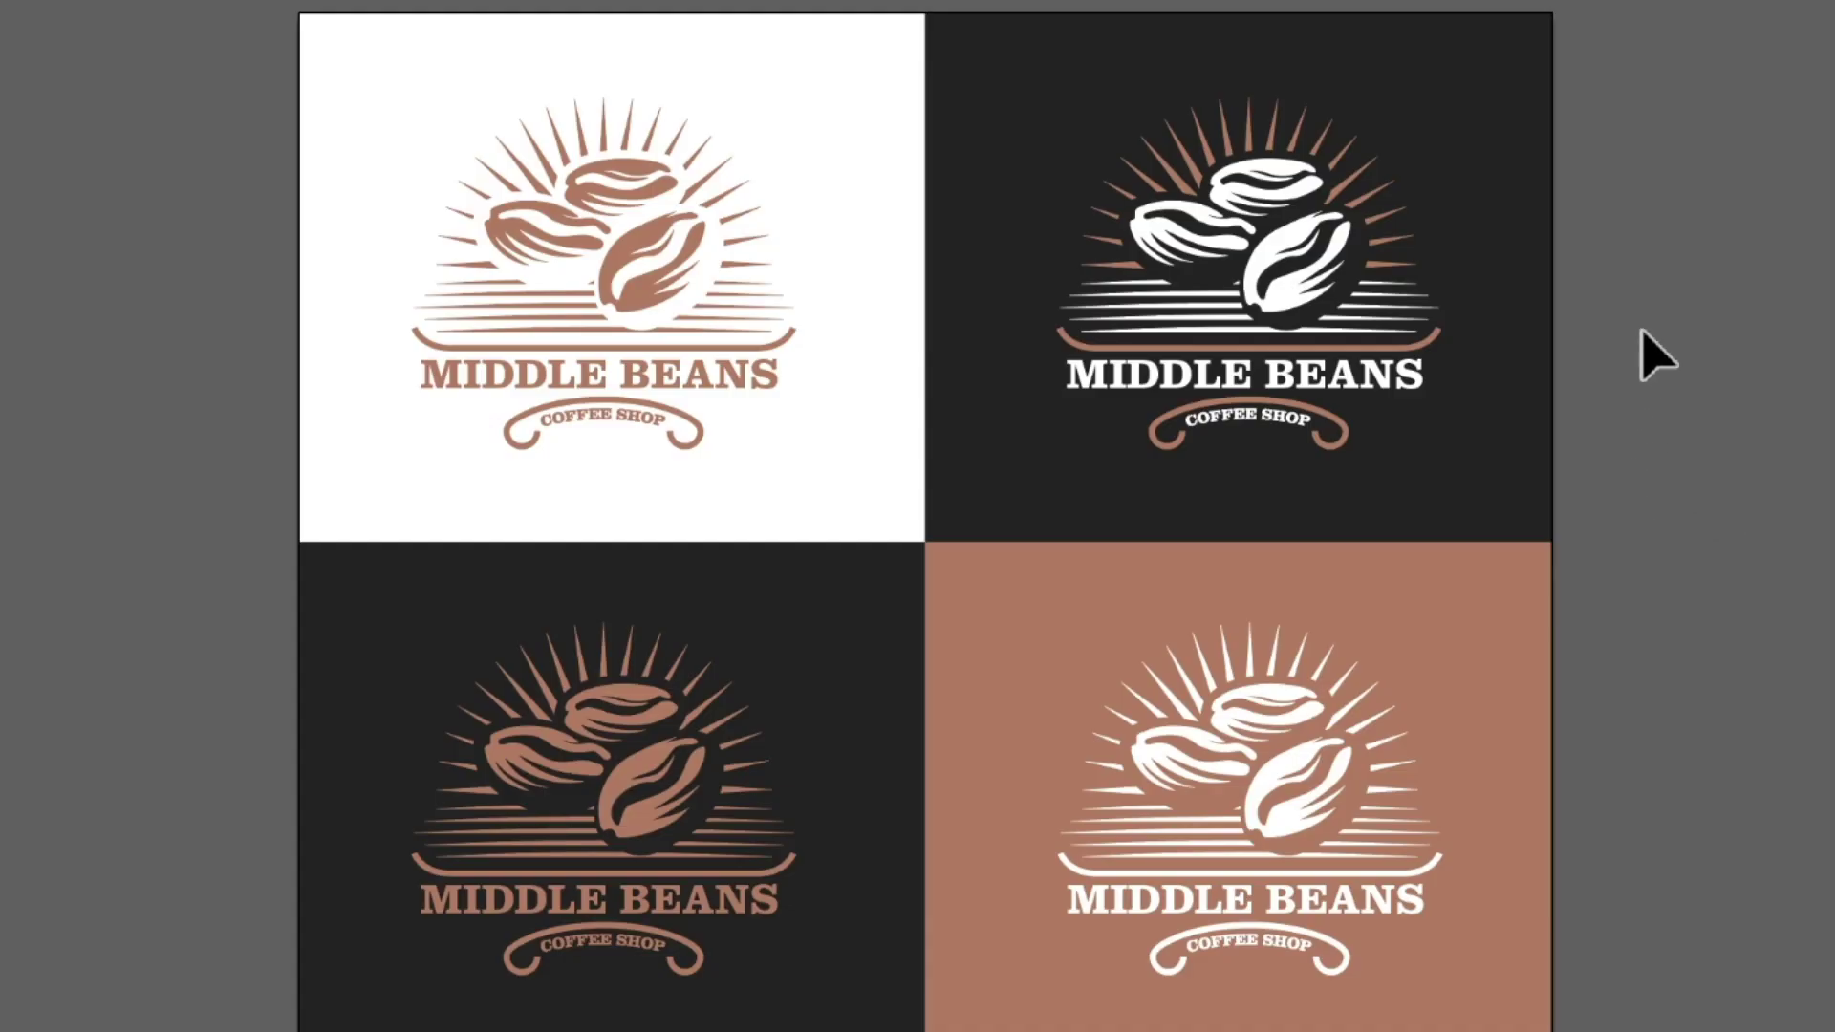
Review the finished logo variants and mockups before moving to the dark Untitled-1 artboard
{"action": "left_click", "coordinate": [1337, 247]}
{"action": "left_click", "coordinate": [1769, 296]}
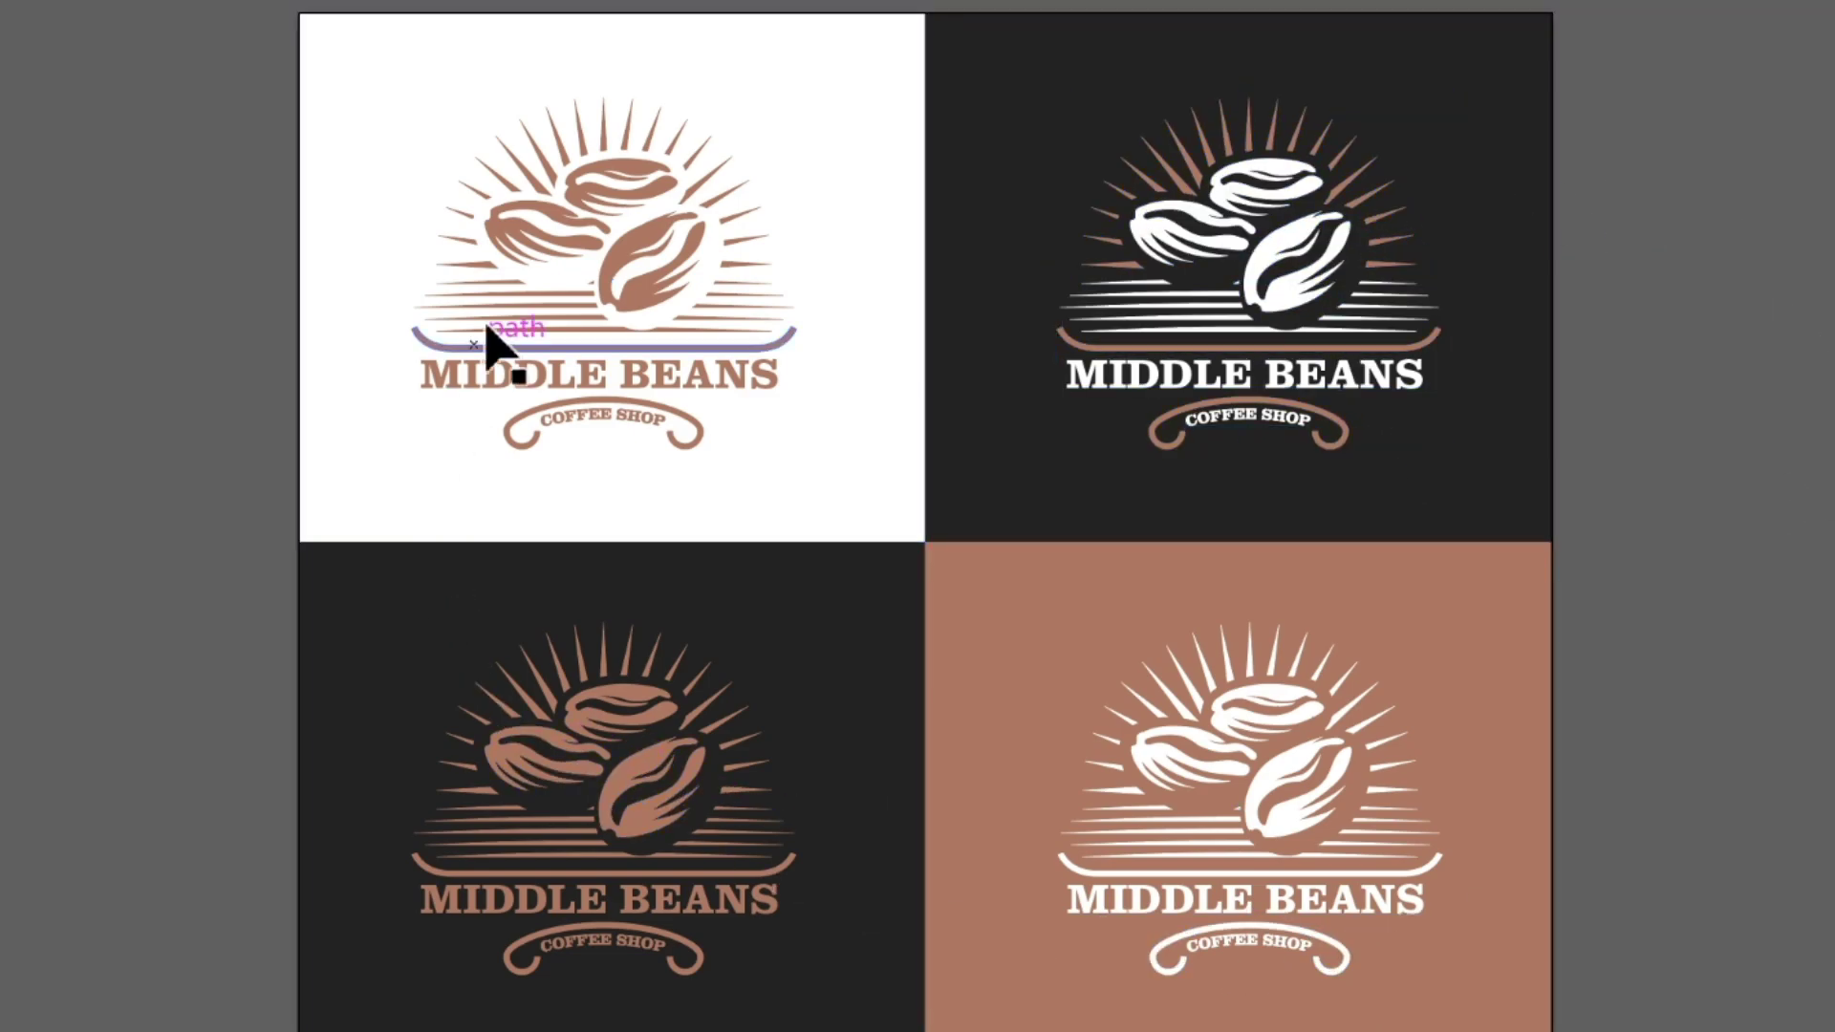
{"action": "scroll", "coordinate": [1805, 341], "scroll_direction": "down", "scroll_amount": 20}
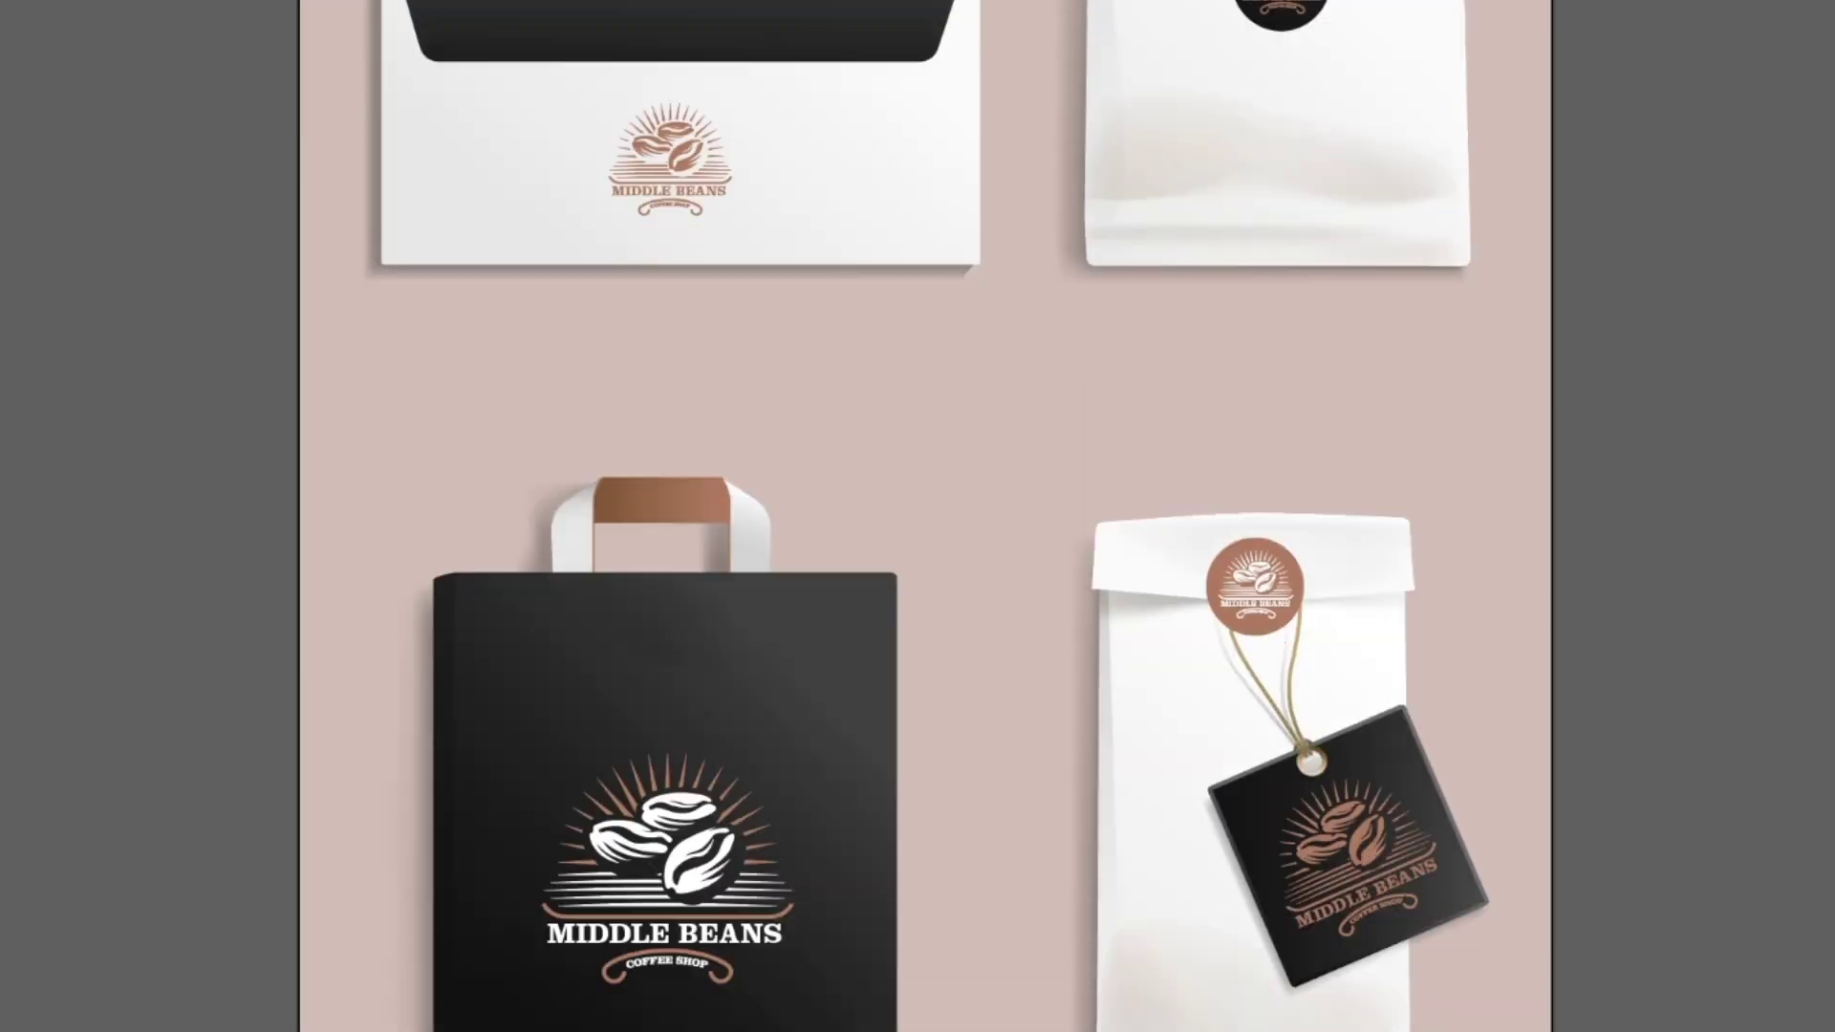
{"action": "scroll", "coordinate": [926, 516], "scroll_direction": "up", "scroll_amount": 20}
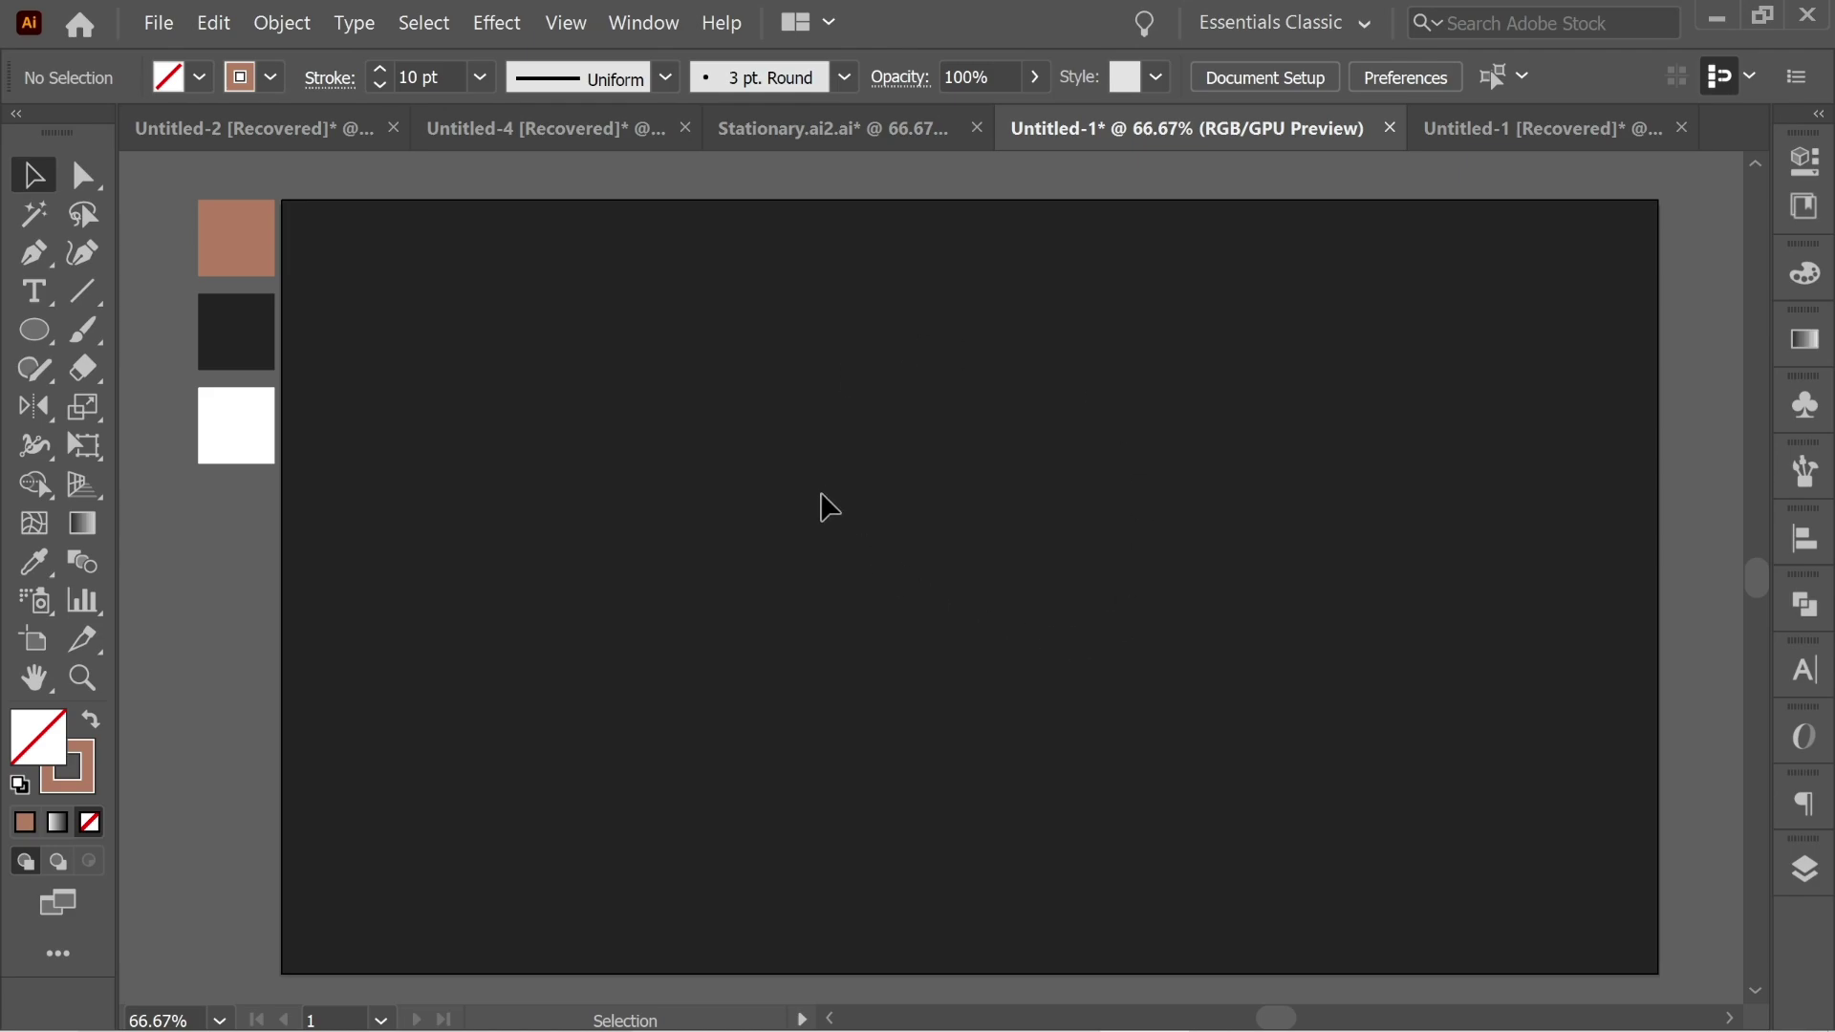
Turn off Smart Guides and check the copper square's fill value, B17B61
{"action": "left_click", "coordinate": [569, 24]}
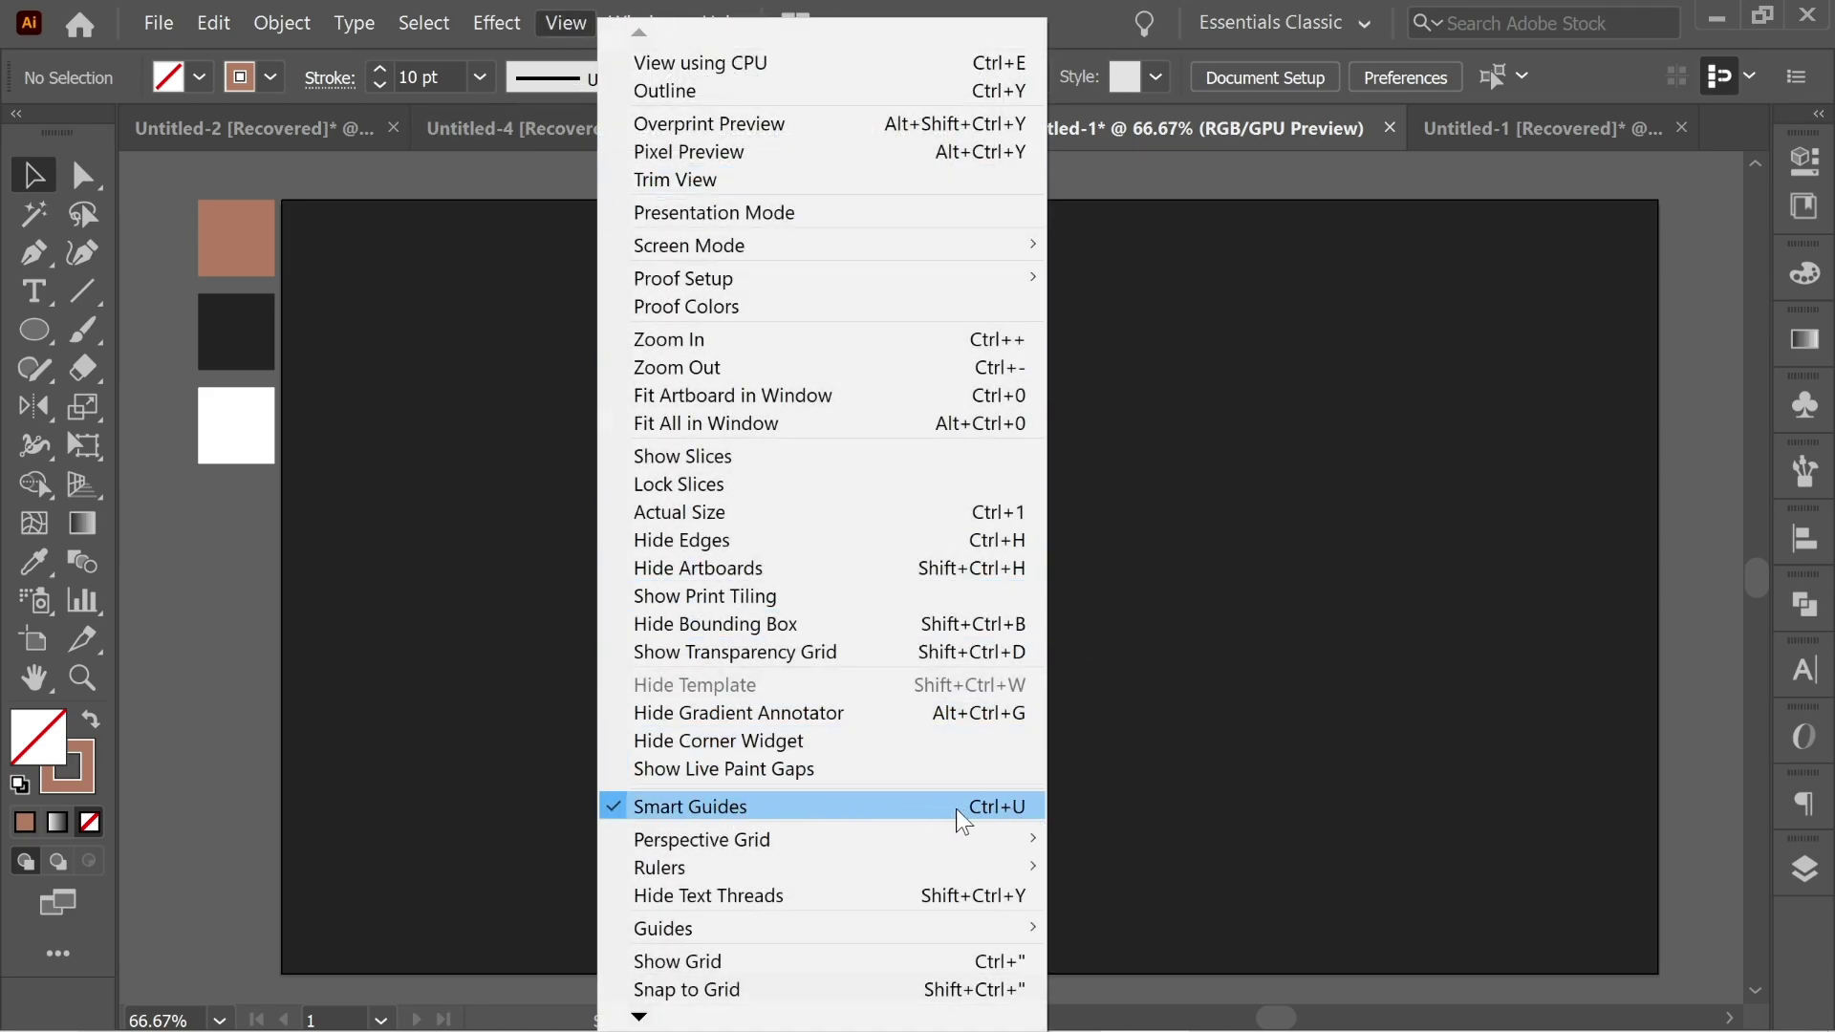
{"action": "left_click", "coordinate": [924, 810]}
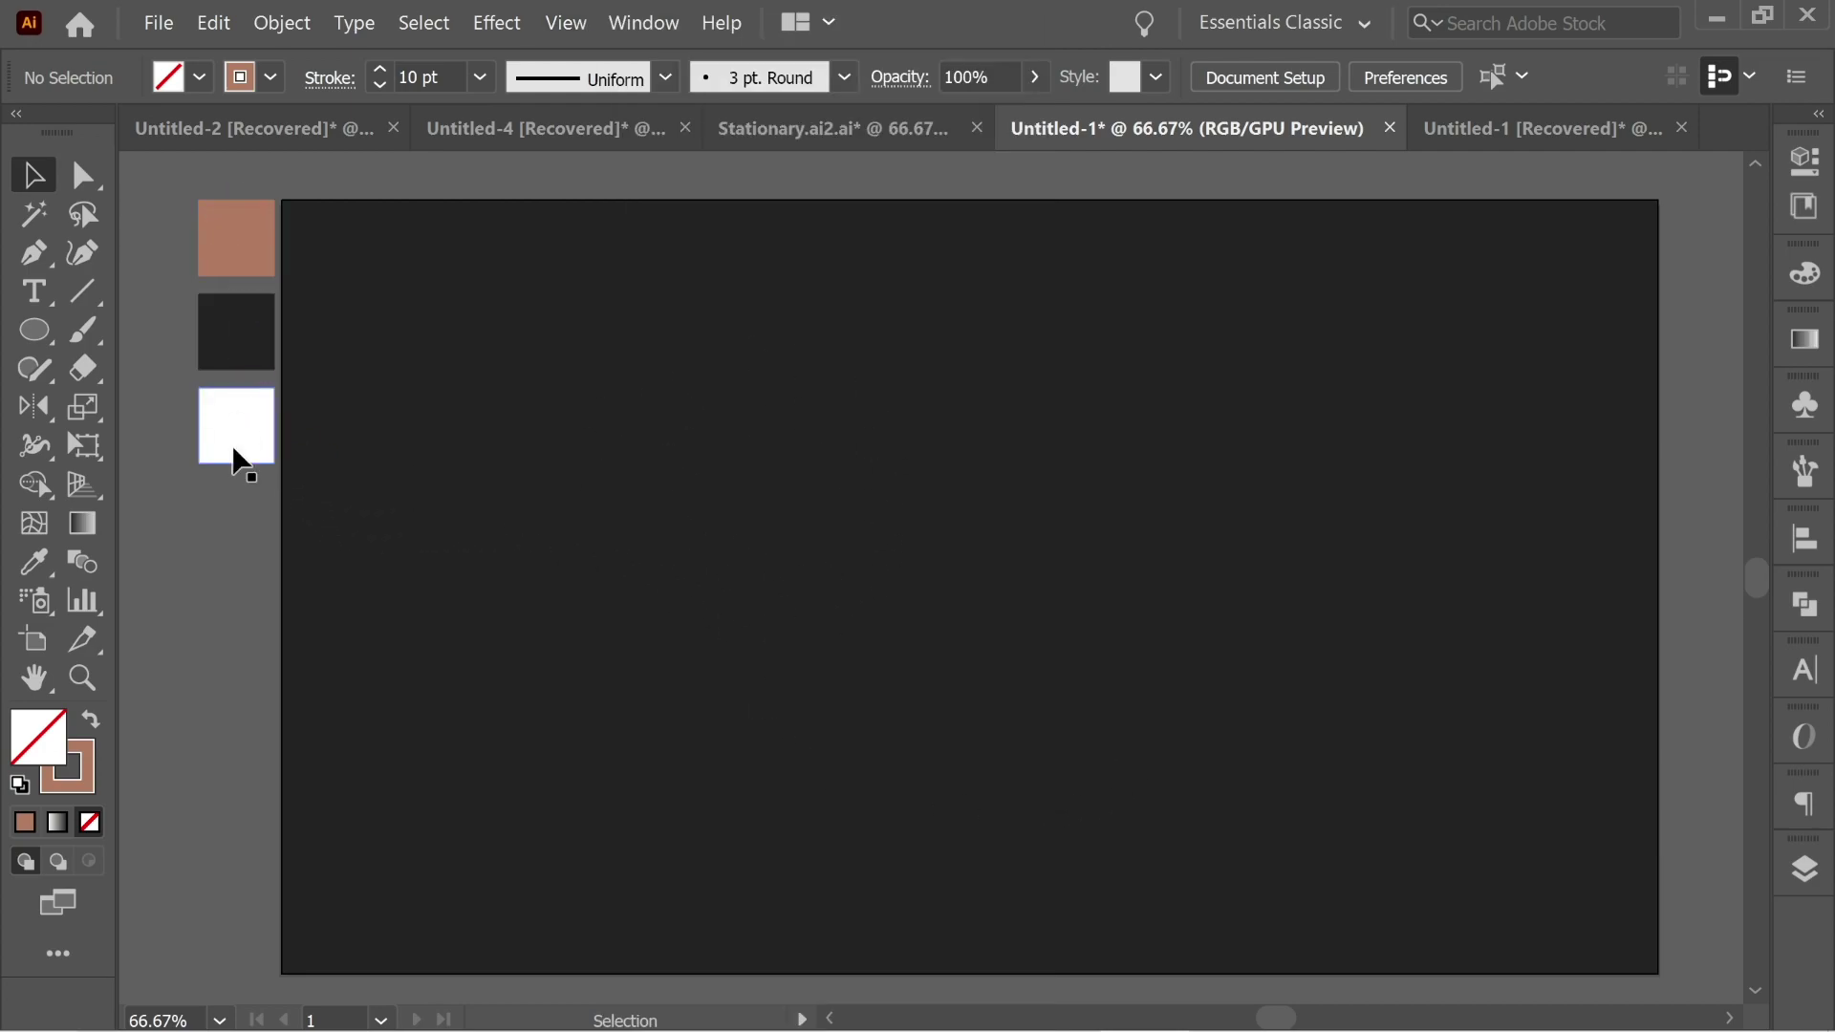
{"action": "left_click", "coordinate": [244, 250]}
{"action": "double_click", "coordinate": [70, 720]}
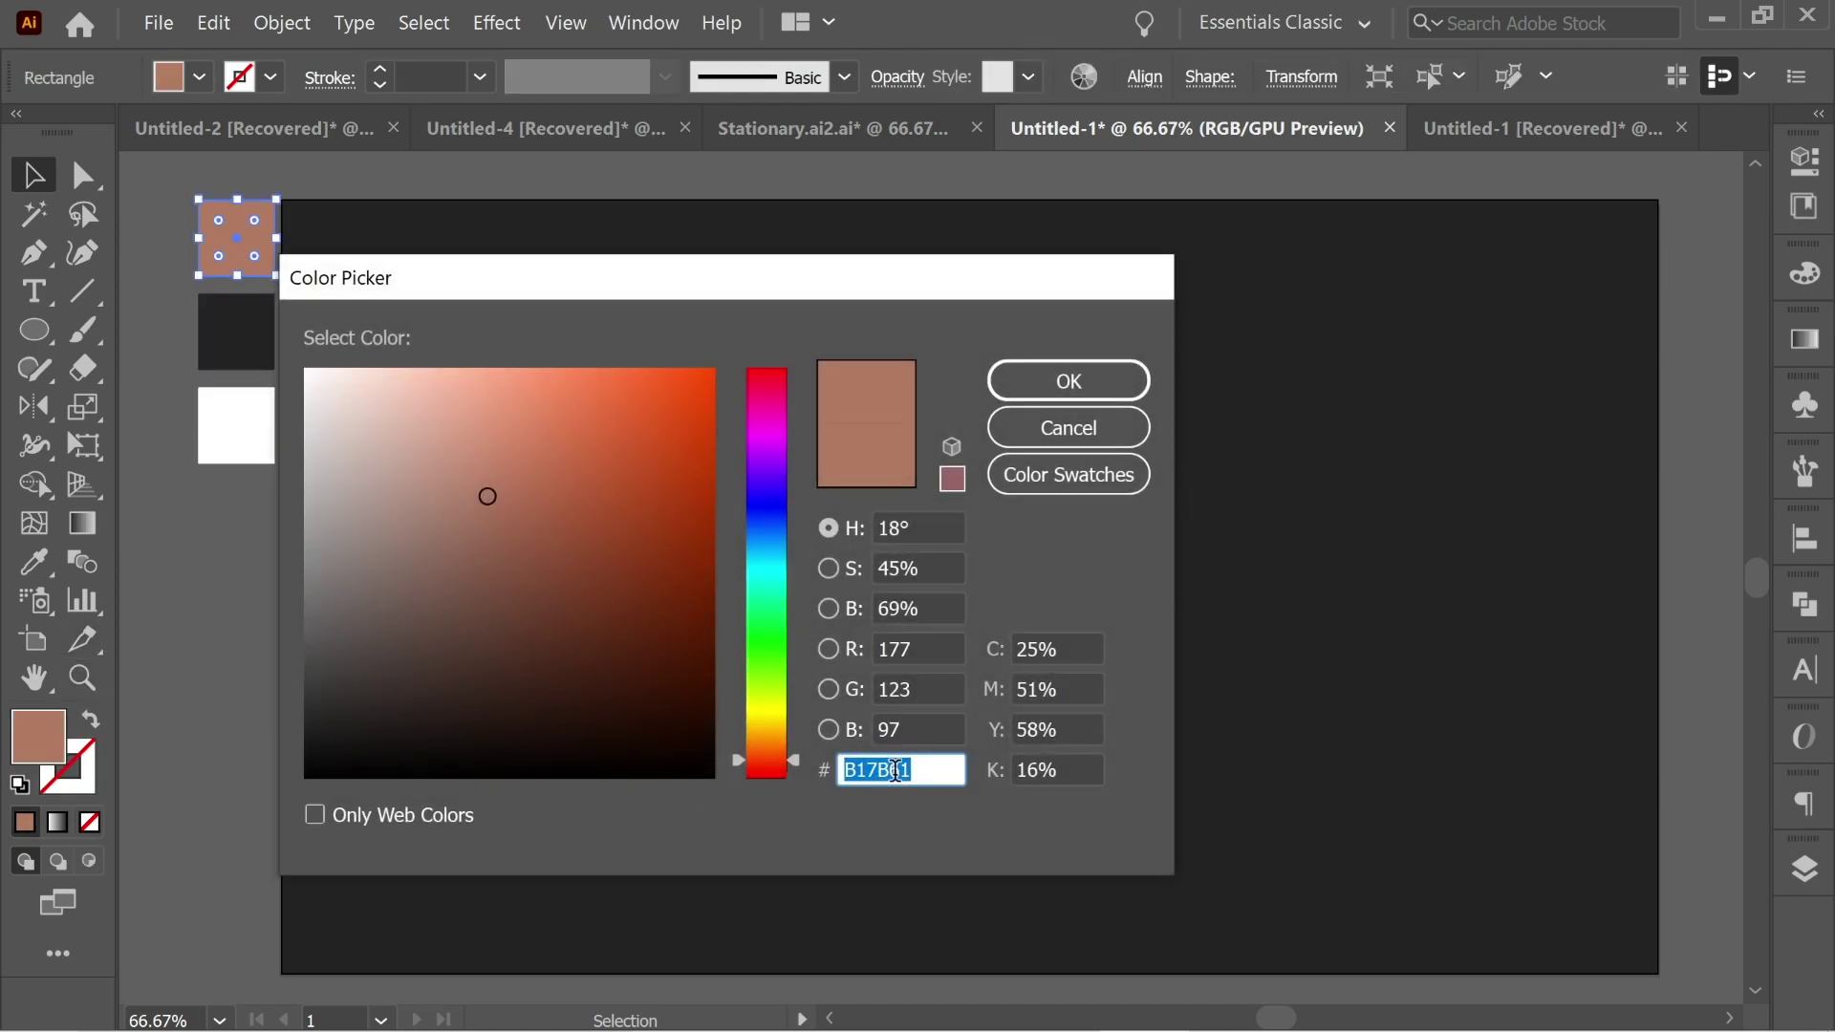
{"action": "left_click", "coordinate": [1069, 428]}
Check the dark square's fill, 232324, and keep it as the current fill
{"action": "left_click", "coordinate": [255, 346]}
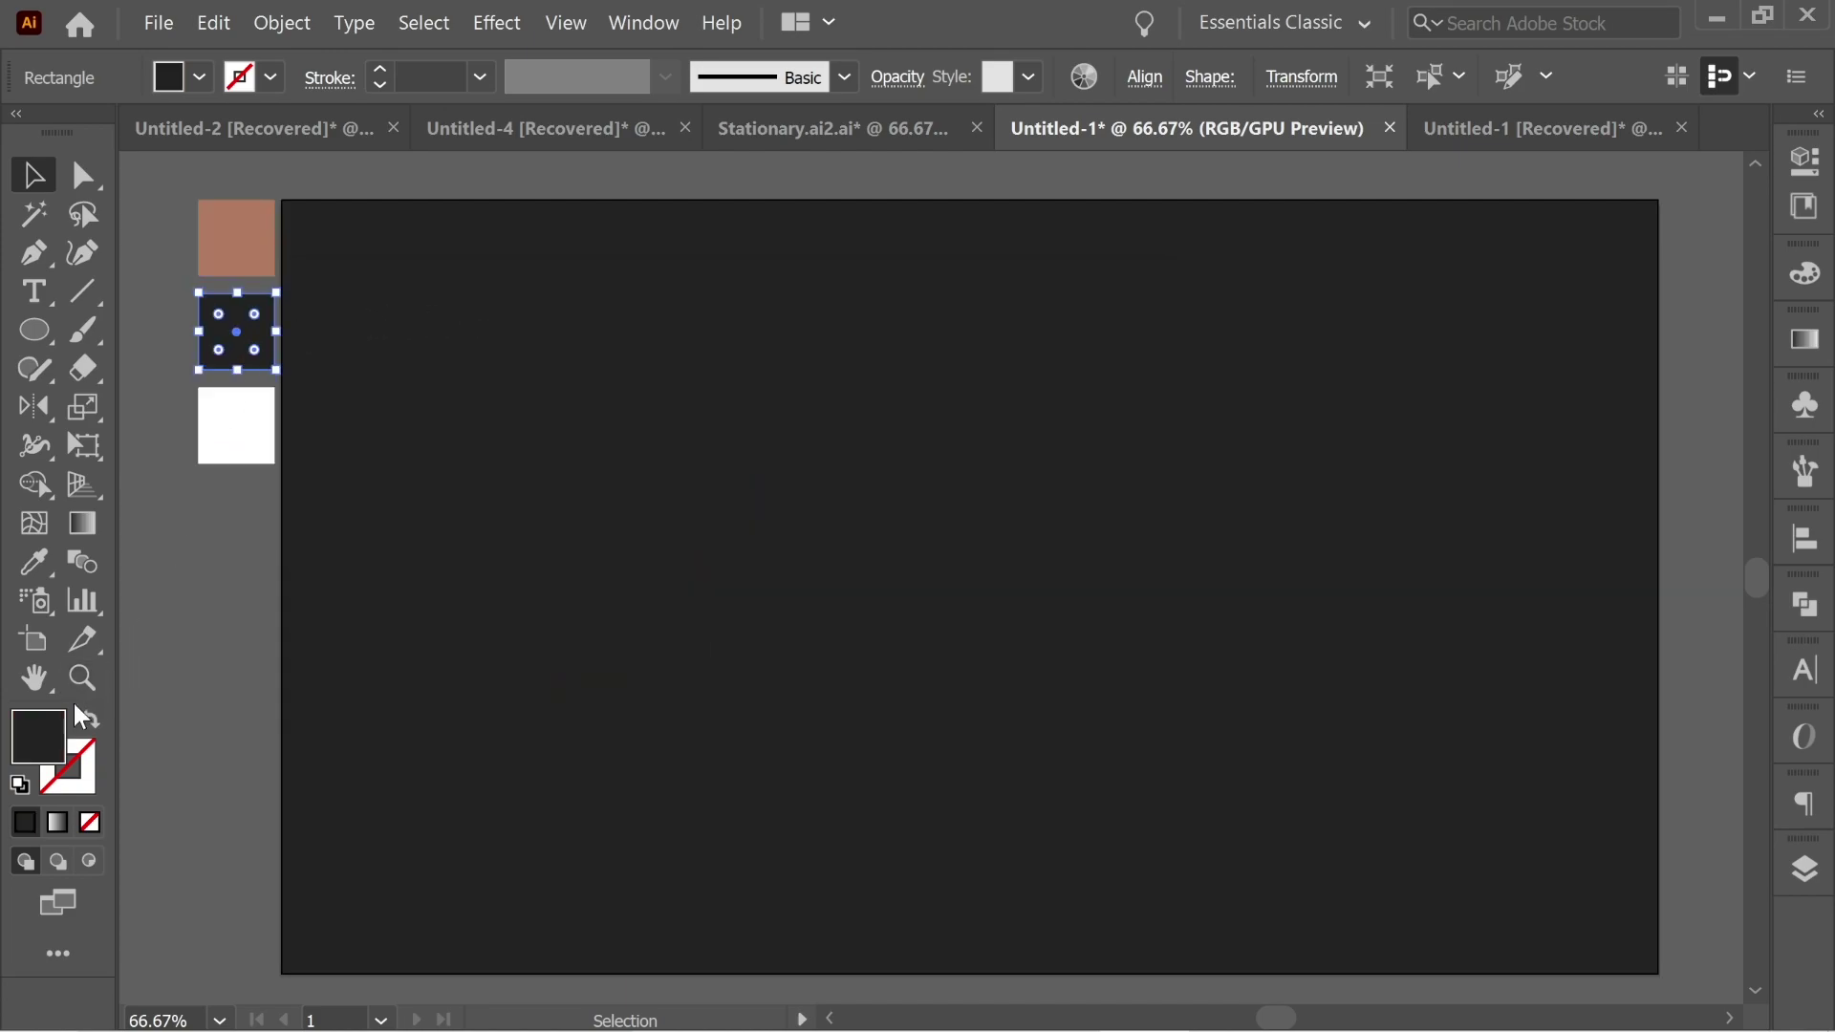
{"action": "double_click", "coordinate": [43, 733]}
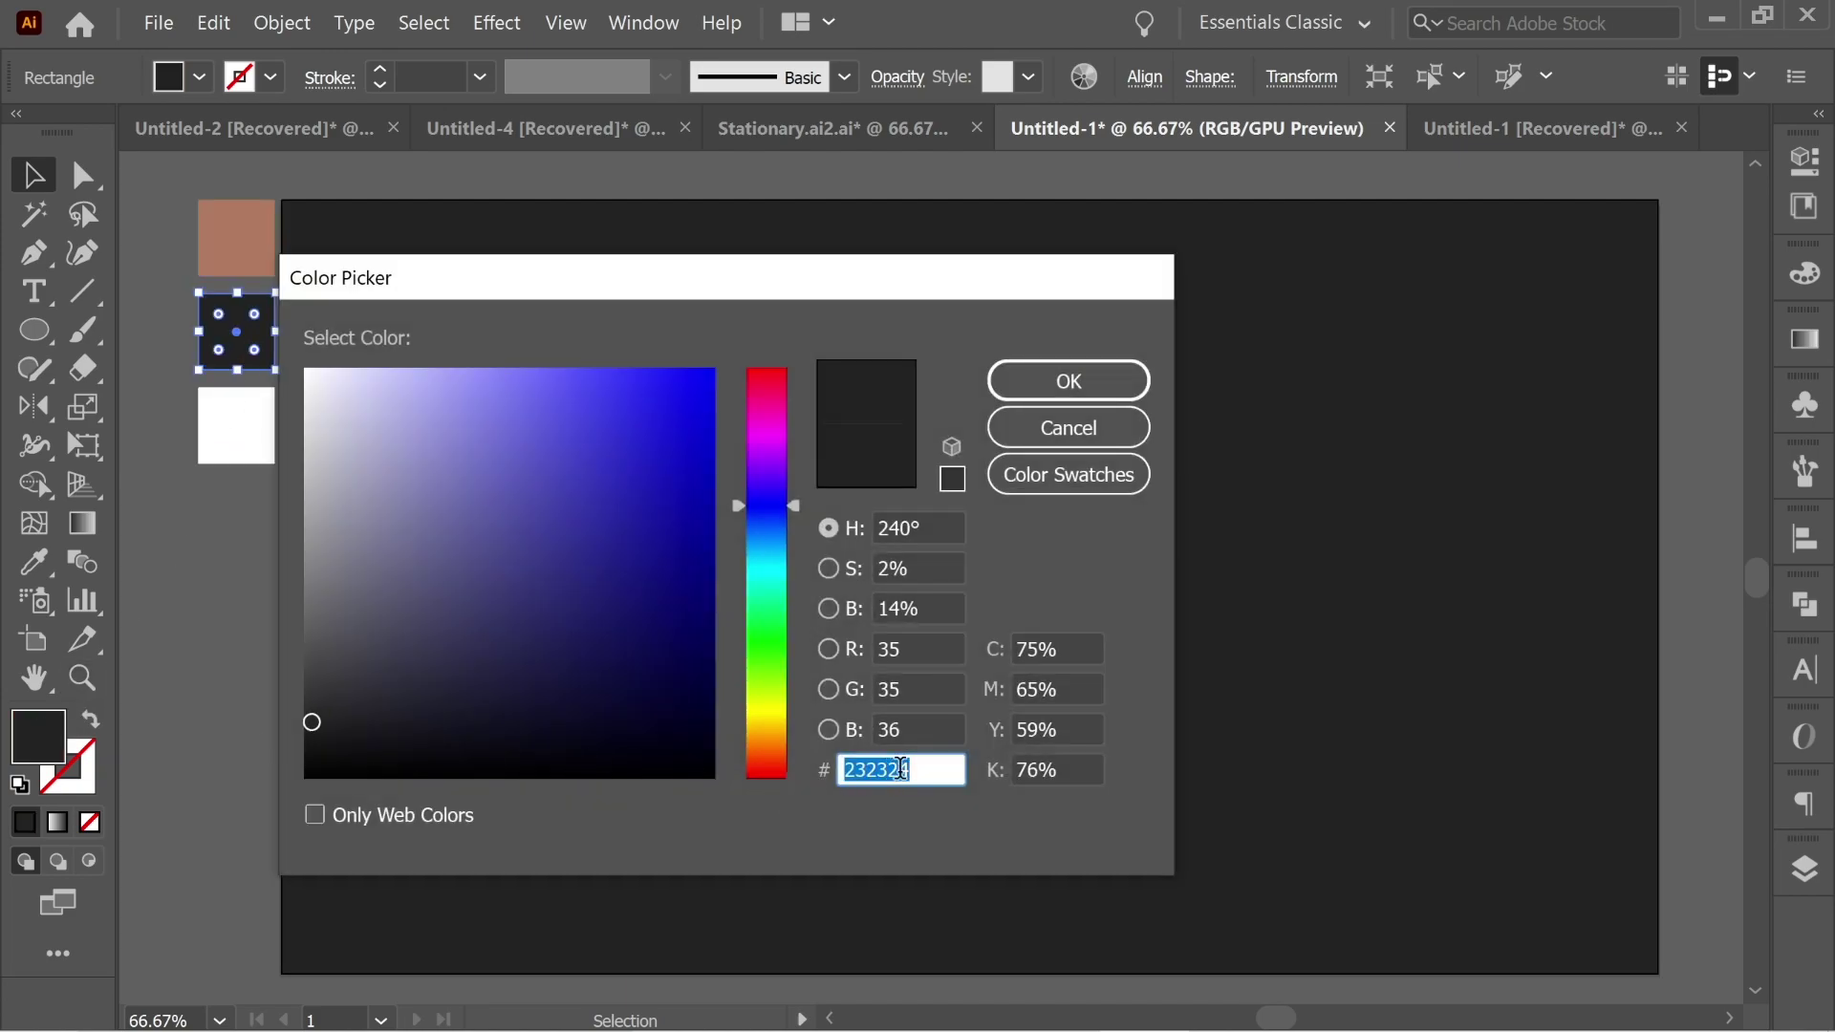
{"action": "left_click", "coordinate": [1069, 381]}
{"action": "left_click", "coordinate": [225, 554]}
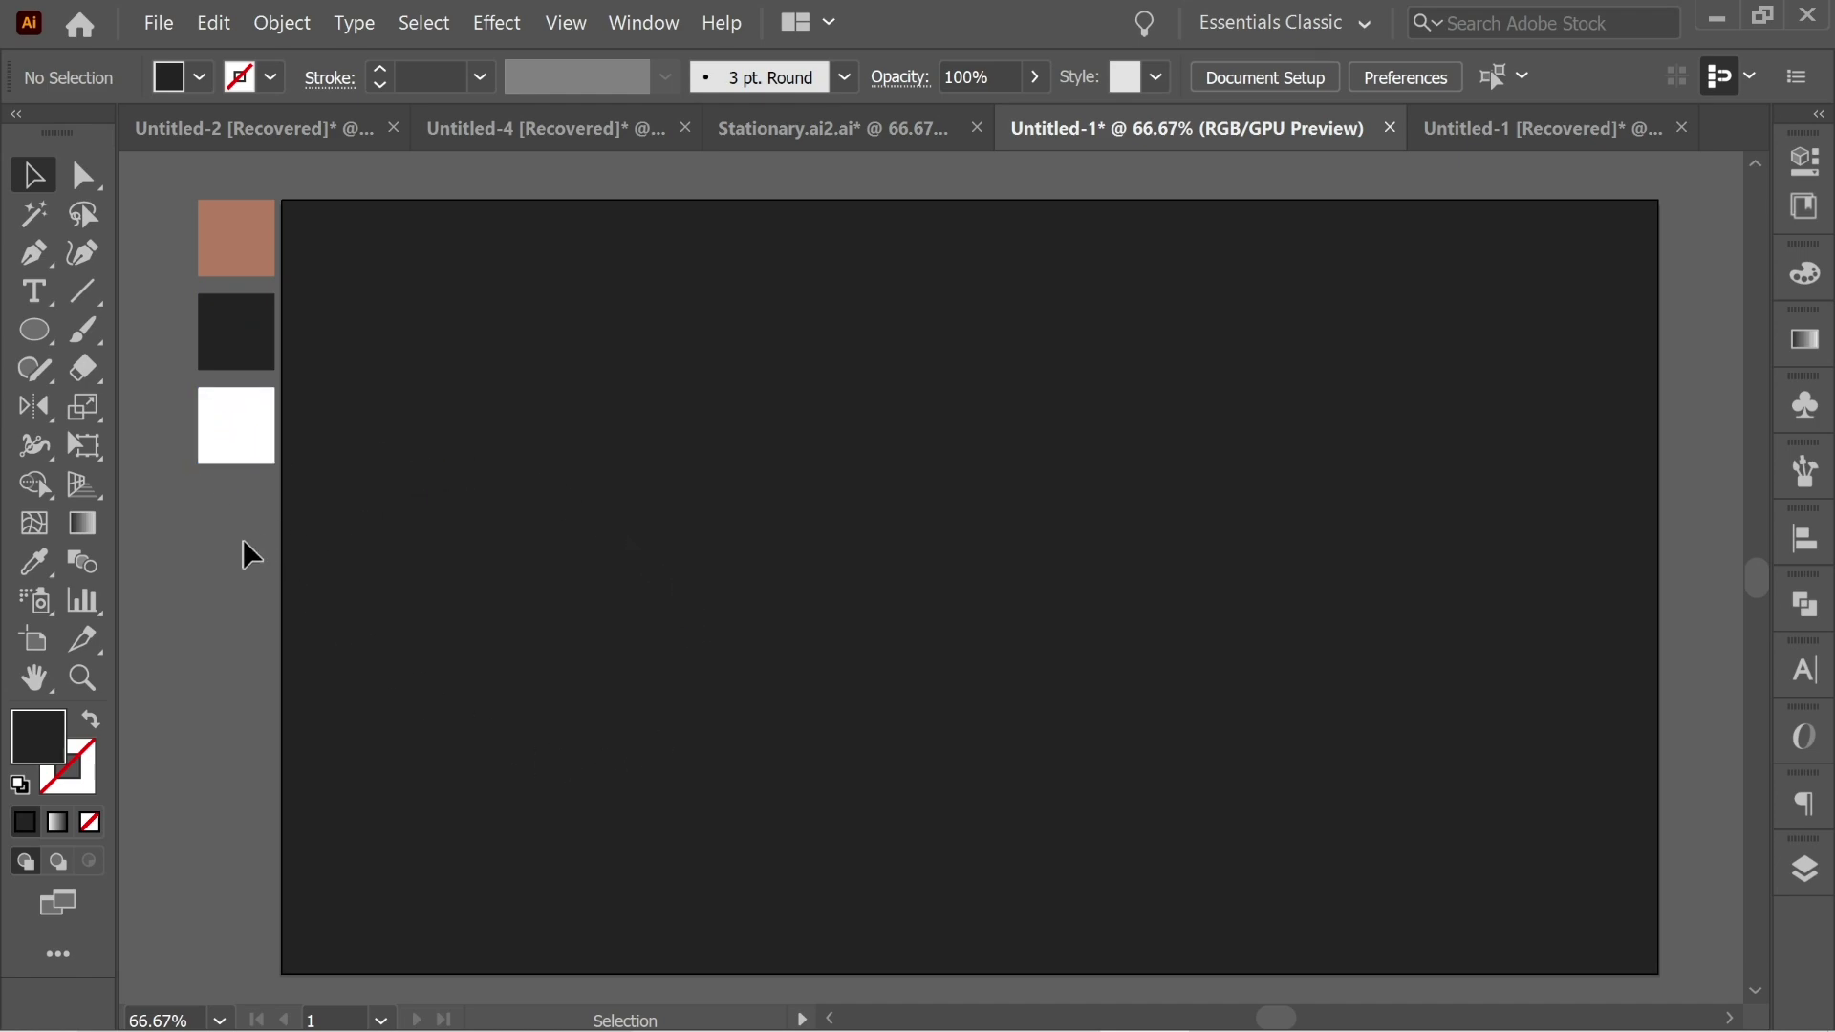
Create a three-pointed star triangle at the artboard centre and enlarge it
{"action": "left_click_drag", "start_coordinate": [48, 344], "coordinate": [229, 493]}
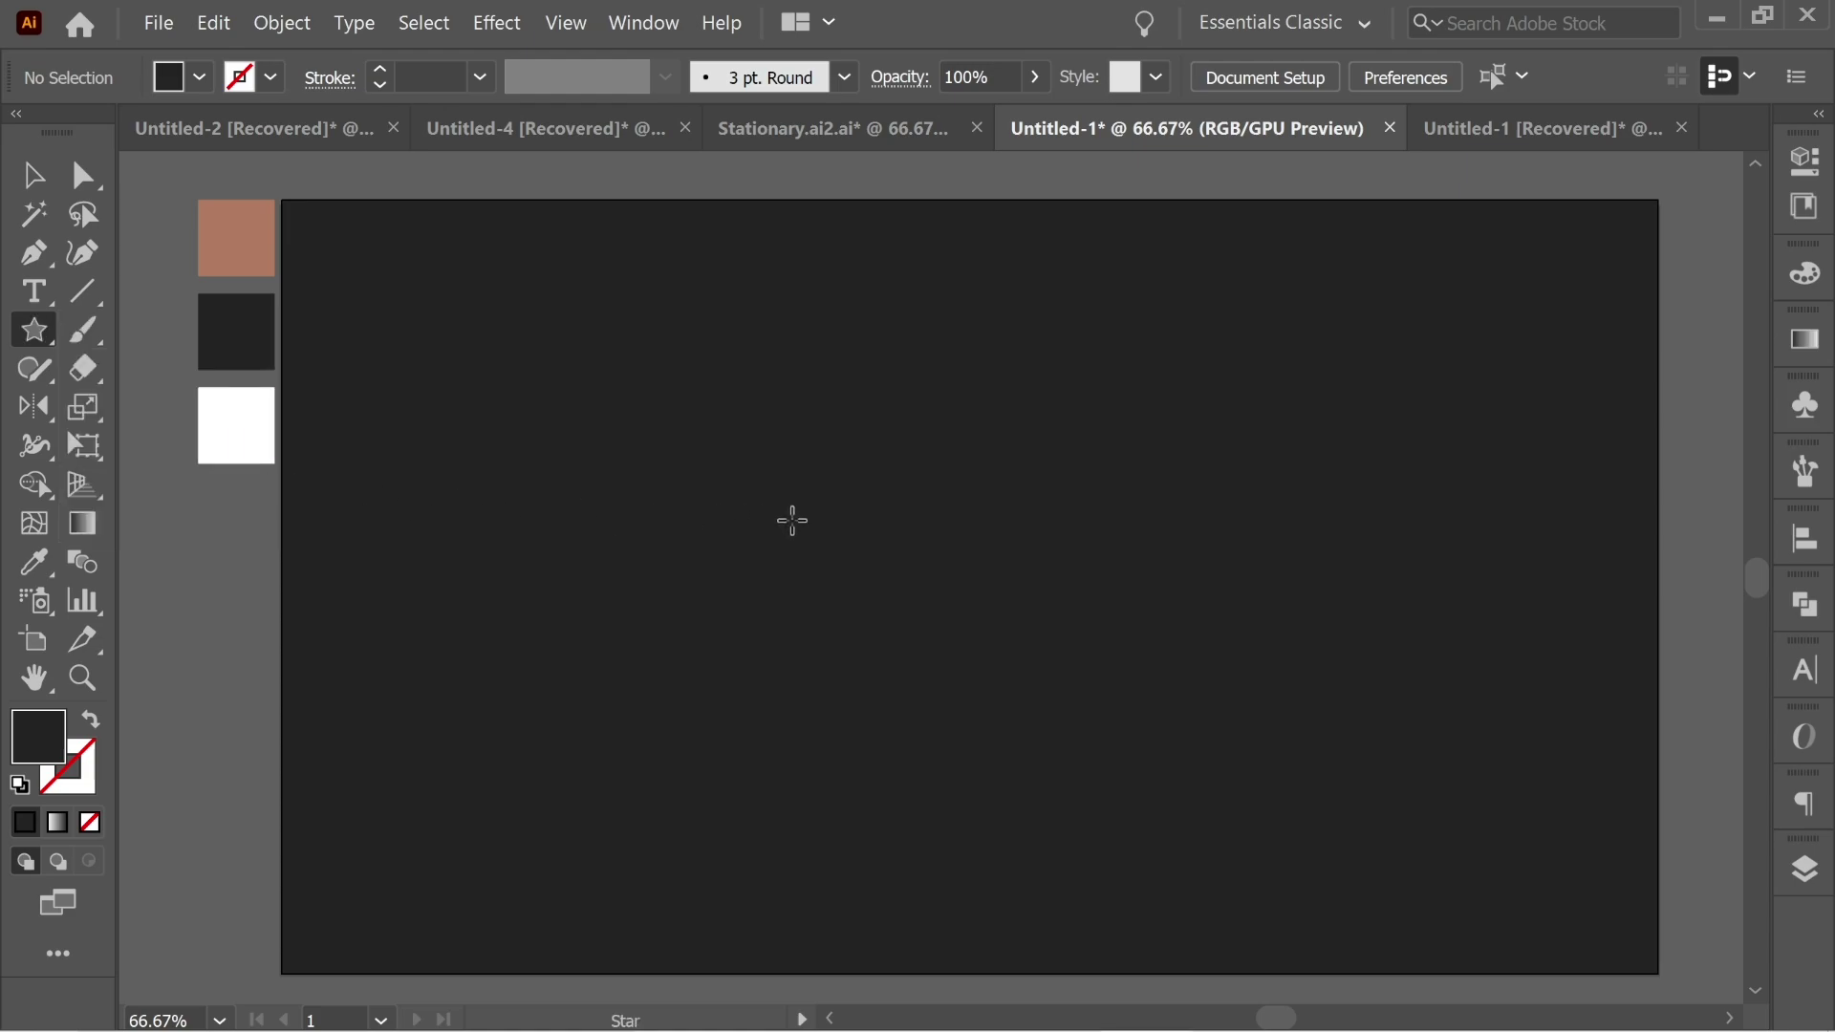
{"action": "left_click", "coordinate": [792, 521]}
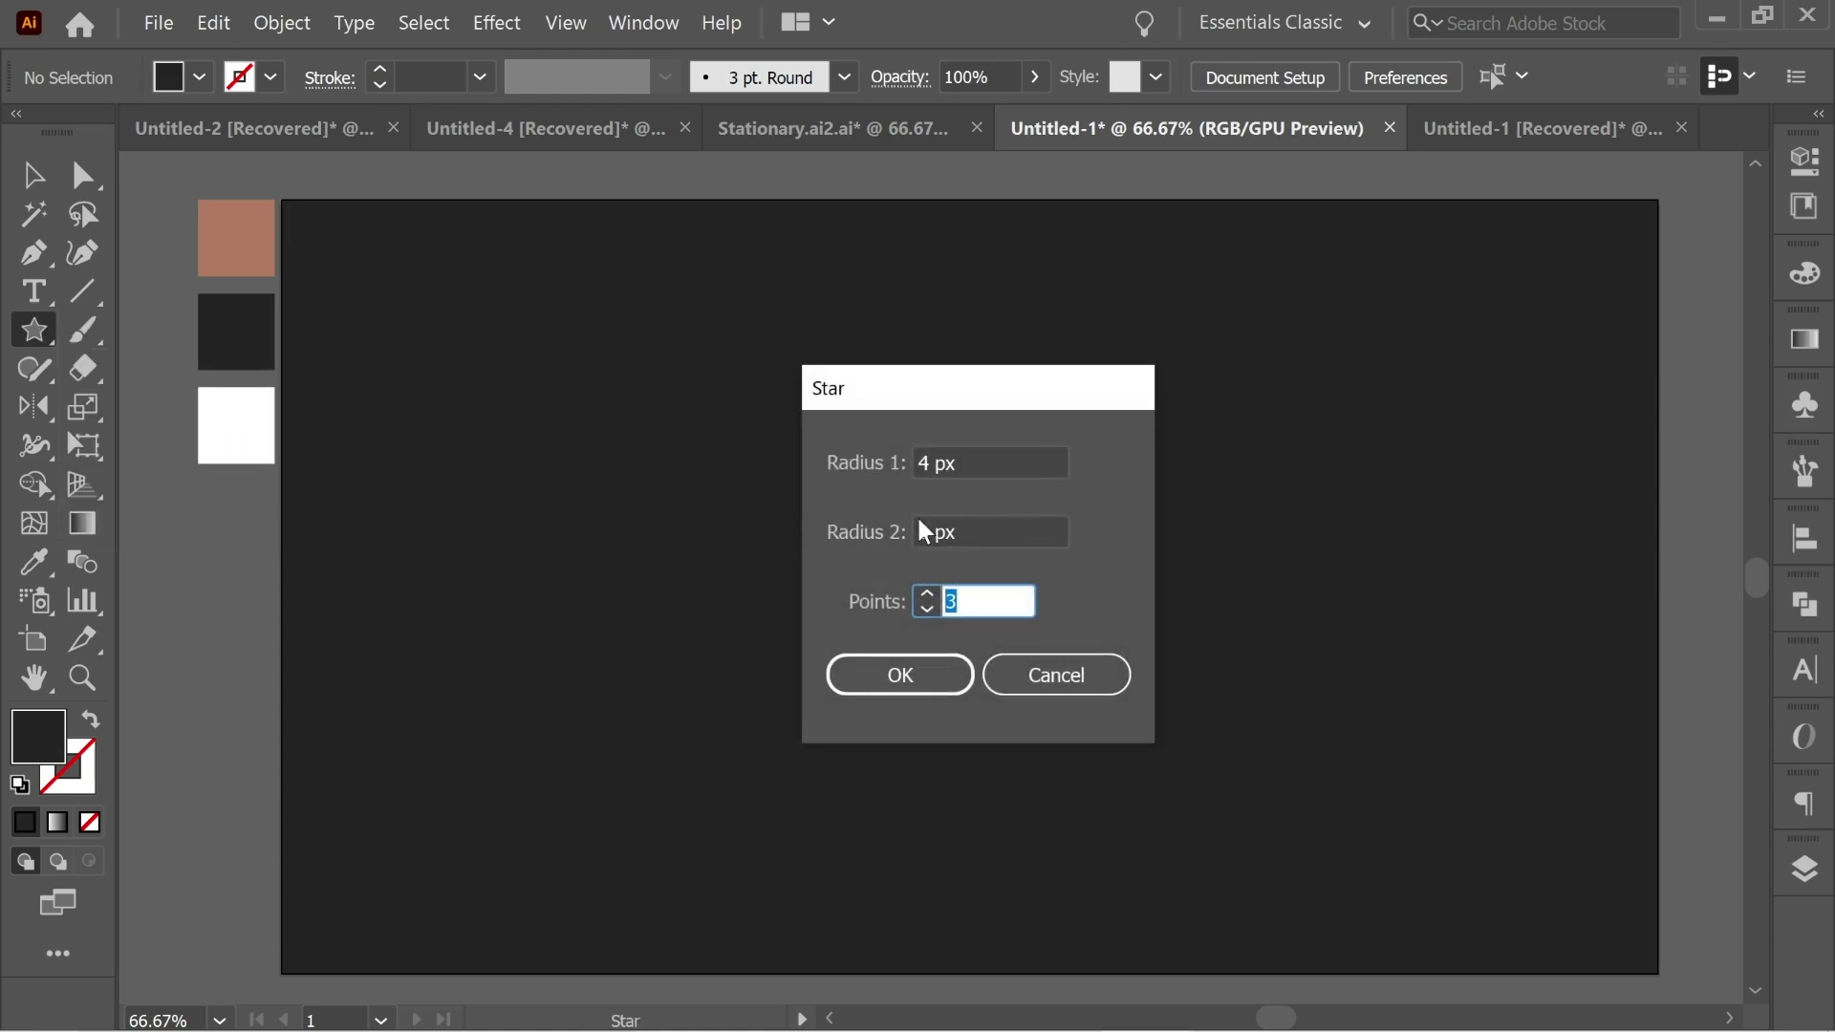
{"action": "left_click", "coordinate": [934, 680]}
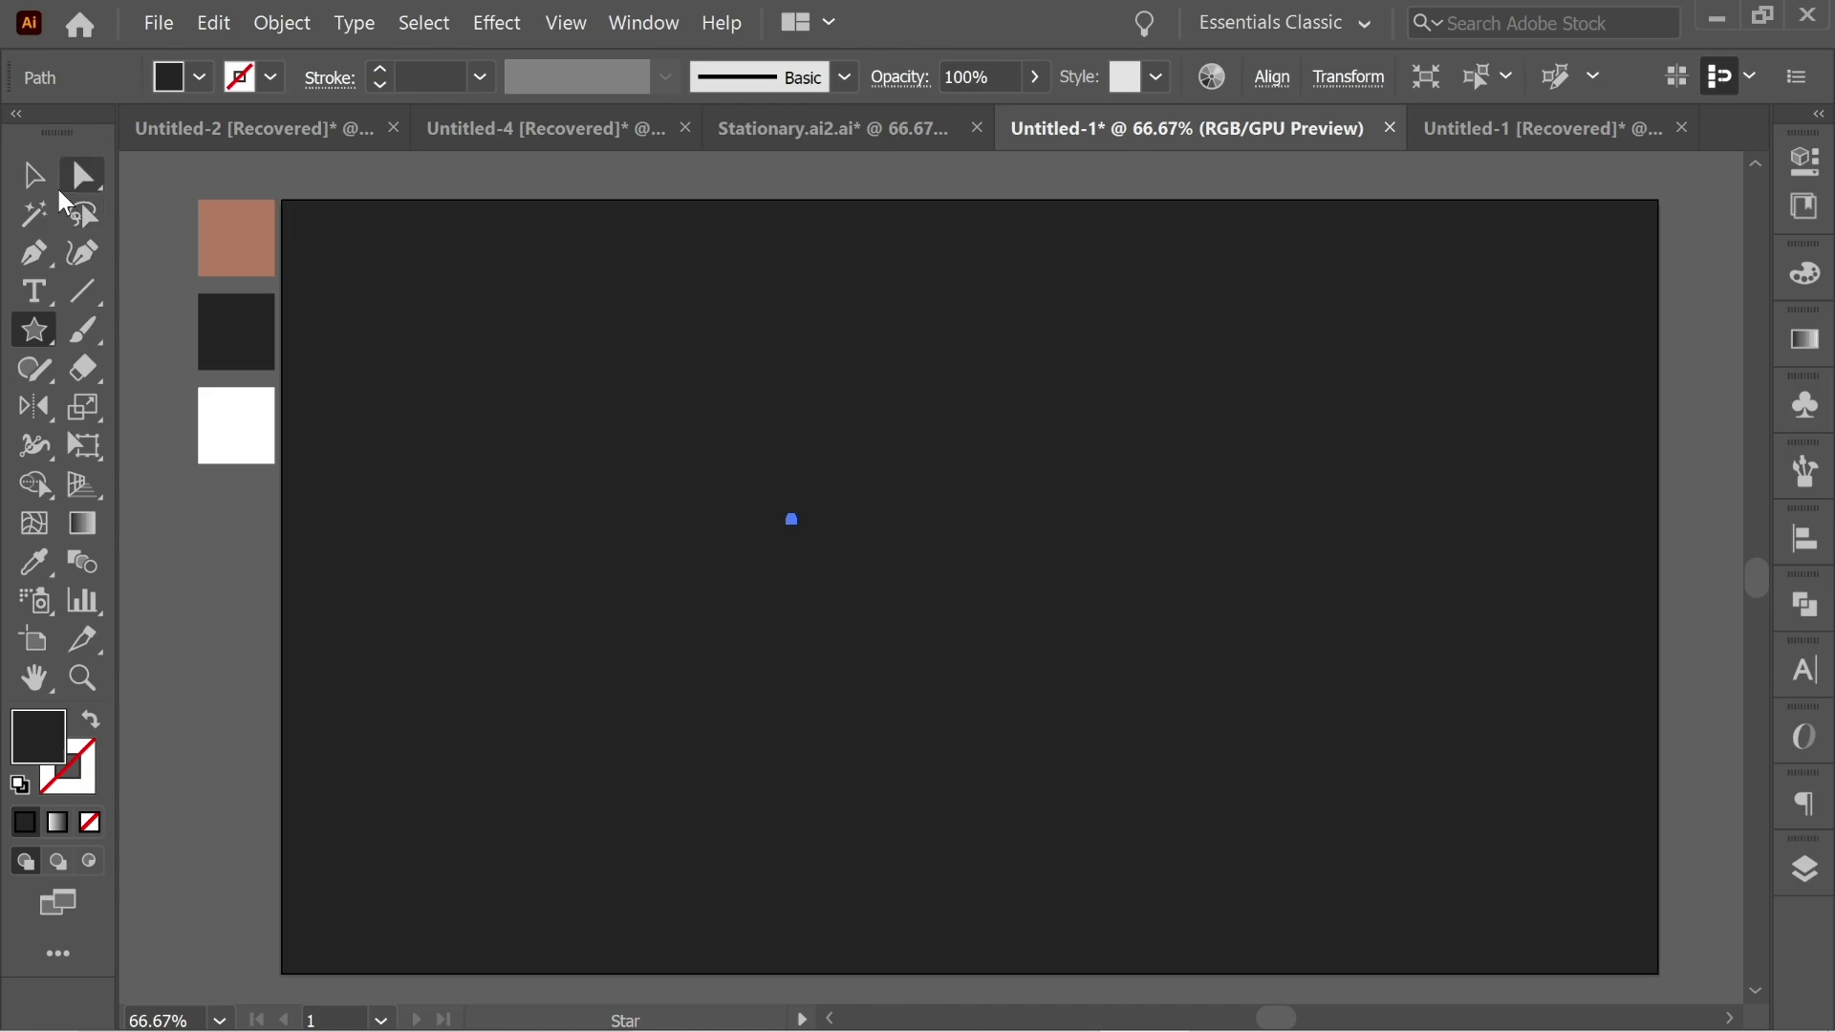
{"action": "left_click", "coordinate": [55, 191]}
{"action": "left_click_drag", "start_coordinate": [801, 540], "coordinate": [871, 575]}
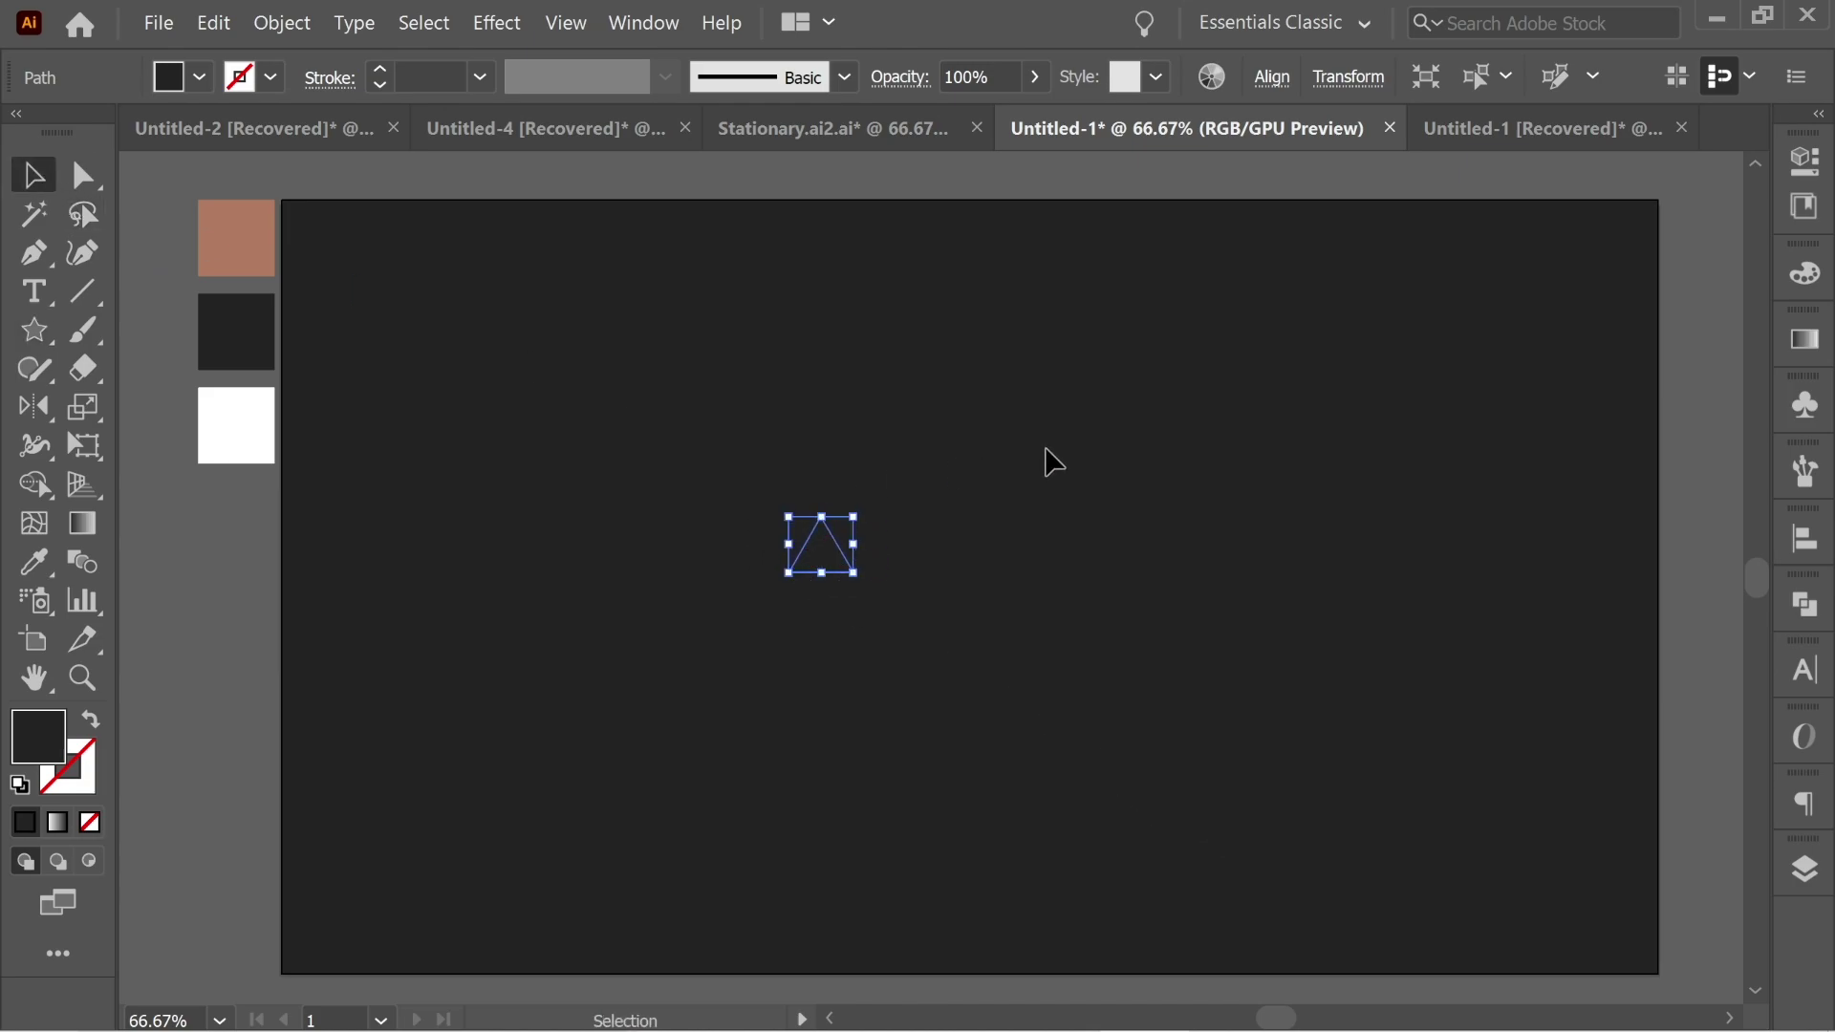
Resize the triangle to 35 px wide and 295 px tall
{"action": "left_click", "coordinate": [1351, 80]}
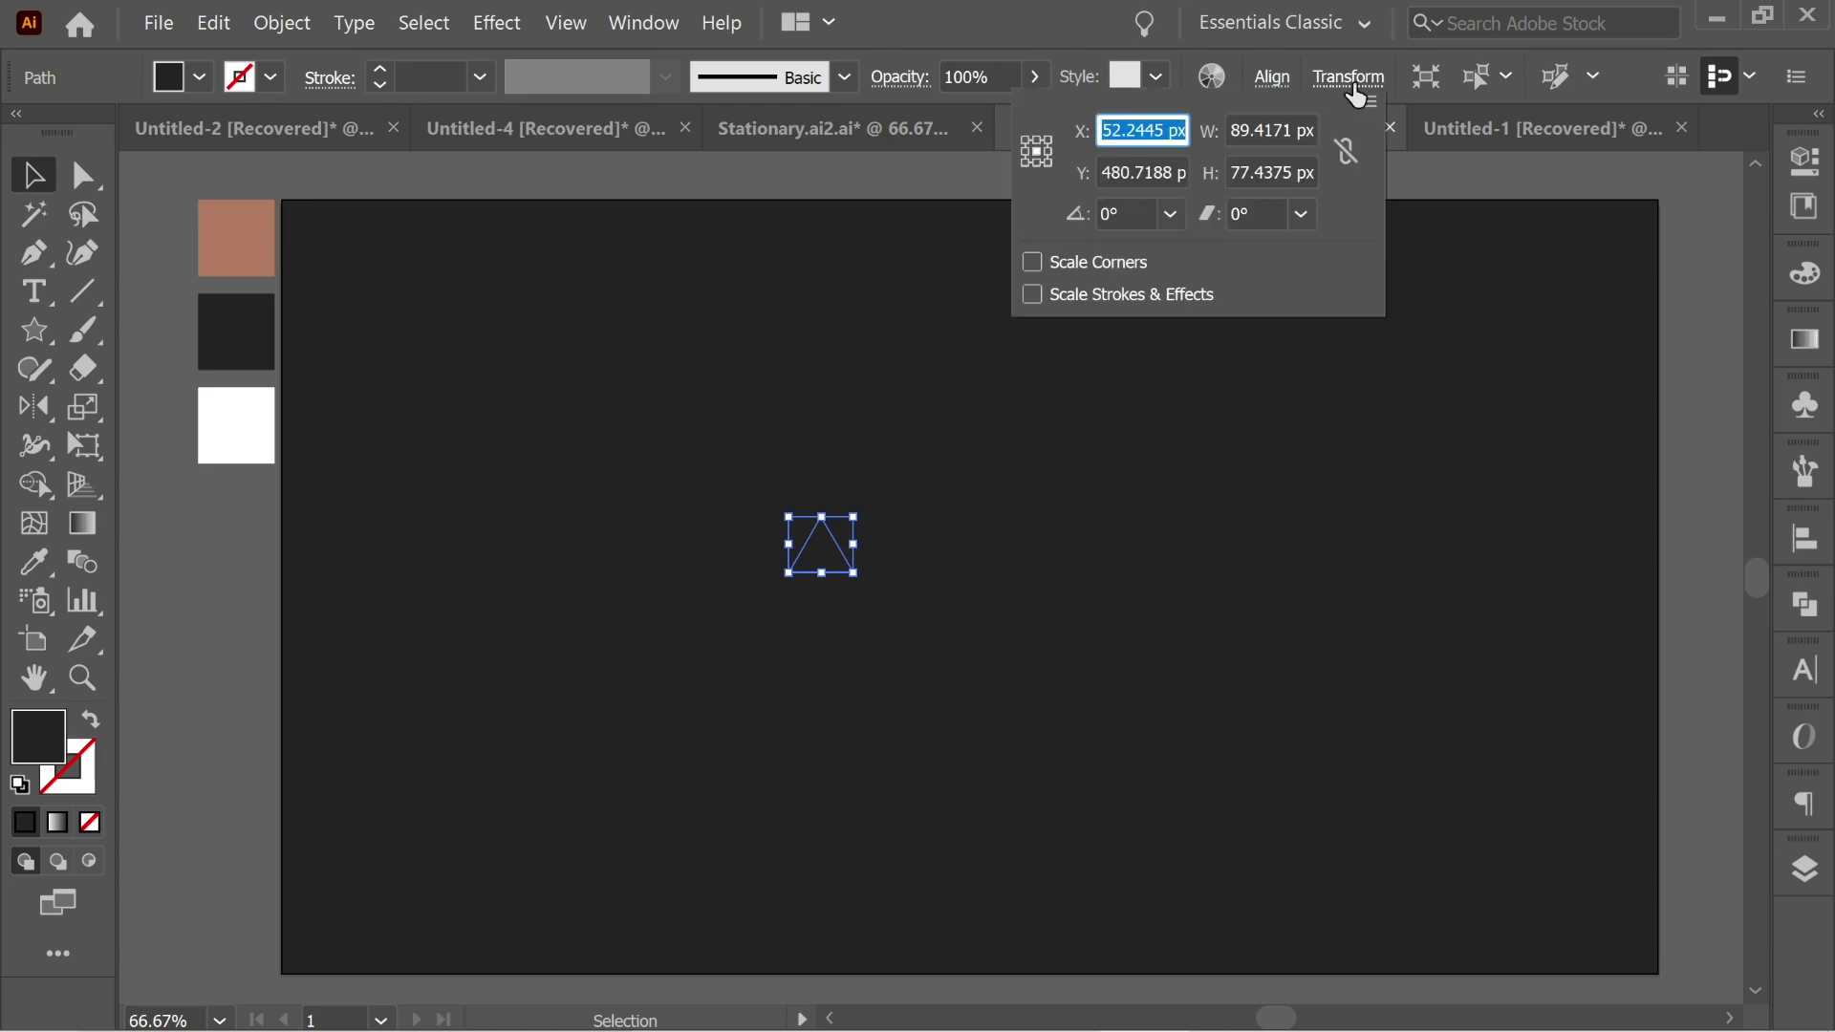
{"action": "left_click", "coordinate": [1233, 132]}
{"action": "type", "text": "35"}
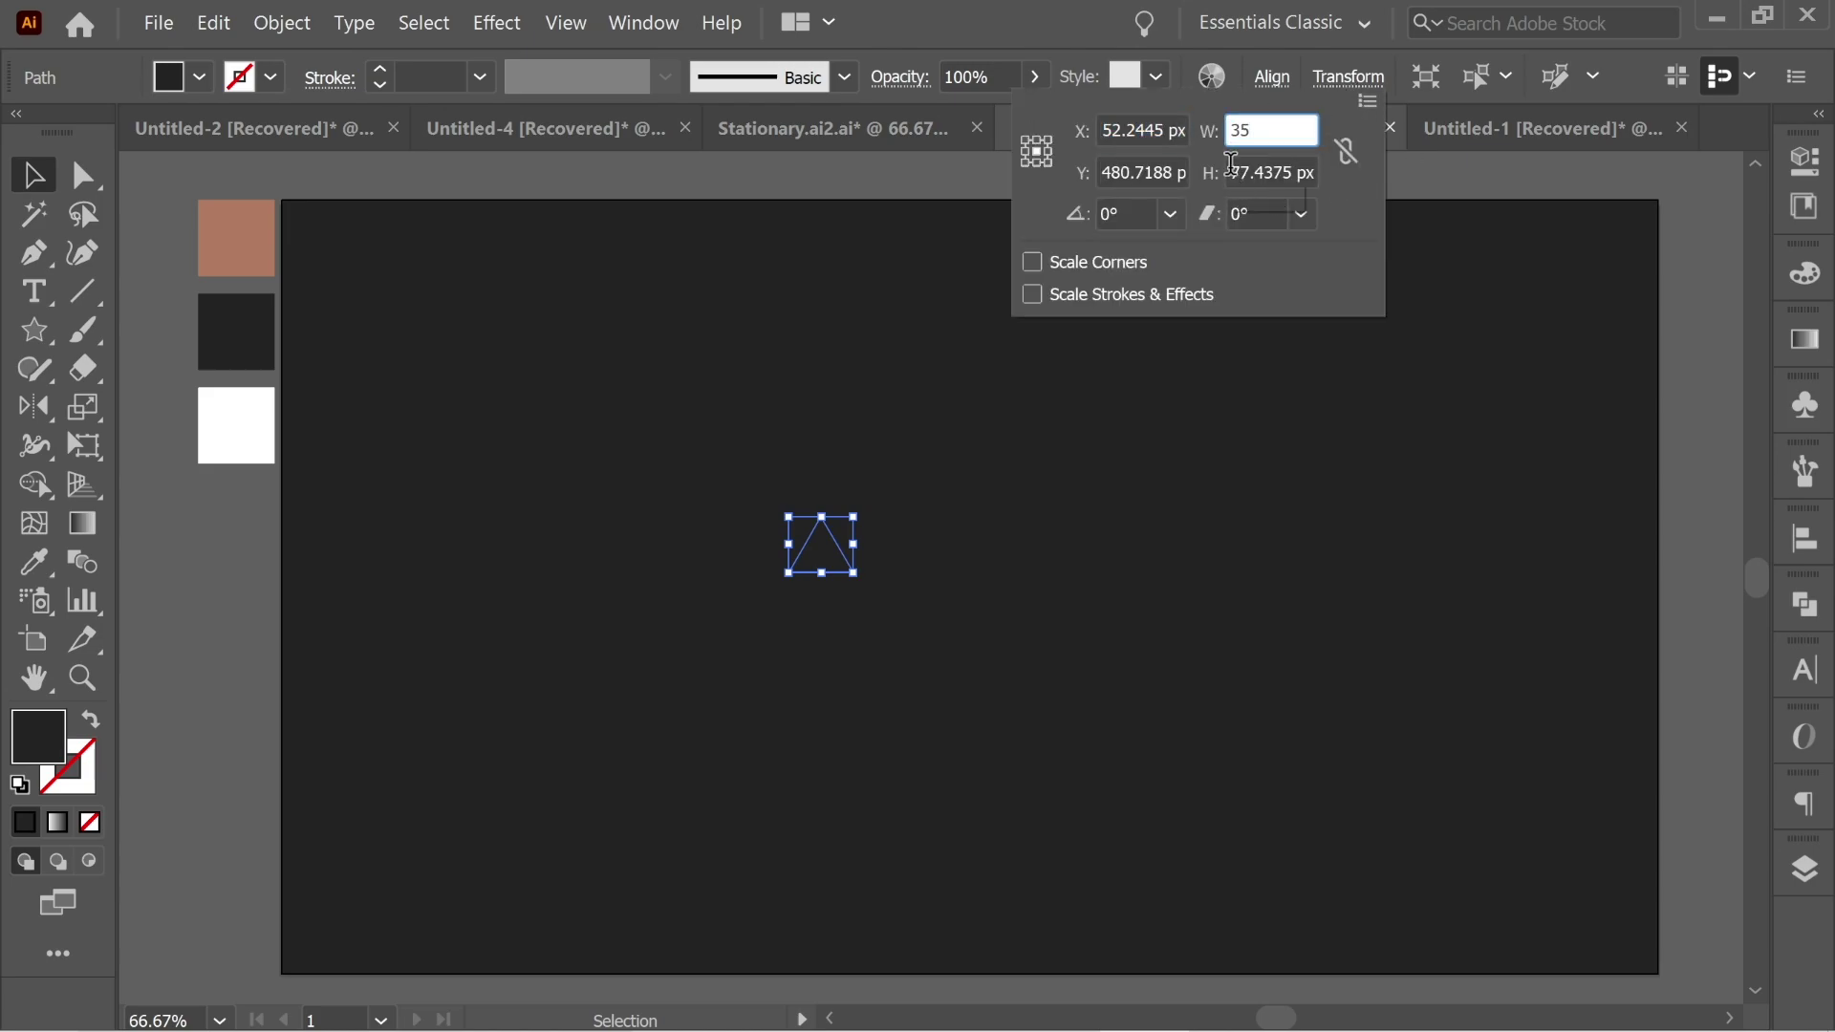
{"action": "left_click", "coordinate": [1232, 172]}
{"action": "type", "text": "295"}
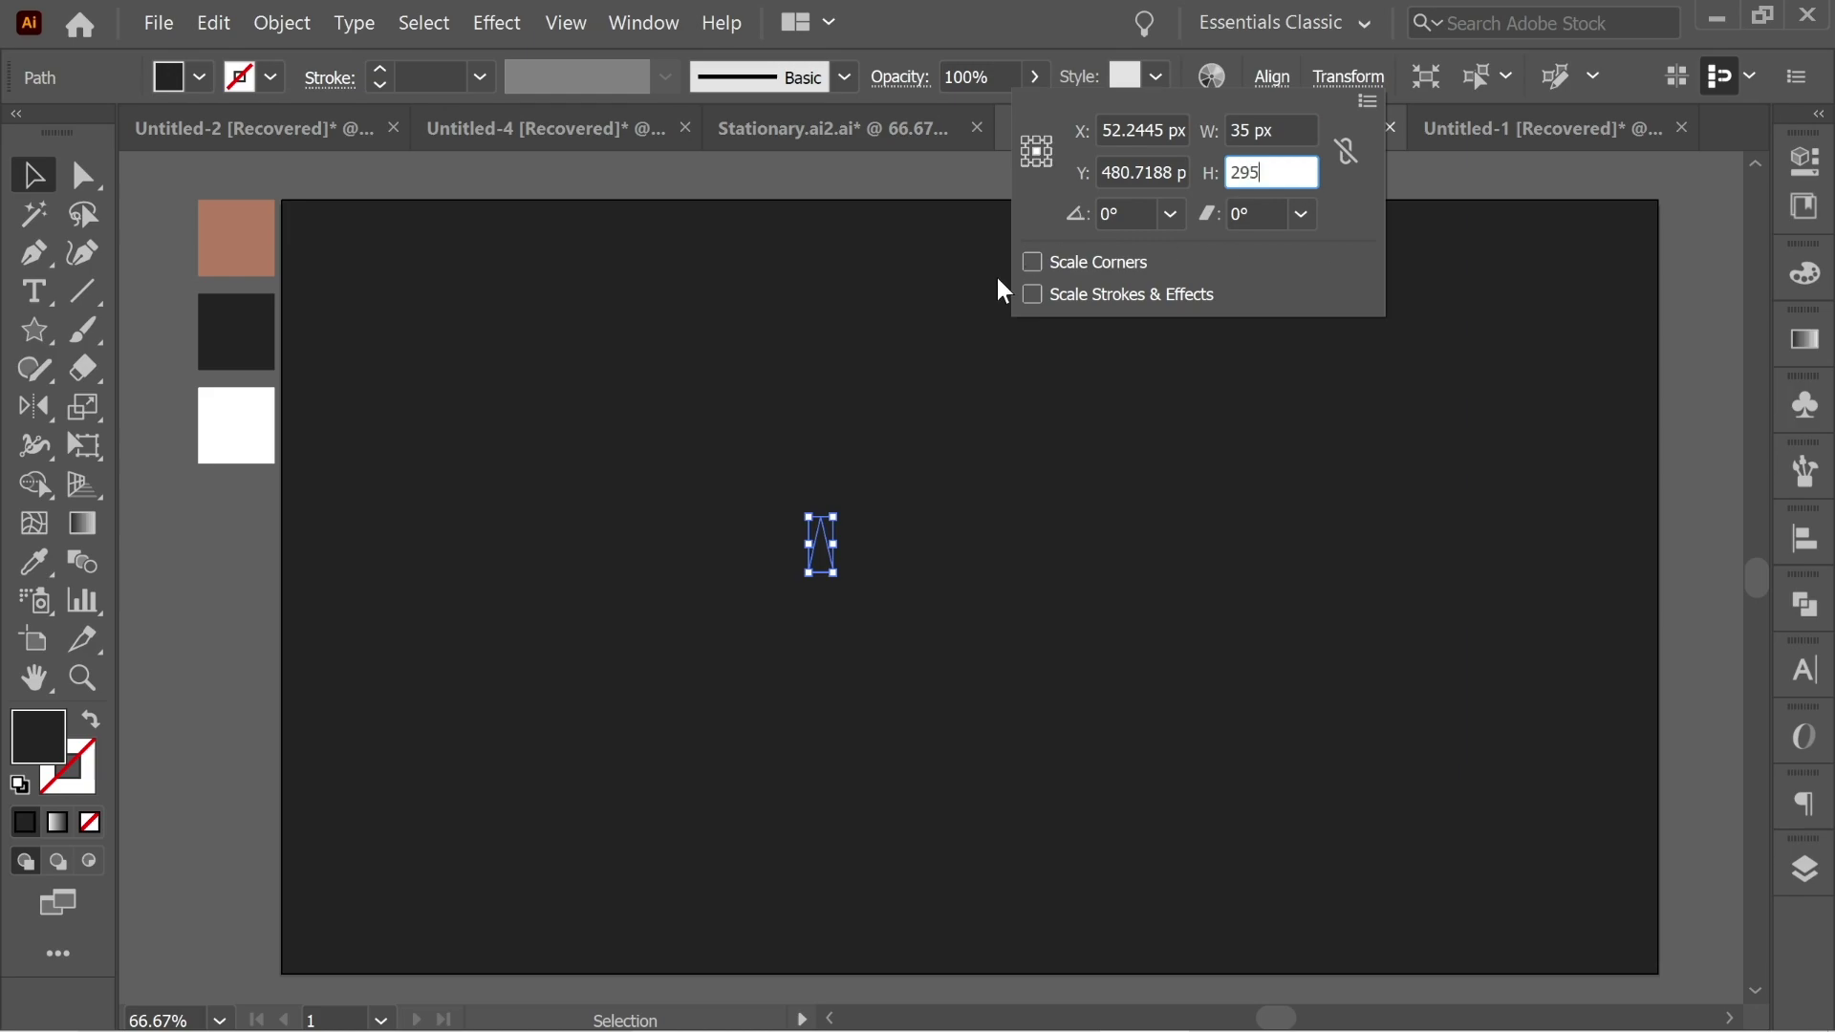
{"action": "key", "text": "Return"}
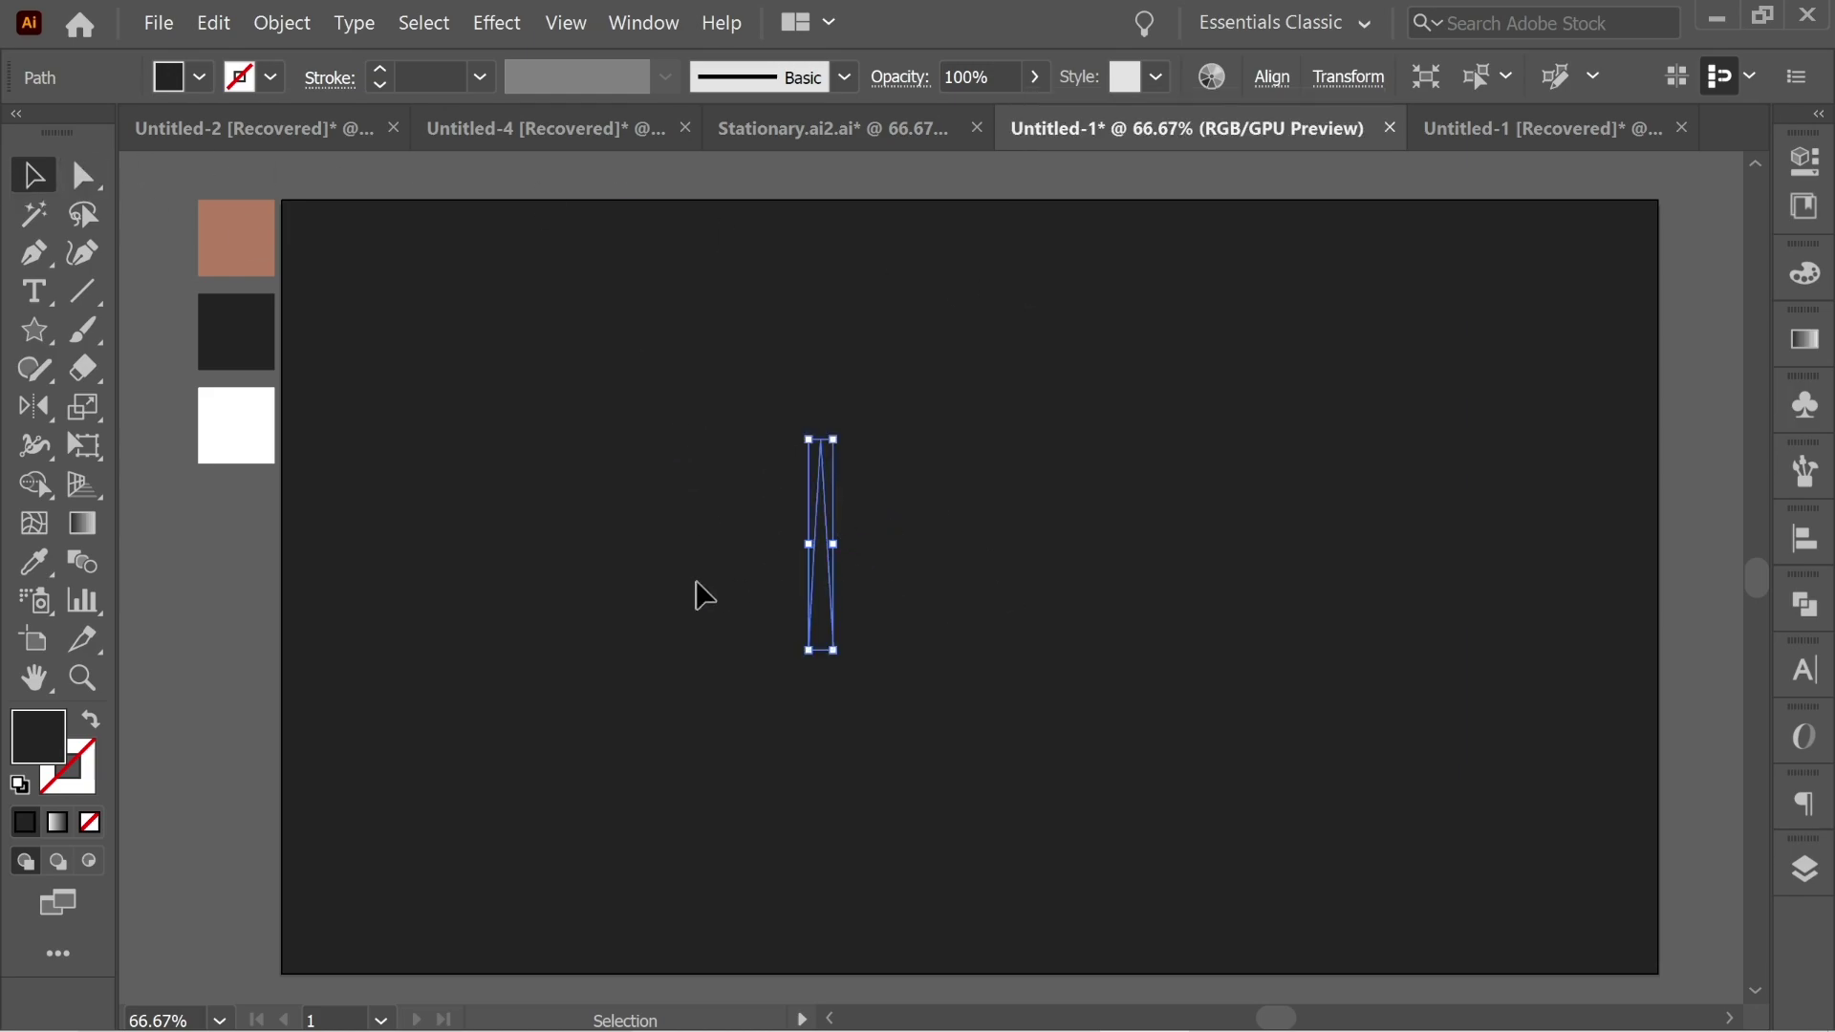
Fill the spike with copper, rotate it to lie horizontally, and zoom in
{"action": "left_click", "coordinate": [46, 575]}
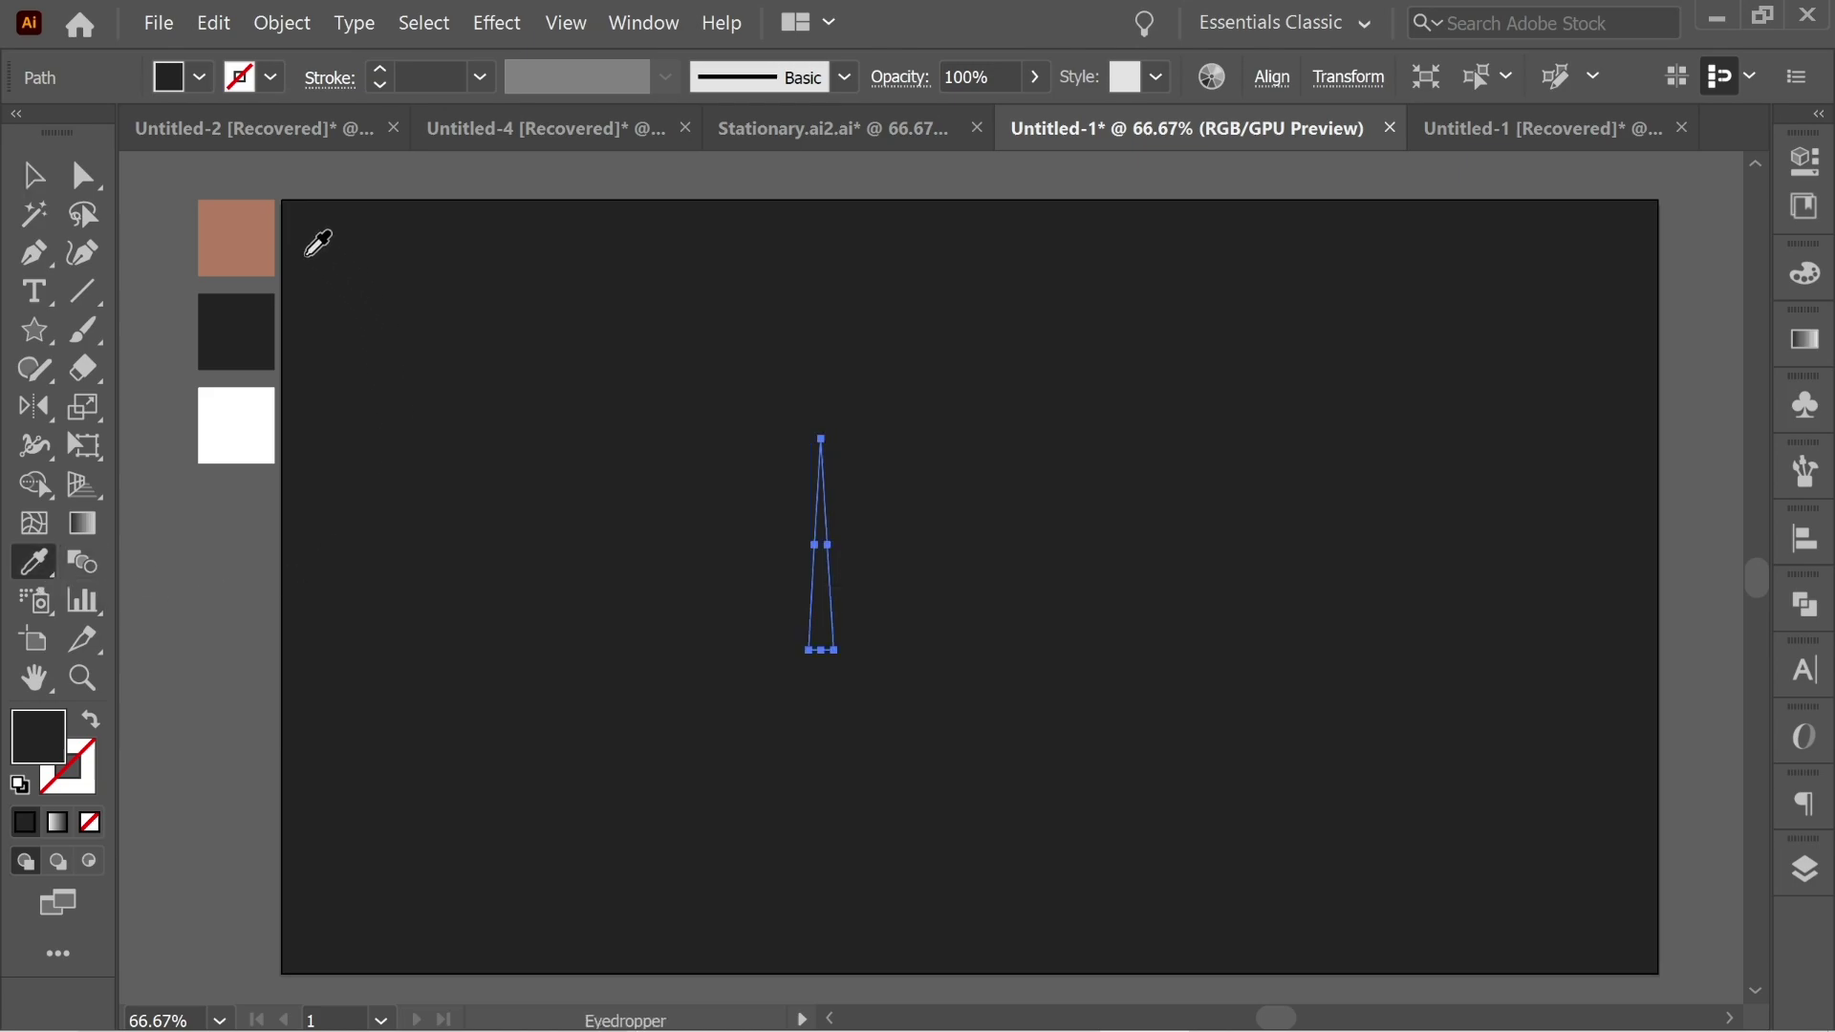
{"action": "left_click", "coordinate": [237, 222]}
{"action": "left_click", "coordinate": [29, 178]}
{"action": "left_click_drag", "start_coordinate": [826, 583], "coordinate": [944, 571]}
{"action": "left_click_drag", "start_coordinate": [977, 425], "coordinate": [1135, 557]}
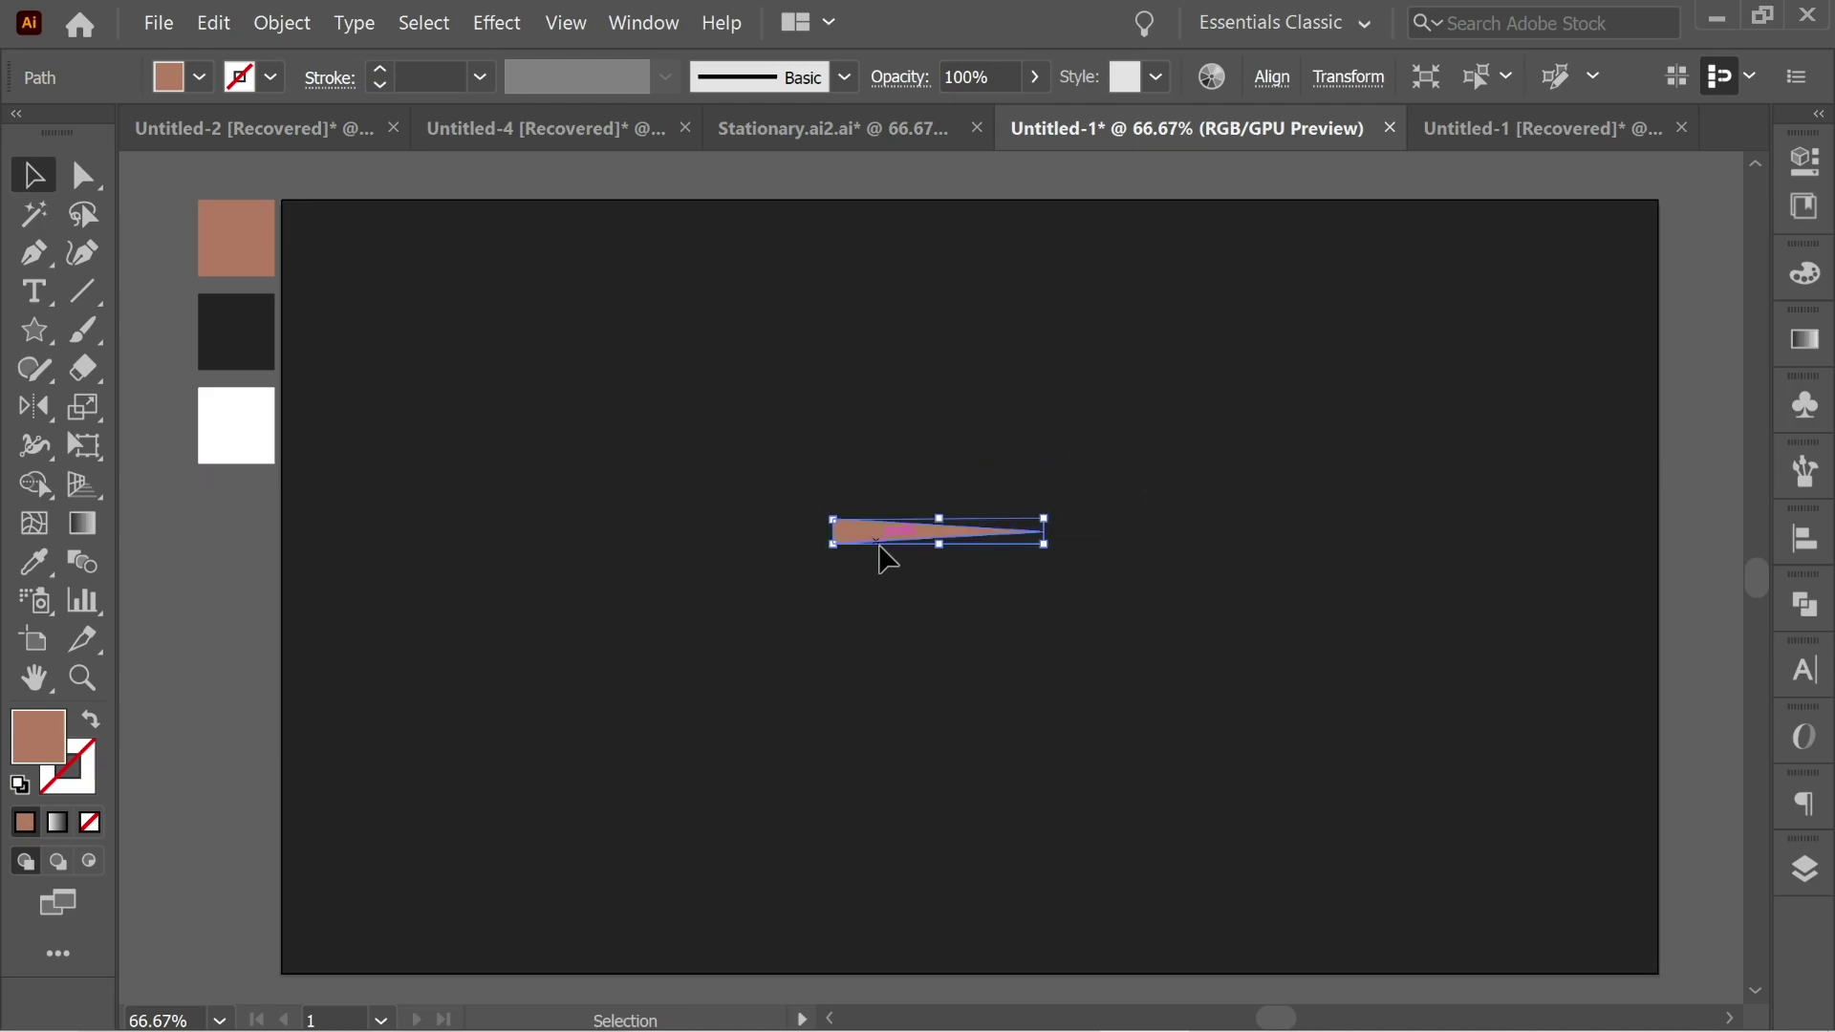
{"action": "left_click_drag", "start_coordinate": [871, 543], "coordinate": [909, 574]}
{"action": "key", "text": "a"}
{"action": "key", "text": "ctrl+plus"}
{"action": "key", "text": "ctrl+plus"}
{"action": "key", "text": "v"}
{"action": "left_click_drag", "start_coordinate": [34, 407], "coordinate": [172, 418]}
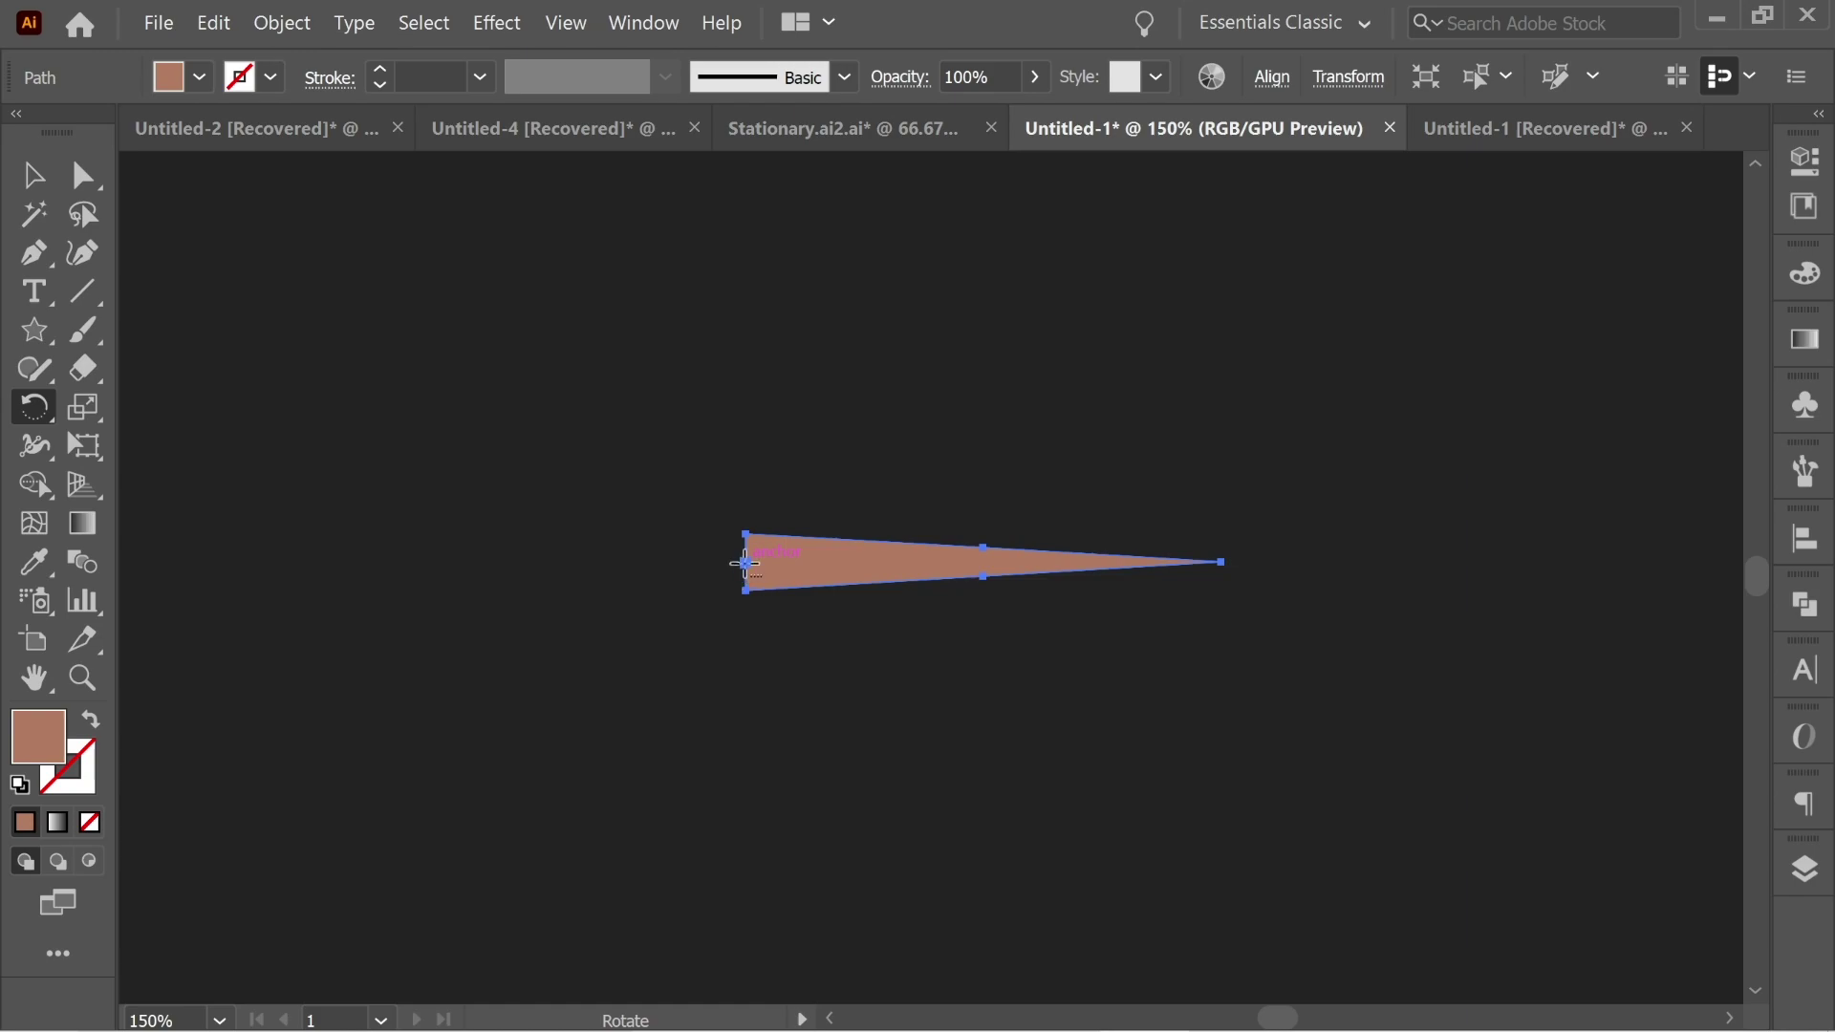
Pivot on the spike's left end and repeat 10° rotated copies to form a half circle
{"action": "left_click", "coordinate": [745, 563], "text": "alt"}
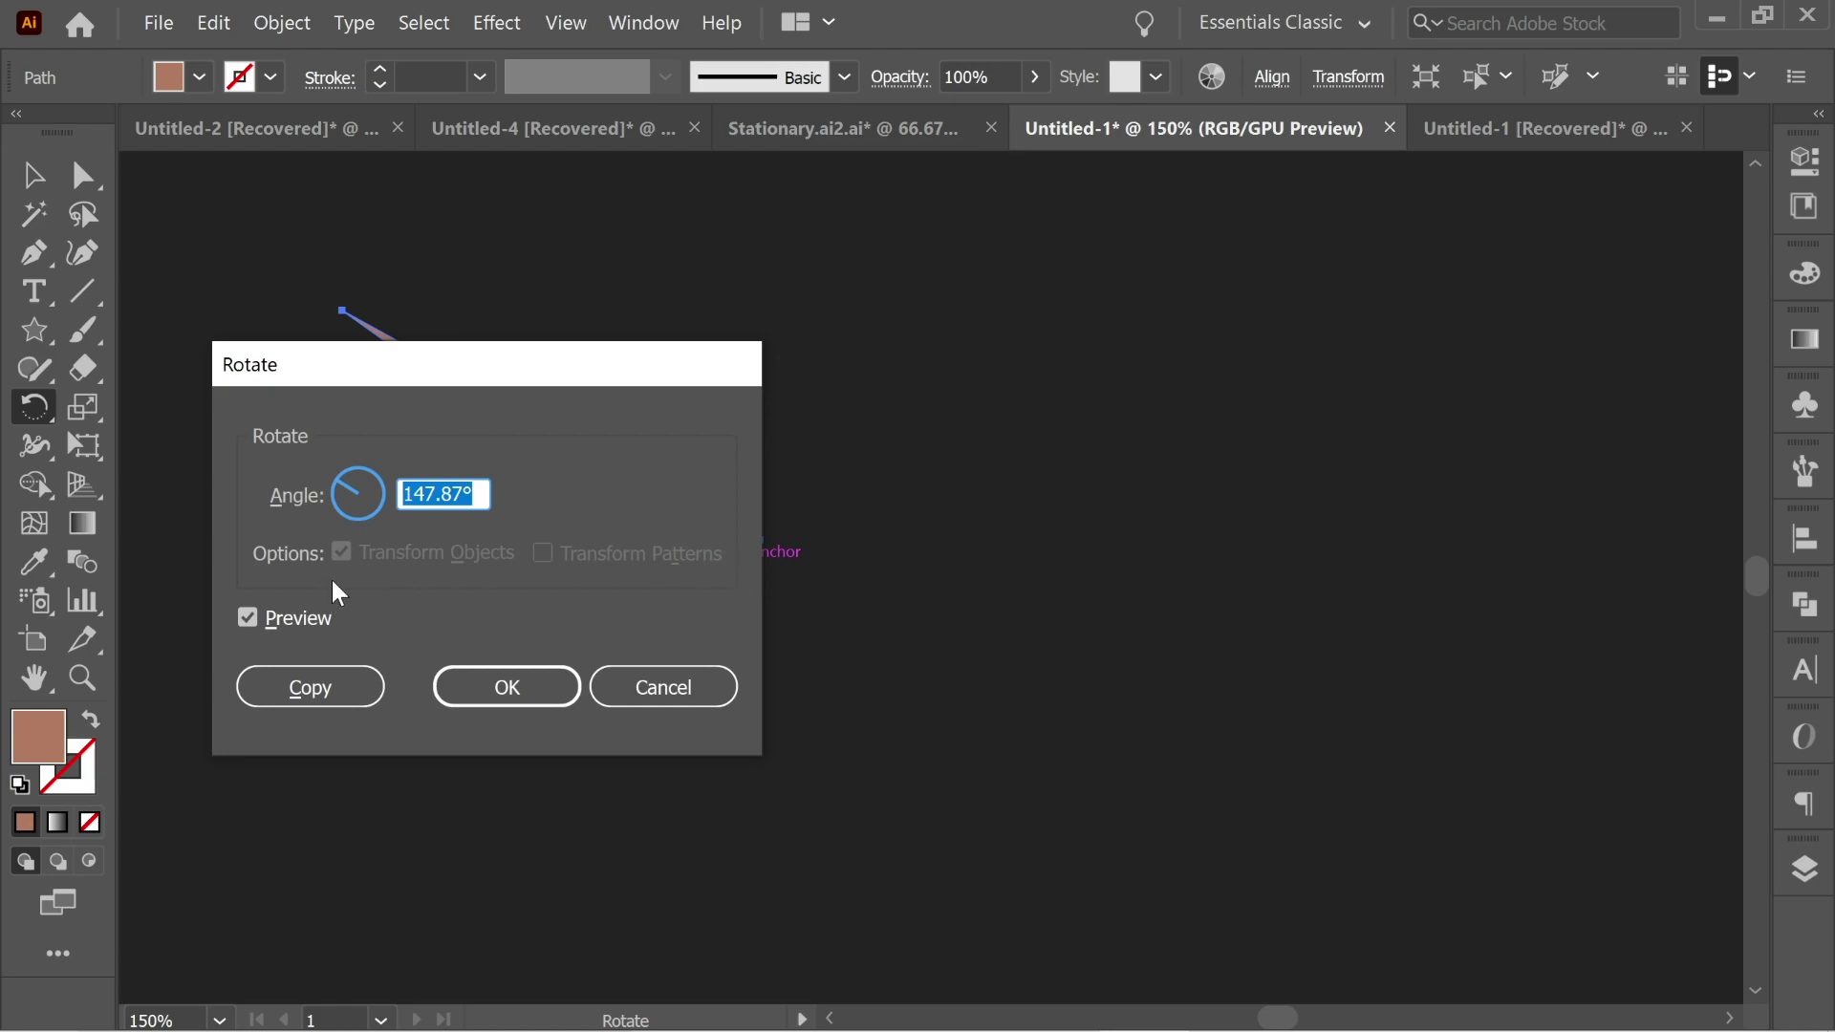
{"action": "key", "text": "Tab"}
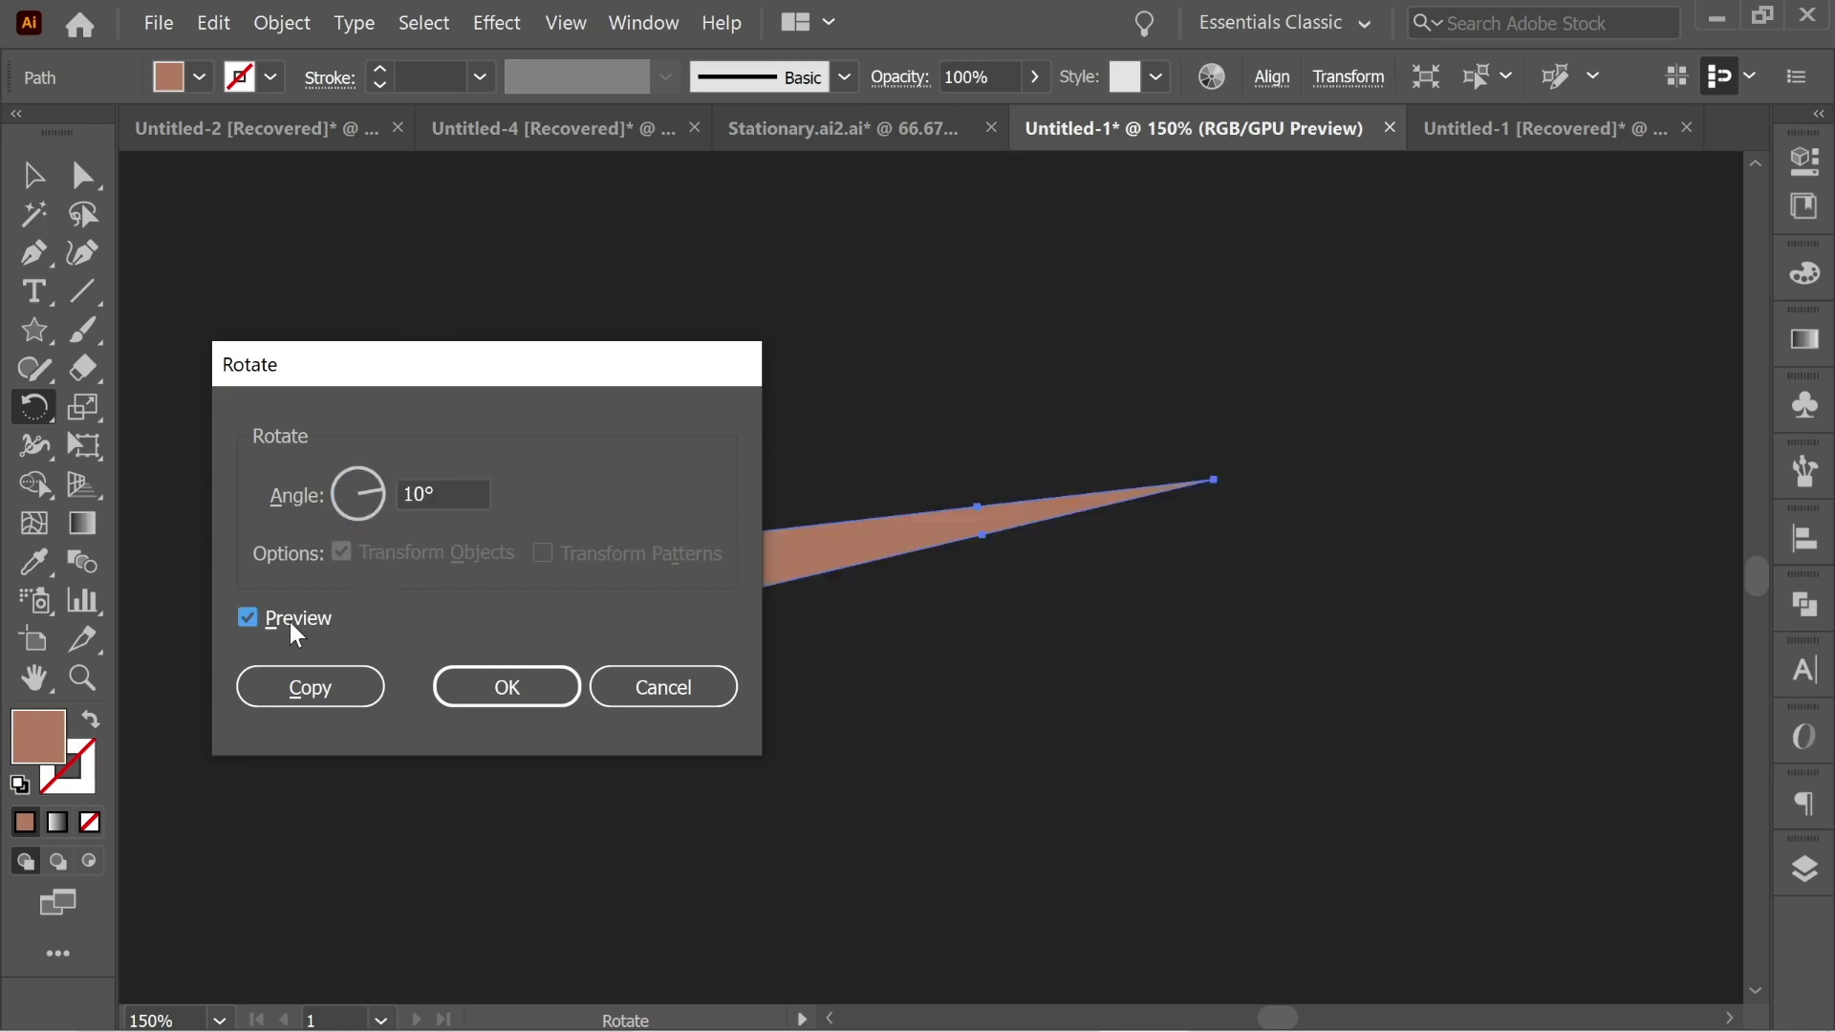
{"action": "left_click", "coordinate": [289, 622]}
{"action": "left_click", "coordinate": [289, 623]}
{"action": "left_click", "coordinate": [288, 622]}
{"action": "left_click", "coordinate": [289, 623]}
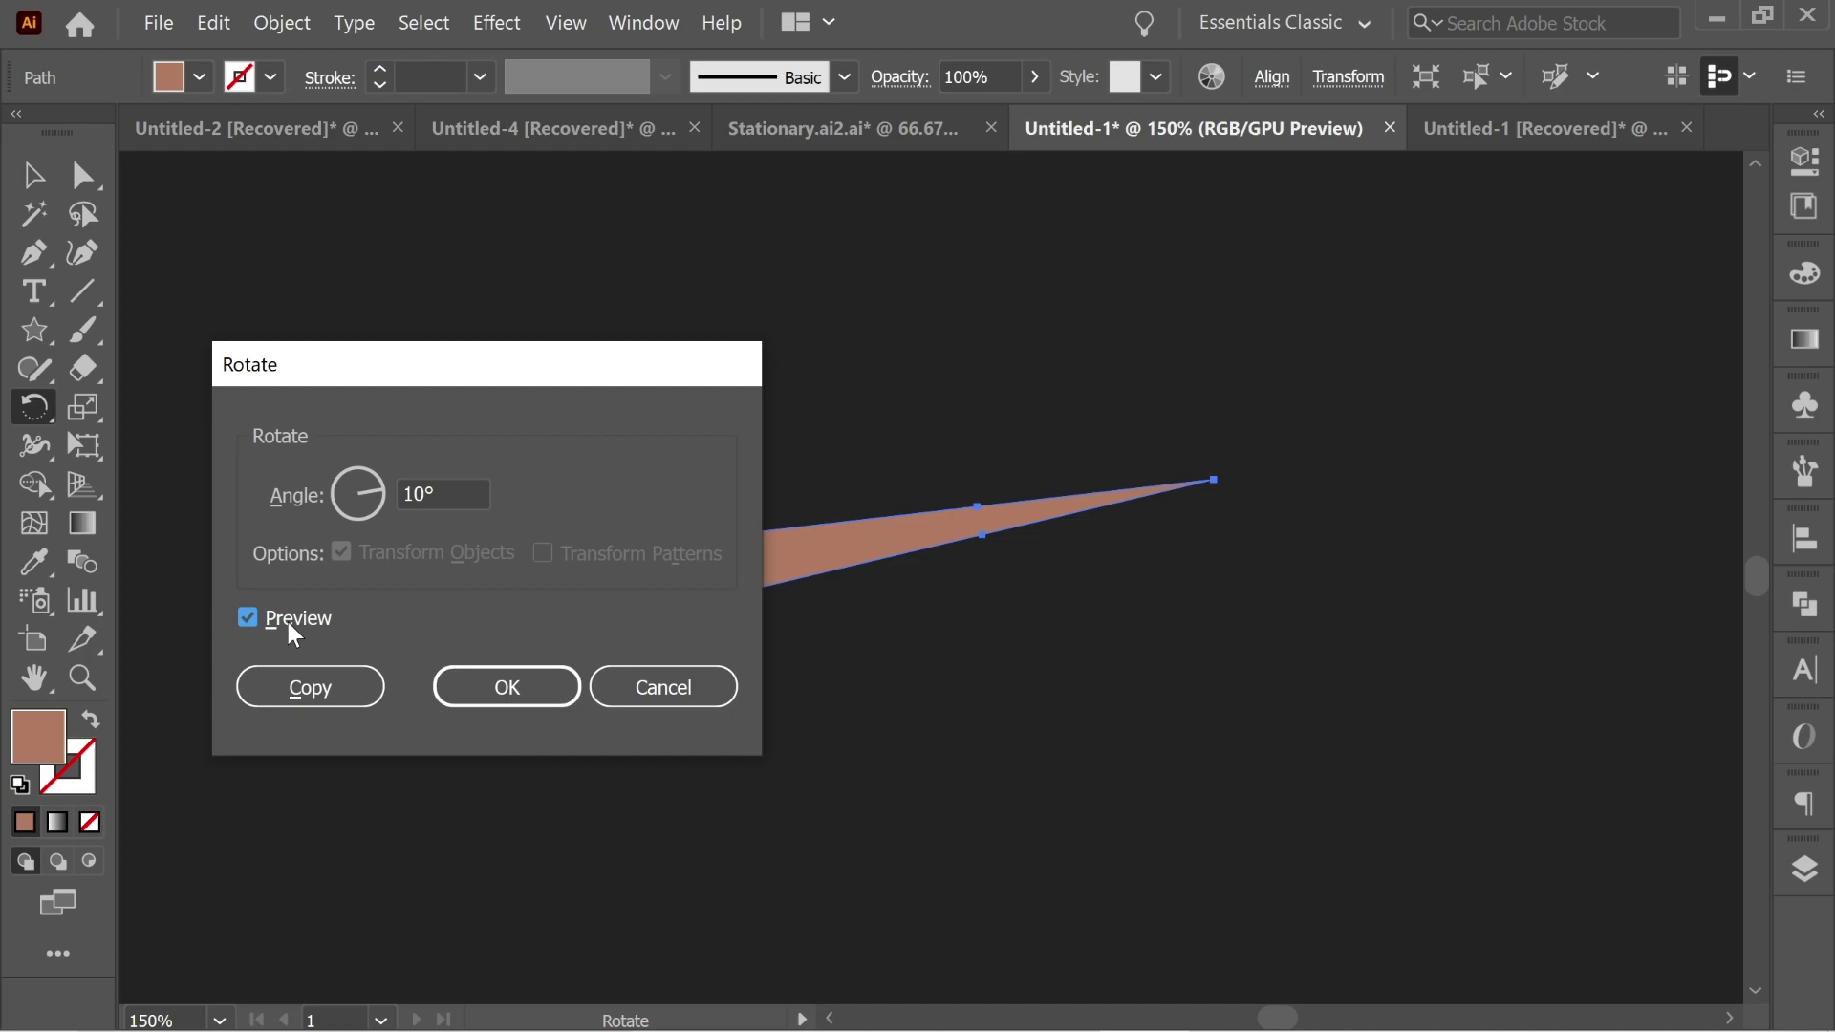
{"action": "left_click", "coordinate": [329, 690]}
{"action": "key", "text": "ctrl+d"}
{"action": "key", "text": "ctrl+d"}
{"action": "key", "text": "ctrl+d"}
{"action": "key", "text": "ctrl+d"}
{"action": "key", "text": "ctrl+d"}
{"action": "key", "text": "ctrl+d"}
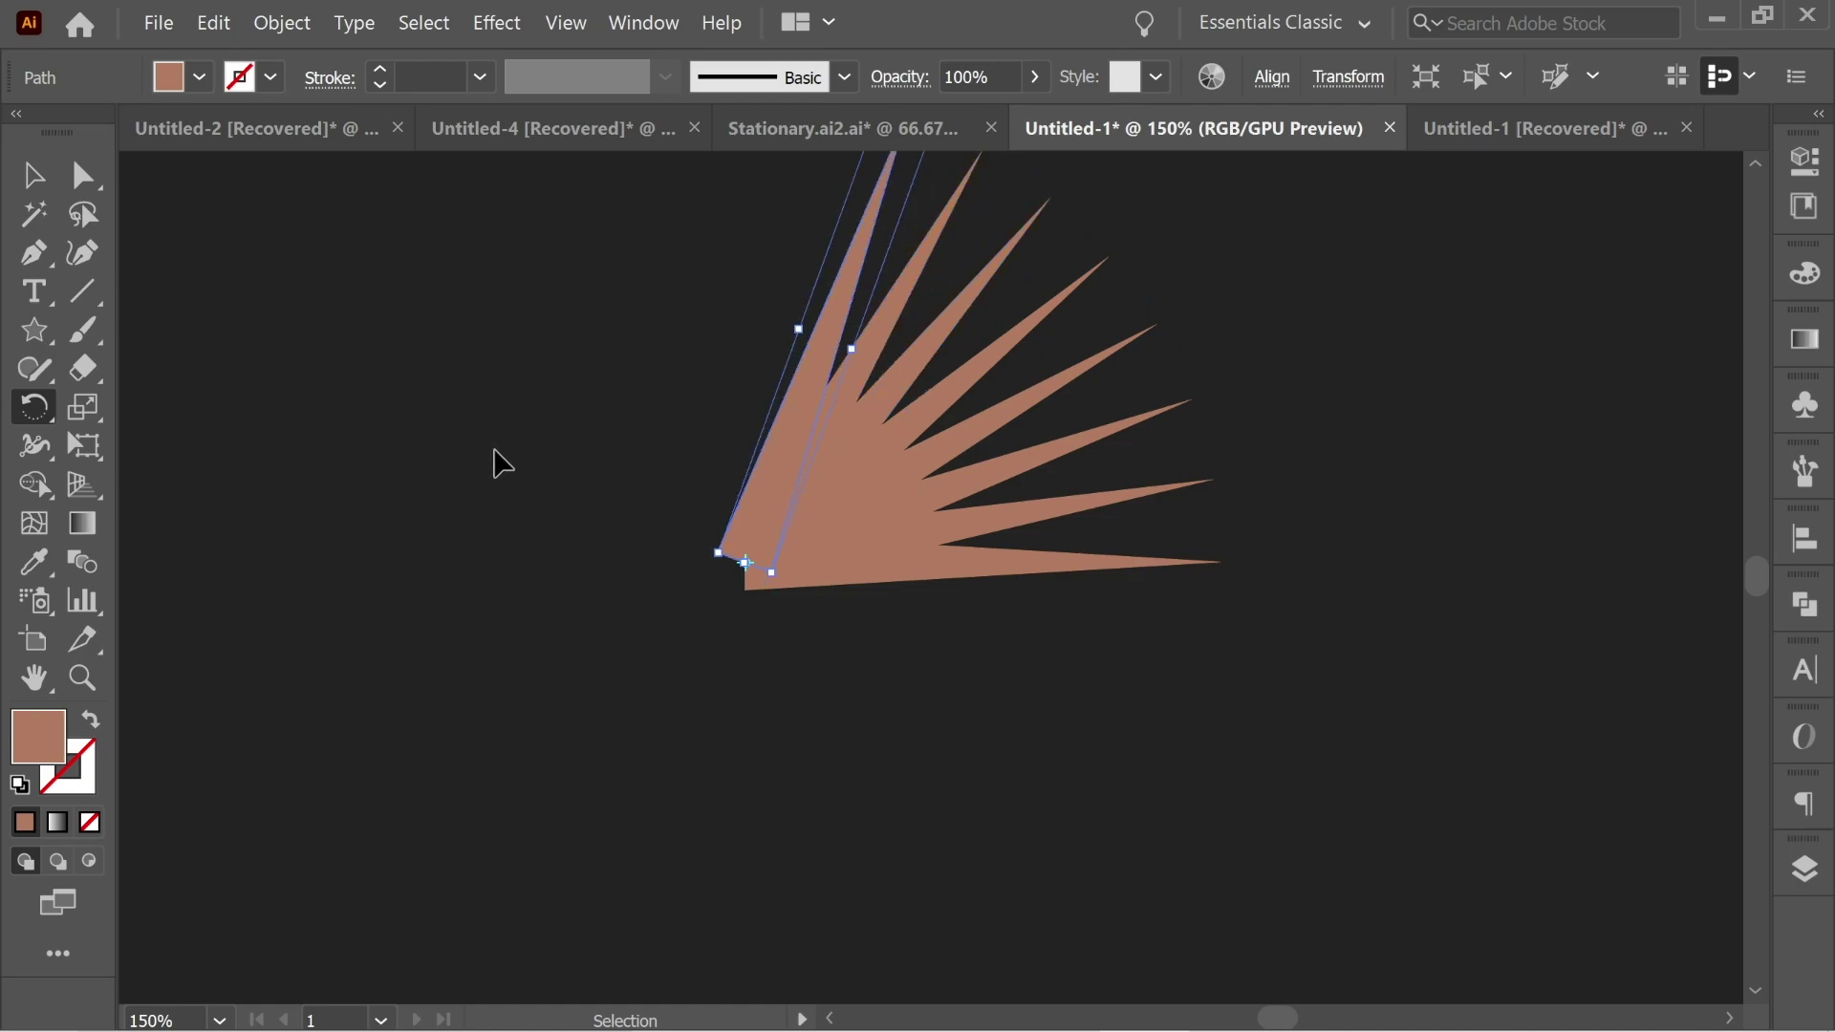
{"action": "key", "text": "ctrl+d"}
{"action": "key", "text": "ctrl+d"}
{"action": "key", "text": "ctrl+d"}
{"action": "key", "text": "ctrl+d"}
{"action": "key", "text": "ctrl+d"}
{"action": "key", "text": "ctrl+d"}
{"action": "key", "text": "ctrl+d"}
{"action": "key", "text": "ctrl+d"}
{"action": "key", "text": "ctrl+d"}
{"action": "key", "text": "ctrl+d"}
{"action": "key", "text": "ctrl+d"}
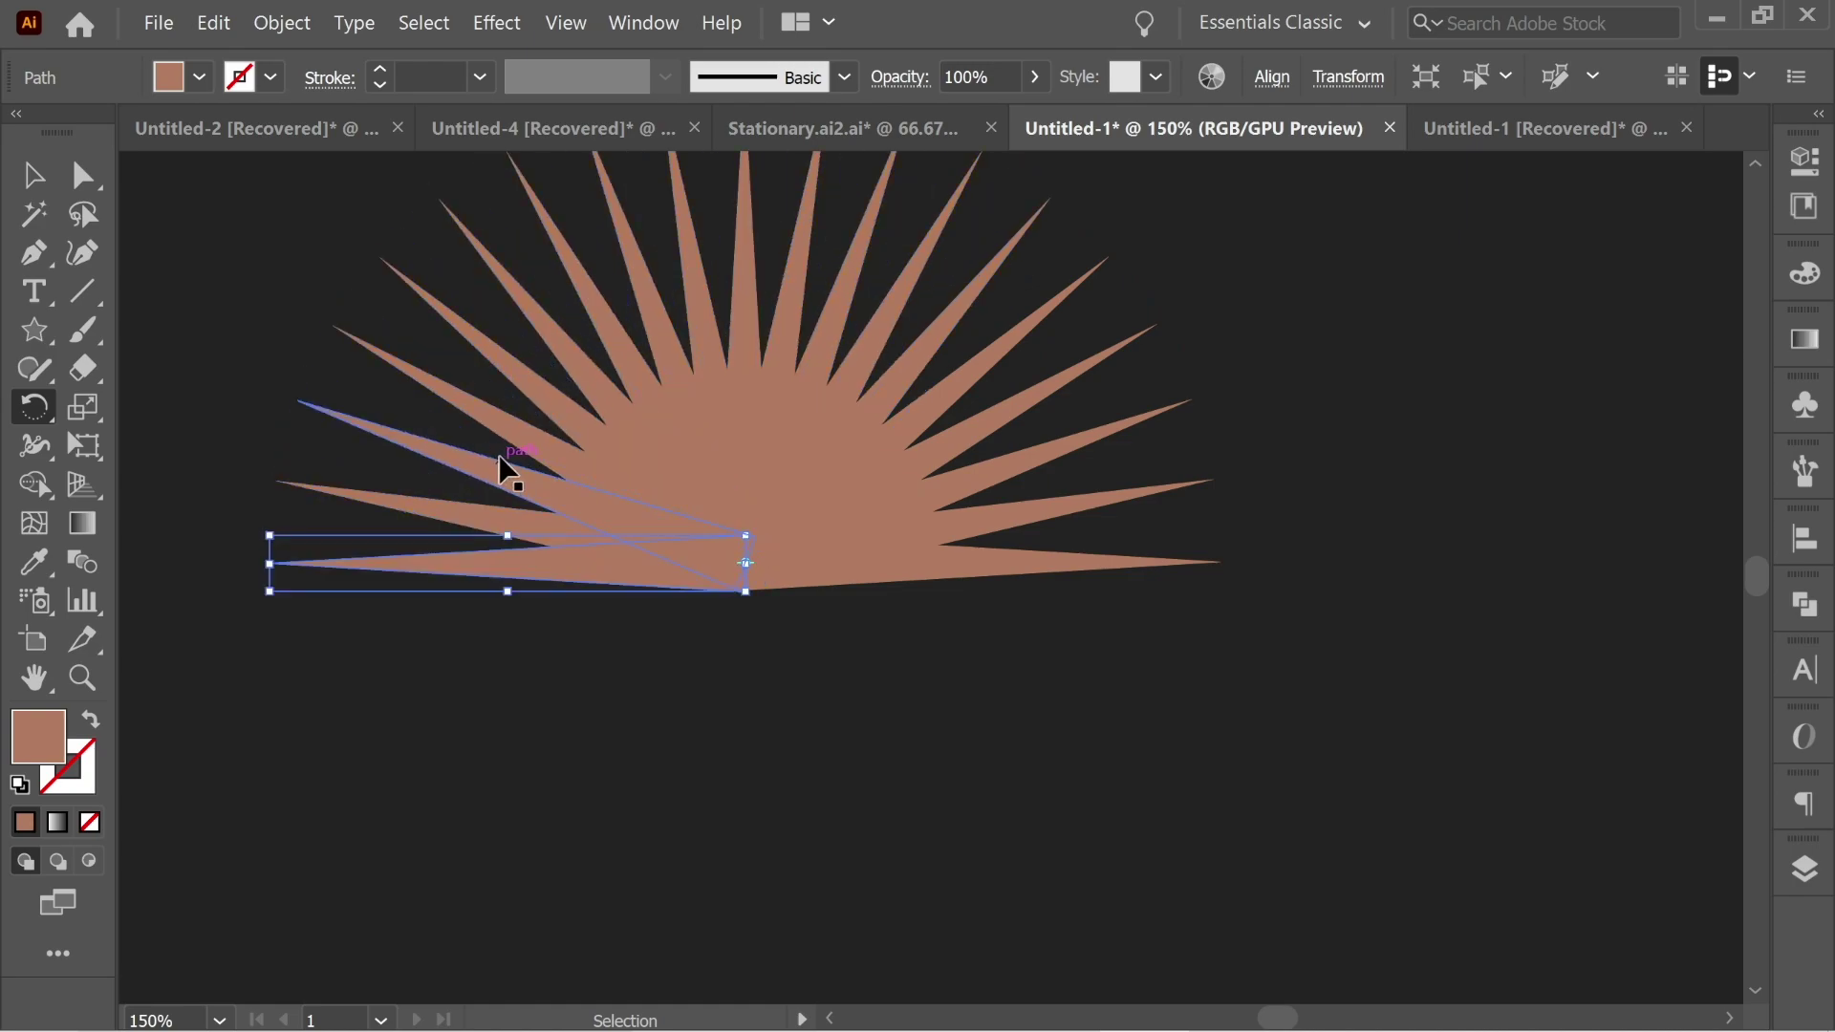
Select all the spikes and merge them into one shape with Pathfinder Unite
{"action": "left_click", "coordinate": [34, 175]}
{"action": "left_click_drag", "start_coordinate": [729, 508], "coordinate": [774, 531]}
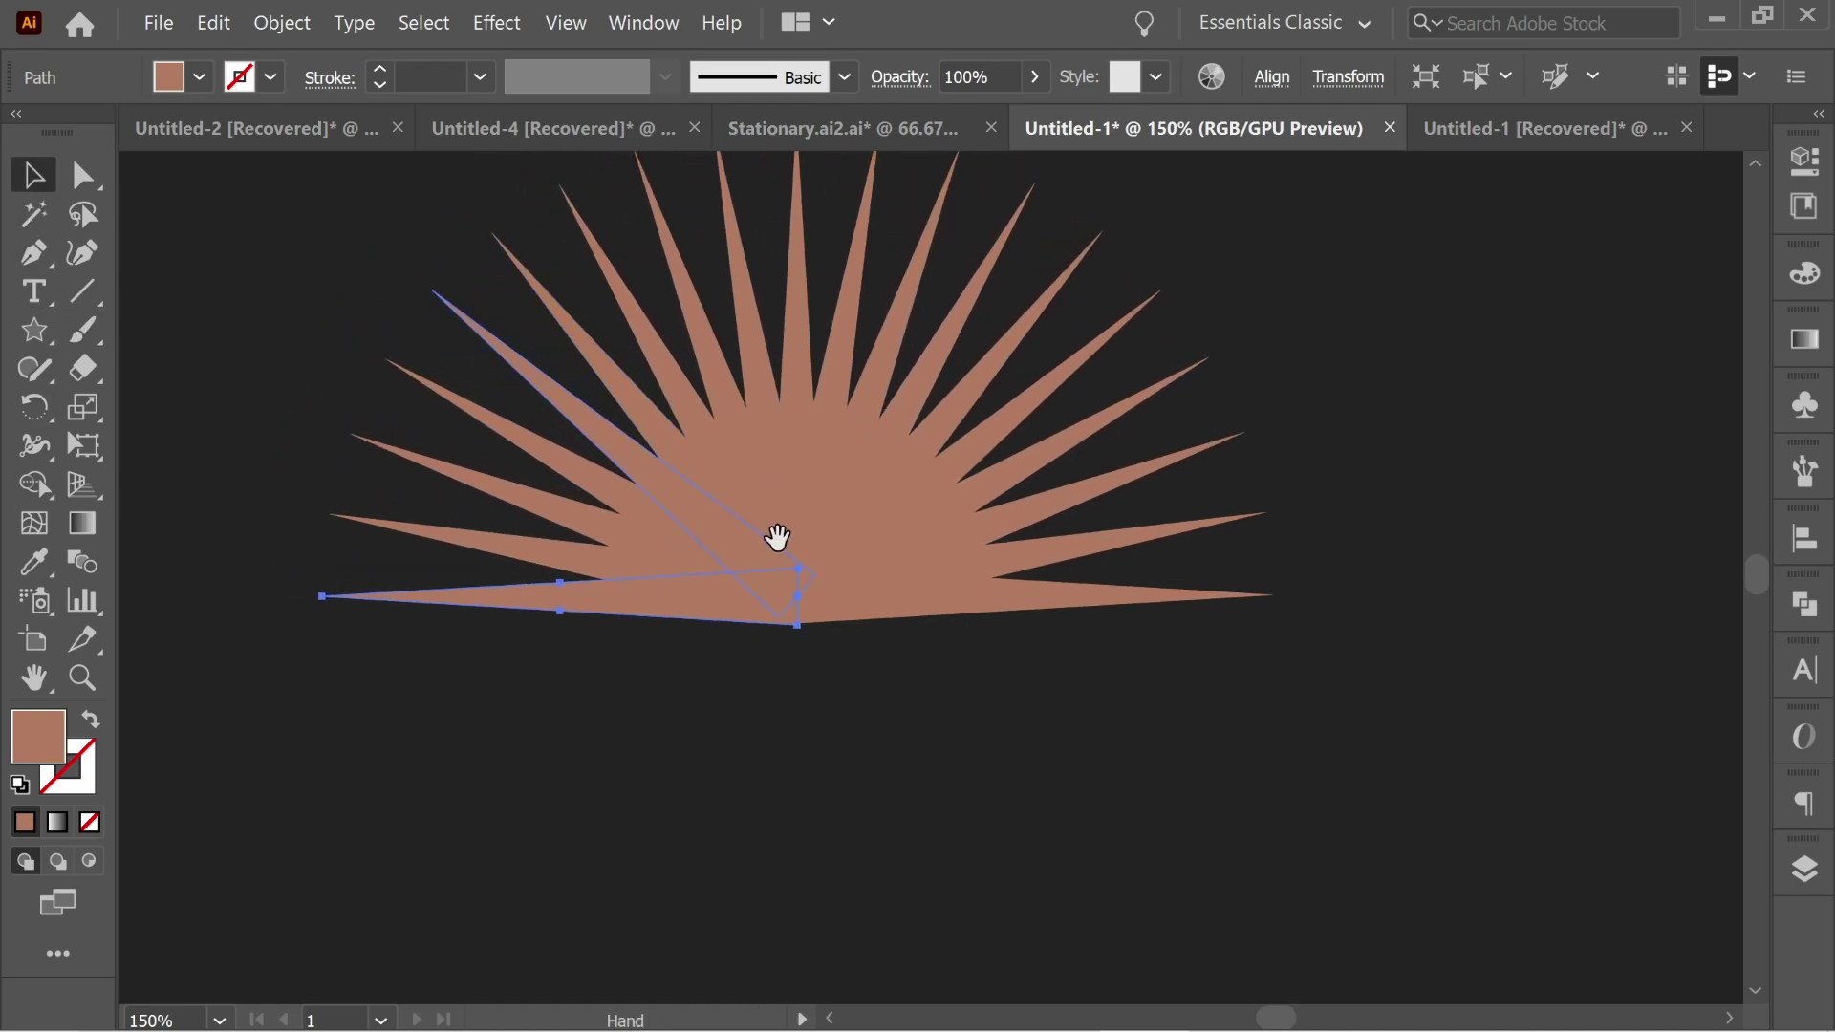
{"action": "left_click", "coordinate": [1373, 790]}
{"action": "left_click_drag", "start_coordinate": [1372, 612], "coordinate": [330, 234]}
{"action": "left_click", "coordinate": [643, 29]}
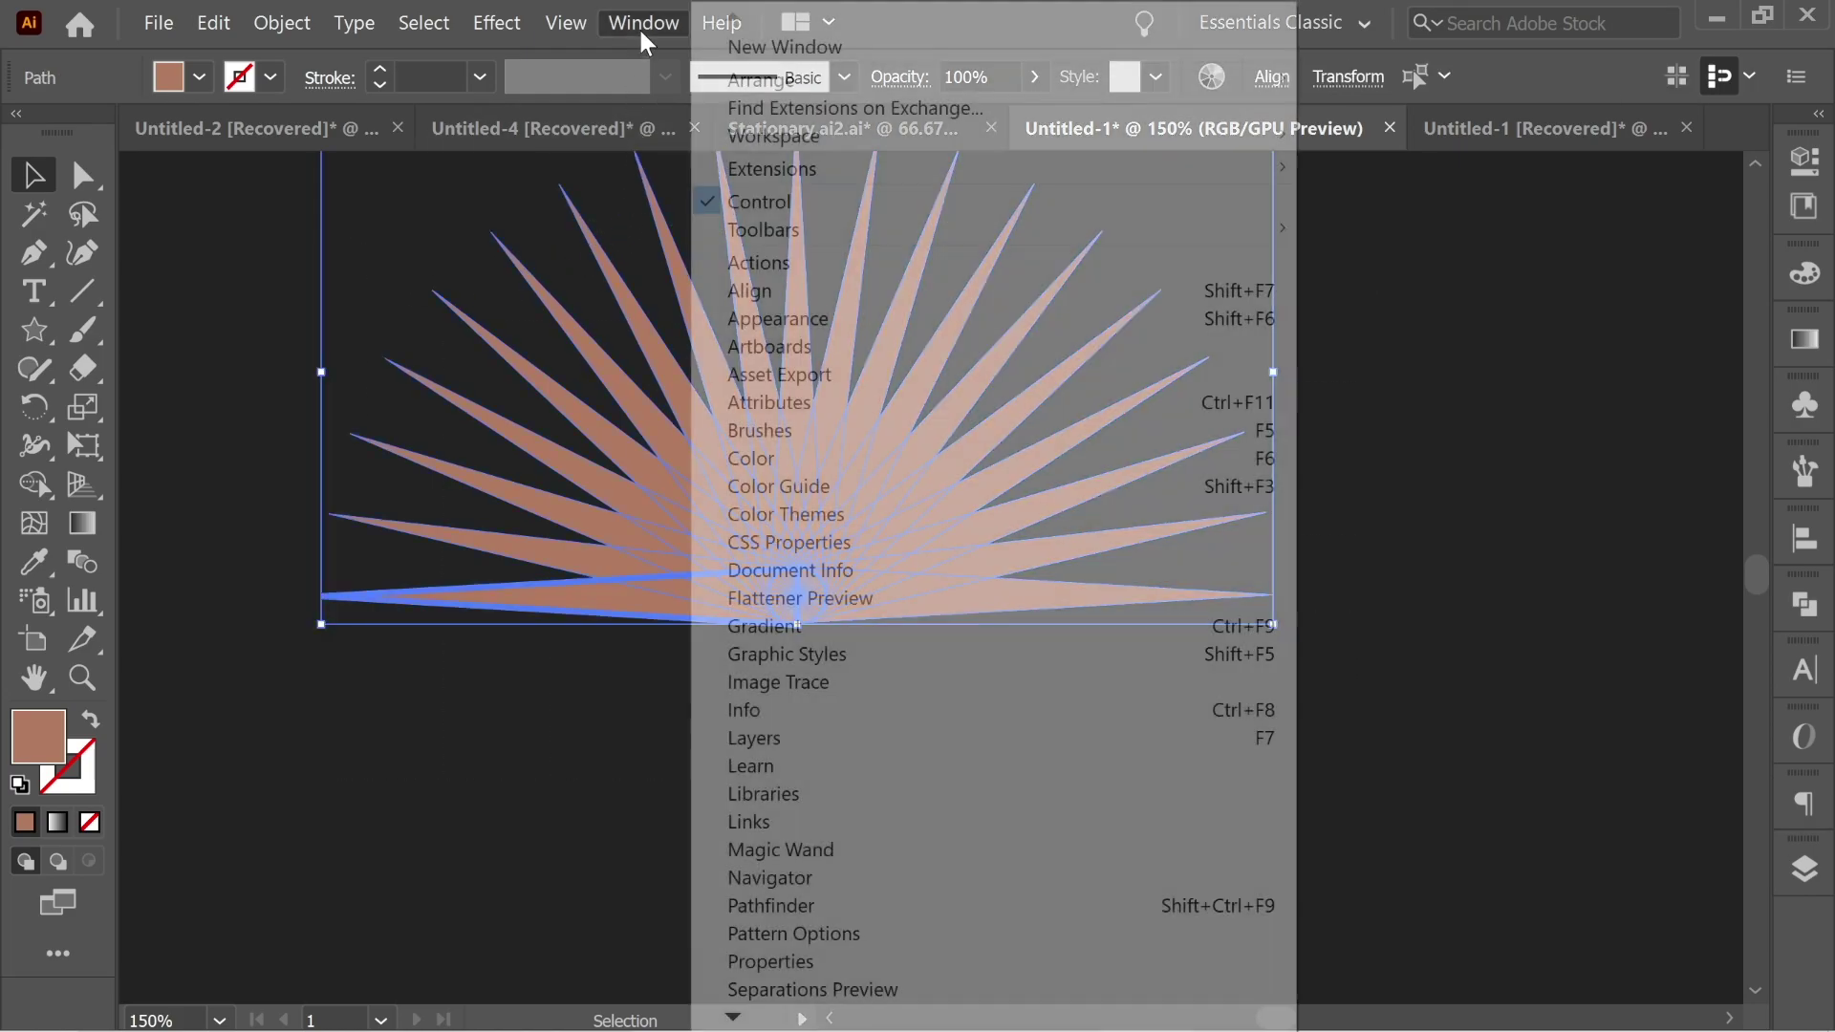
{"action": "left_click", "coordinate": [793, 905]}
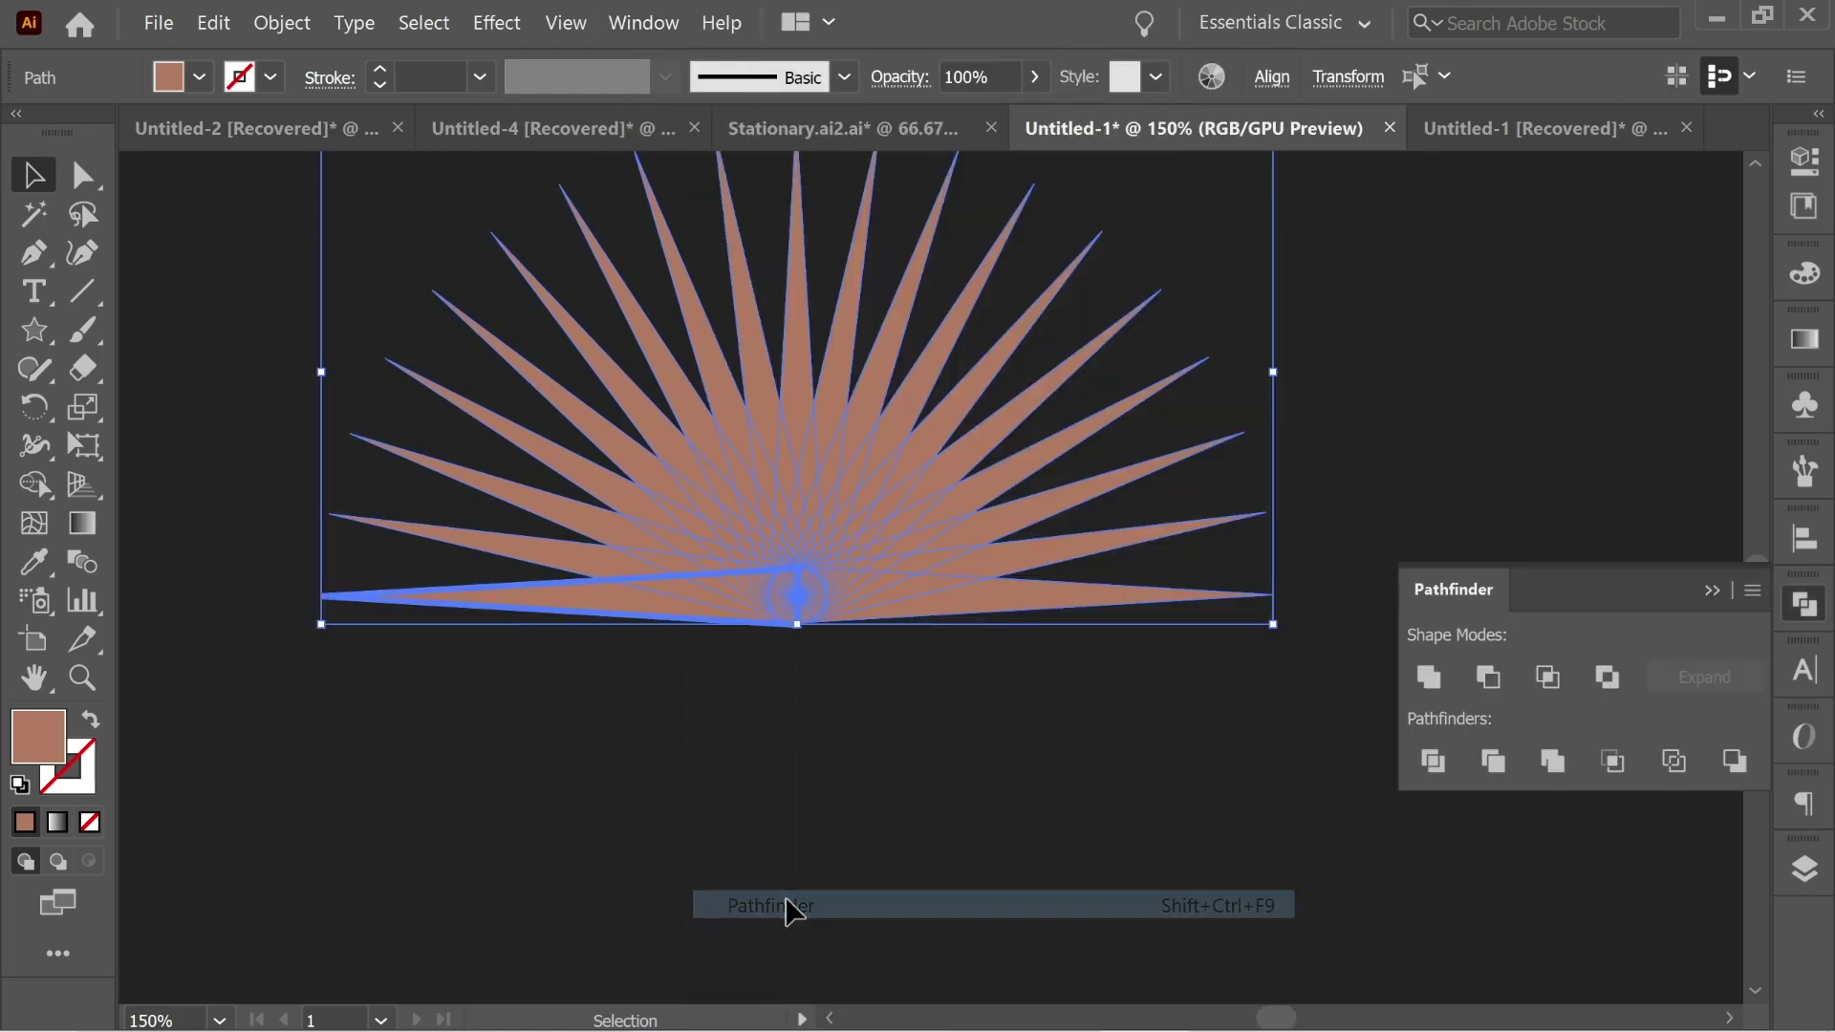
{"action": "left_click", "coordinate": [1430, 678]}
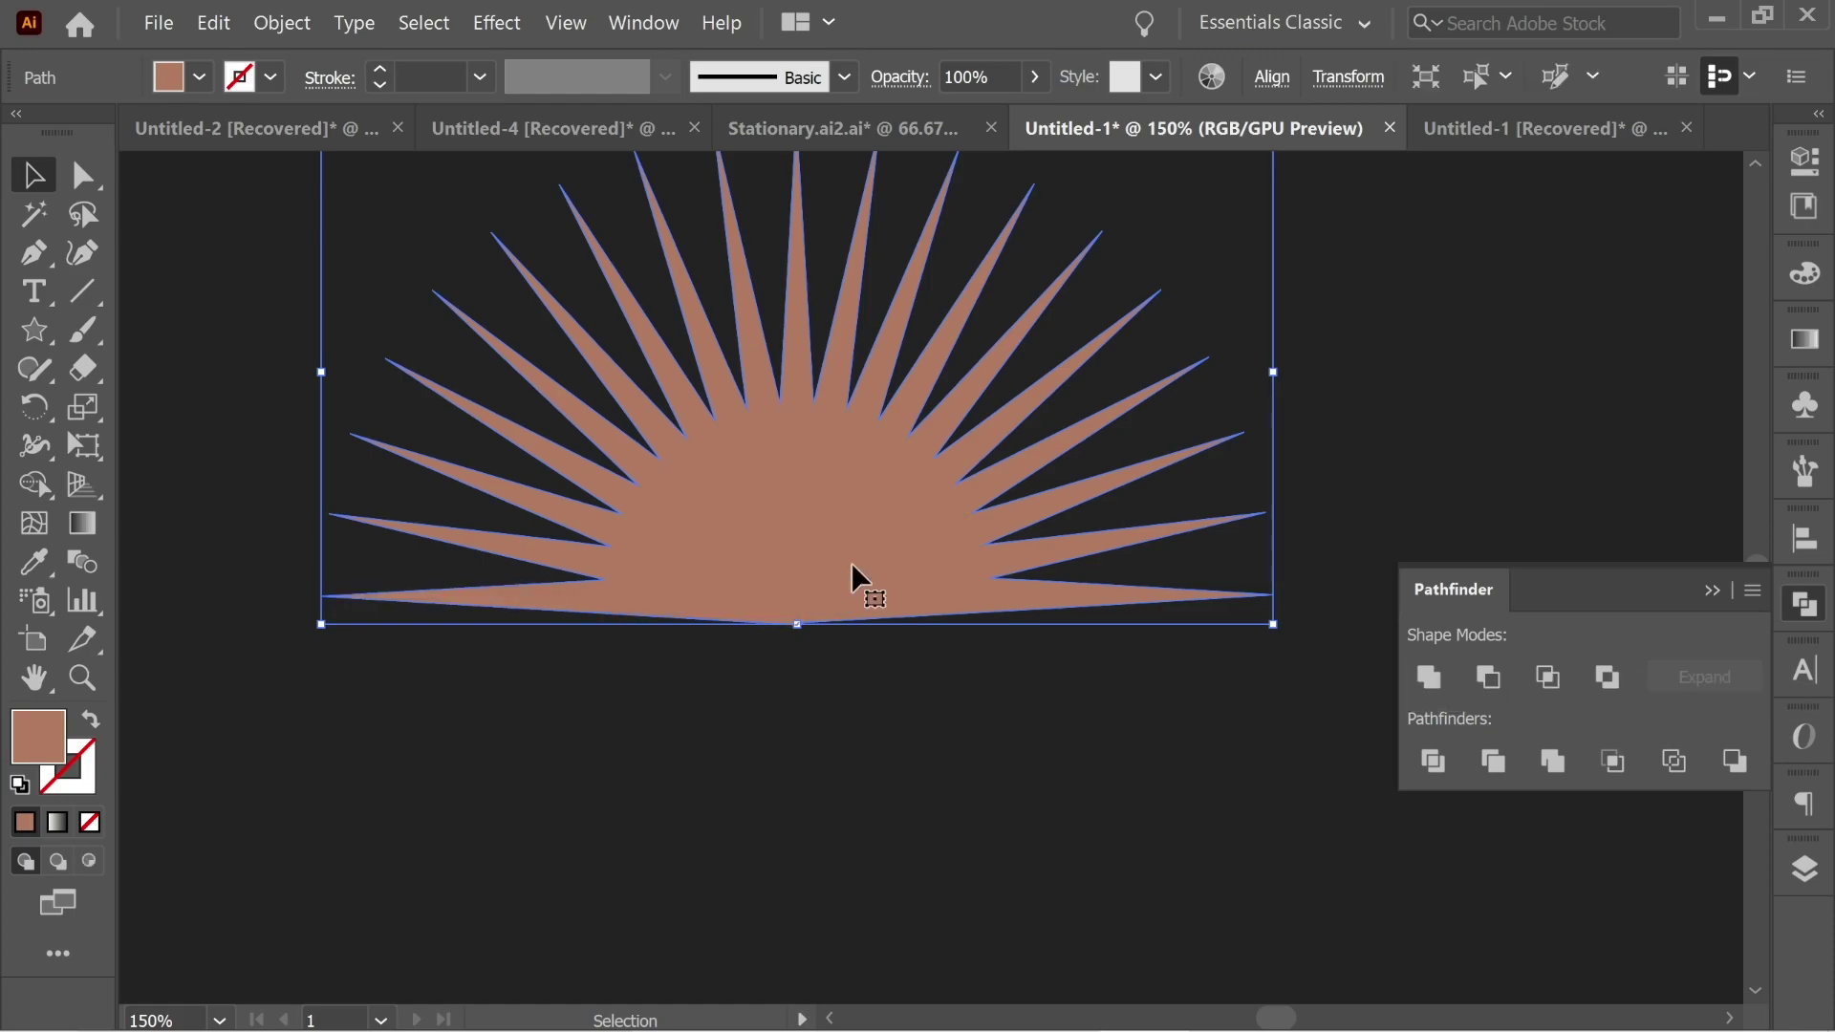
{"action": "left_click", "coordinate": [1717, 590]}
{"action": "left_click_drag", "start_coordinate": [985, 536], "coordinate": [1074, 561]}
{"action": "left_click_drag", "start_coordinate": [930, 540], "coordinate": [1028, 534]}
{"action": "scroll", "coordinate": [1029, 590], "scroll_direction": "down", "scroll_amount": 3}
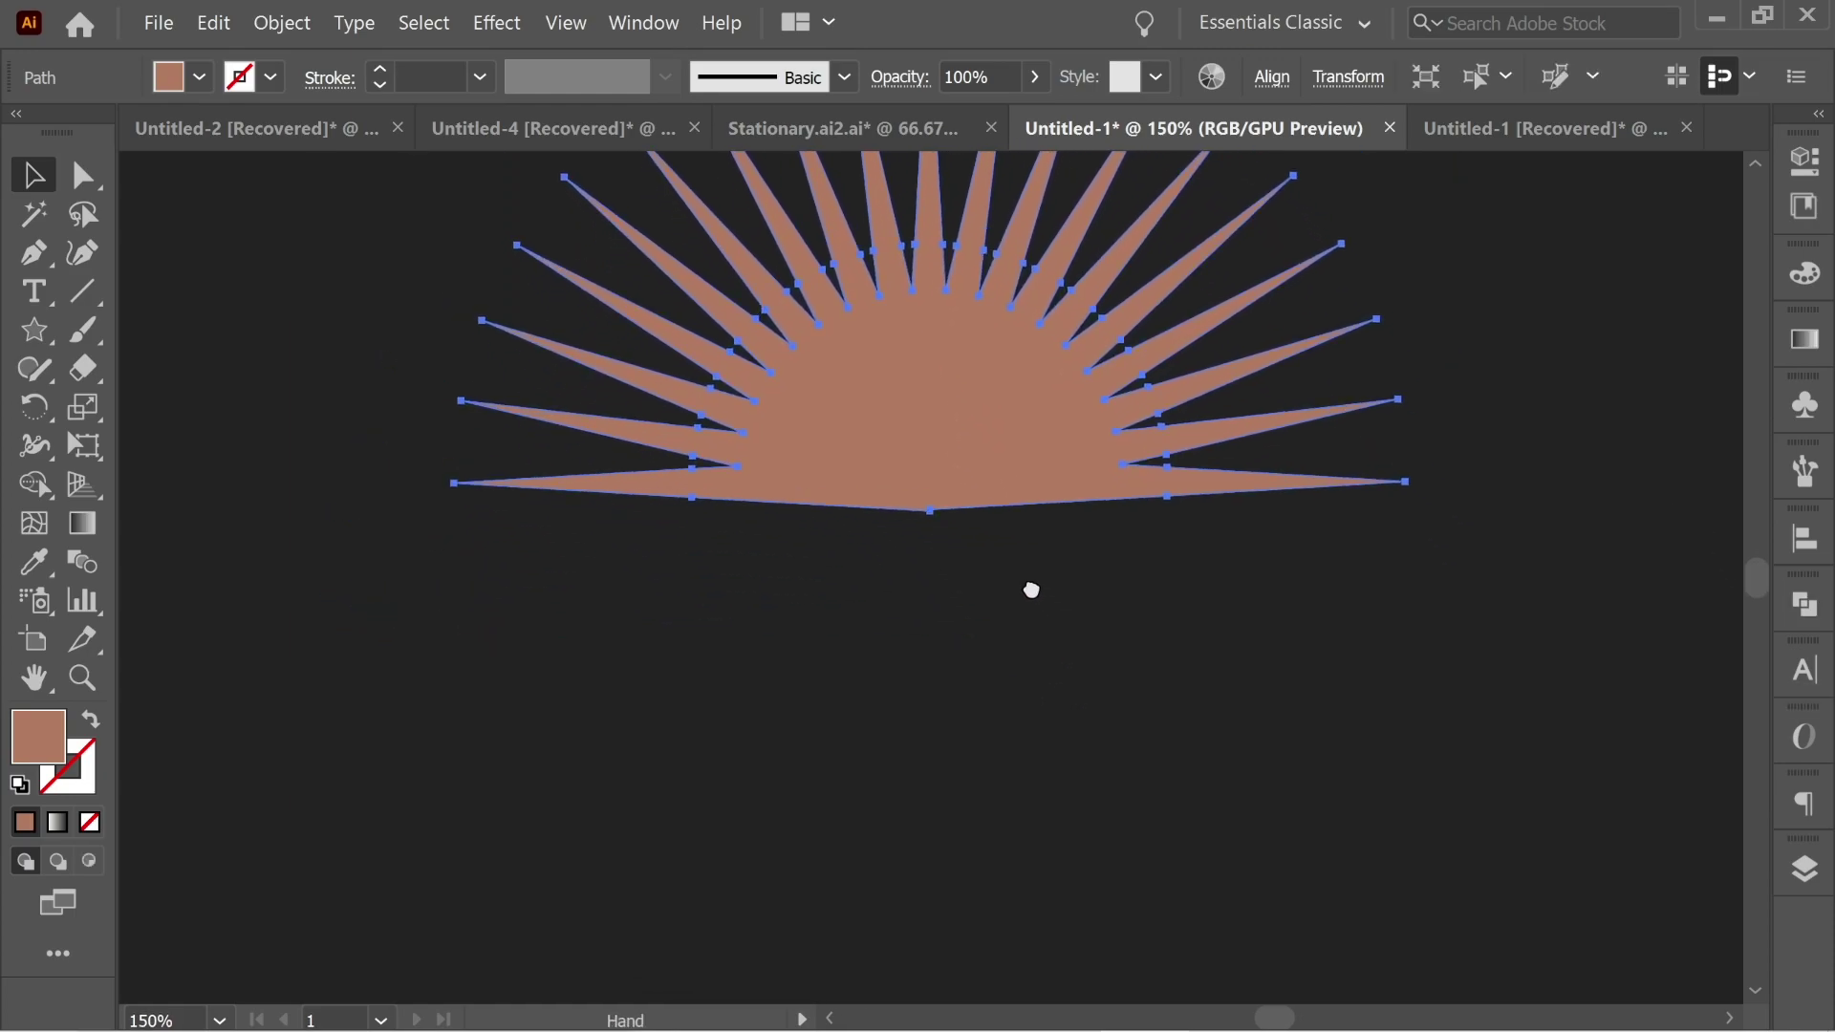
{"action": "left_click", "coordinate": [991, 573]}
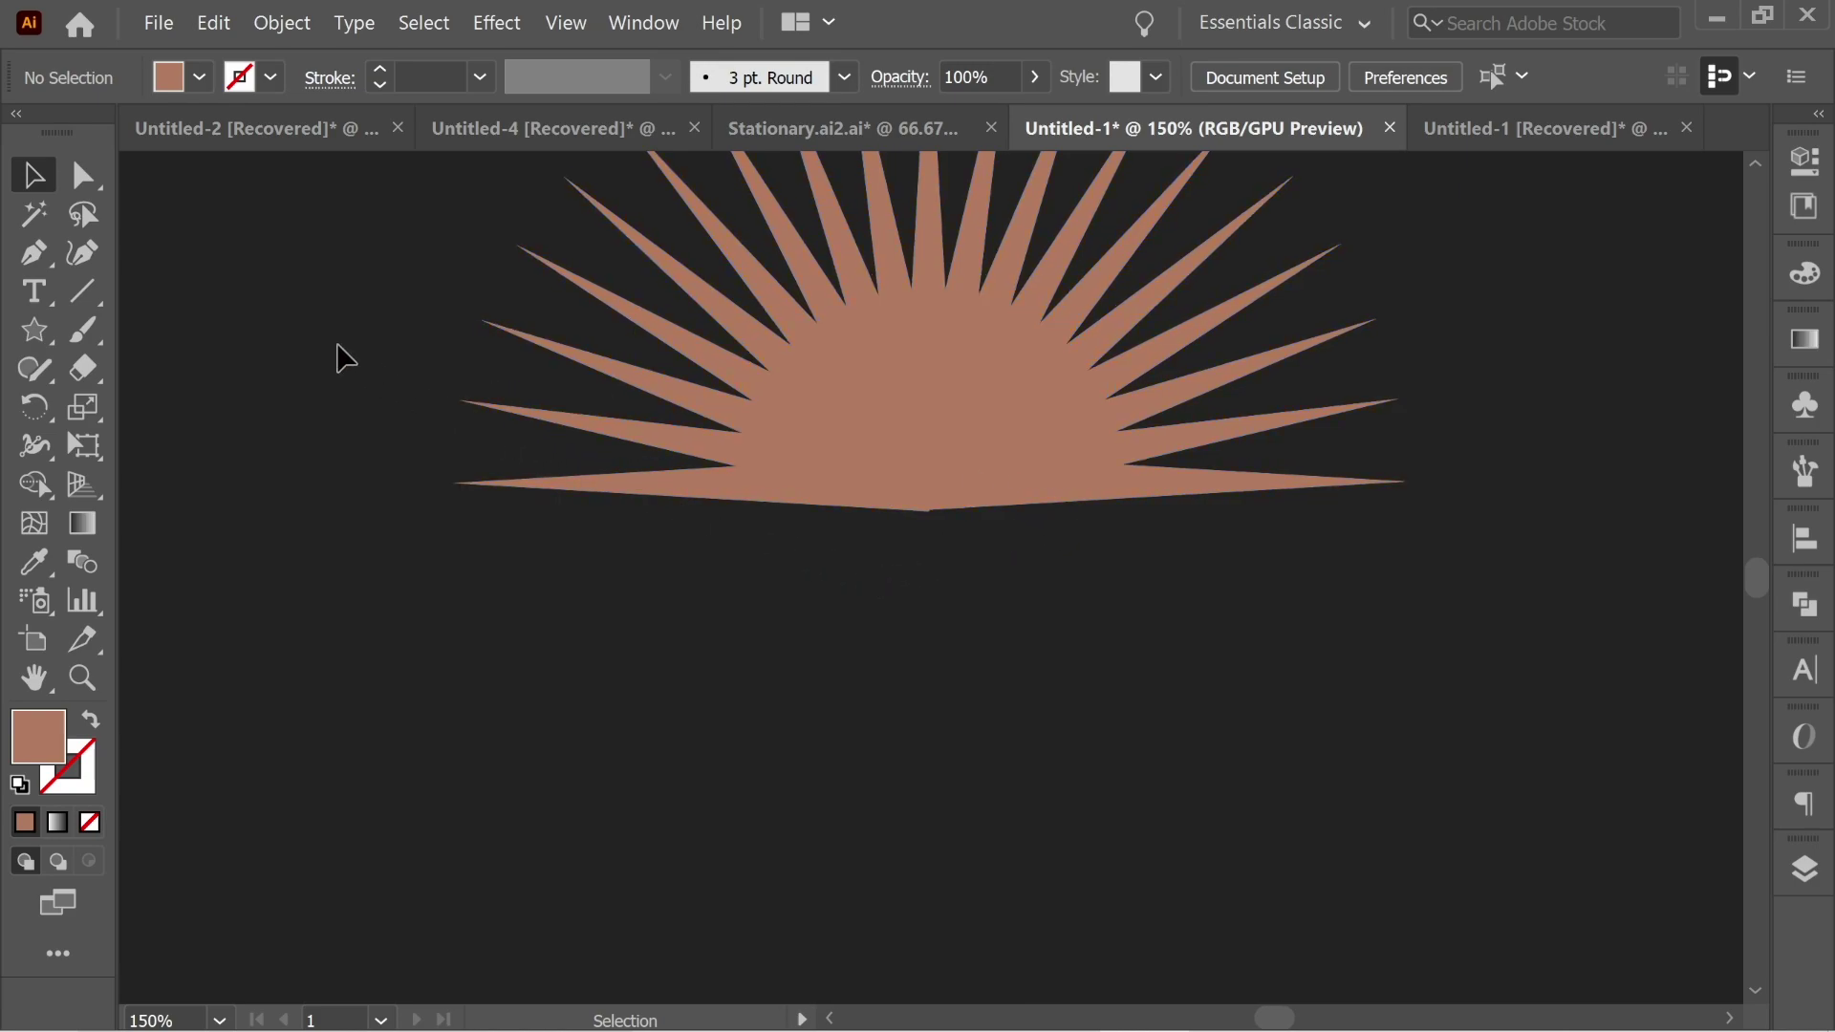
Draw a short vertical line down from the sunburst's bottom centre
{"action": "left_click", "coordinate": [47, 256]}
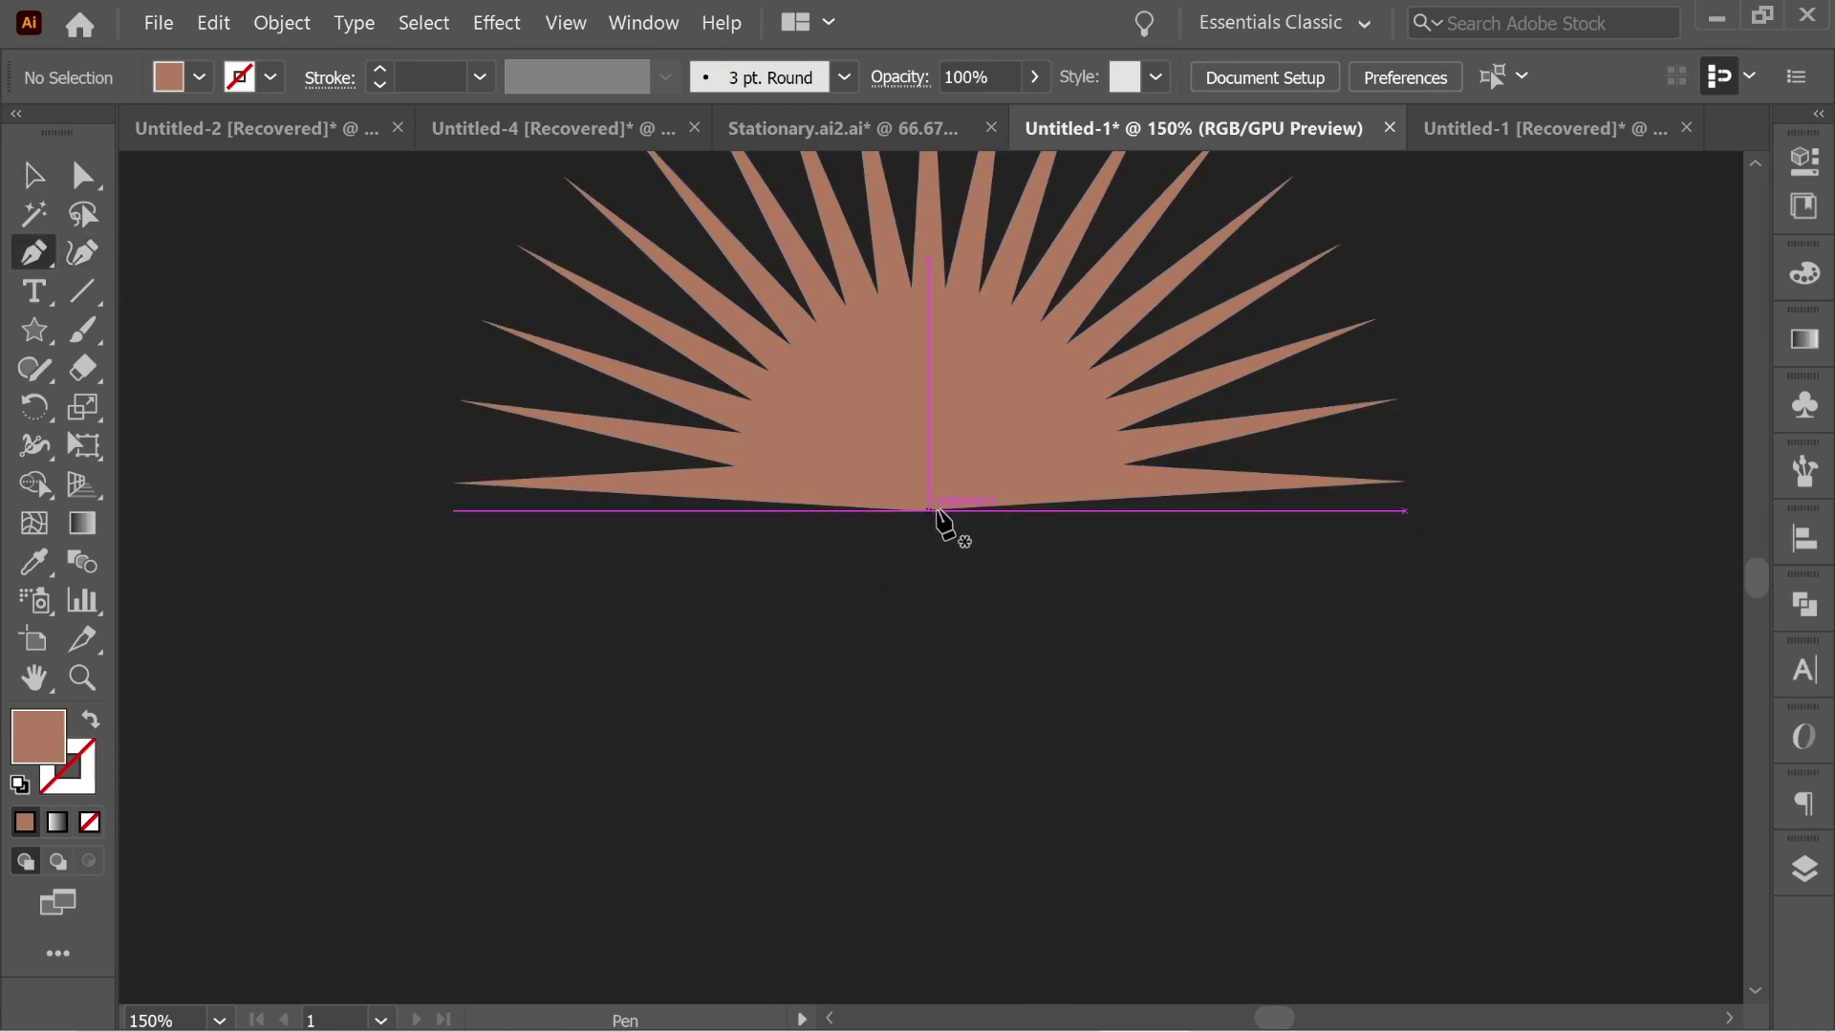
{"action": "left_click", "coordinate": [928, 511]}
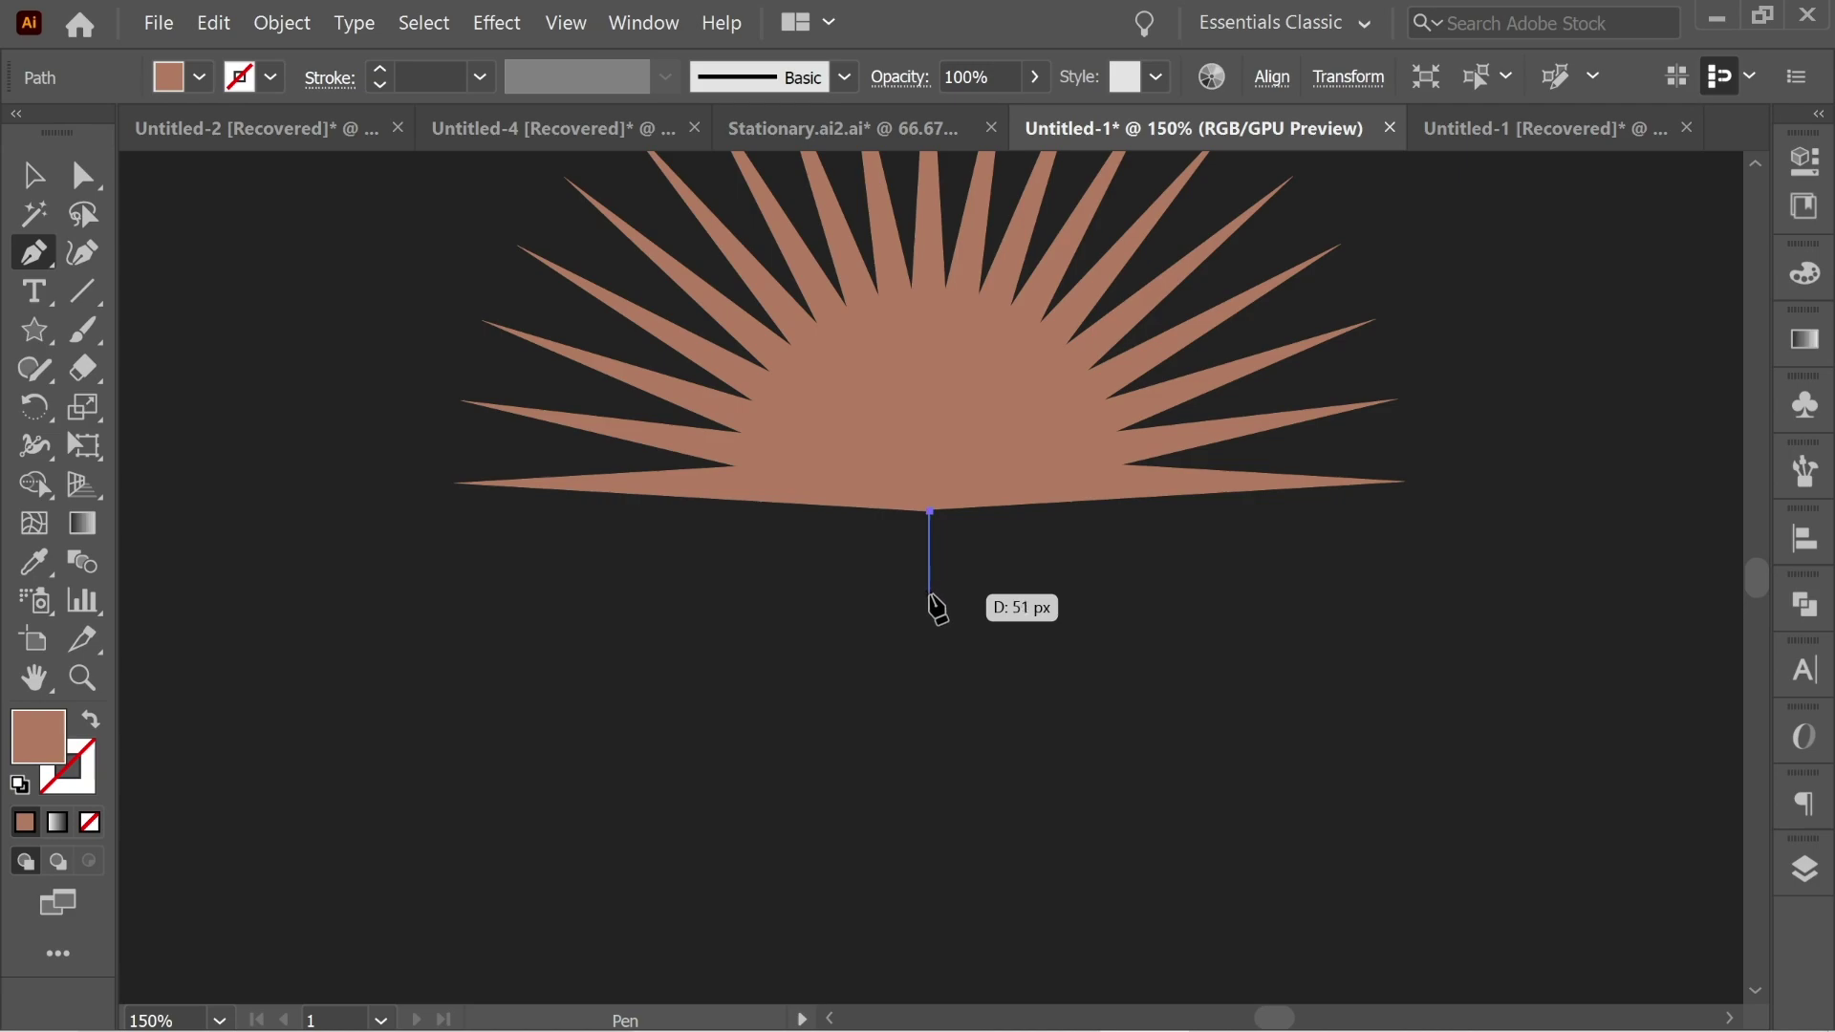
{"action": "left_click", "coordinate": [929, 672]}
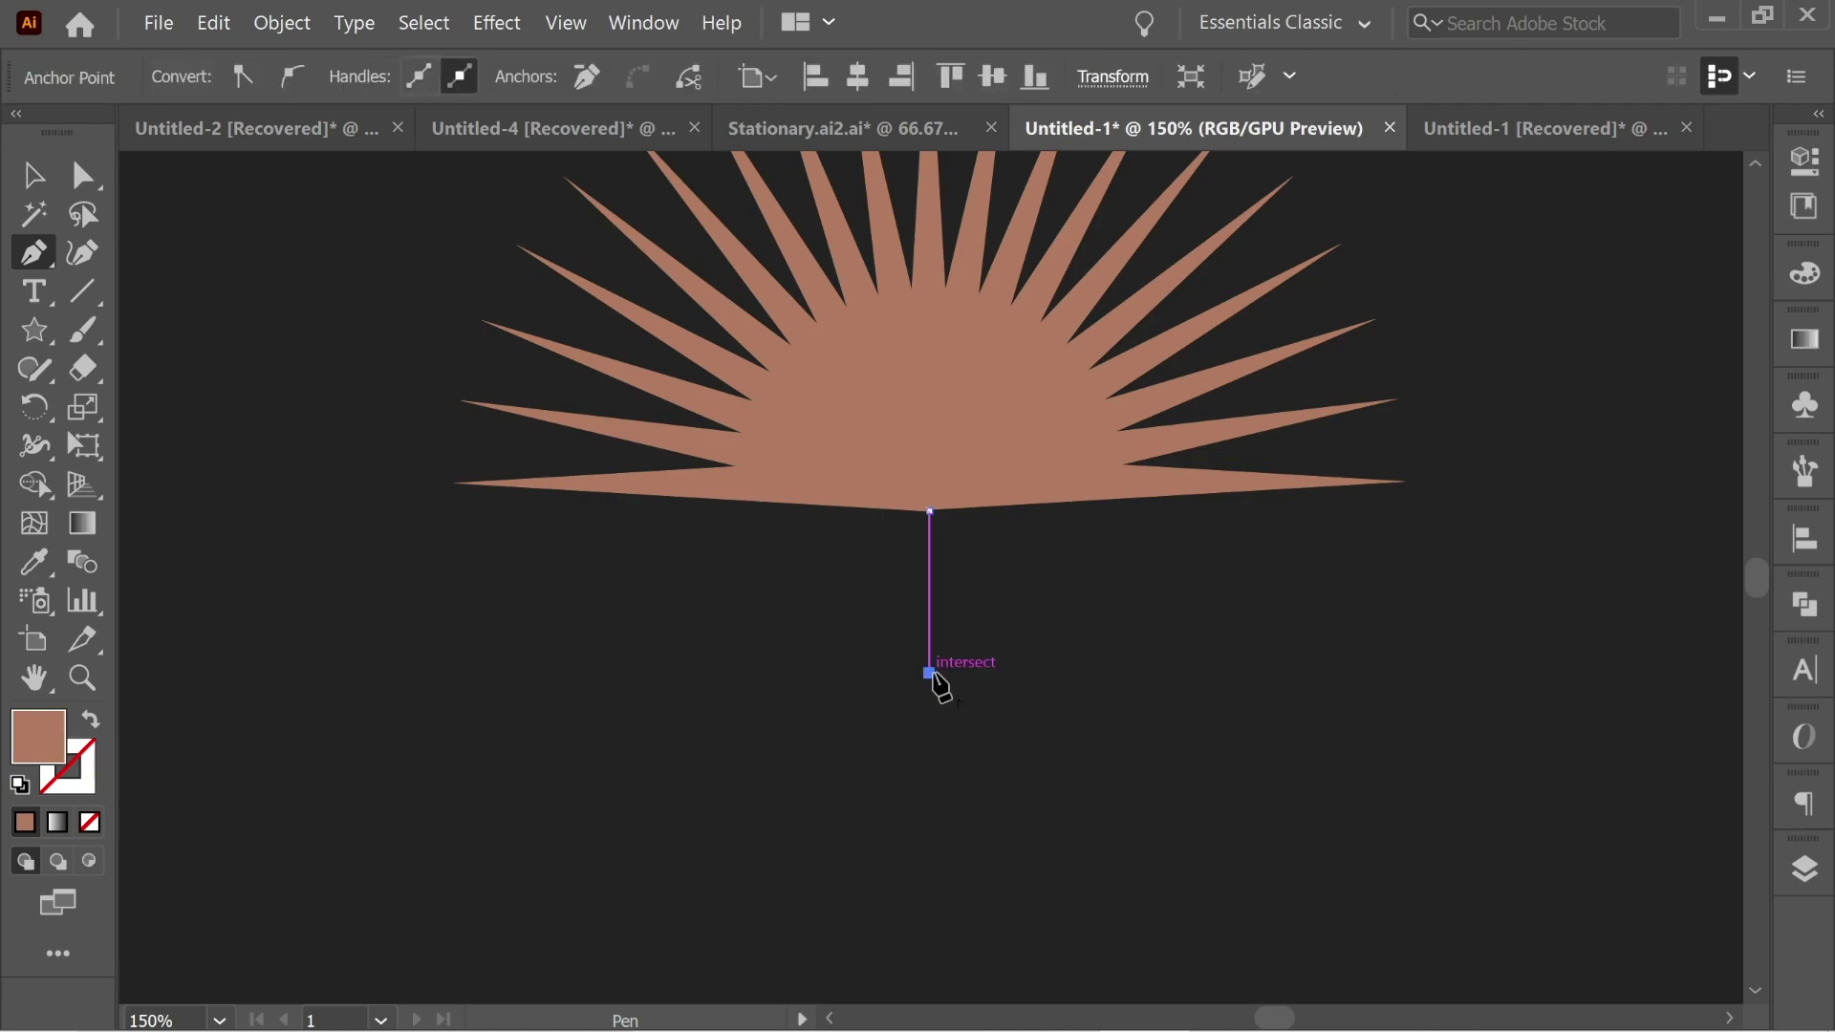
{"action": "key", "text": "Escape"}
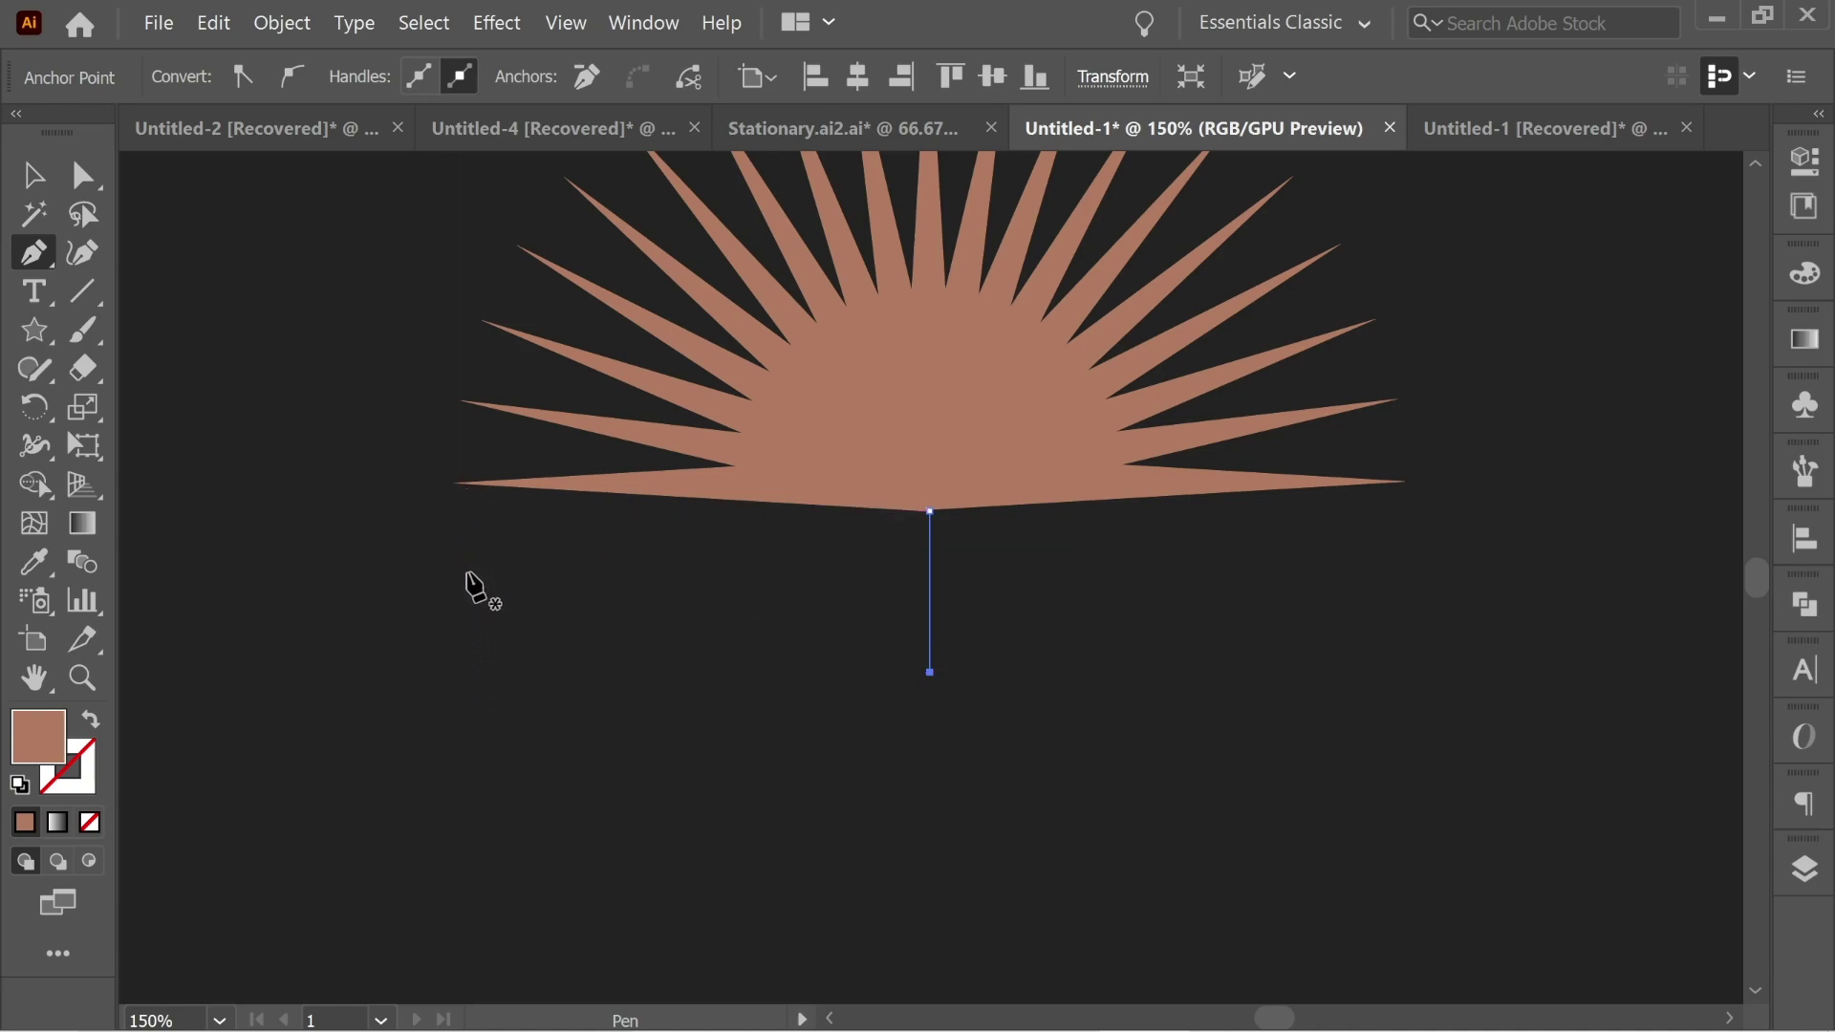
Draw a thin, gently curved sliver across the full width and fill it with sampled white
{"action": "left_click", "coordinate": [453, 673]}
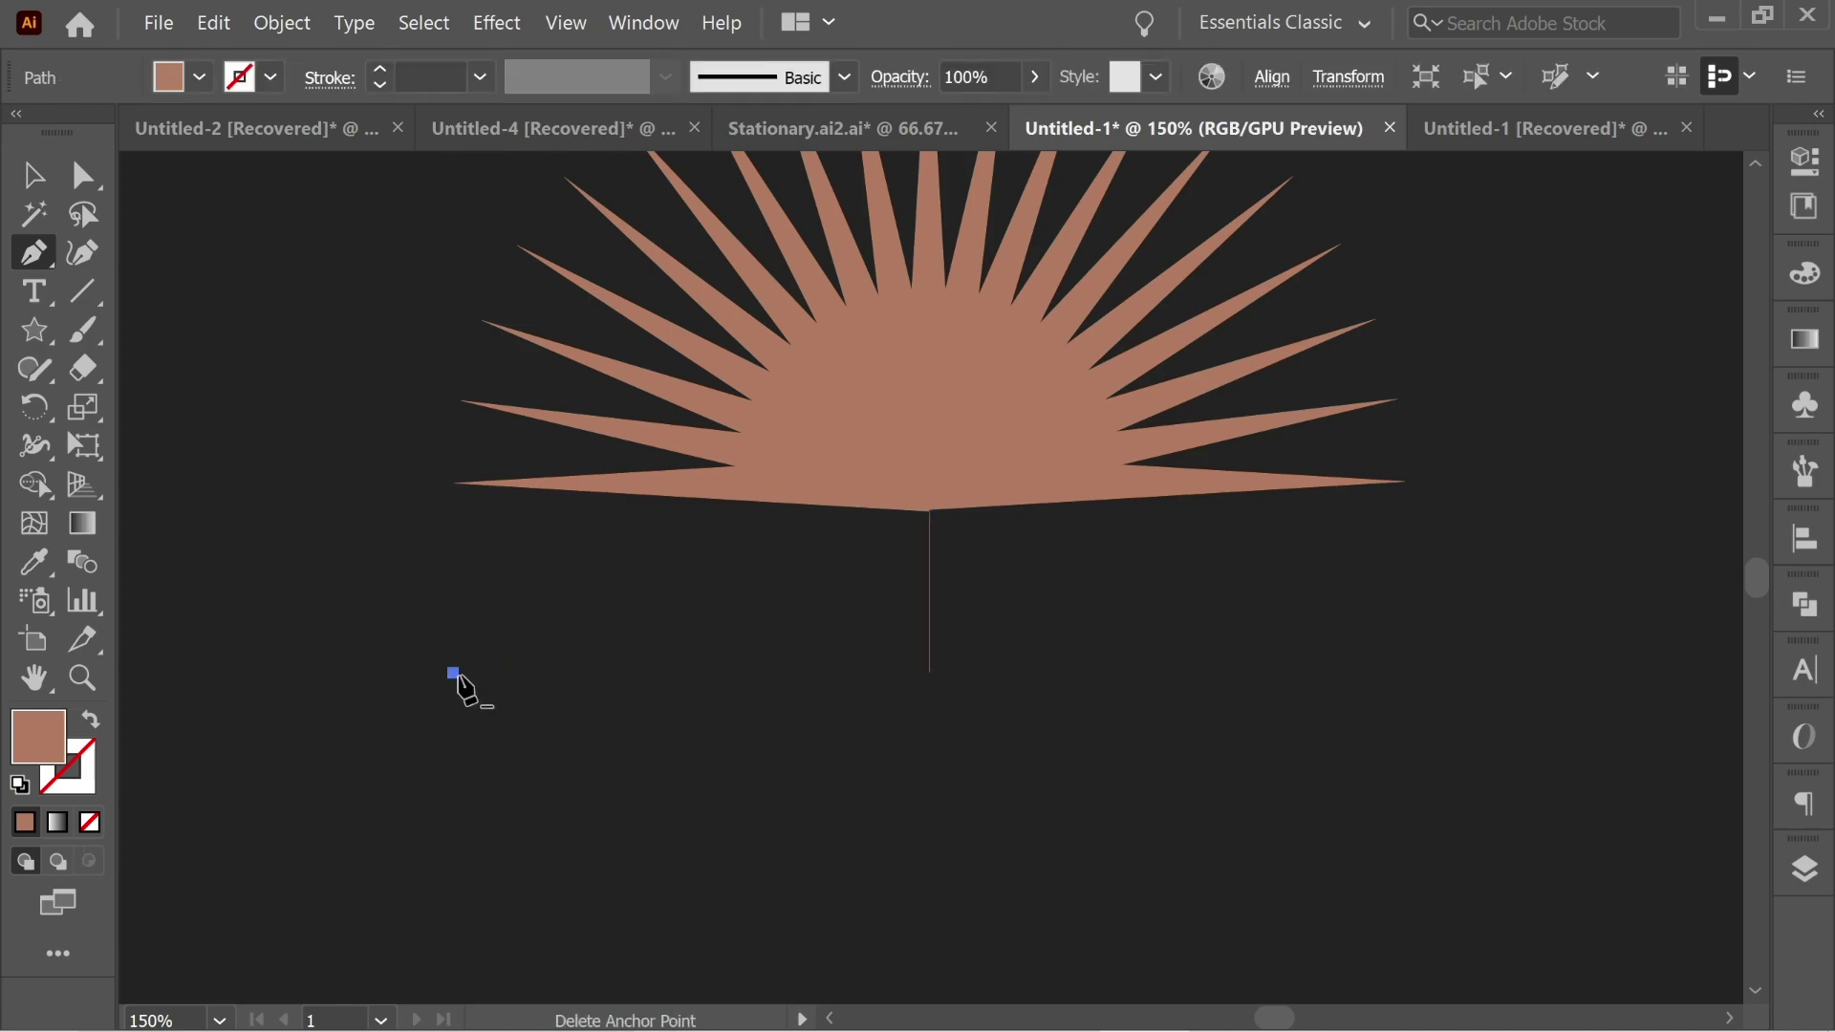
{"action": "left_click", "coordinate": [1405, 673]}
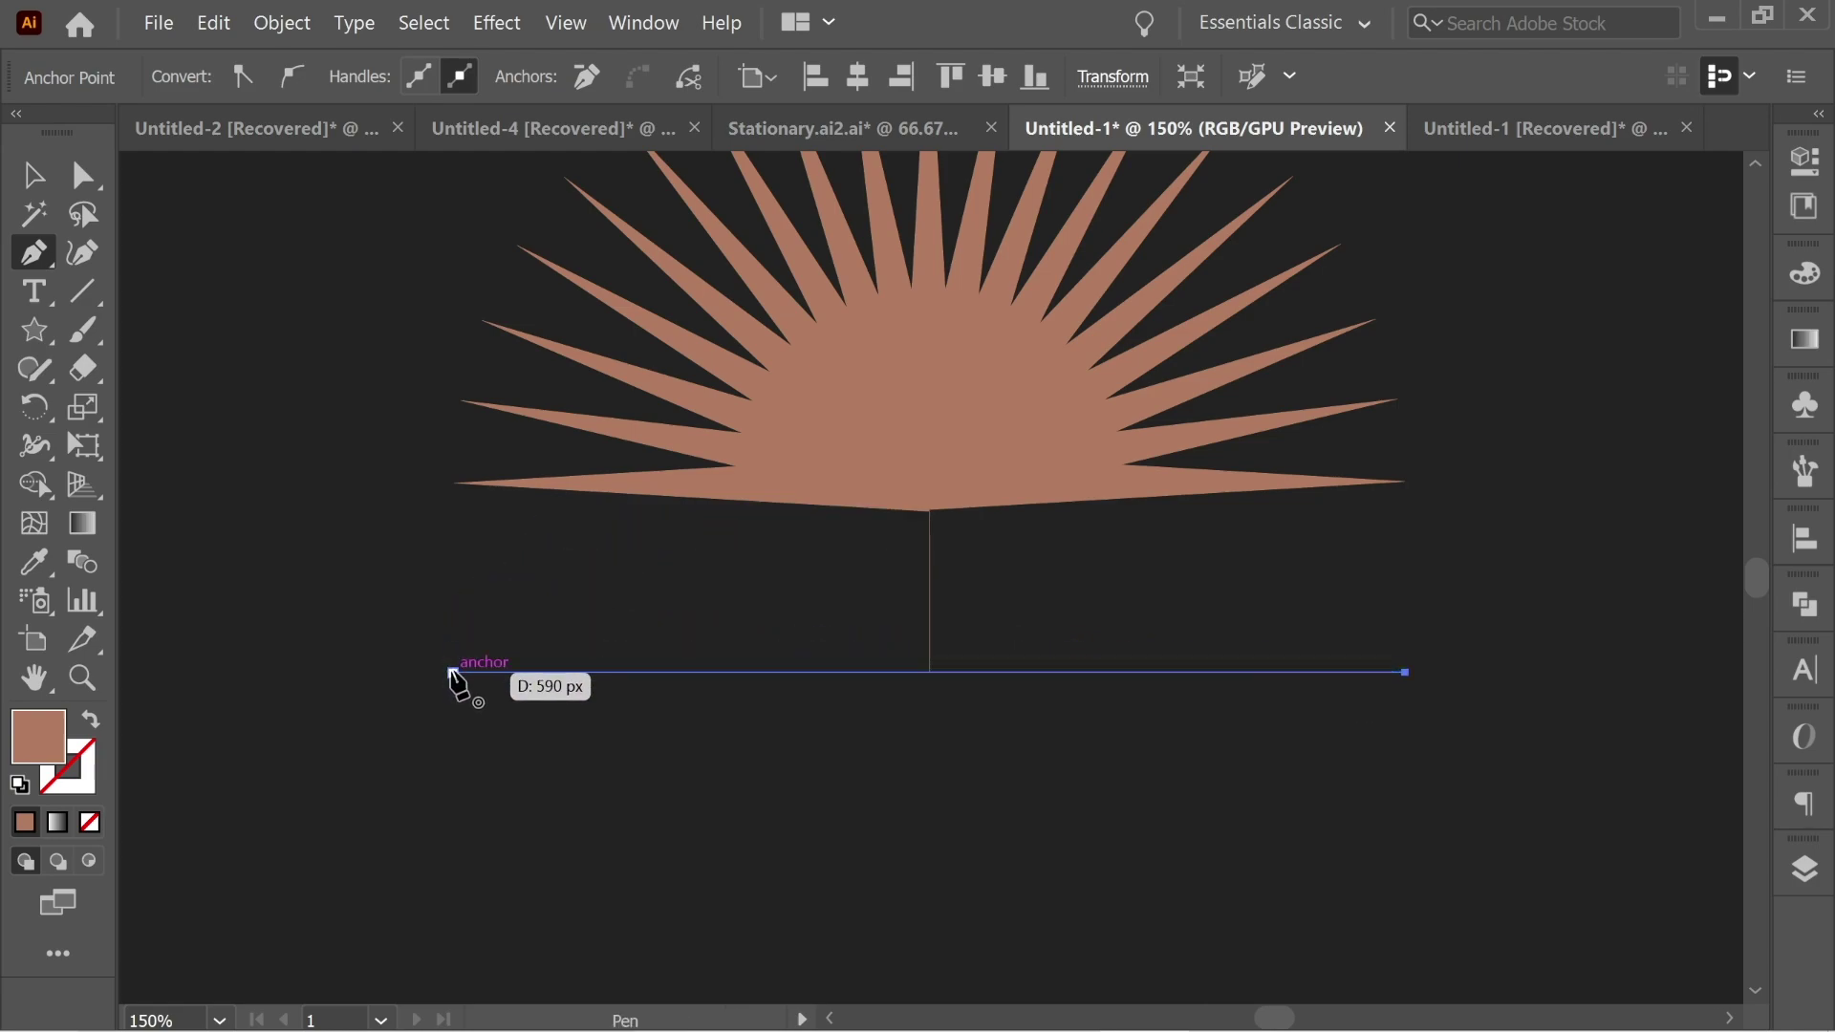
{"action": "left_click_drag", "start_coordinate": [454, 673], "coordinate": [224, 705]}
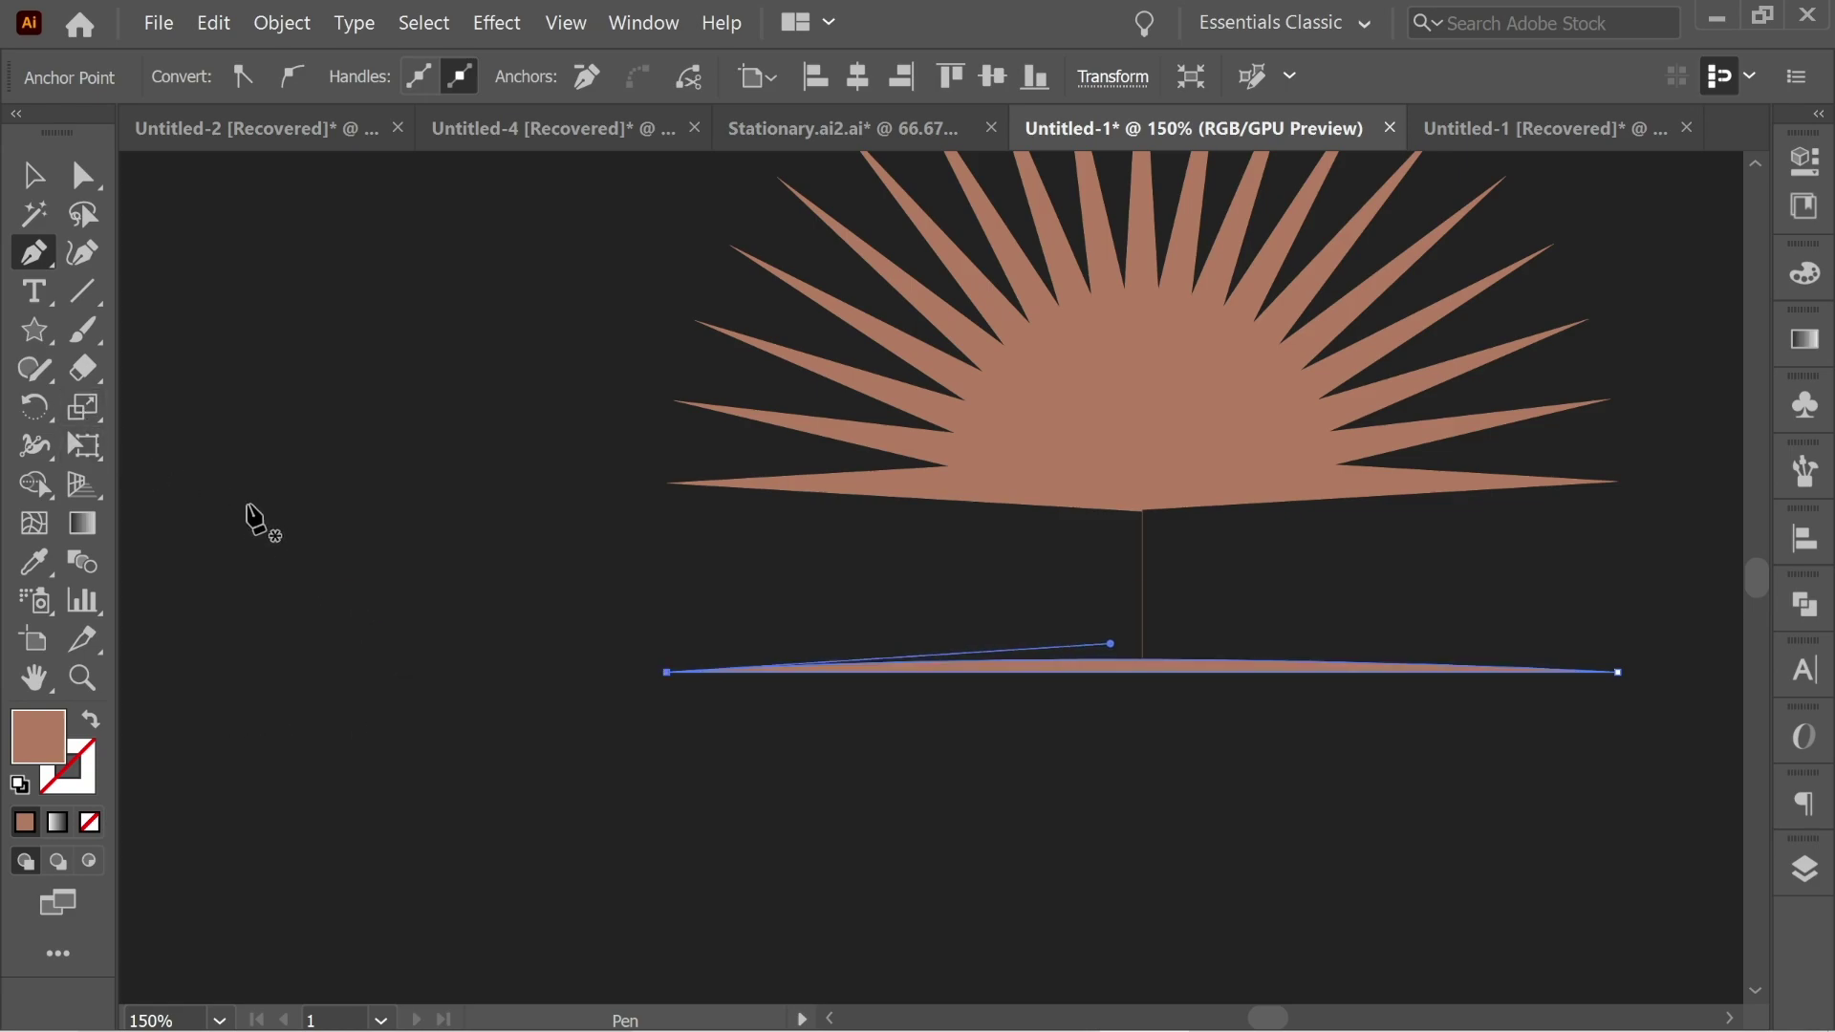
{"action": "left_click", "coordinate": [36, 561]}
{"action": "scroll", "coordinate": [406, 445], "scroll_direction": "up", "scroll_amount": 3}
{"action": "scroll", "coordinate": [406, 445], "scroll_direction": "left", "scroll_amount": 7}
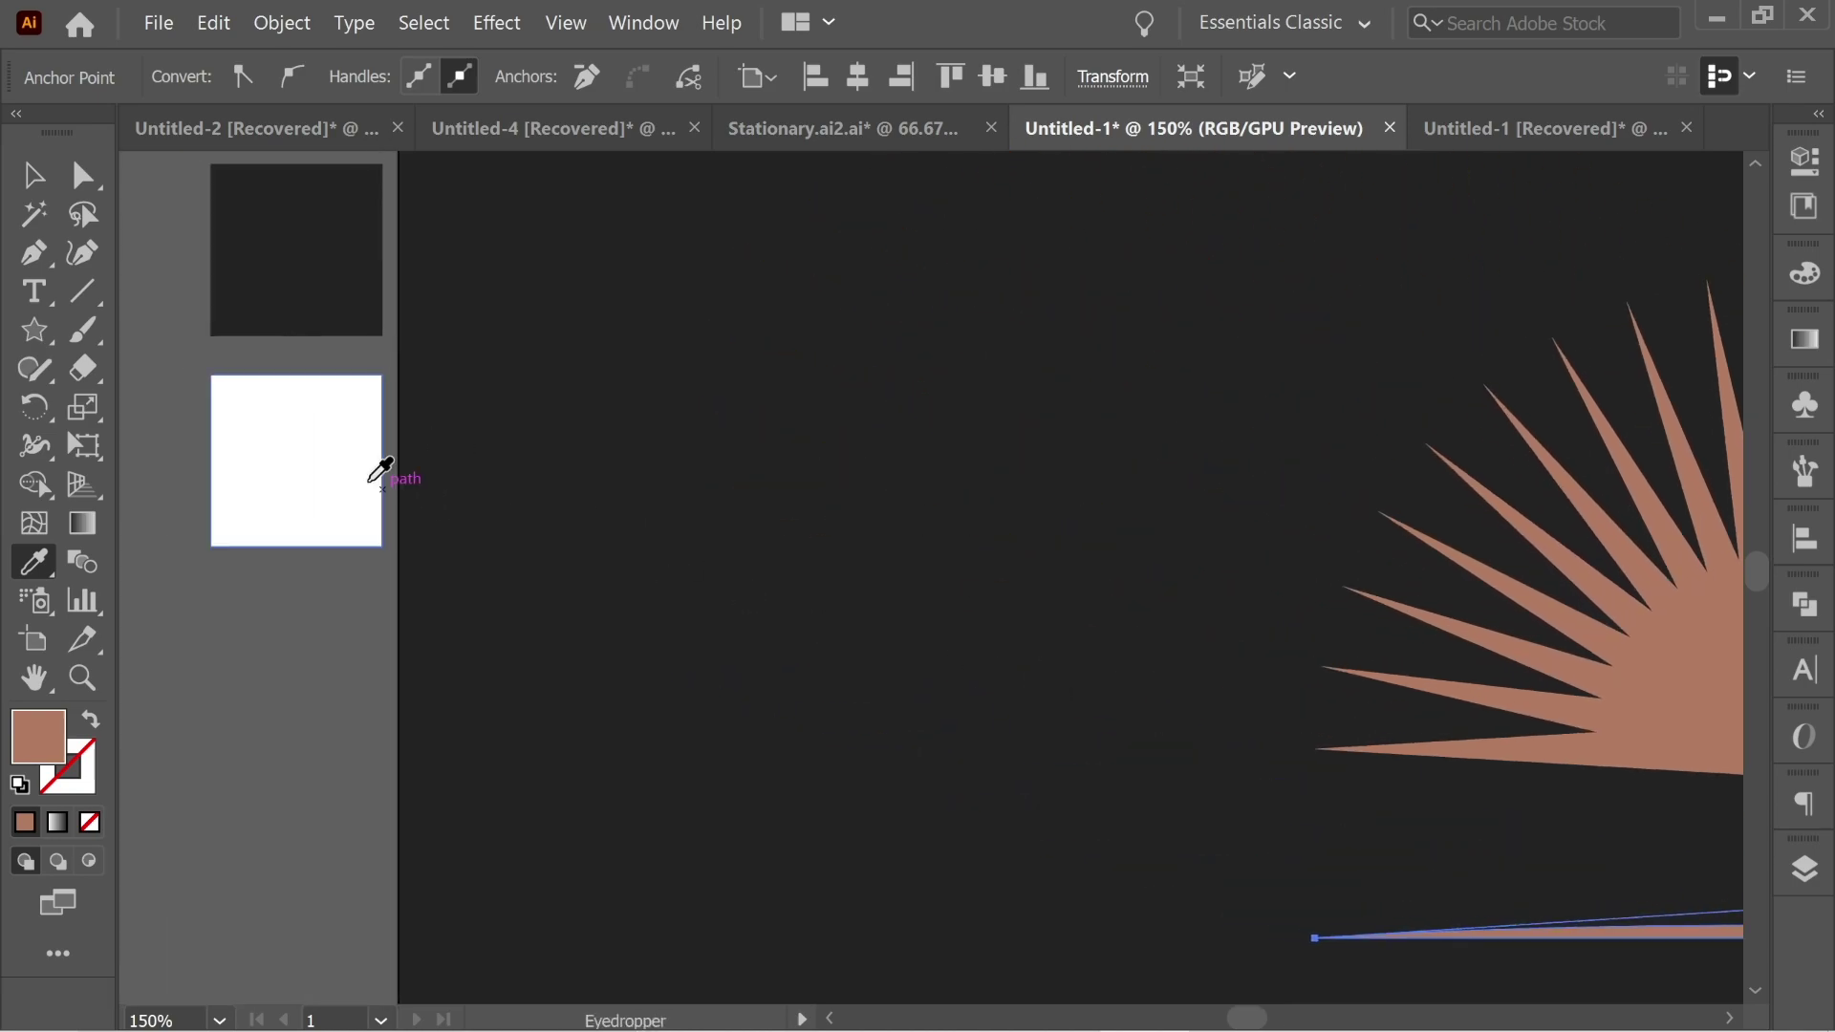
{"action": "left_click", "coordinate": [382, 489]}
{"action": "scroll", "coordinate": [962, 556], "scroll_direction": "down", "scroll_amount": 3}
{"action": "scroll", "coordinate": [822, 497], "scroll_direction": "right", "scroll_amount": 7}
Duplicate the white sliver upward, resize it to 664 px wide, and centre it
{"action": "key", "text": "v"}
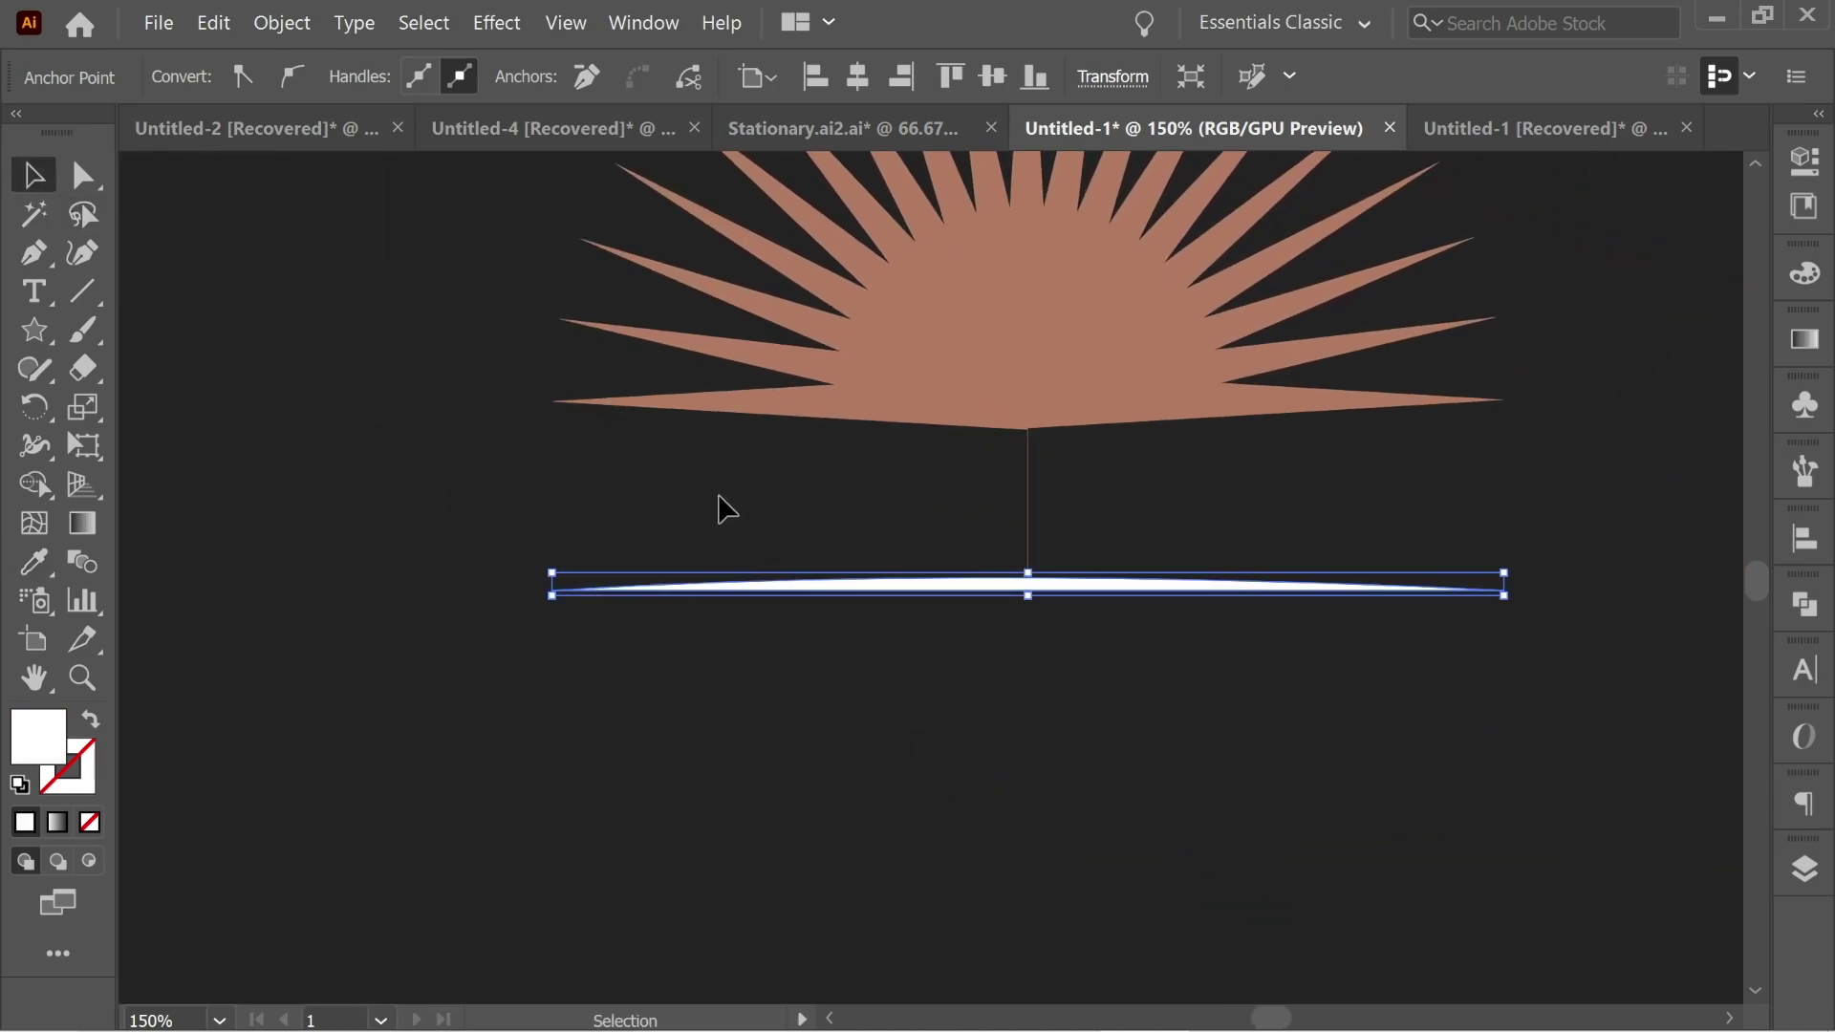
{"action": "key", "text": "ctrl+equal"}
{"action": "key", "text": "ctrl+equal"}
{"action": "left_click_drag", "start_coordinate": [1286, 682], "coordinate": [345, 618]}
{"action": "left_click_drag", "start_coordinate": [1107, 515], "coordinate": [1007, 582]}
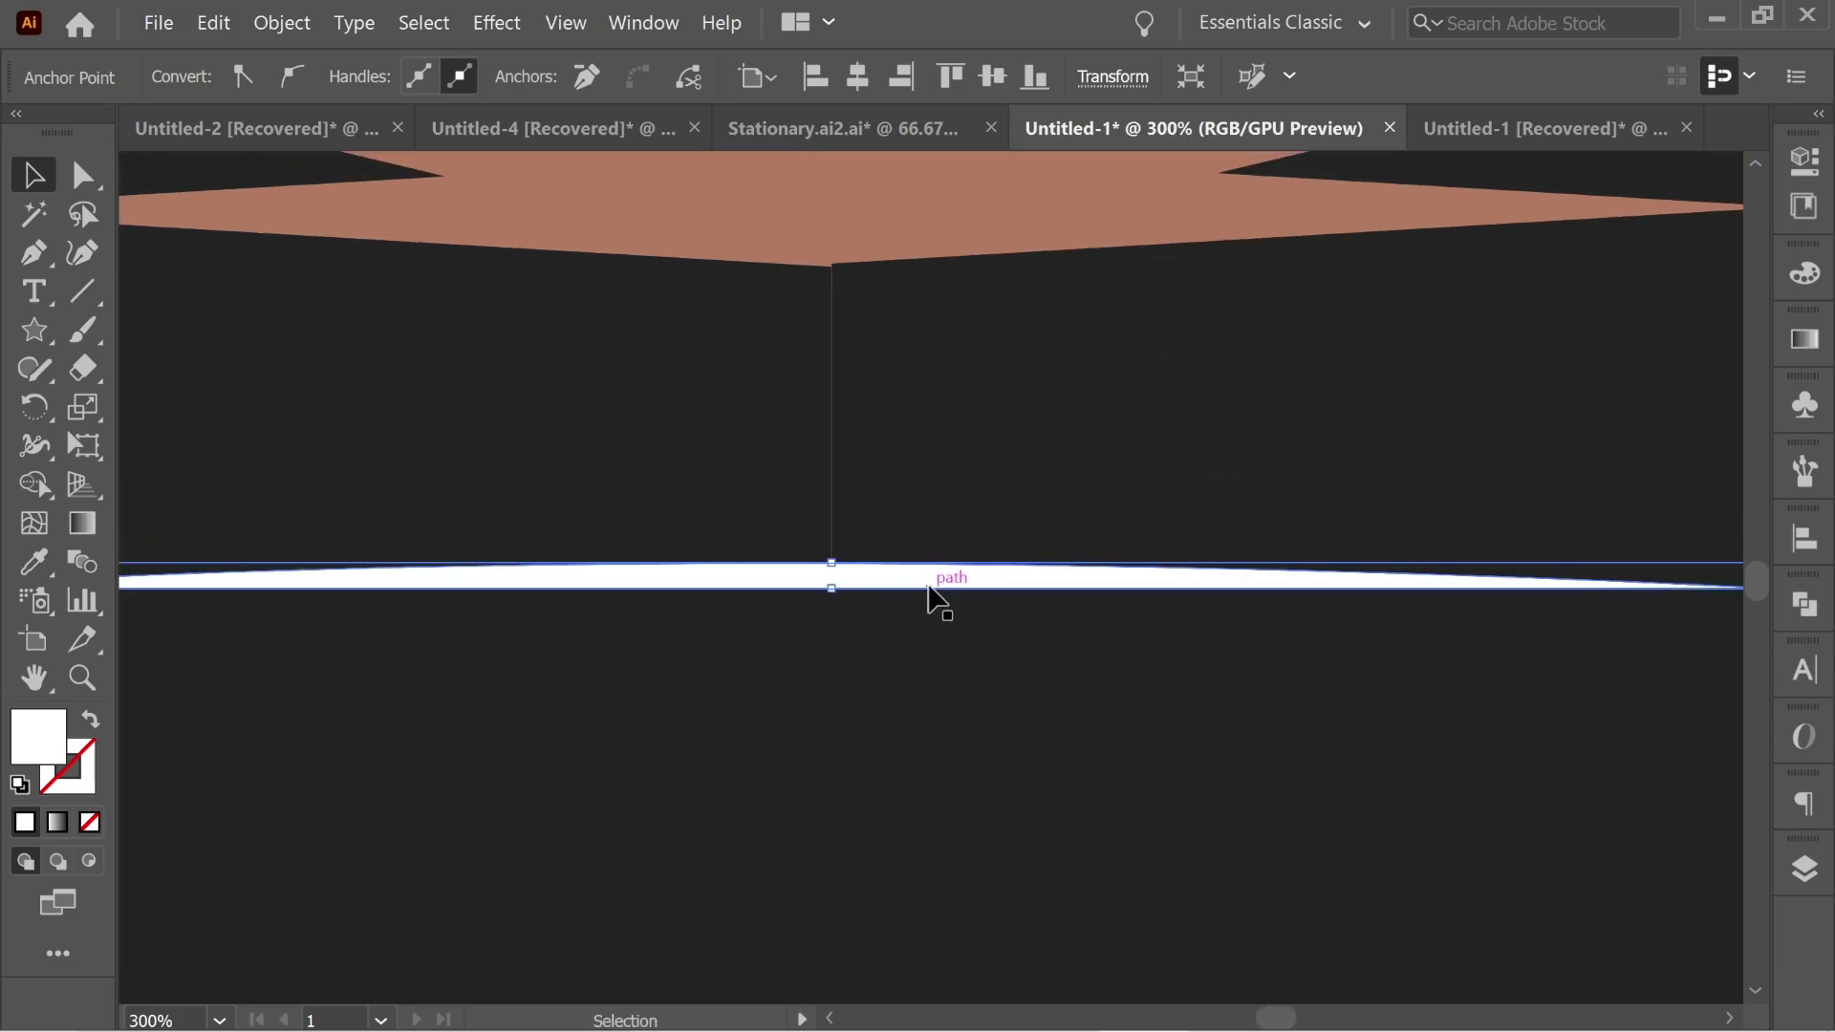
{"action": "left_click", "coordinate": [929, 589]}
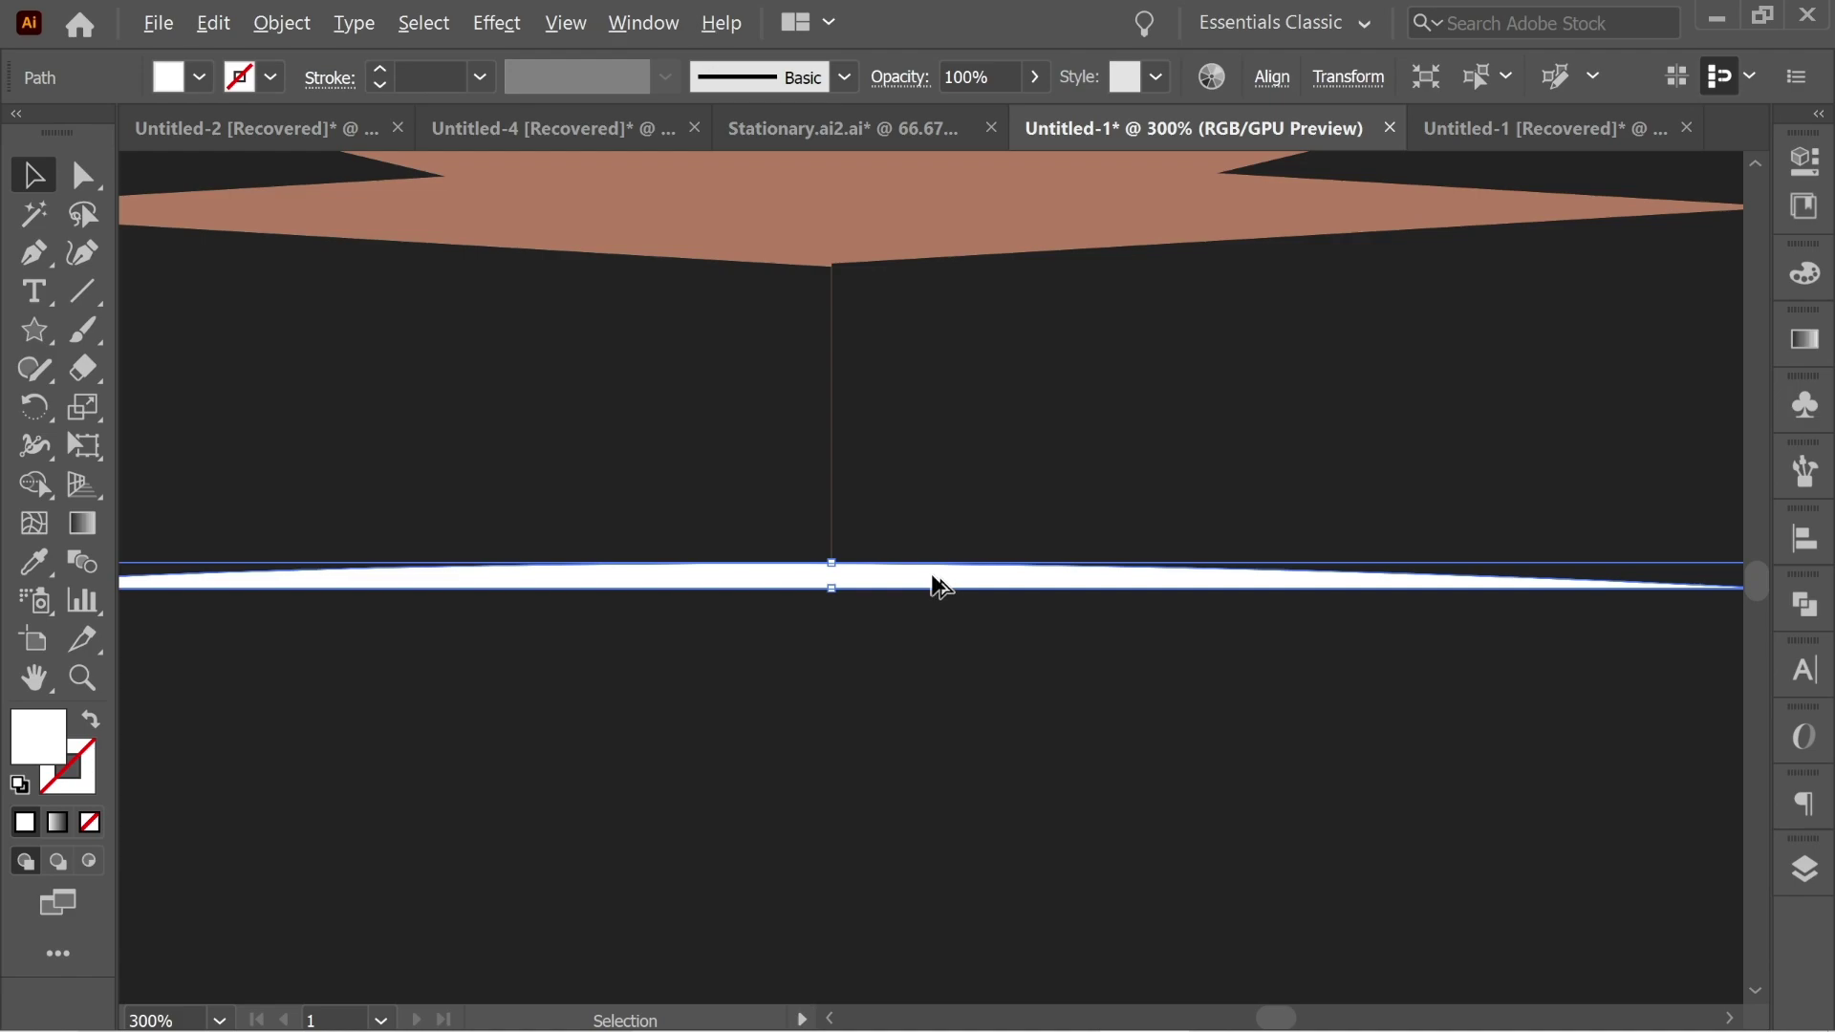
{"action": "left_click_drag", "start_coordinate": [931, 574], "coordinate": [1159, 496]}
{"action": "scroll", "coordinate": [771, 573], "scroll_direction": "right", "scroll_amount": 5}
{"action": "left_click_drag", "start_coordinate": [604, 523], "coordinate": [1115, 532]}
{"action": "left_click_drag", "start_coordinate": [942, 513], "coordinate": [874, 505]}
{"action": "left_click_drag", "start_coordinate": [1222, 521], "coordinate": [819, 479]}
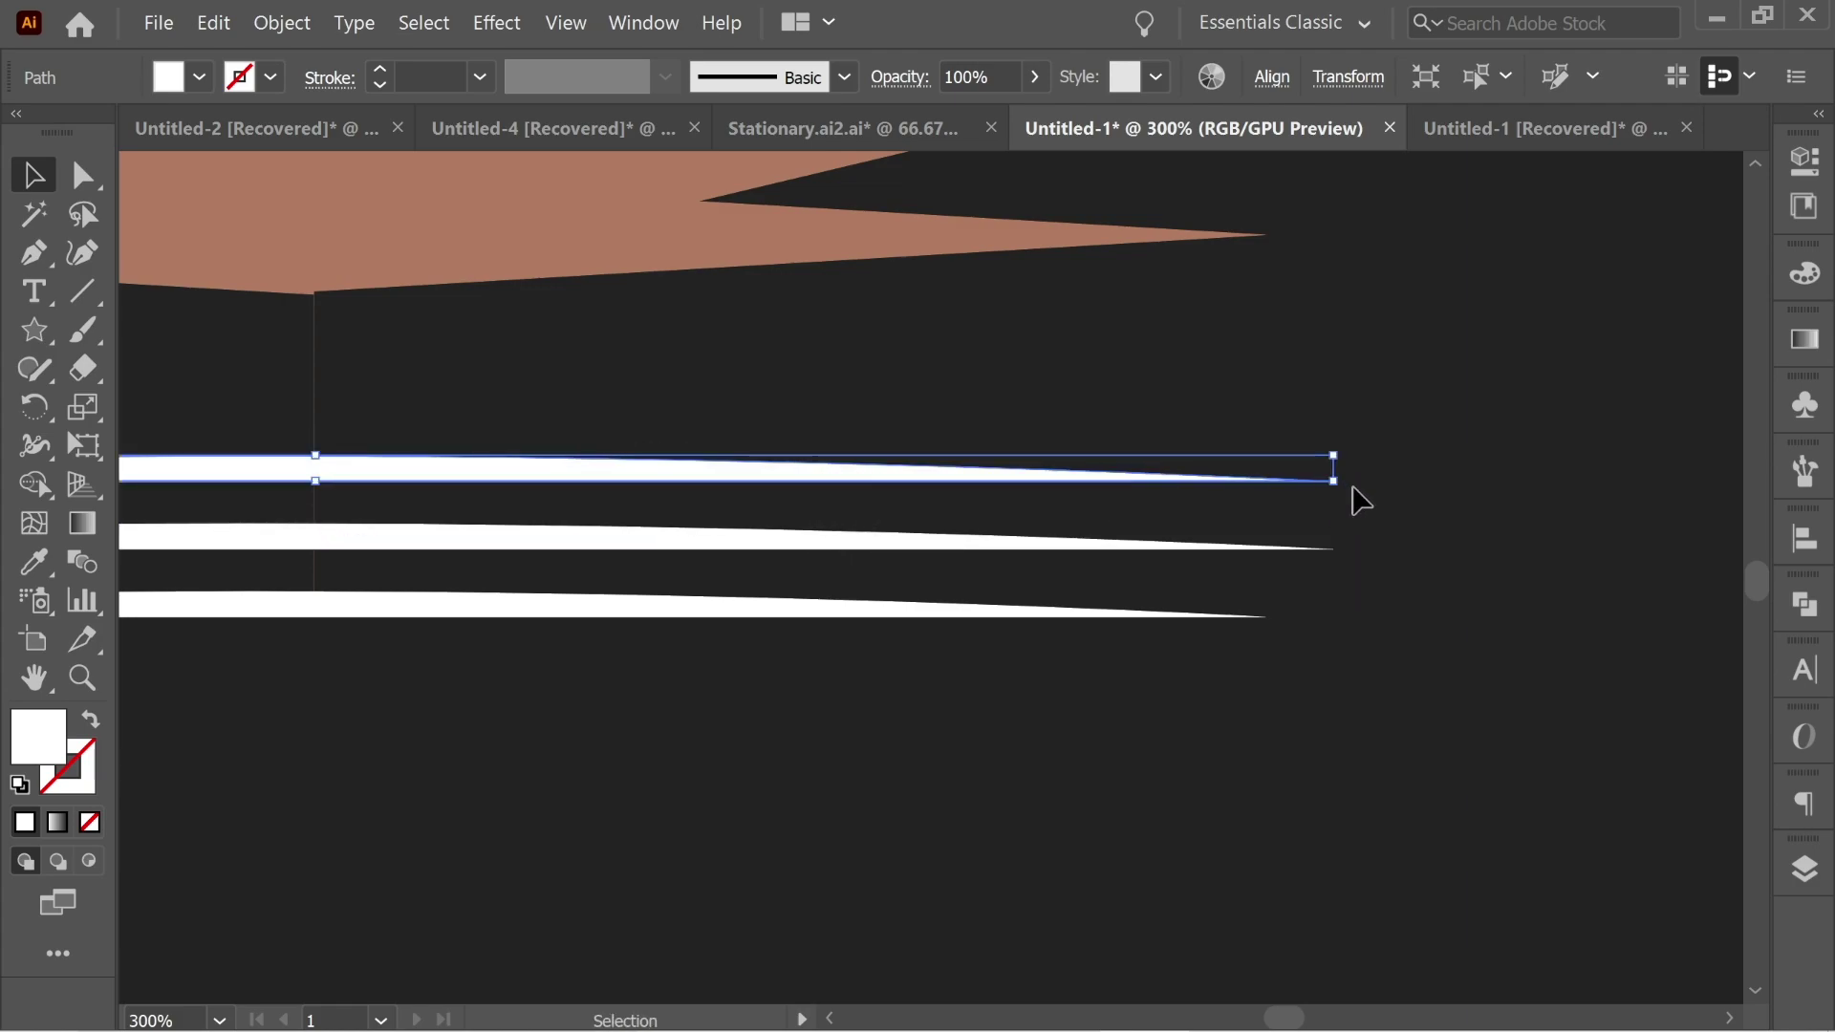
{"action": "left_click_drag", "start_coordinate": [1343, 471], "coordinate": [1454, 472]}
{"action": "scroll", "coordinate": [1303, 524], "scroll_direction": "left", "scroll_amount": 5}
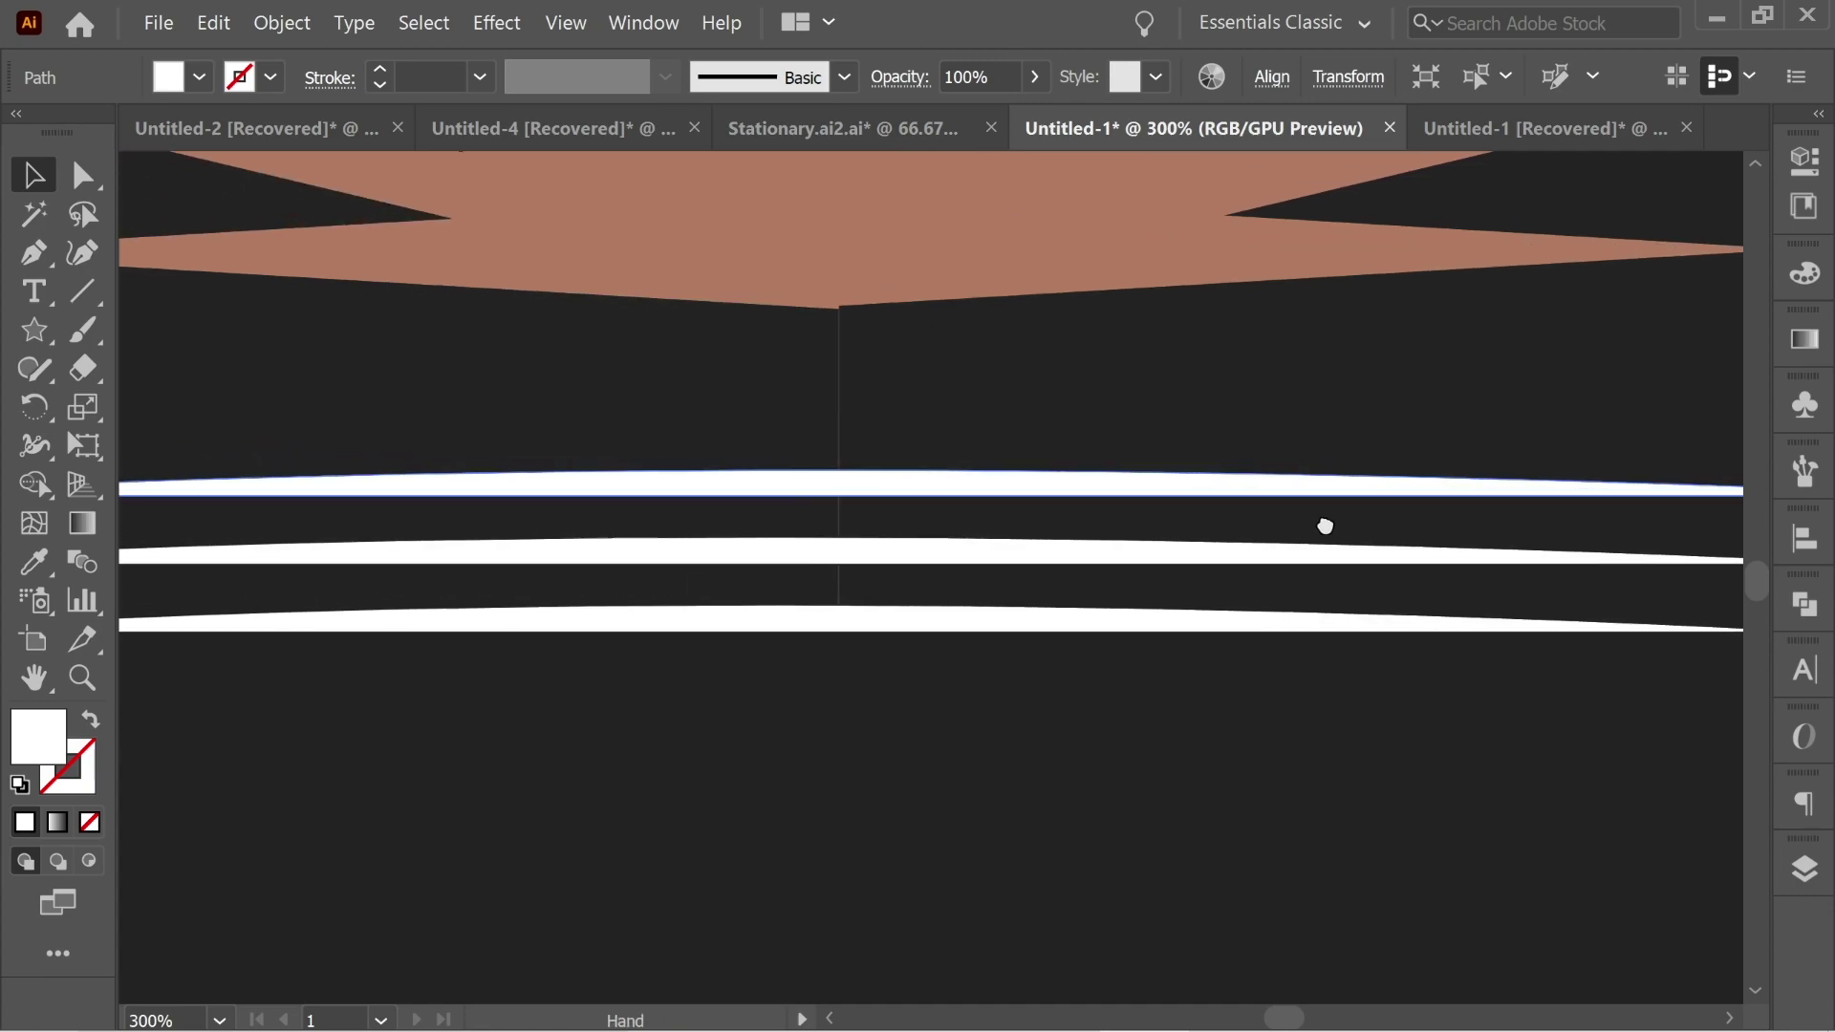
{"action": "left_click_drag", "start_coordinate": [1096, 496], "coordinate": [1039, 496]}
Copy the middle and bottom lines upward to complete the five-line stack
{"action": "left_click", "coordinate": [975, 664]}
{"action": "scroll", "coordinate": [970, 669], "scroll_direction": "right", "scroll_amount": 3}
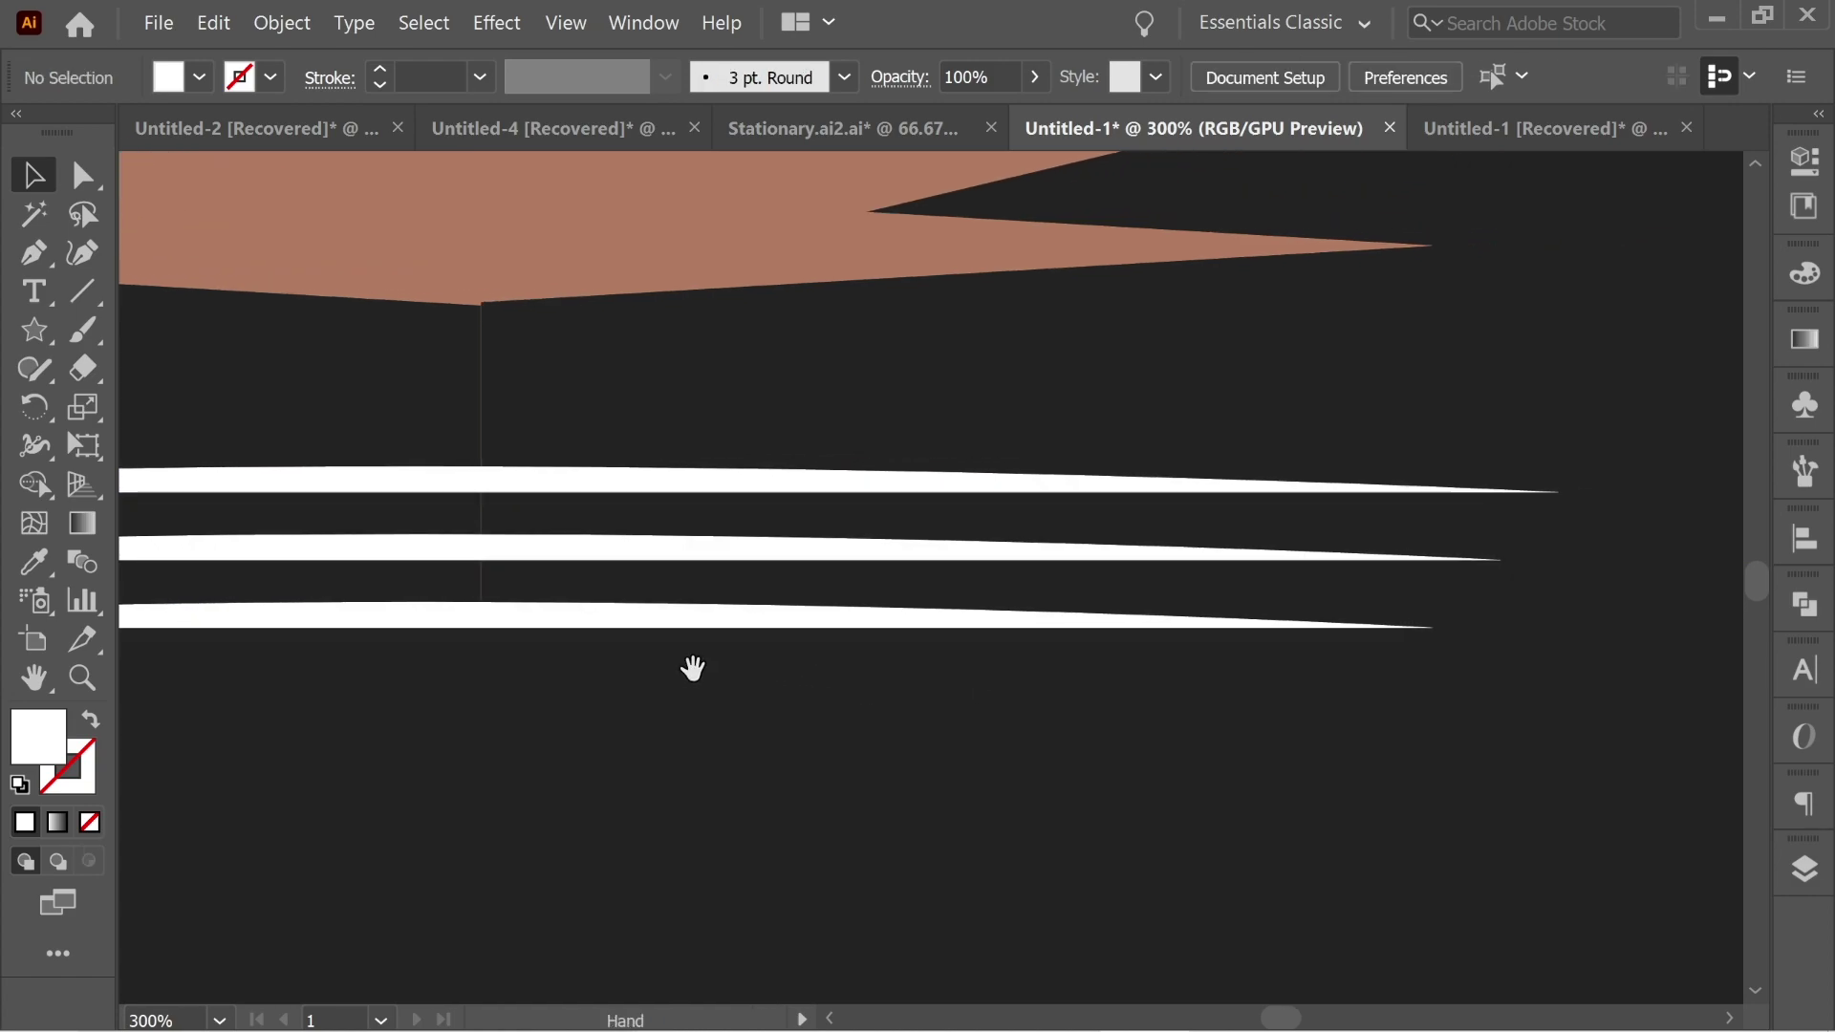
{"action": "left_click", "coordinate": [674, 553]}
{"action": "left_click_drag", "start_coordinate": [723, 562], "coordinate": [717, 426]}
{"action": "left_click", "coordinate": [737, 629]}
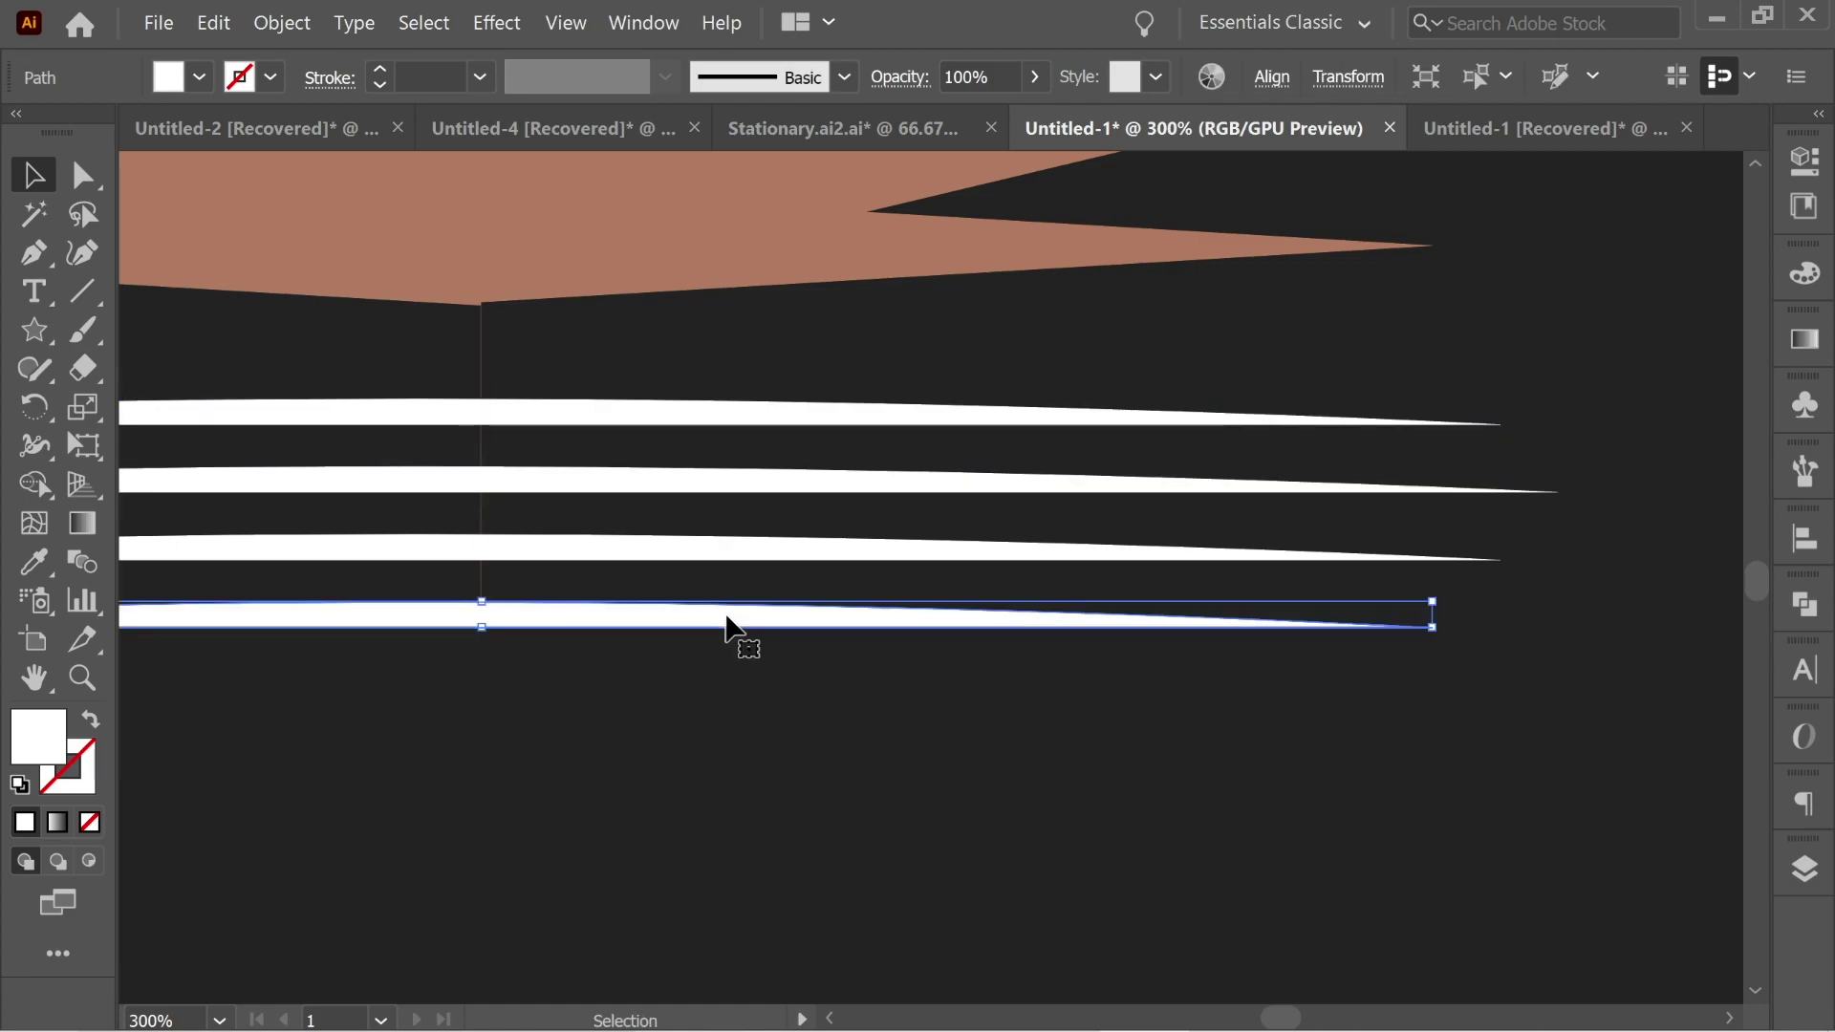
{"action": "left_click_drag", "start_coordinate": [740, 629], "coordinate": [752, 361]}
{"action": "left_click", "coordinate": [841, 707]}
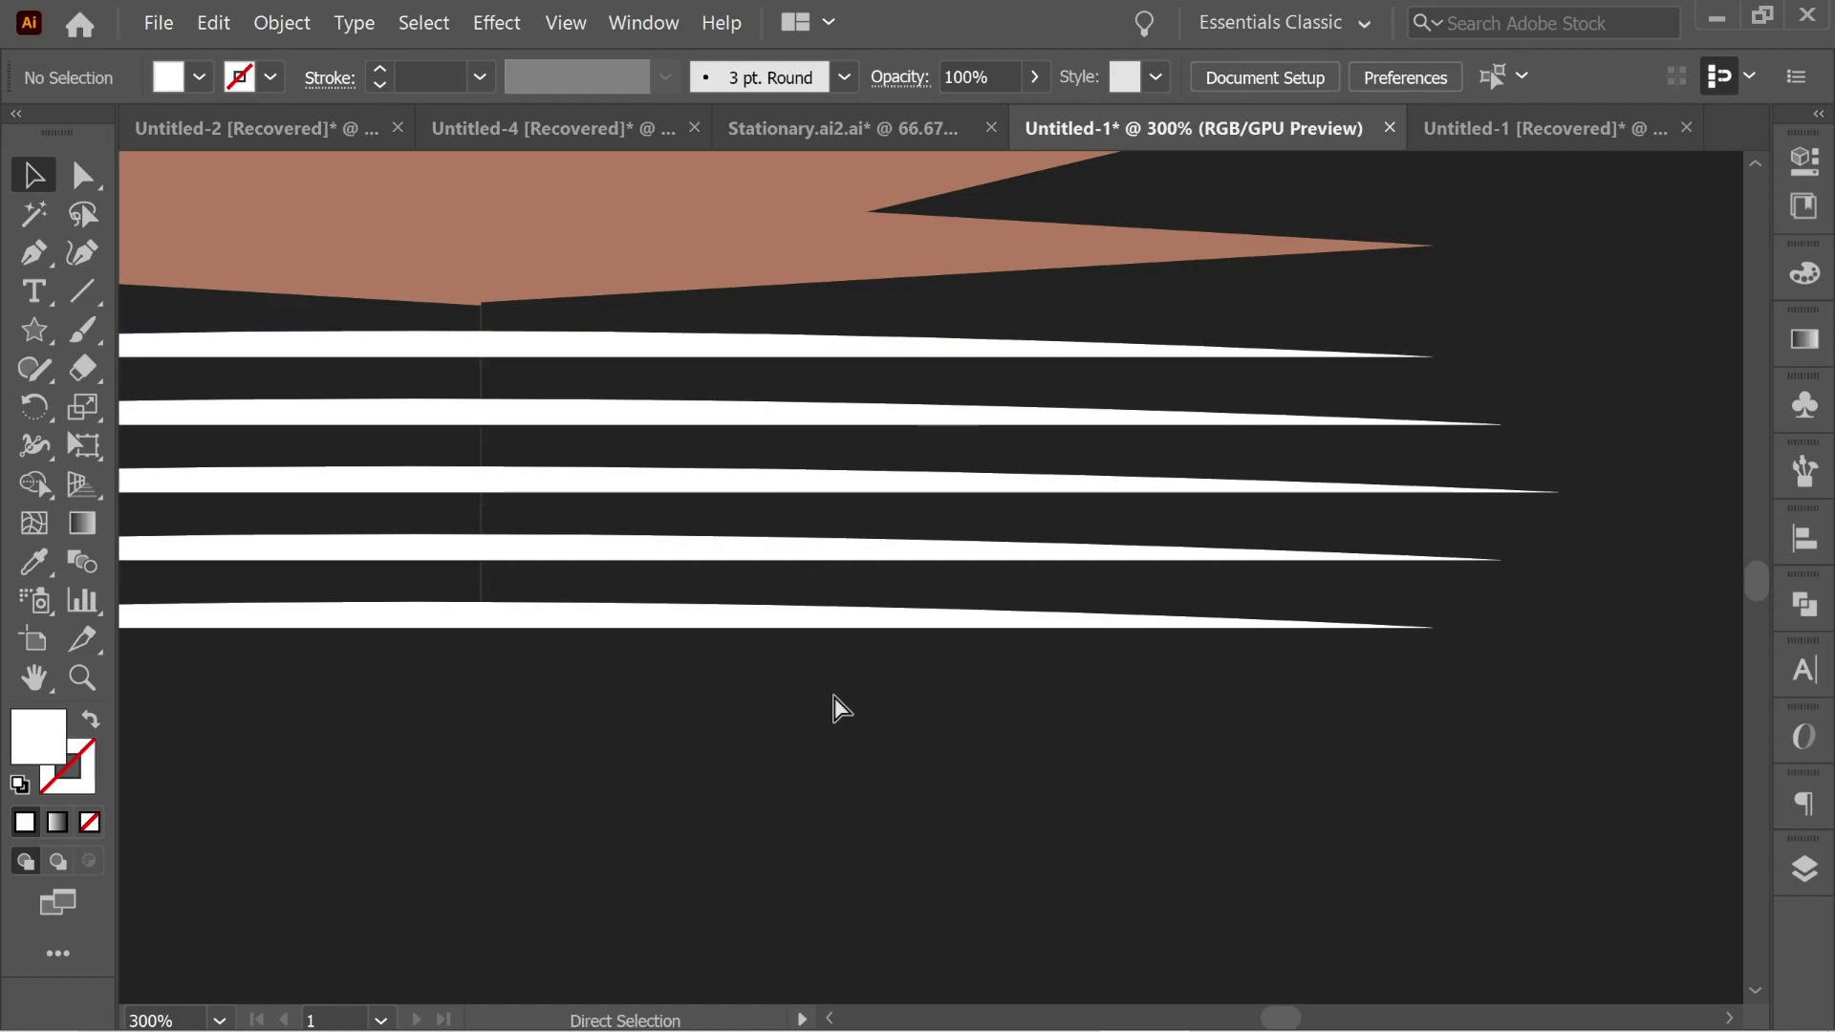
{"action": "key", "text": "ctrl+minus"}
{"action": "key", "text": "ctrl+minus"}
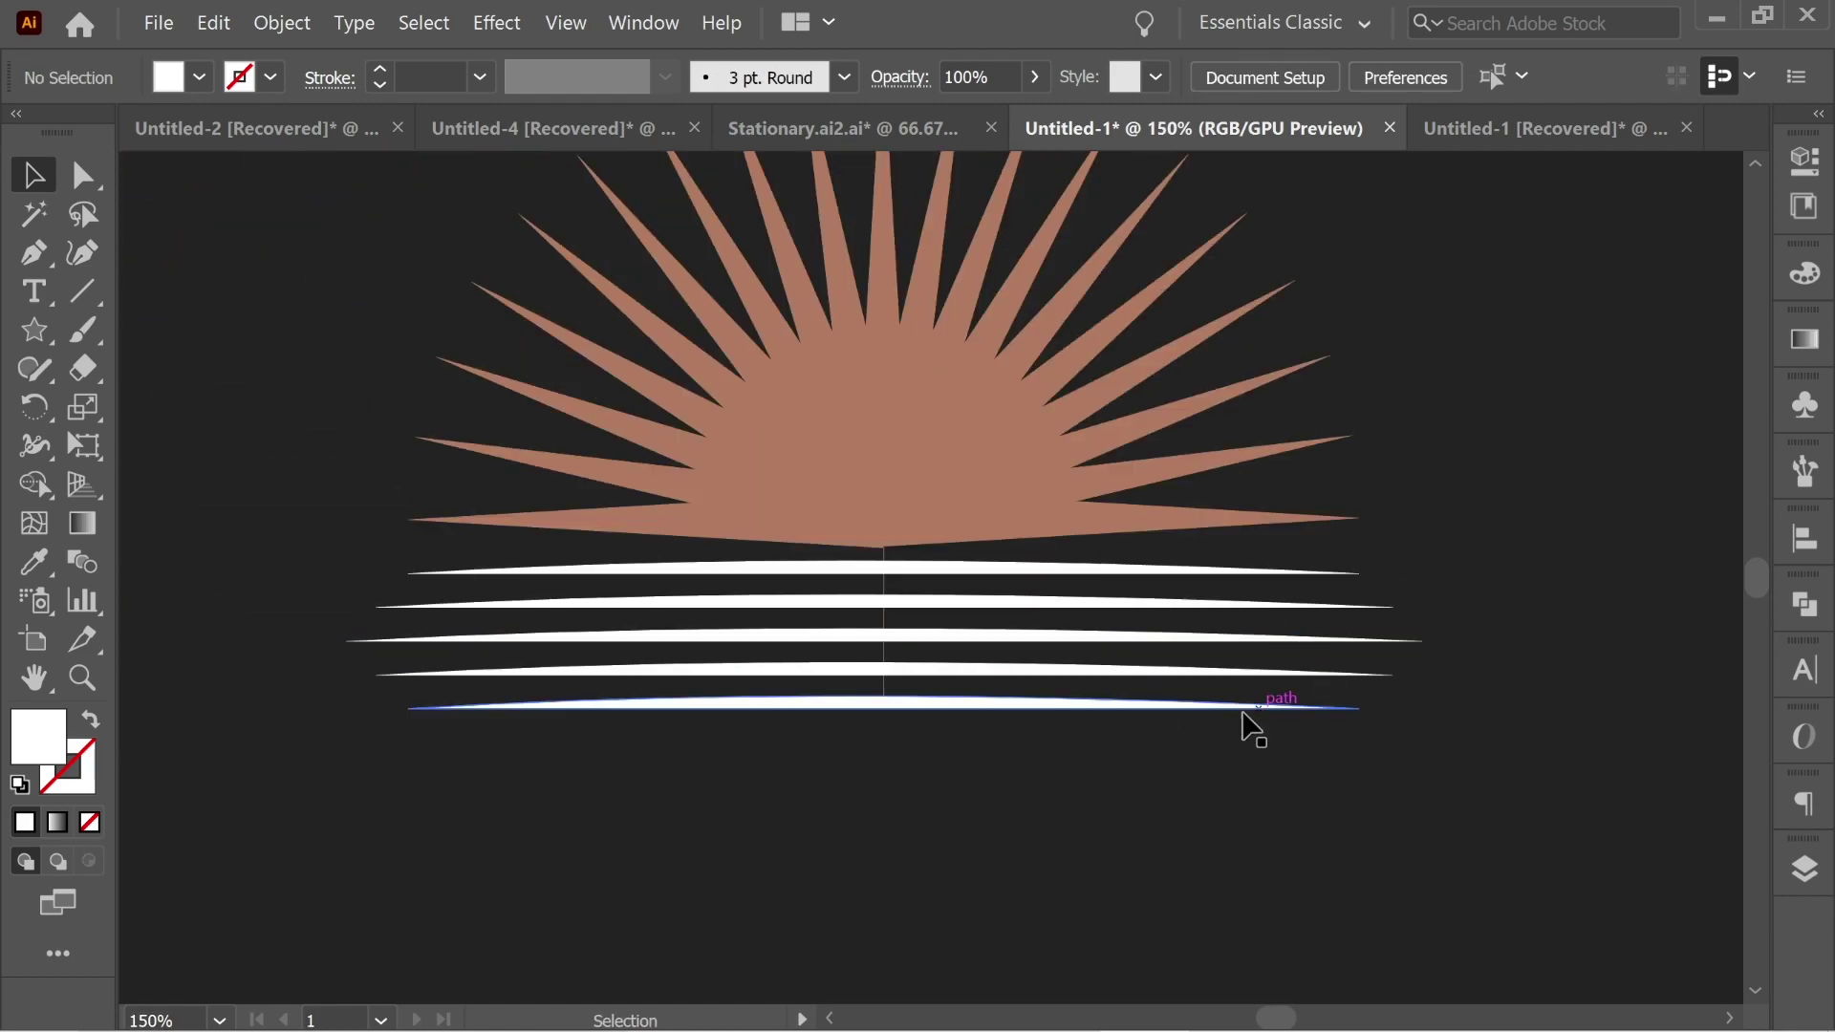
Combine the five white lines into one compound path
{"action": "left_click_drag", "start_coordinate": [1260, 721], "coordinate": [1156, 565]}
{"action": "key", "text": "a"}
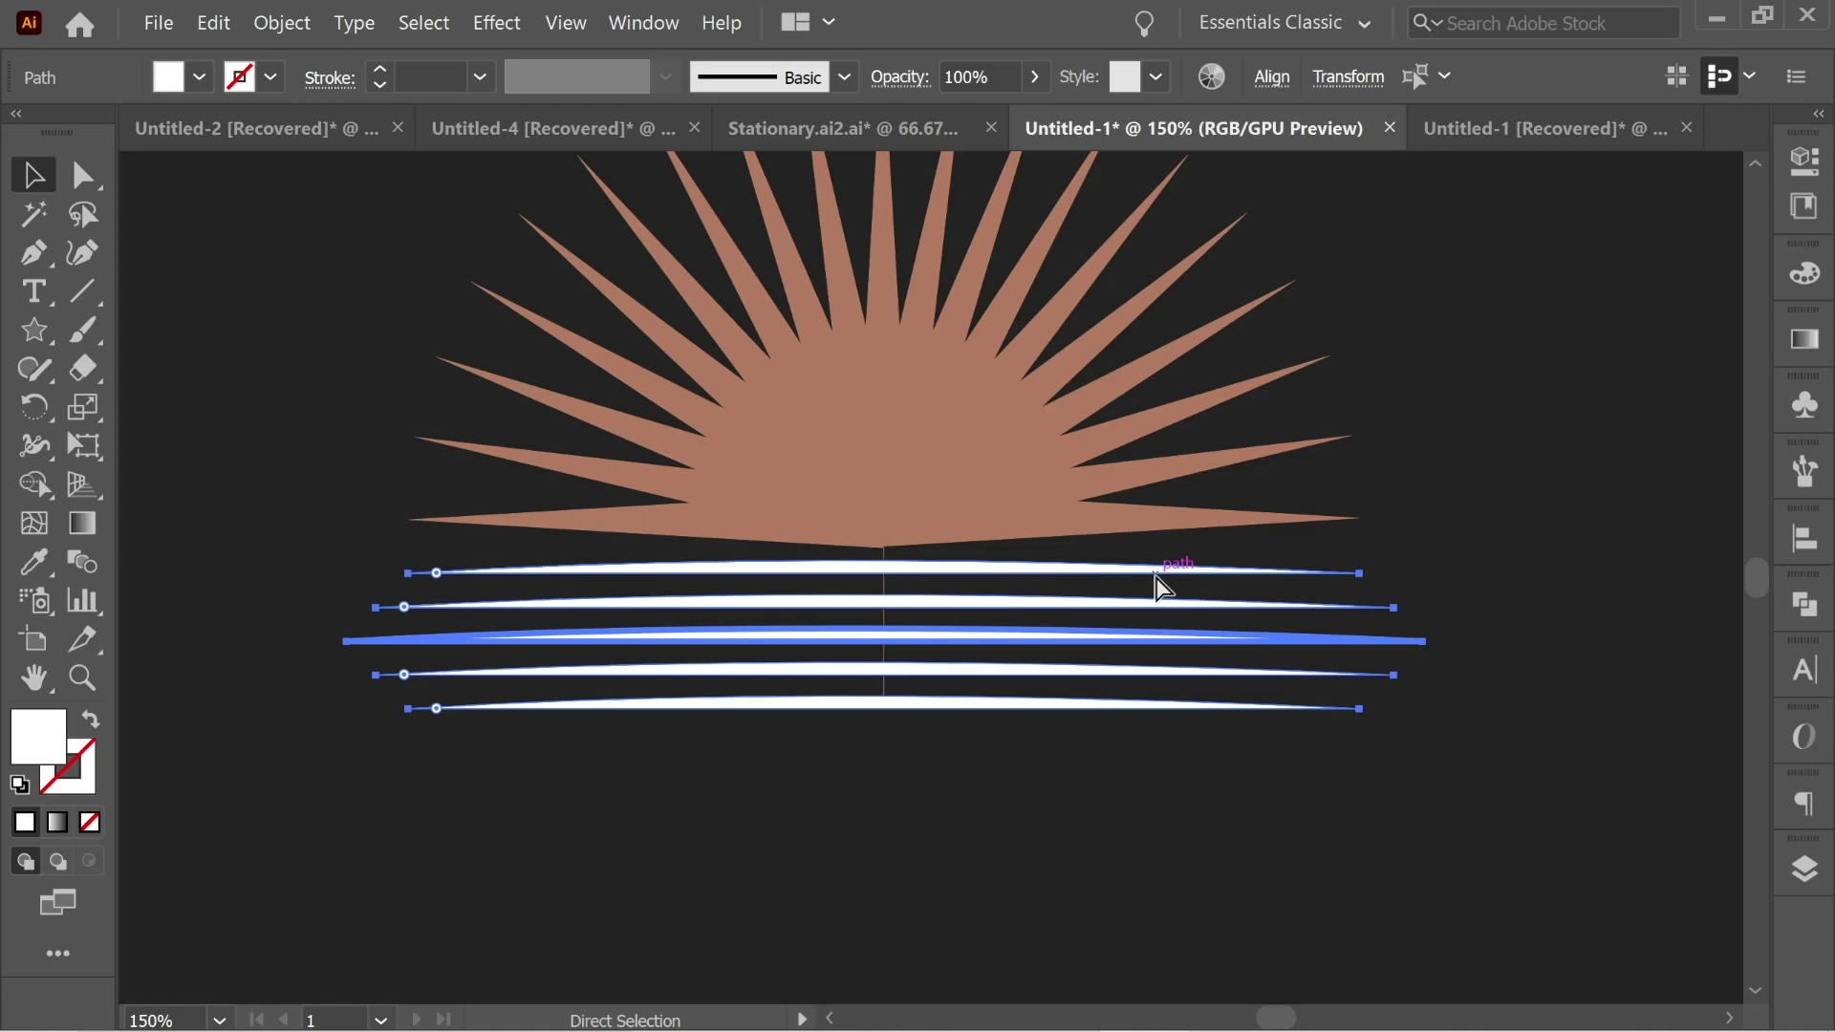
{"action": "key", "text": "v"}
{"action": "left_click", "coordinate": [1241, 803]}
{"action": "left_click", "coordinate": [1231, 649]}
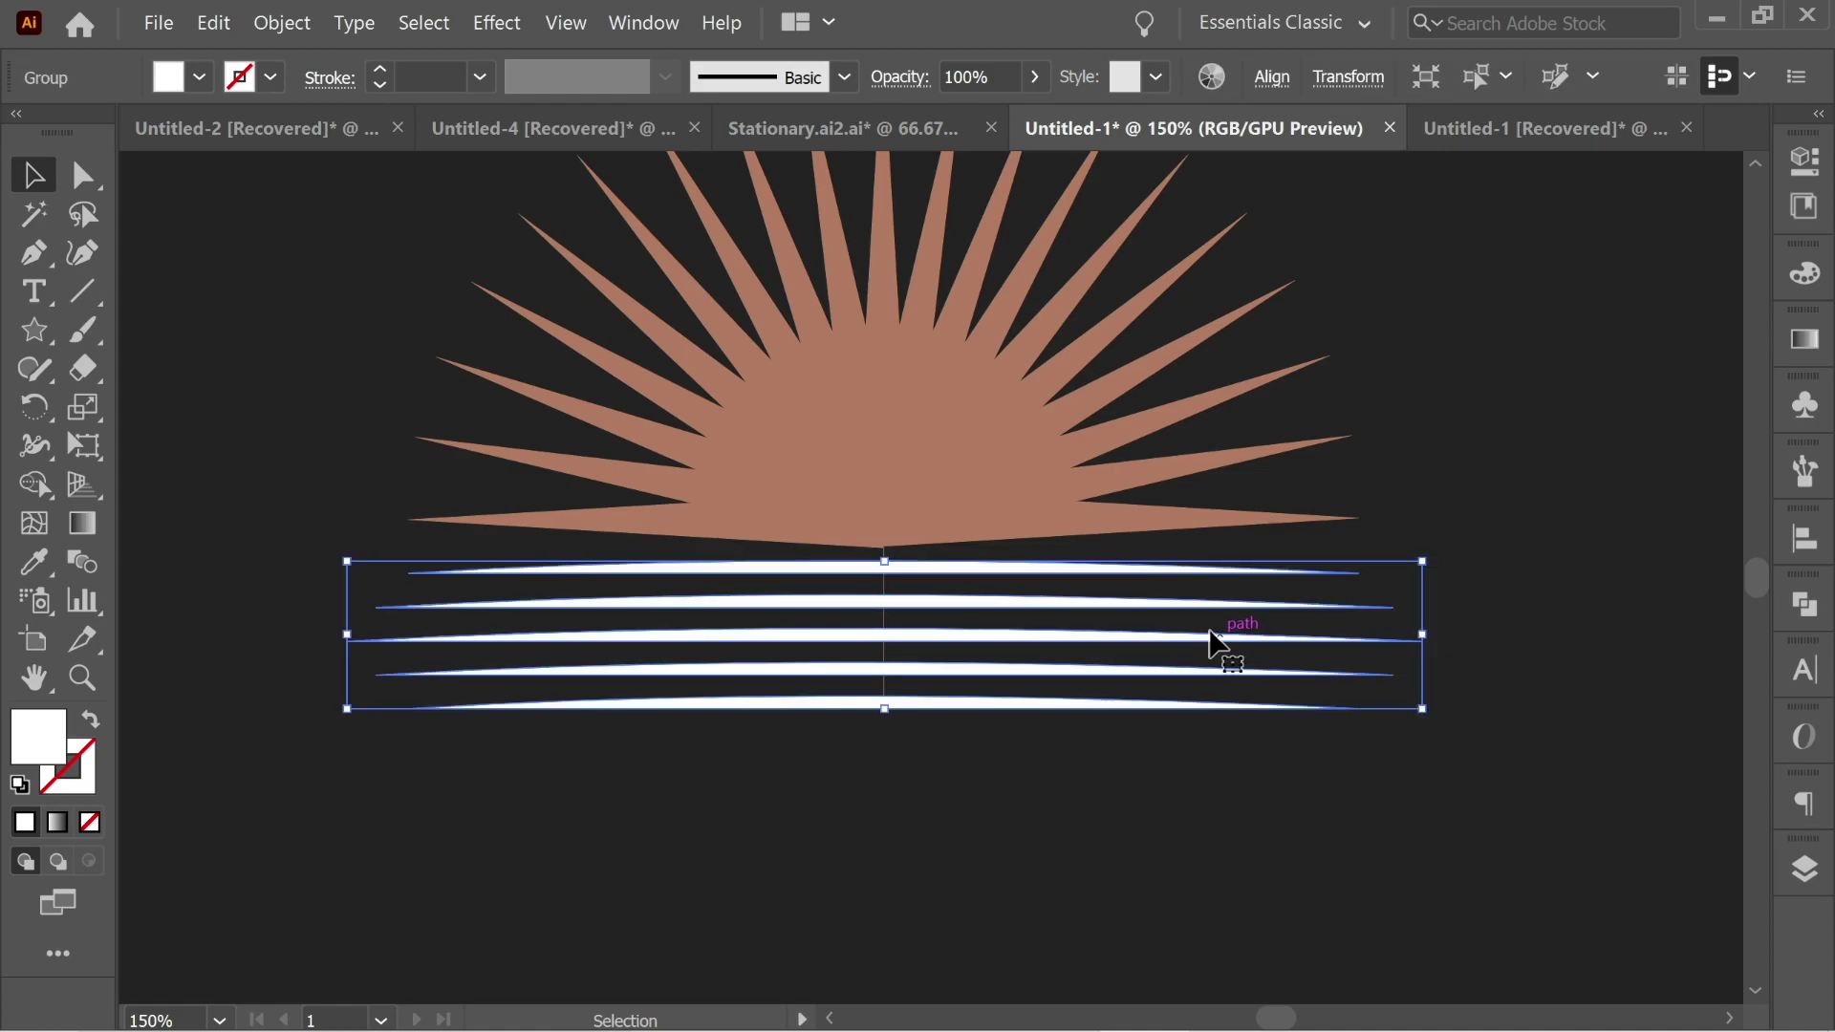
{"action": "left_click", "coordinate": [282, 22]}
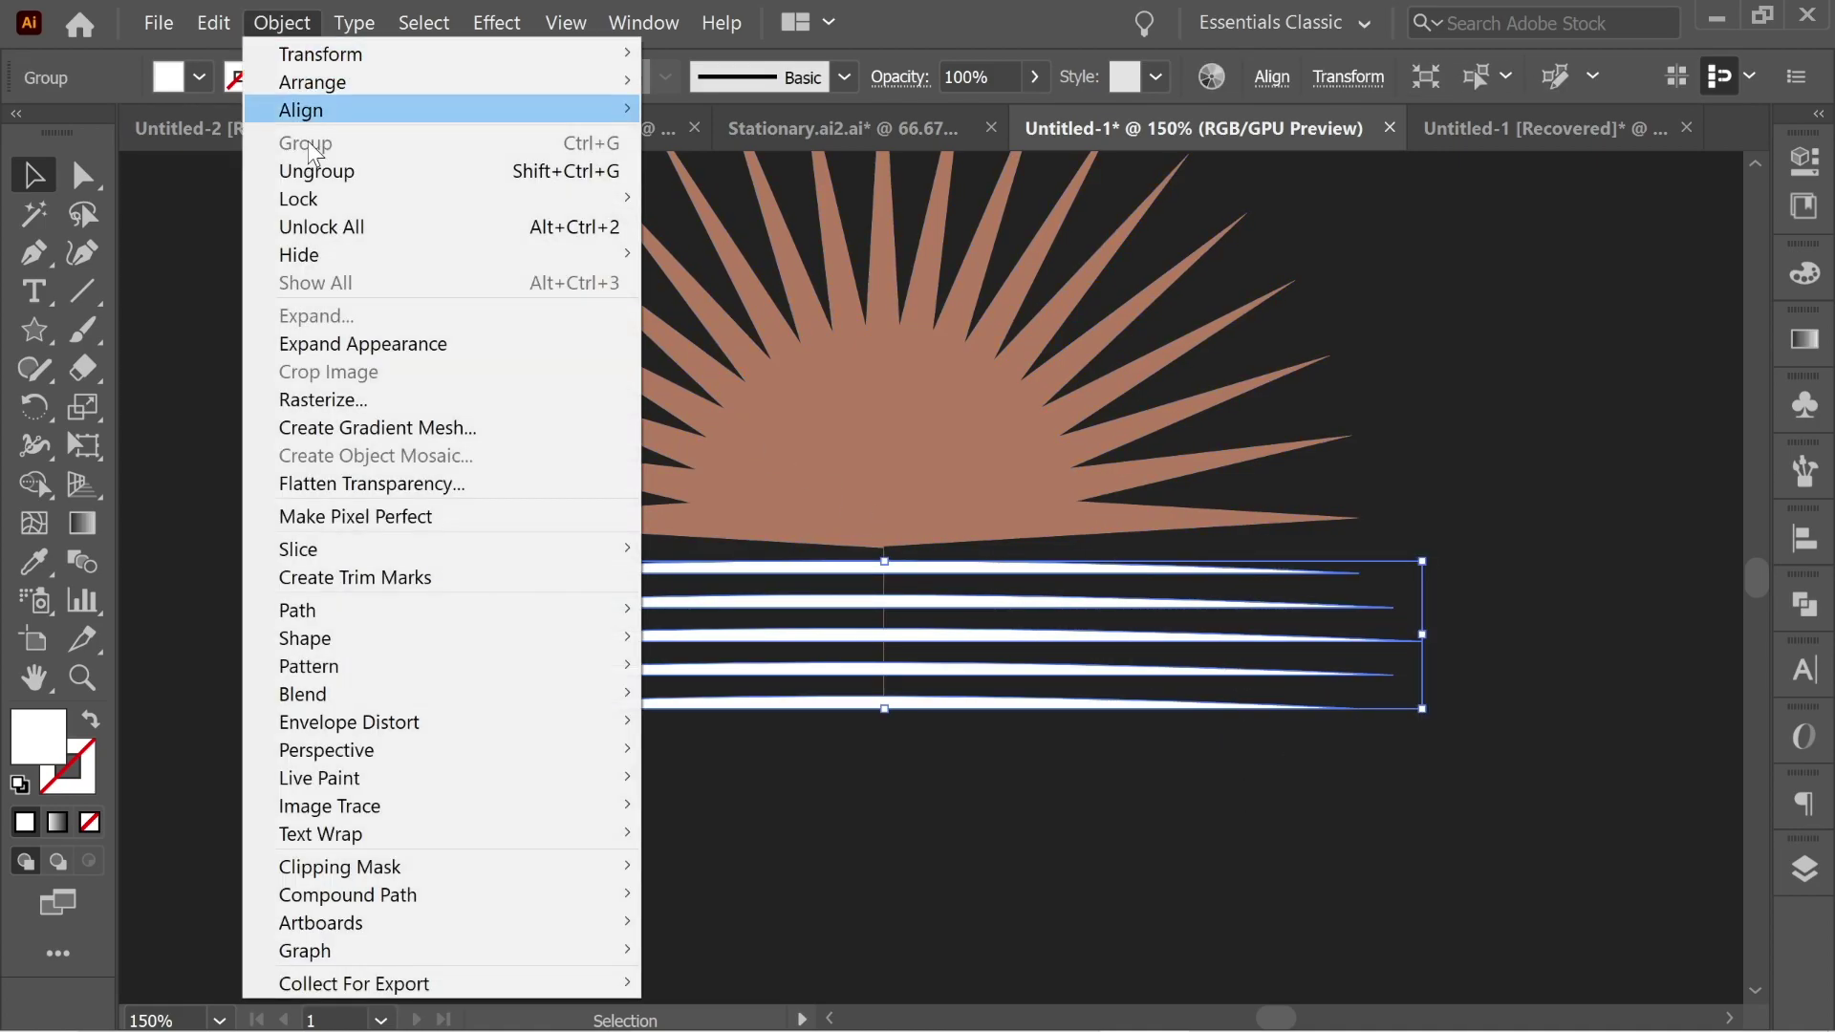
{"action": "mouse_move", "coordinate": [470, 896]}
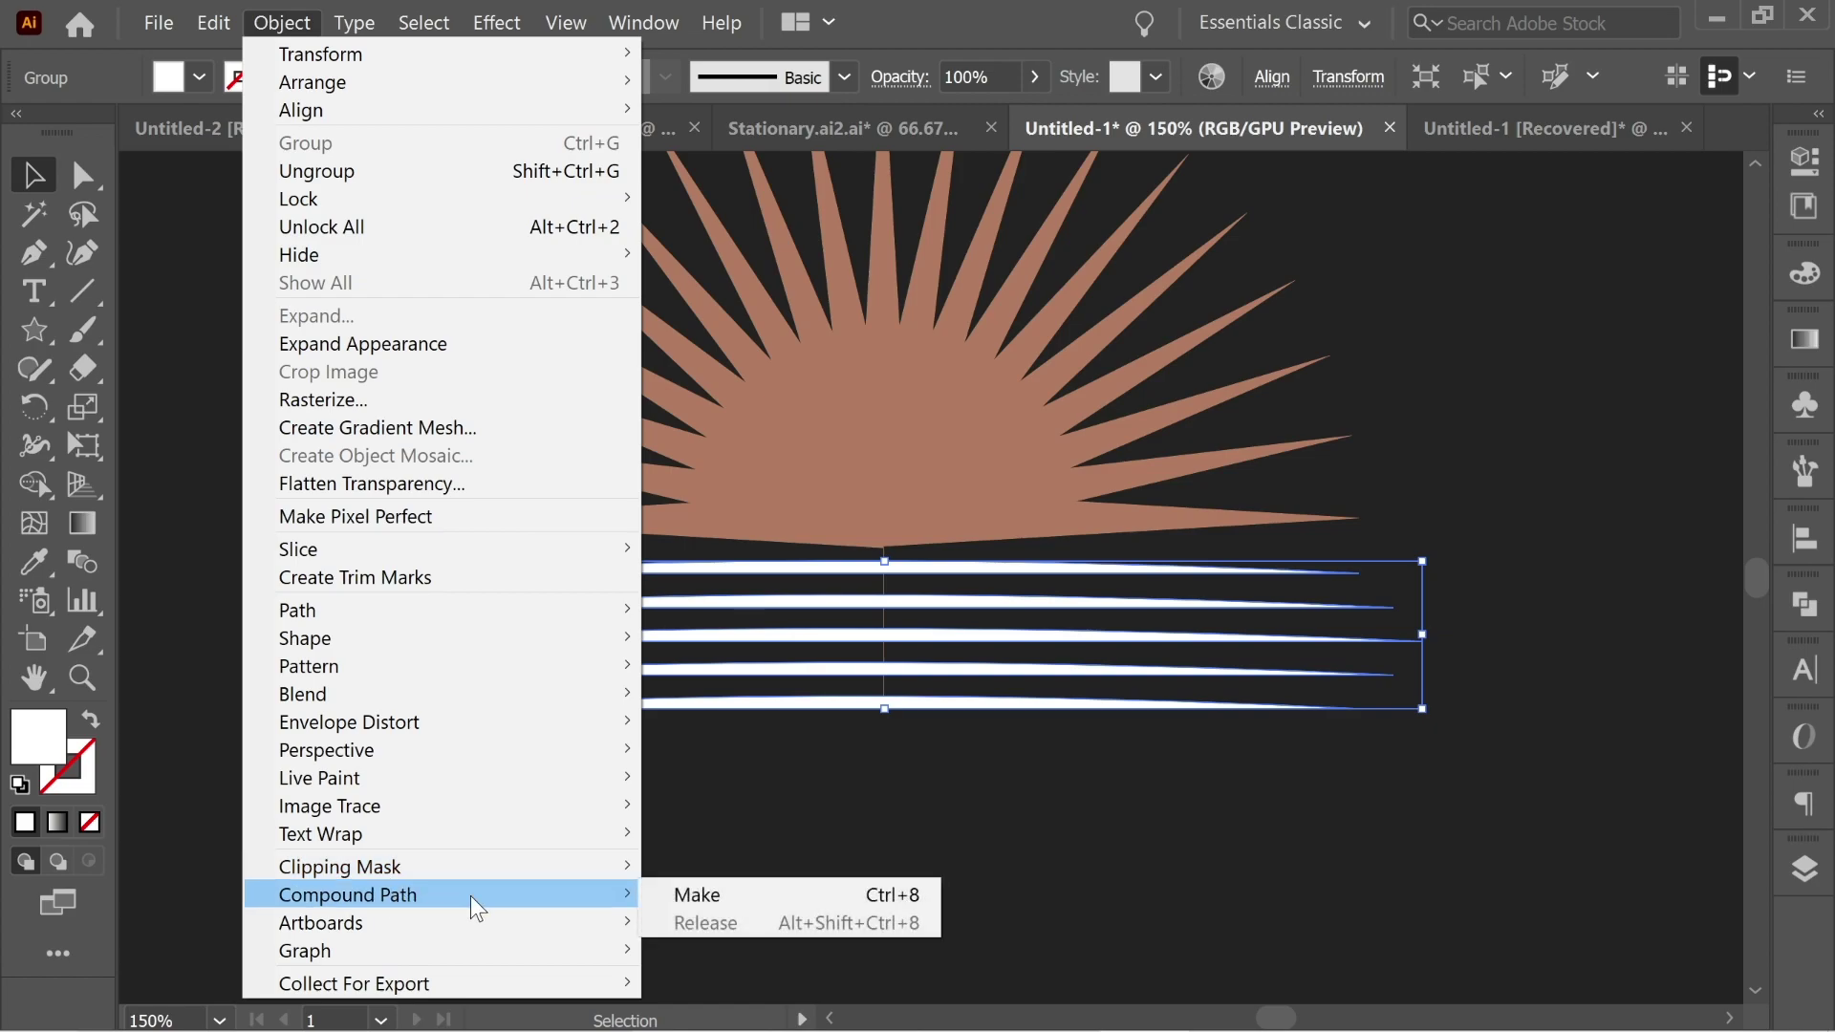
{"action": "left_click", "coordinate": [705, 889]}
Delete the thin vertical line running through the white lines
{"action": "left_click", "coordinate": [1024, 877]}
{"action": "left_click_drag", "start_coordinate": [918, 701], "coordinate": [1150, 758]}
{"action": "key", "text": "ctrl+z"}
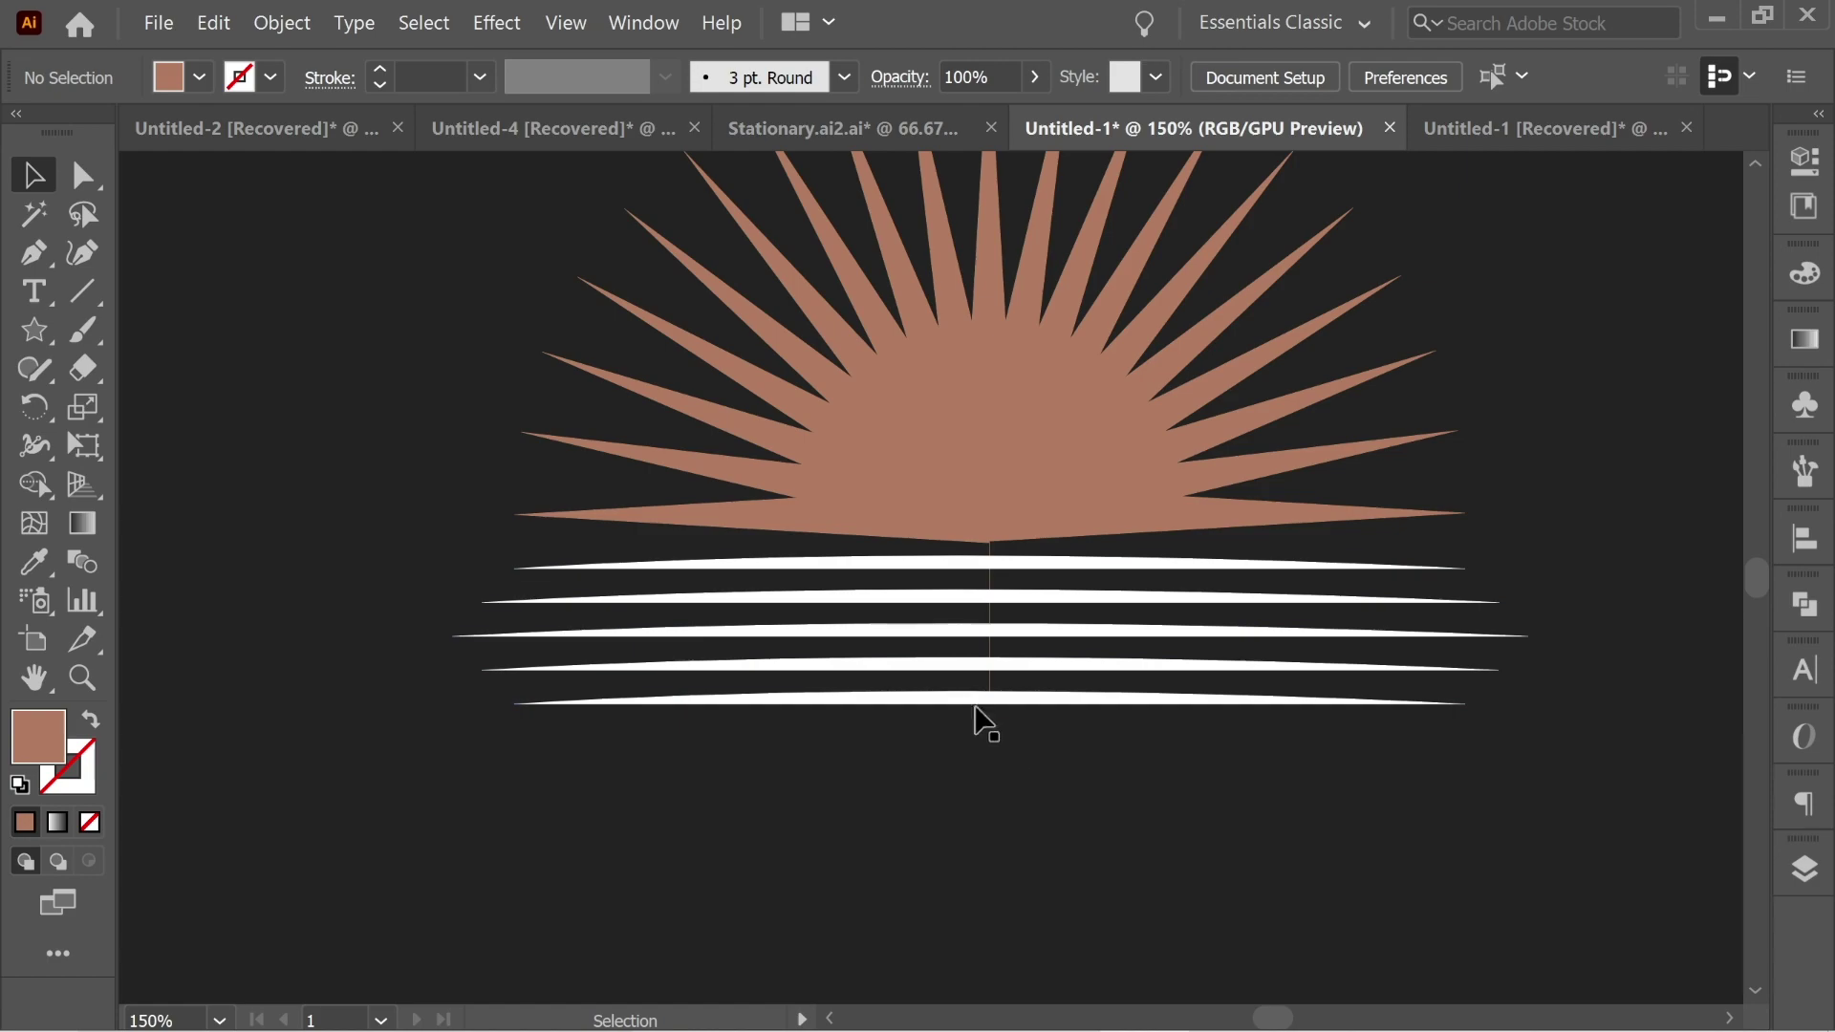
{"action": "left_click", "coordinate": [985, 672]}
{"action": "key", "text": "Delete"}
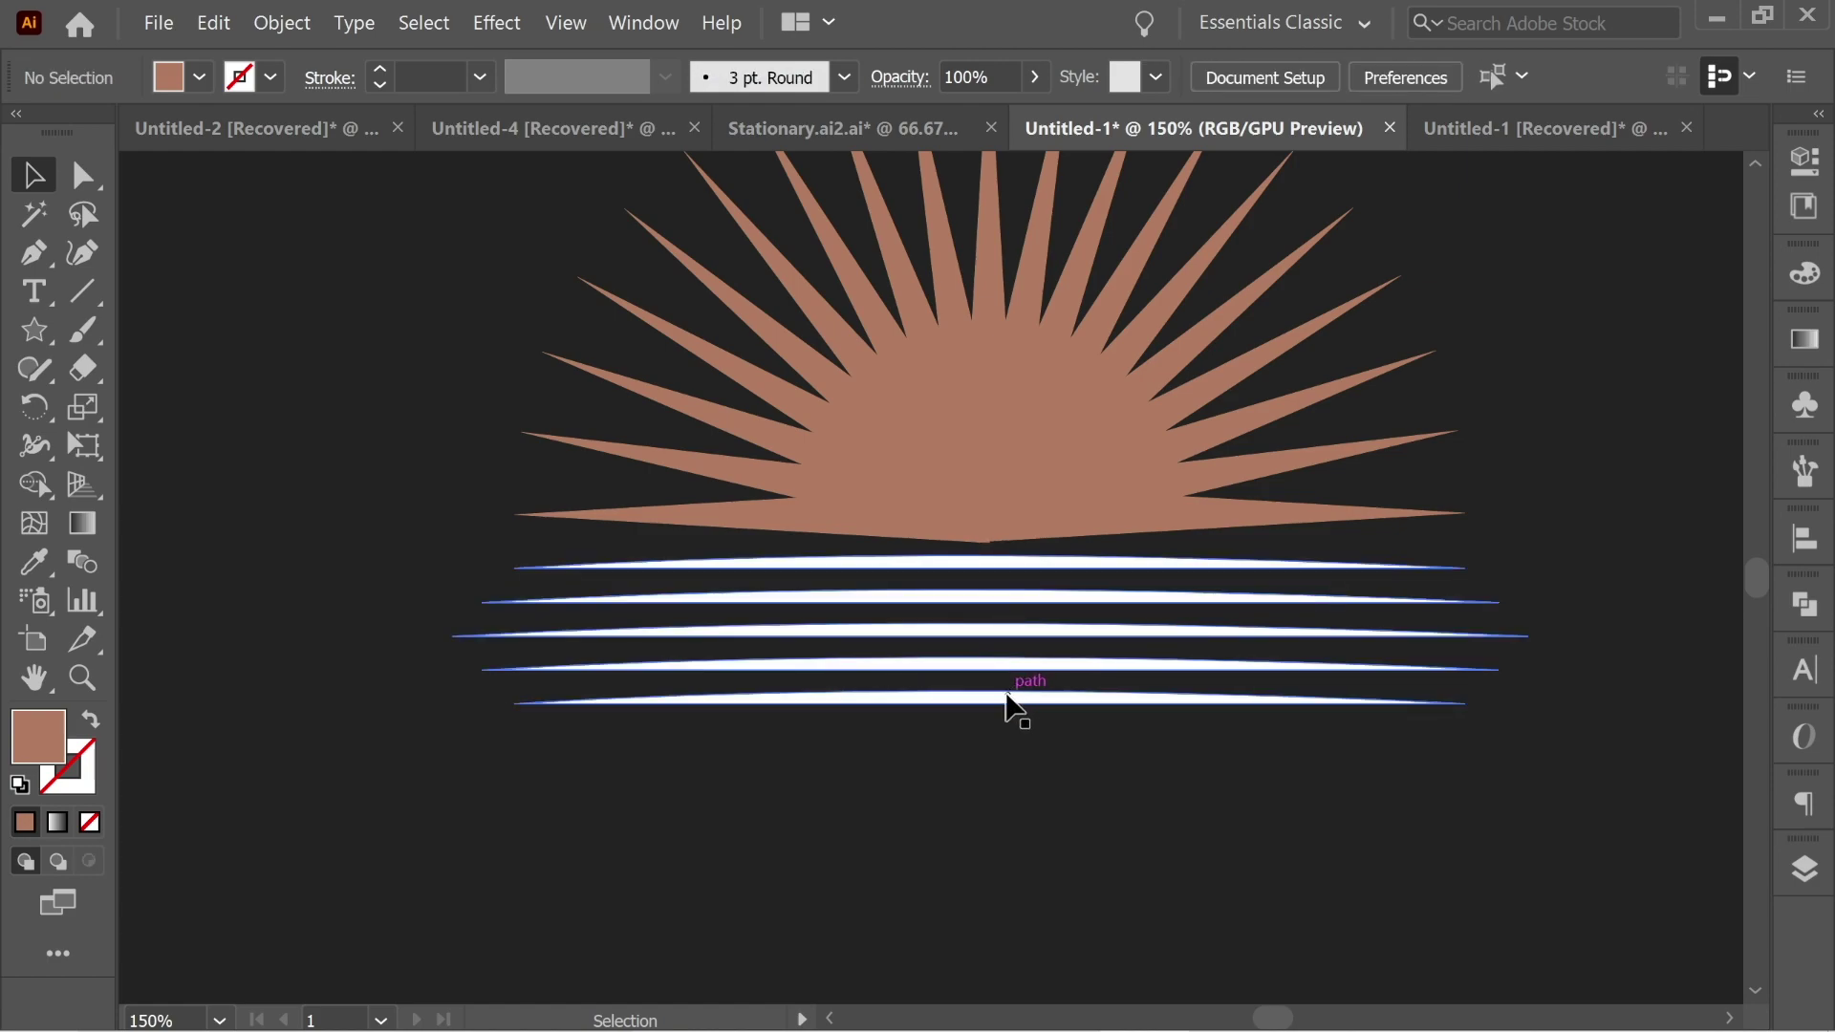
Set the stroke to copper at 10 pt and the fill to None
{"action": "left_click", "coordinate": [33, 254]}
{"action": "left_click", "coordinate": [380, 69]}
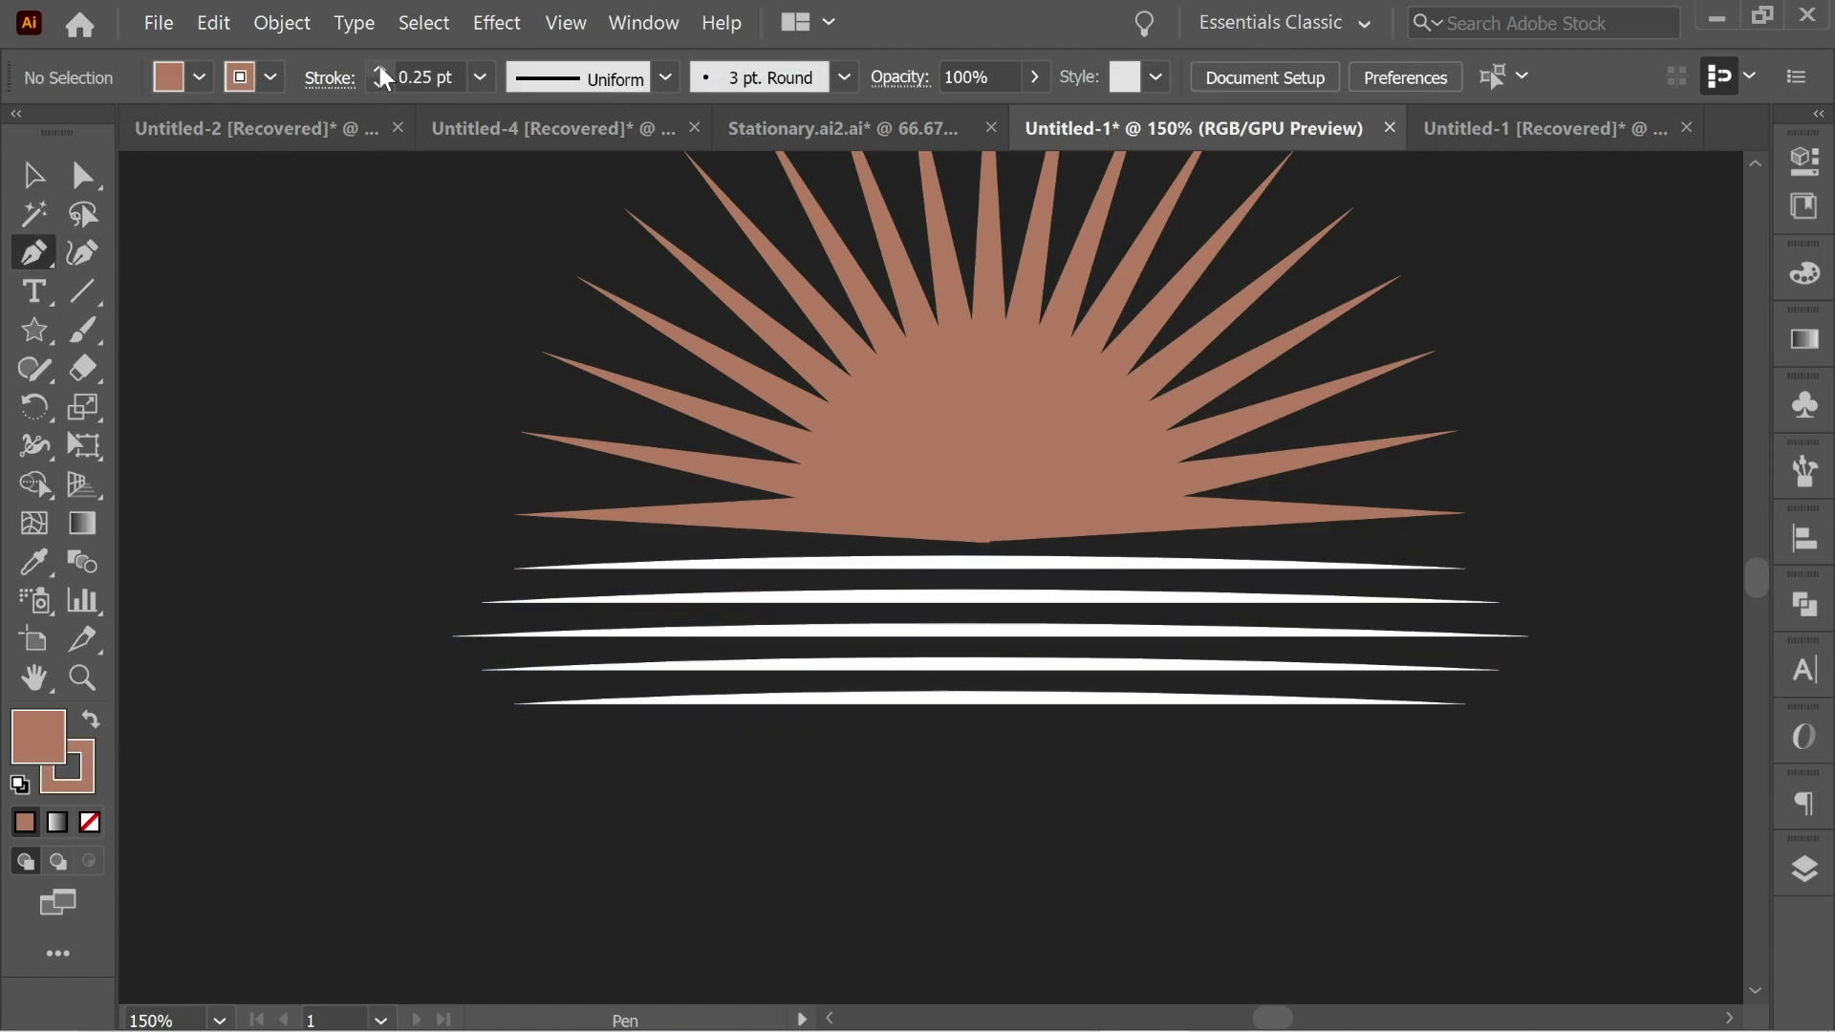
{"action": "left_click", "coordinate": [380, 67]}
{"action": "left_click", "coordinate": [200, 78]}
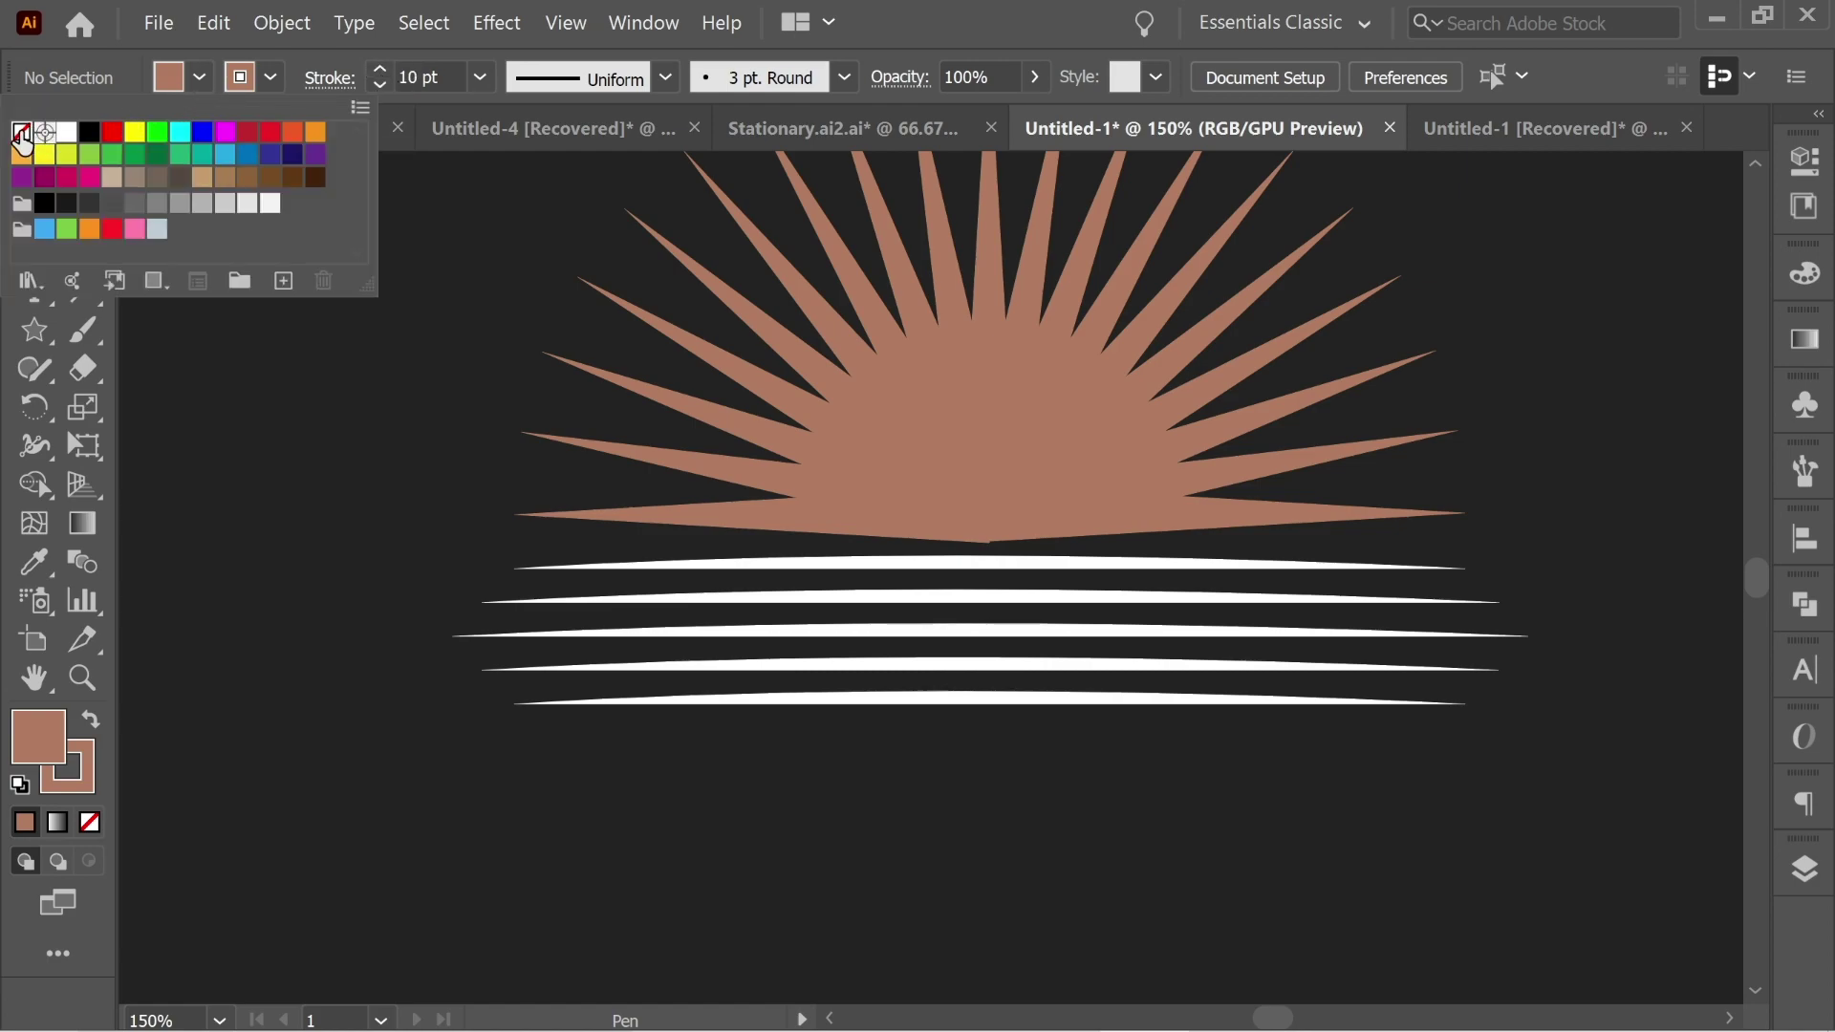
{"action": "left_click", "coordinate": [20, 132]}
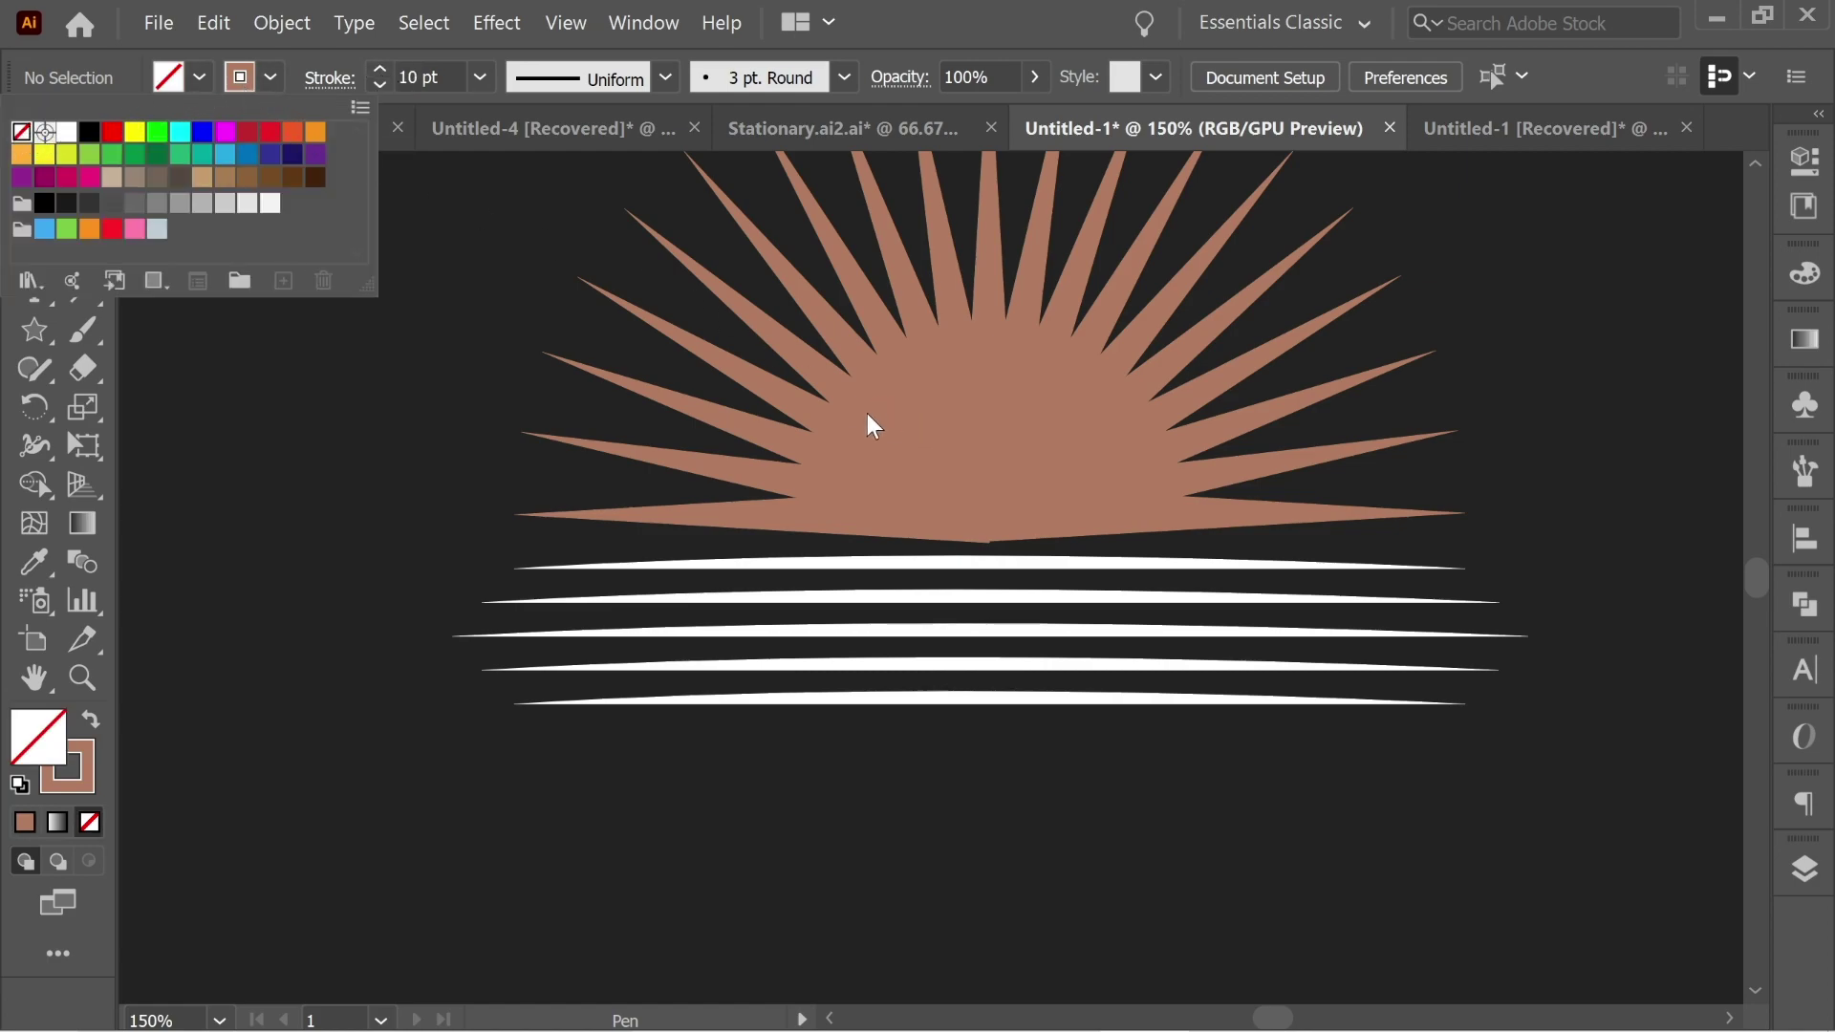
{"action": "left_click", "coordinate": [97, 413]}
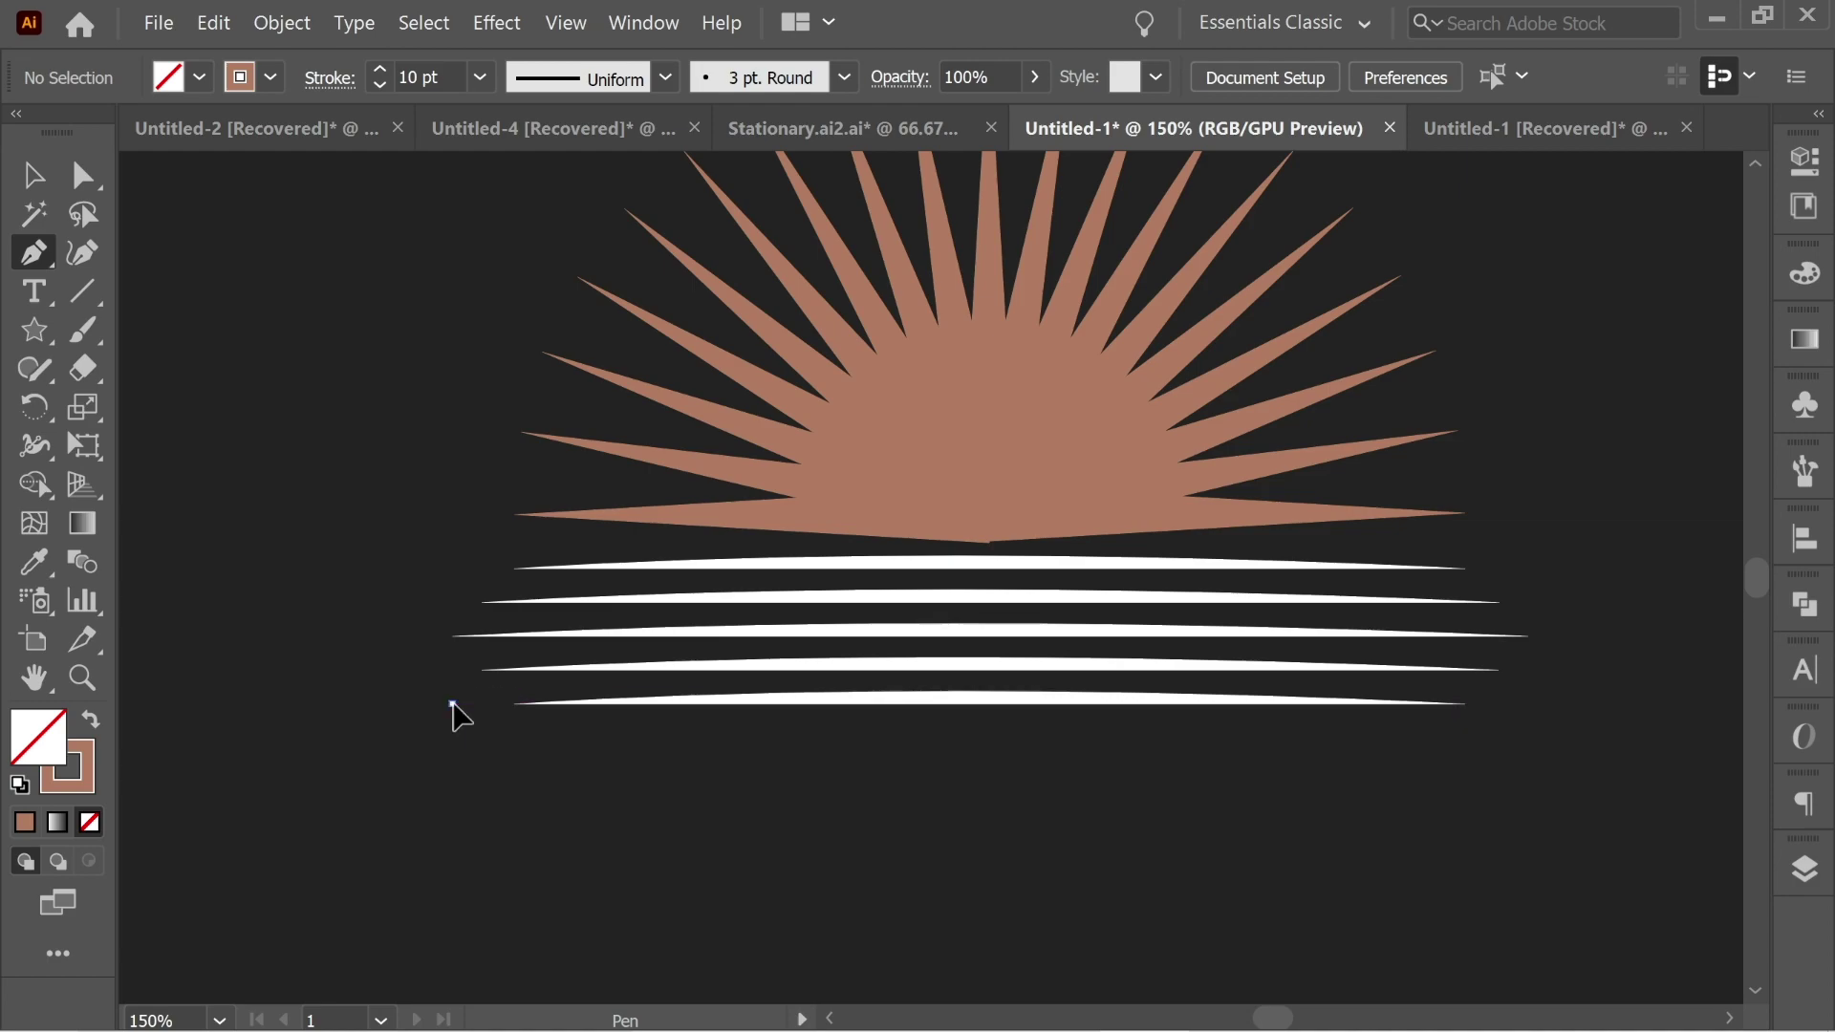
Draw a copper path below the white lines that curves at the left and runs straight right
{"action": "left_click", "coordinate": [452, 704]}
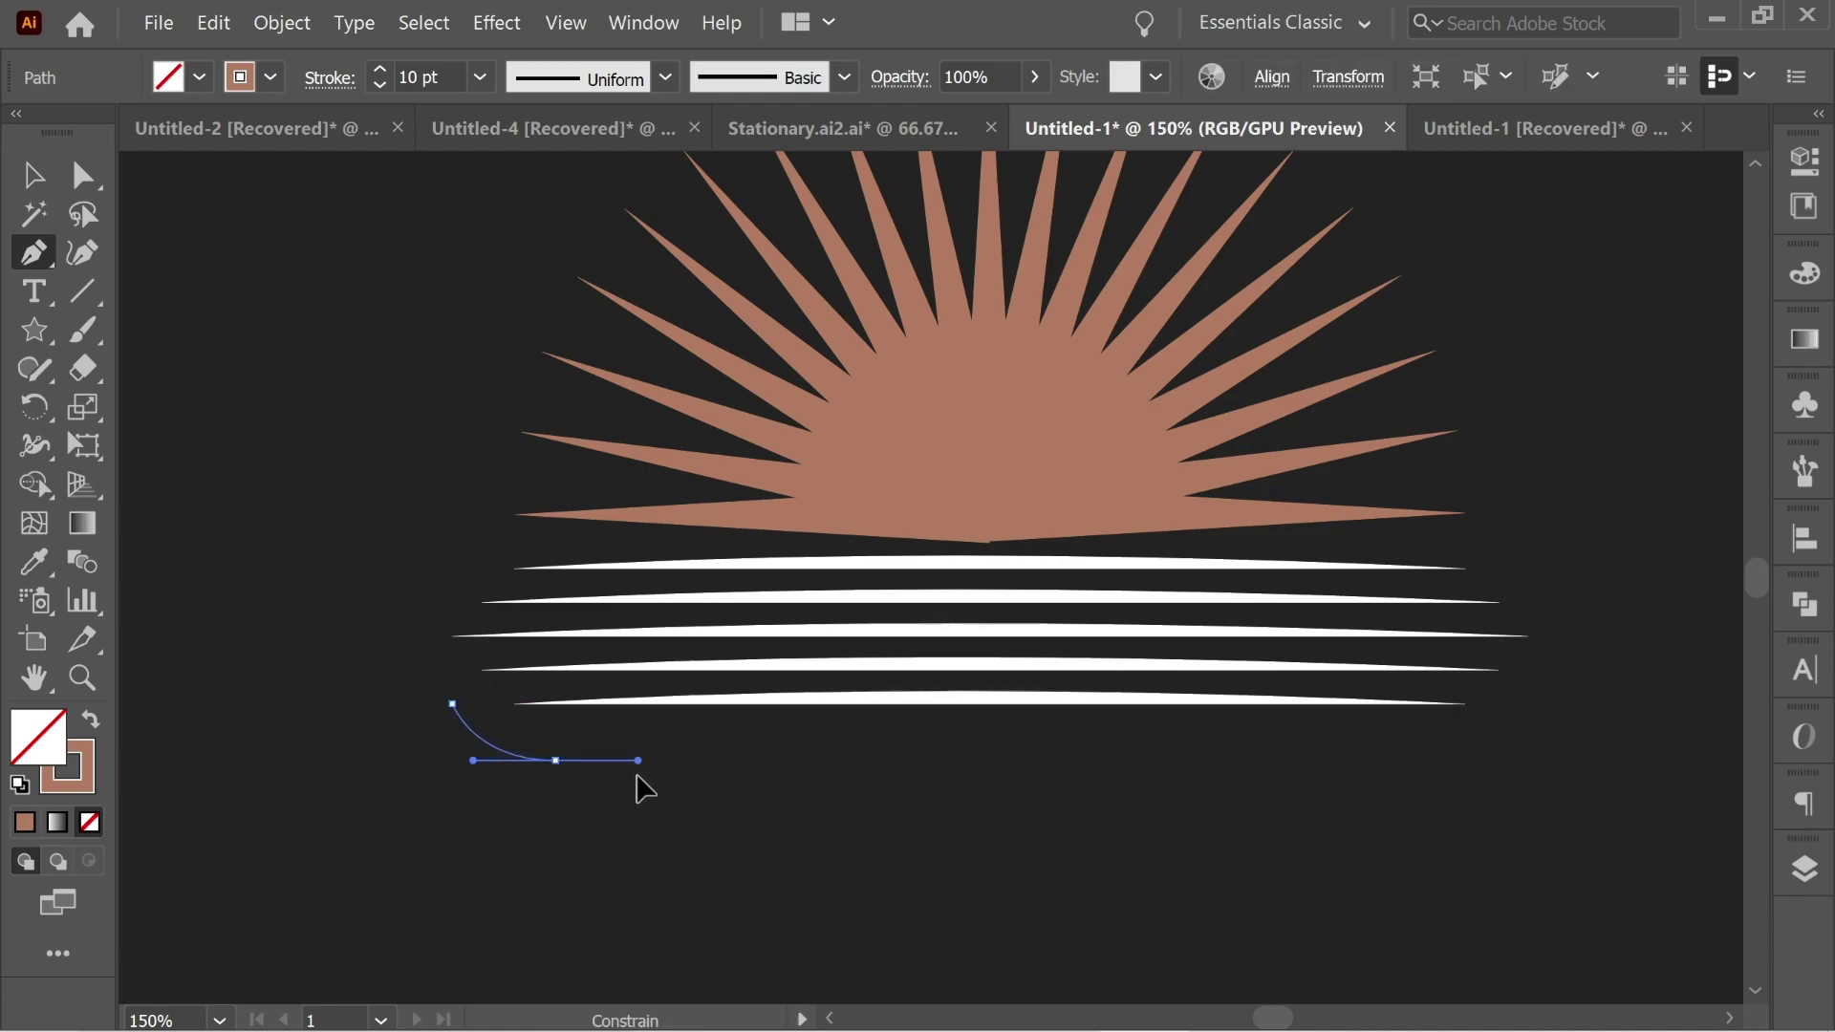
{"action": "left_click_drag", "start_coordinate": [636, 777], "coordinate": [638, 762]}
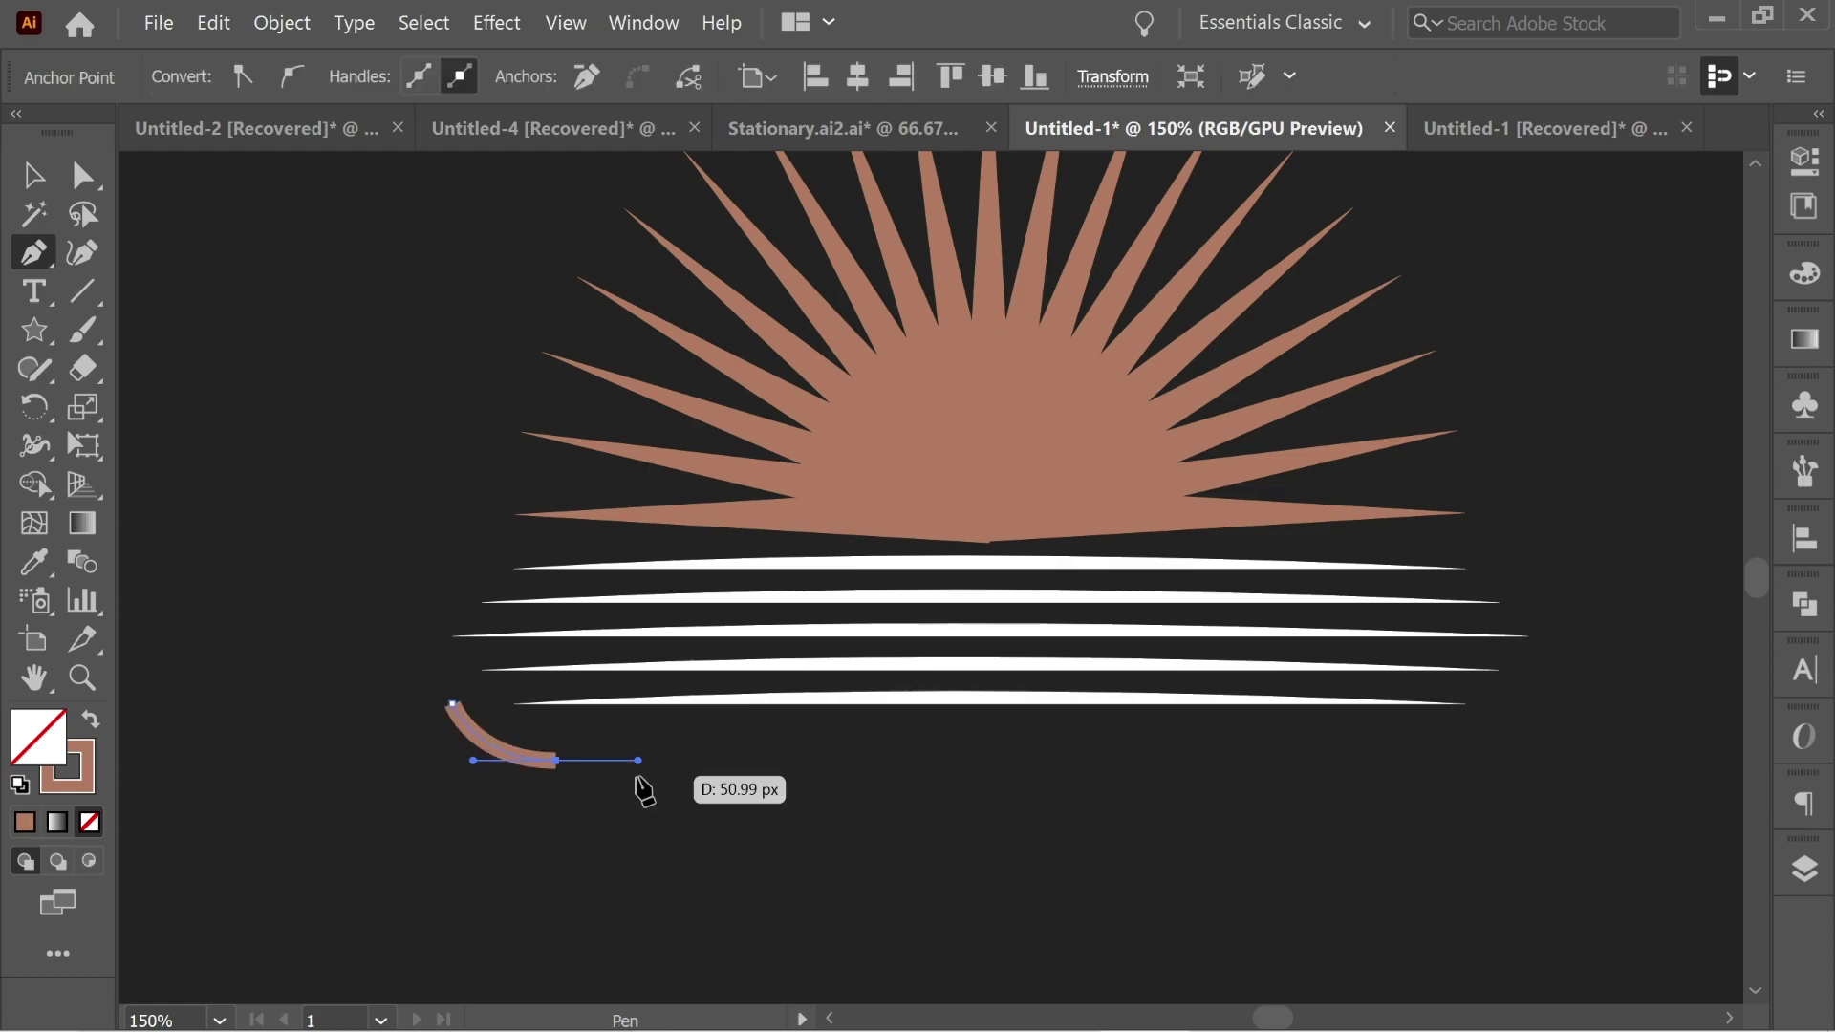
{"action": "left_click", "coordinate": [992, 761]}
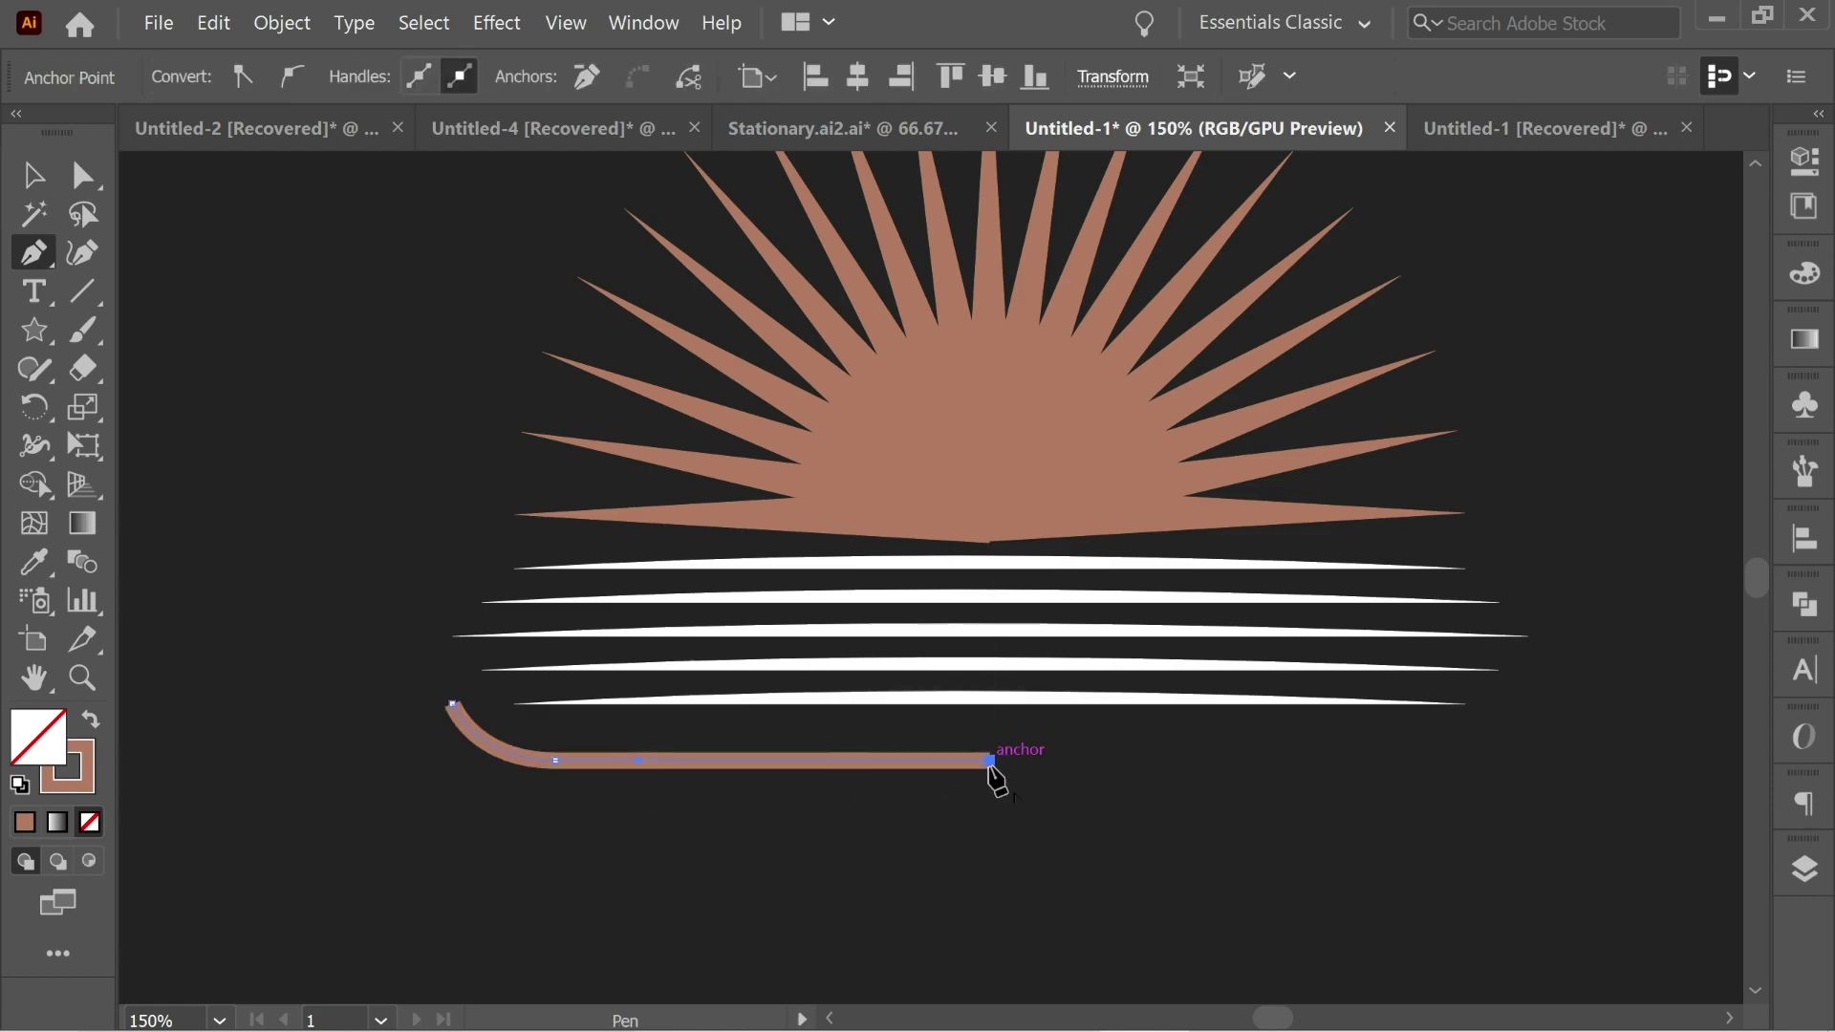
{"action": "left_click", "coordinate": [53, 187]}
{"action": "left_click", "coordinate": [1088, 813]}
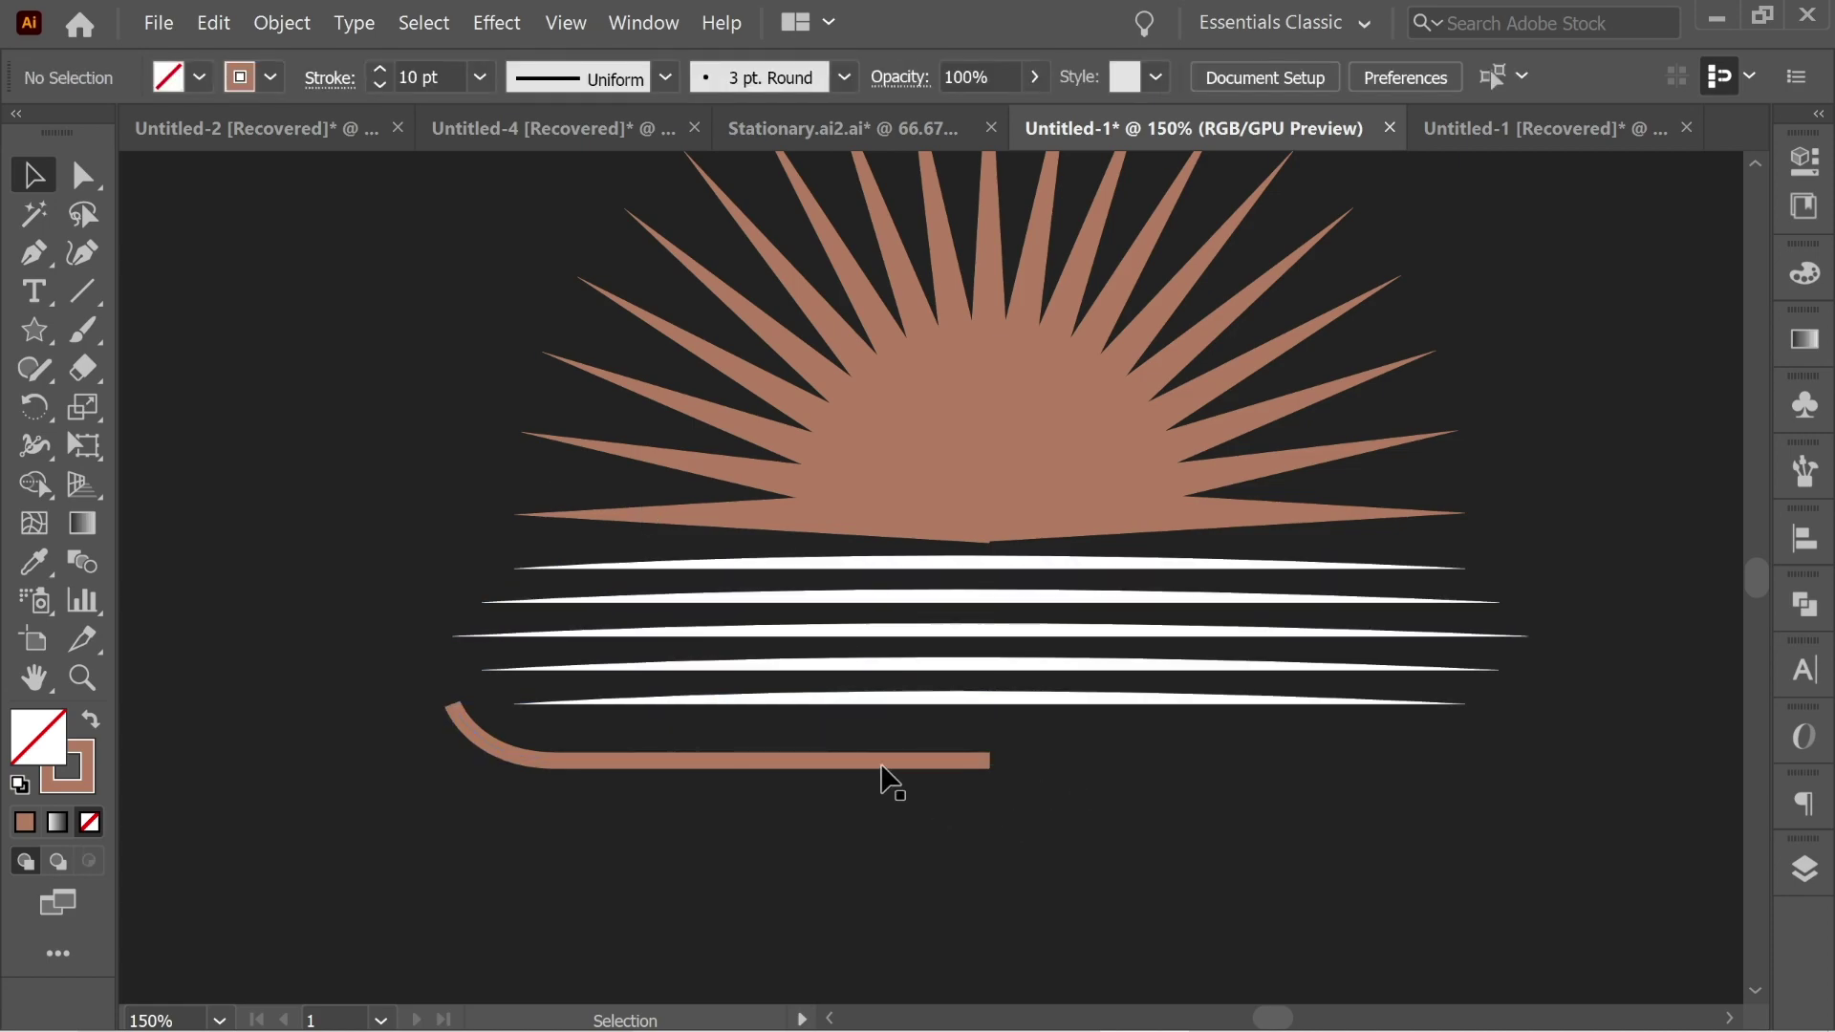
{"action": "left_click", "coordinate": [881, 762]}
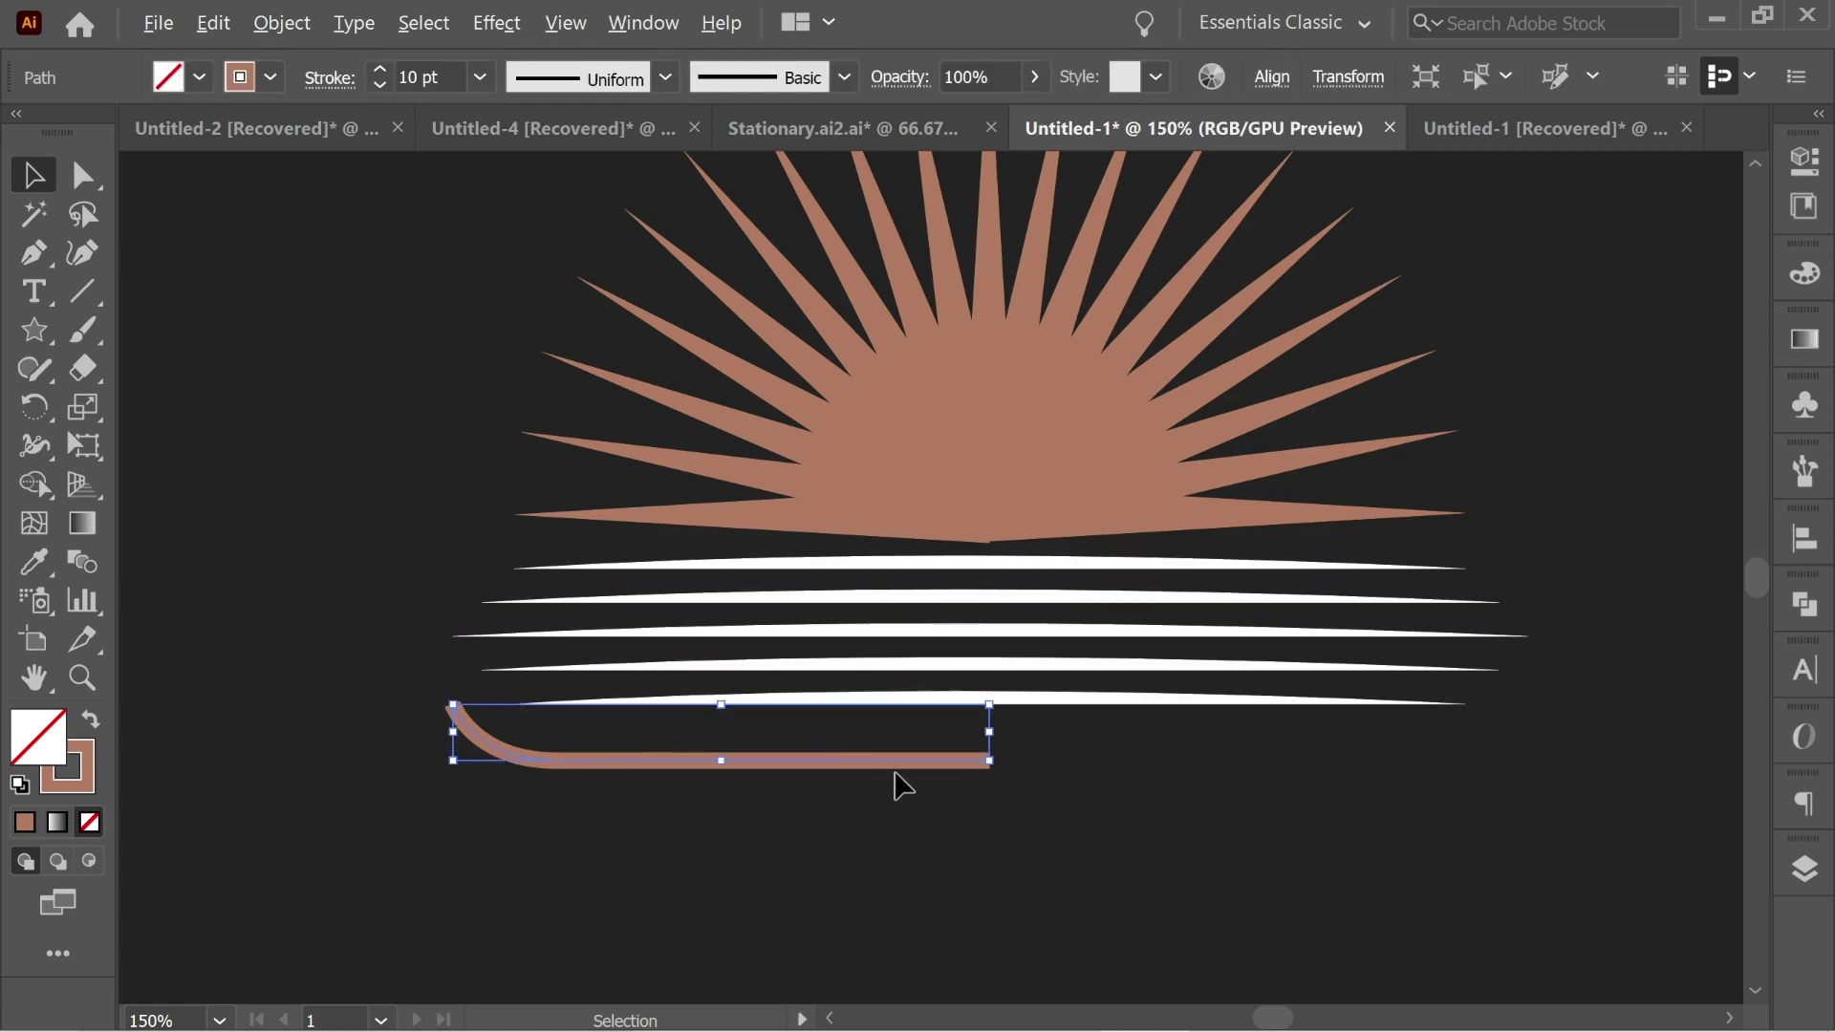
Duplicate the copper hook to the right and reflect it vertically into a symmetric bowl
{"action": "left_click_drag", "start_coordinate": [885, 762], "coordinate": [1426, 765]}
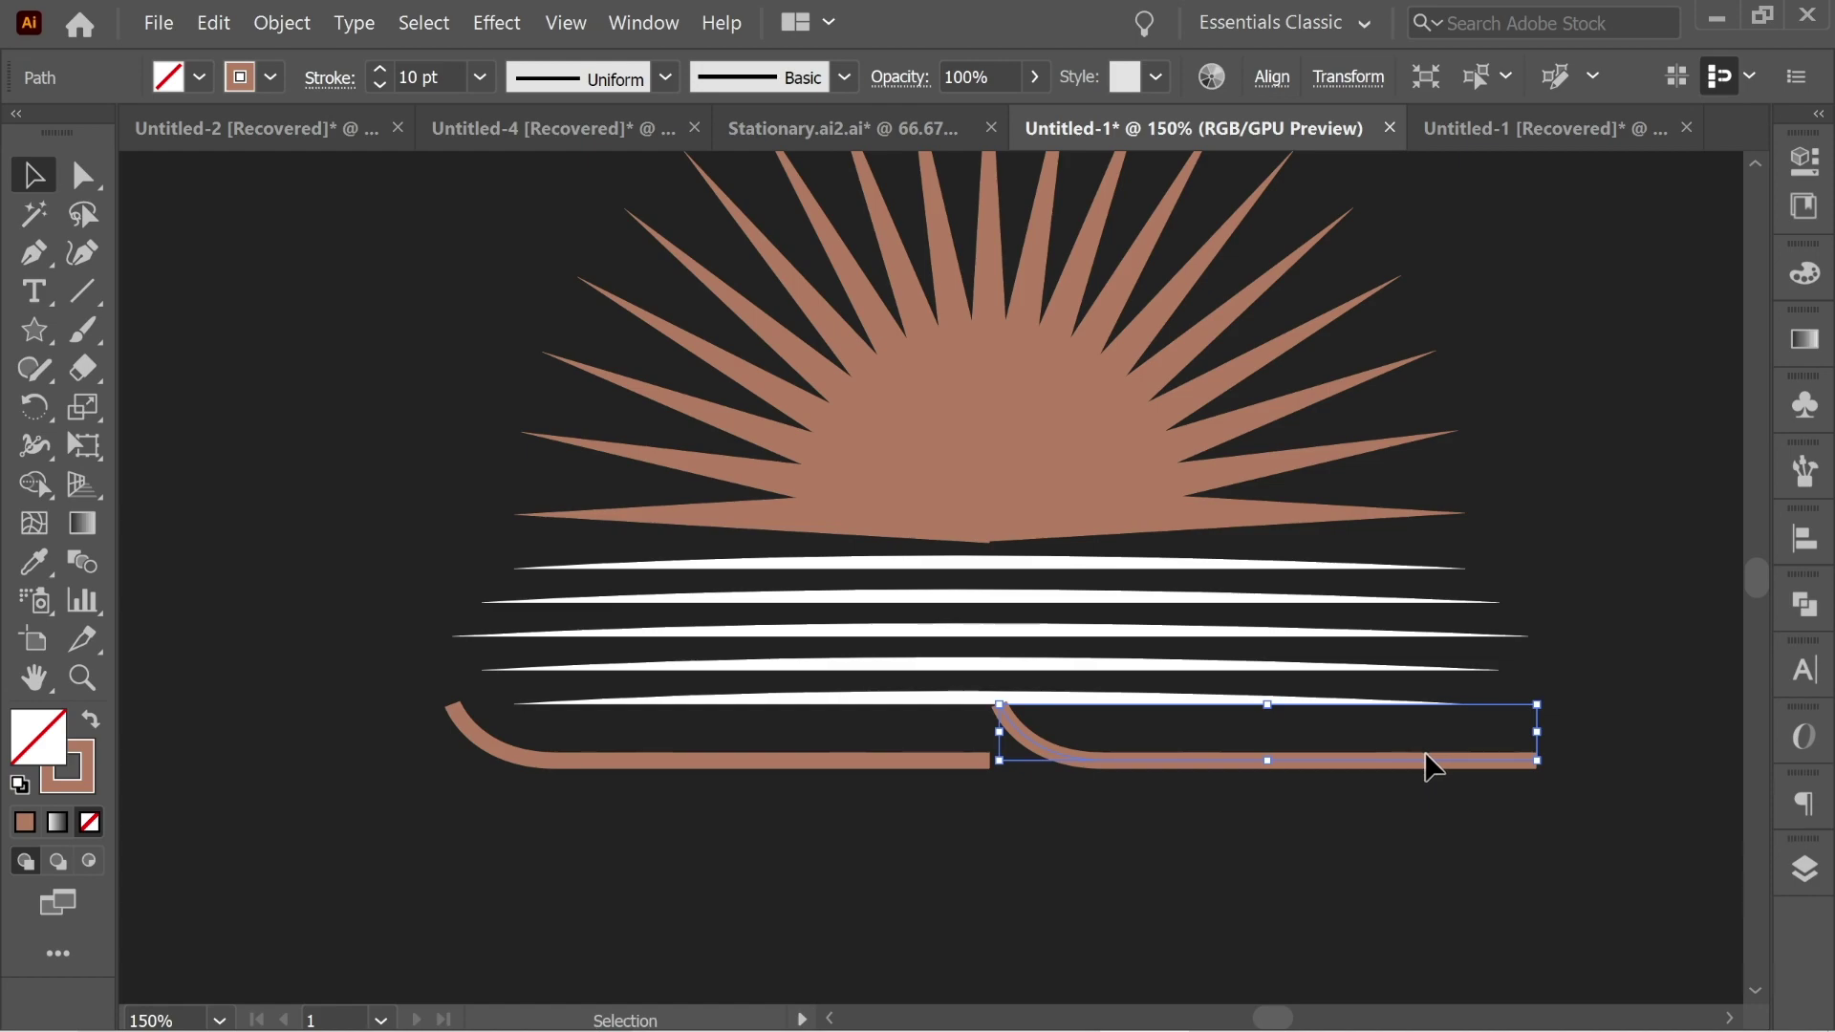
{"action": "left_click", "coordinate": [35, 410]}
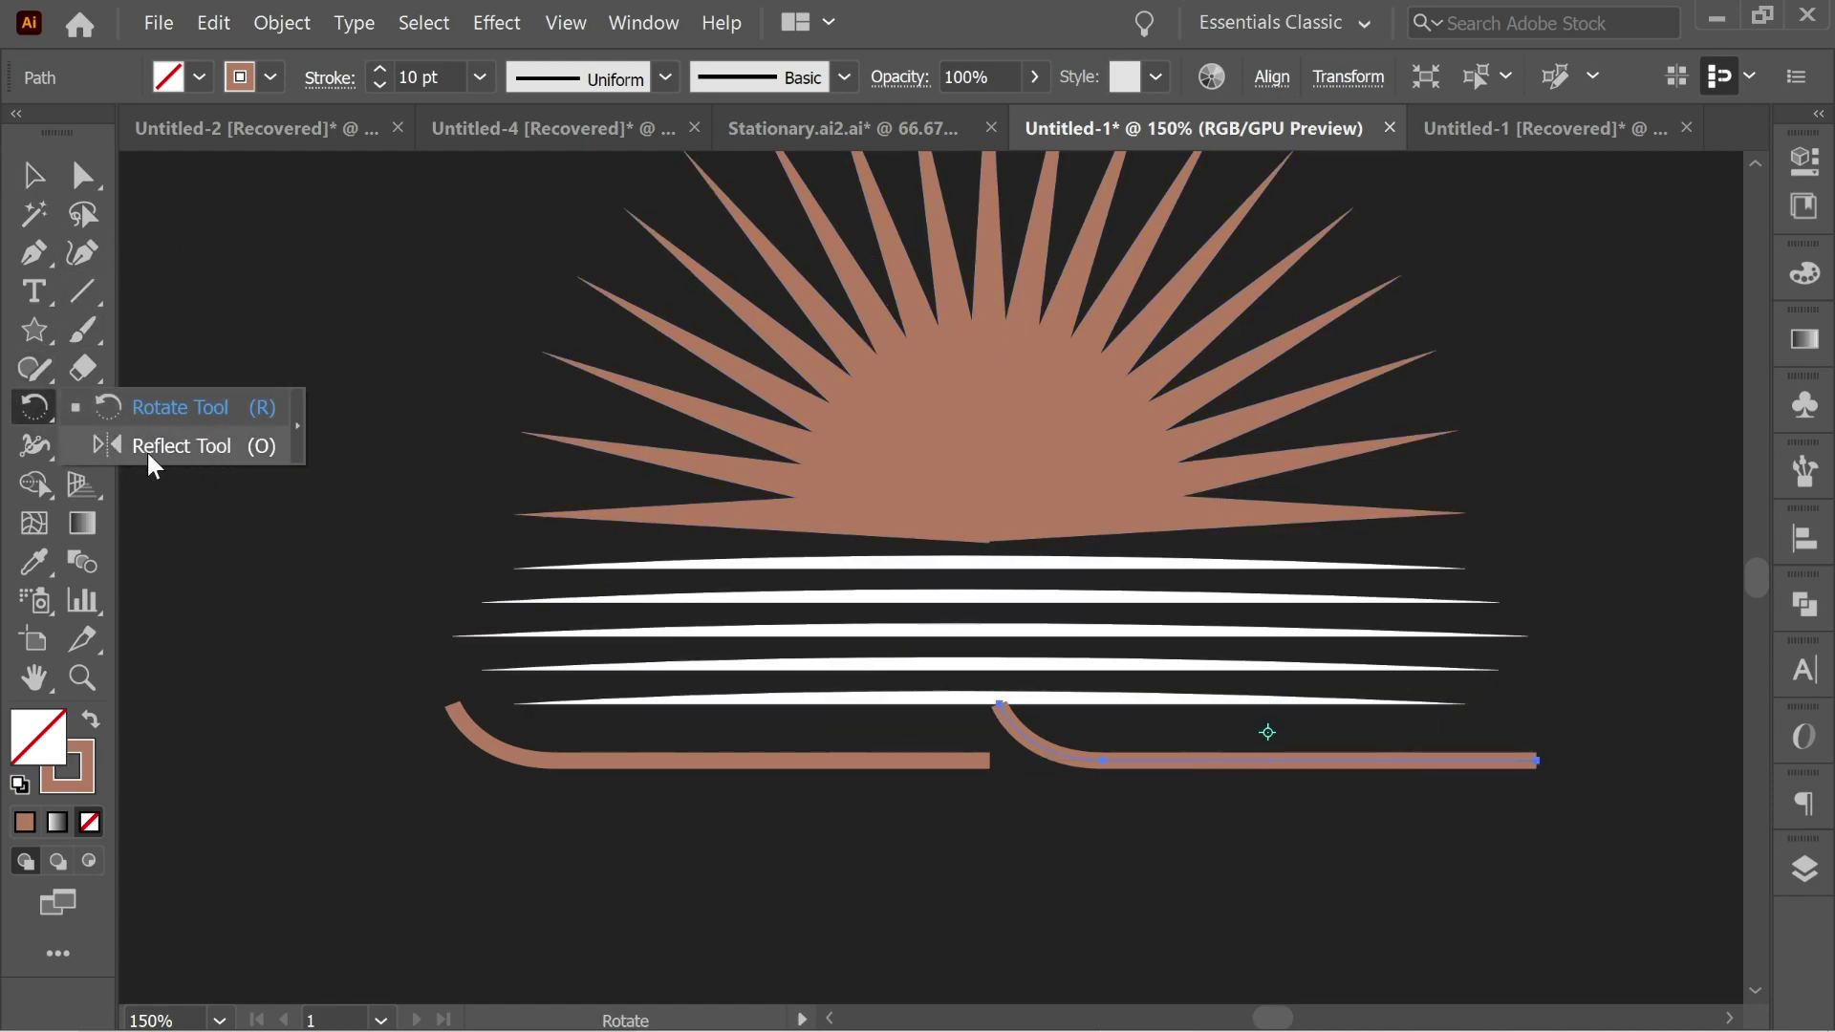
{"action": "left_click", "coordinate": [153, 446]}
{"action": "double_click", "coordinate": [32, 407]}
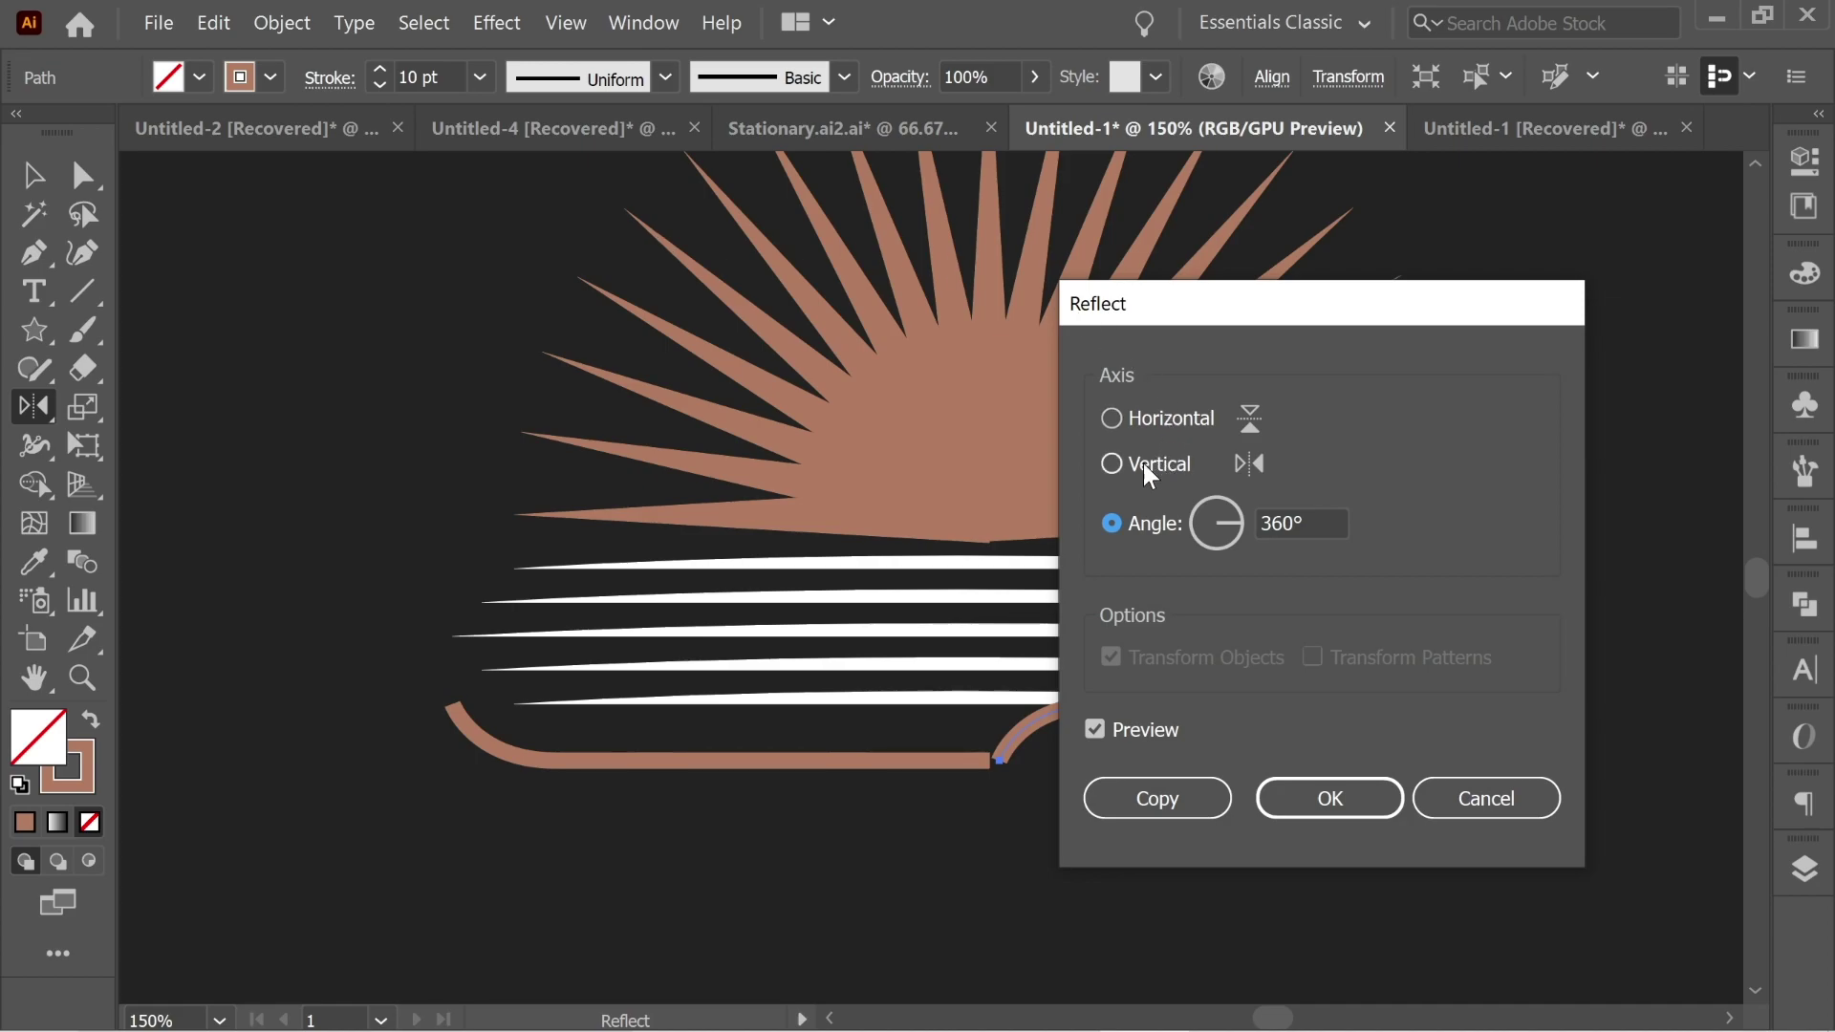
{"action": "left_click", "coordinate": [1151, 468]}
{"action": "left_click", "coordinate": [1332, 796]}
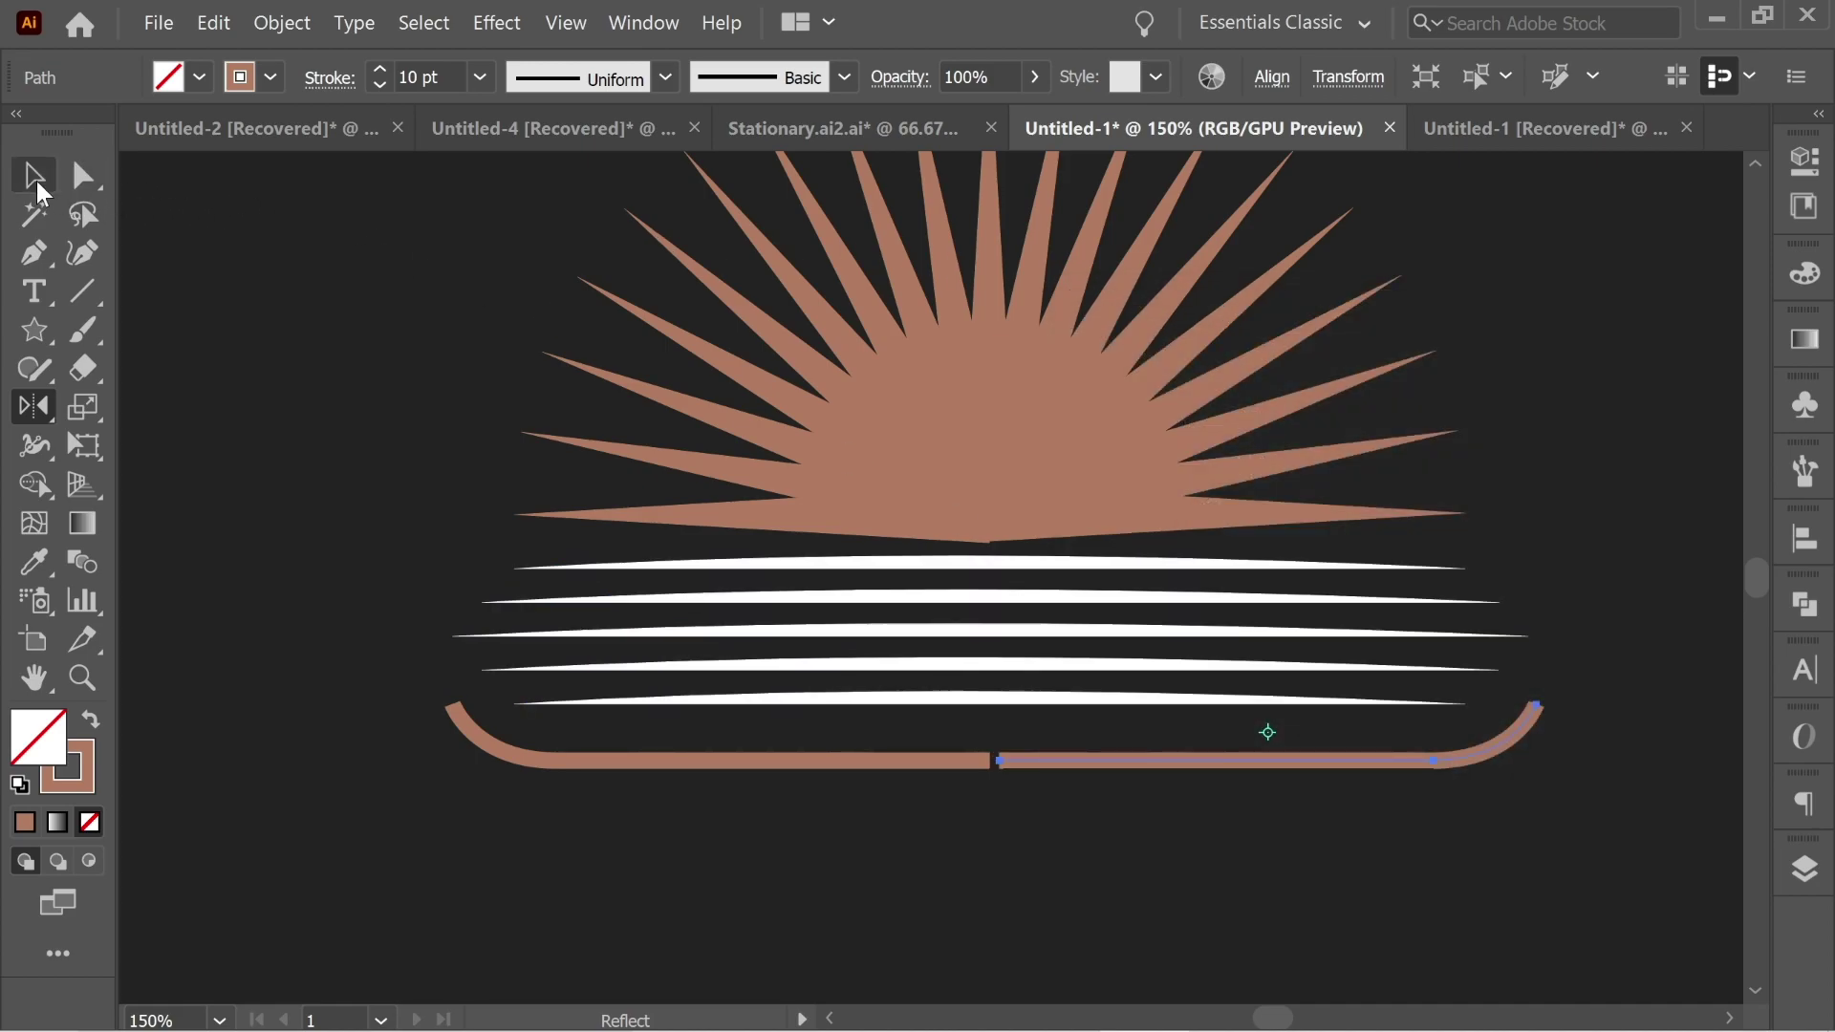
{"action": "key", "text": "v"}
{"action": "left_click_drag", "start_coordinate": [1125, 760], "coordinate": [1193, 707]}
{"action": "key", "text": "ctrl+z"}
{"action": "left_click", "coordinate": [937, 783]}
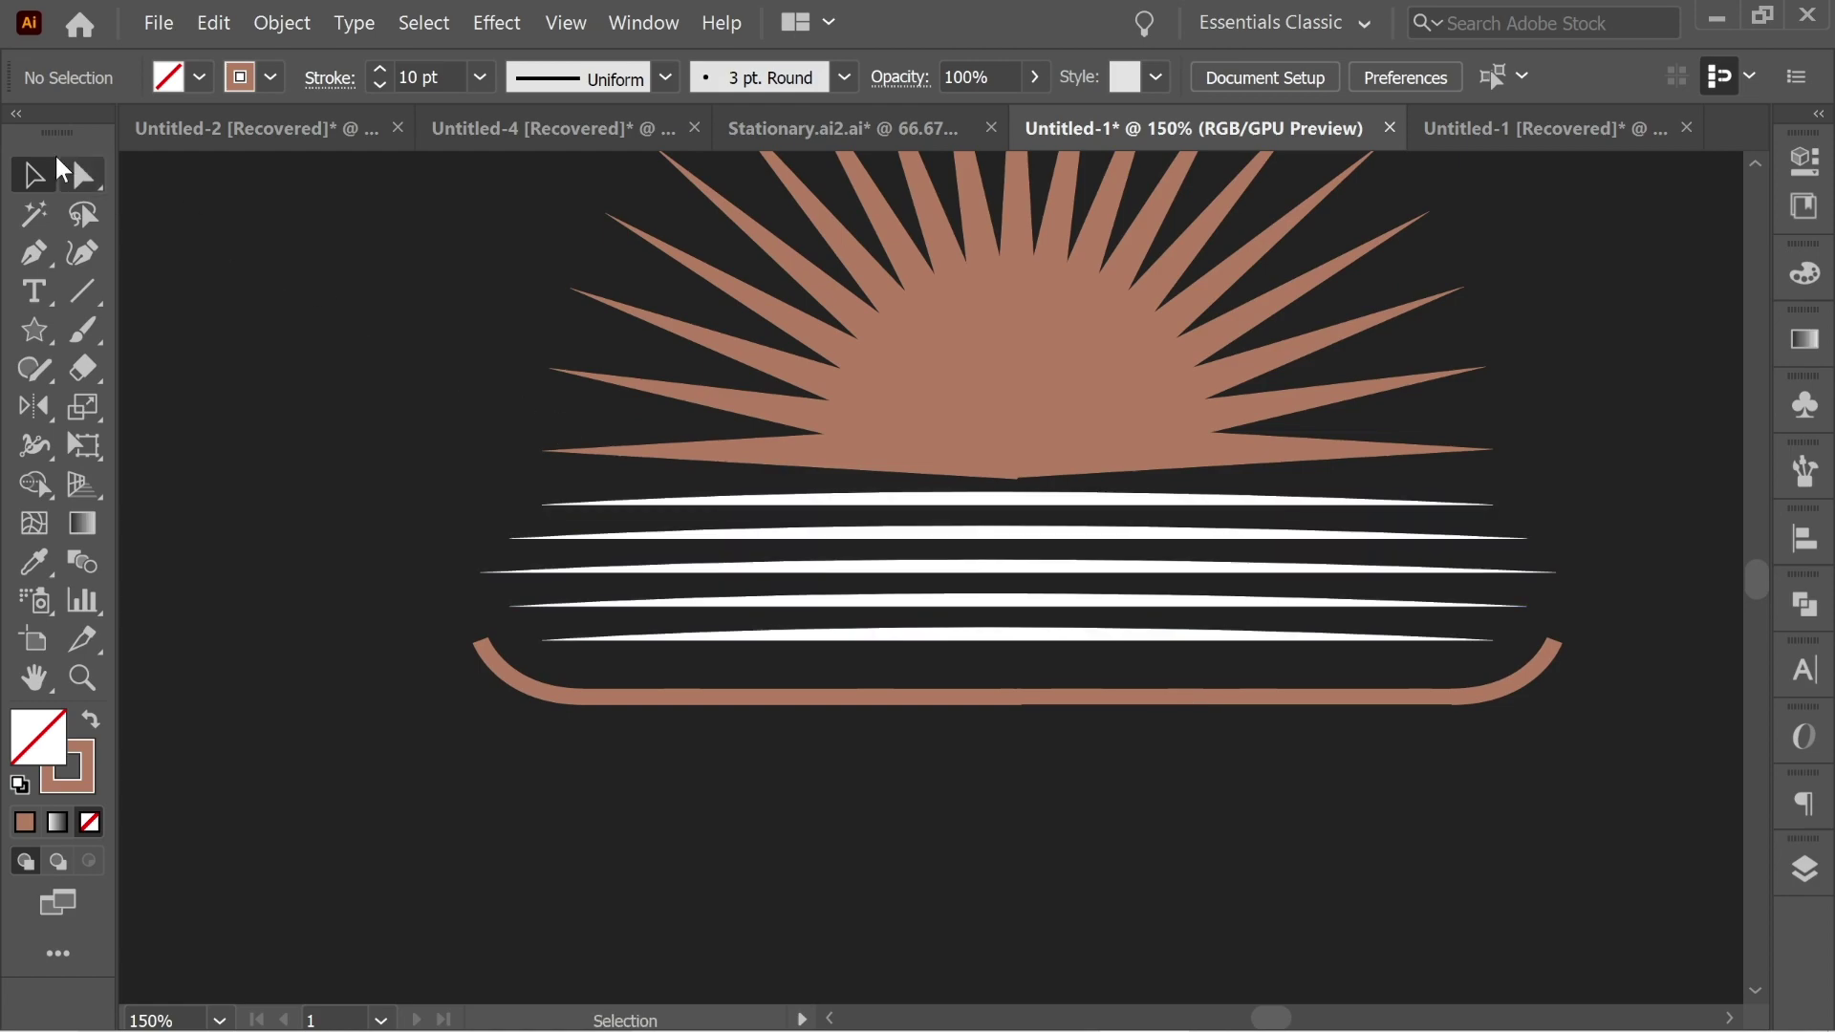
Type MIDDLE BEANS below the bowl, then enlarge and centre it
{"action": "left_click", "coordinate": [33, 291]}
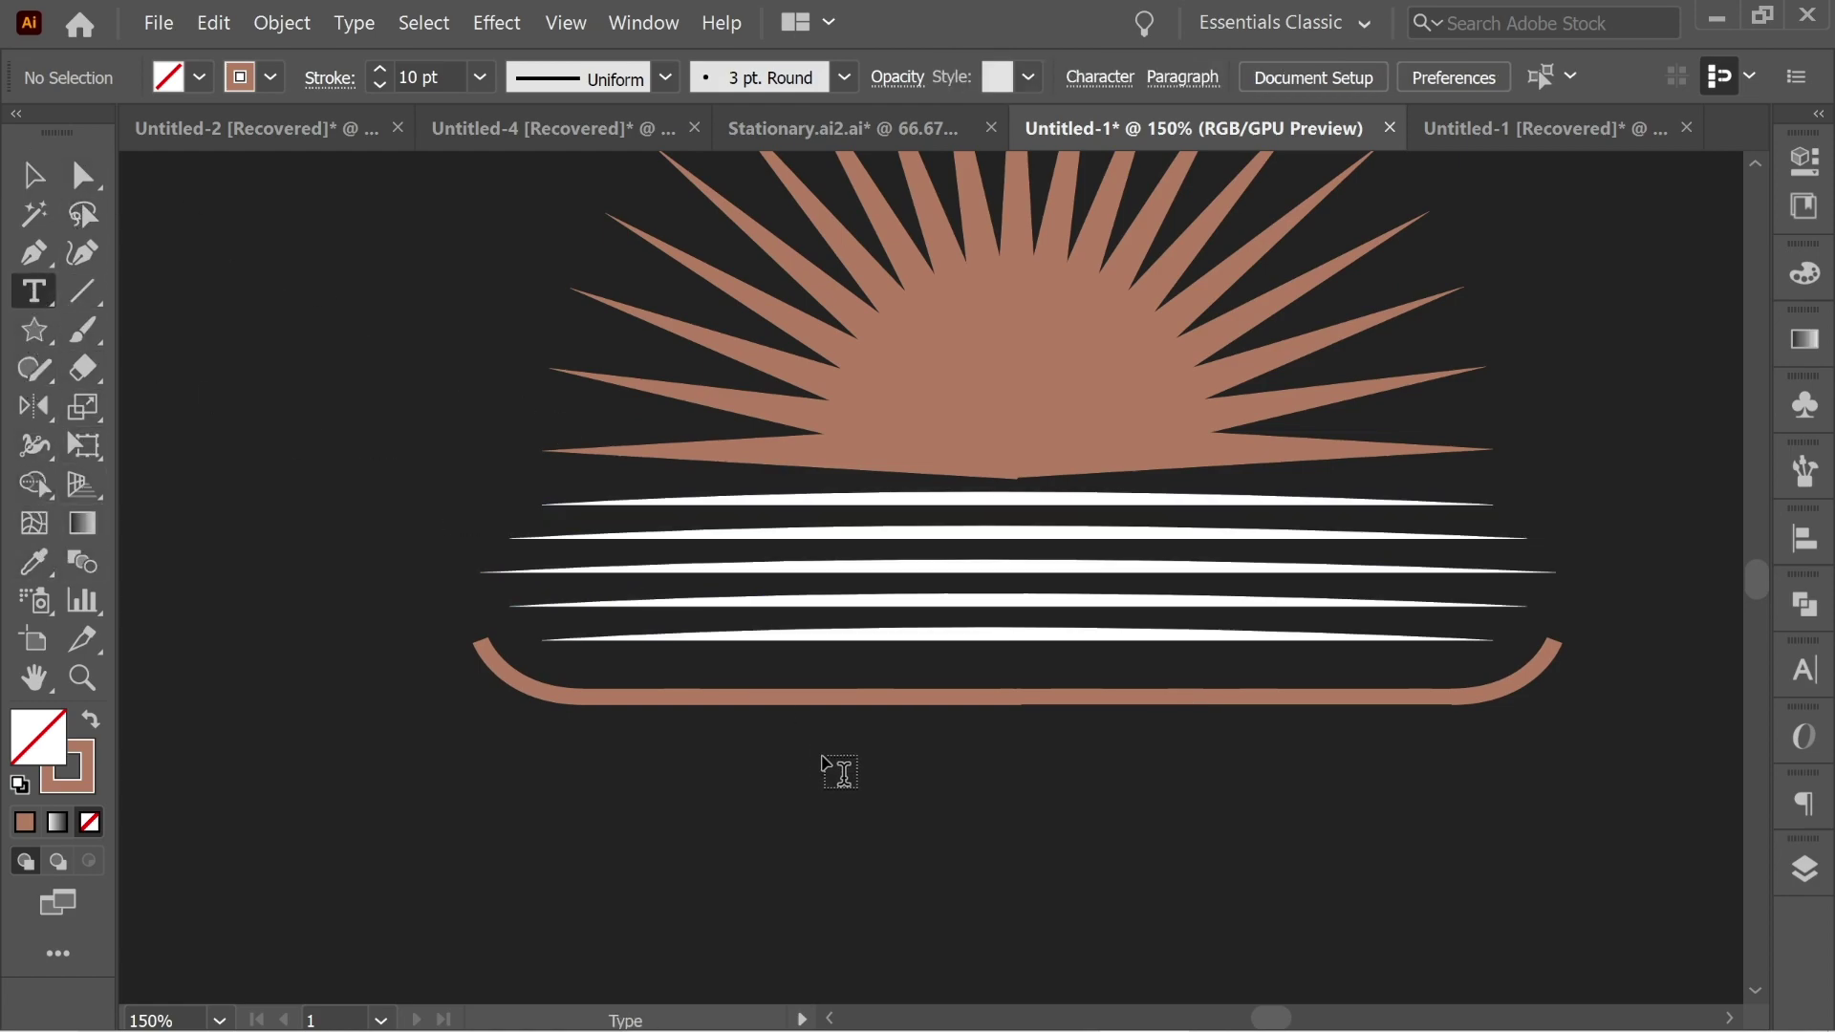
{"action": "left_click", "coordinate": [829, 798]}
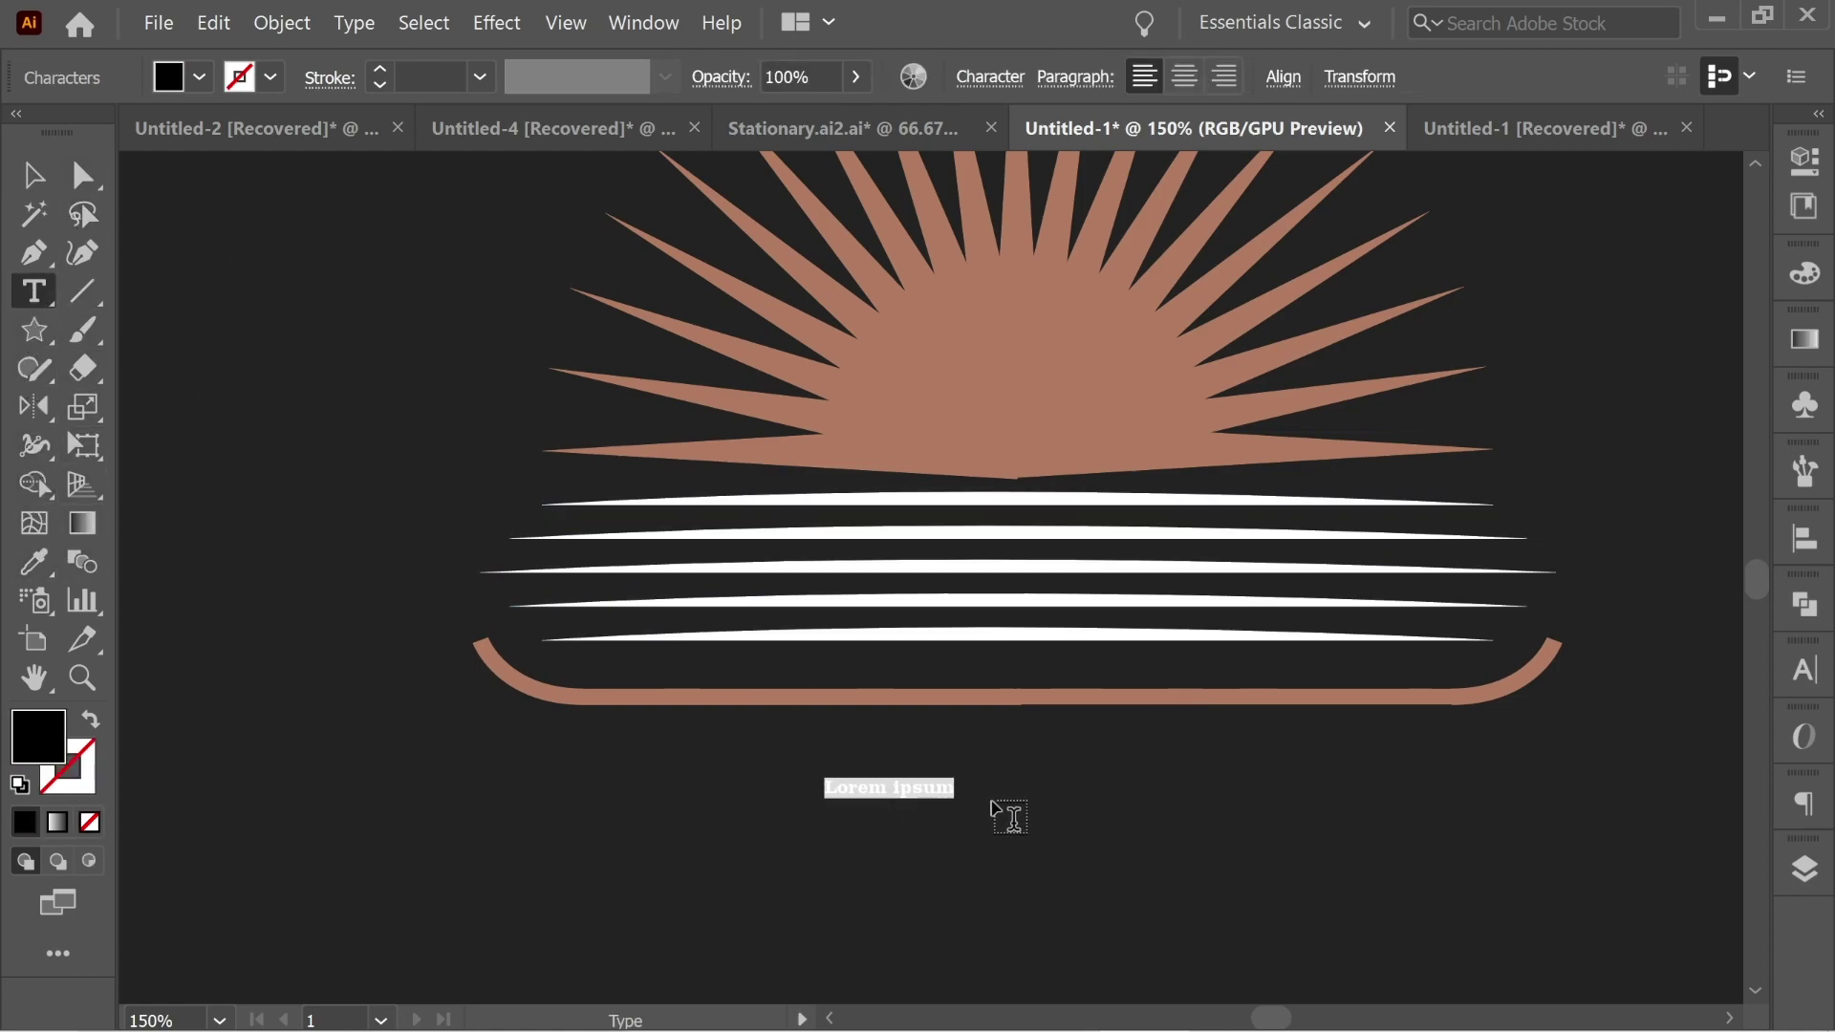
{"action": "type", "text": "MIDDLE BEANS"}
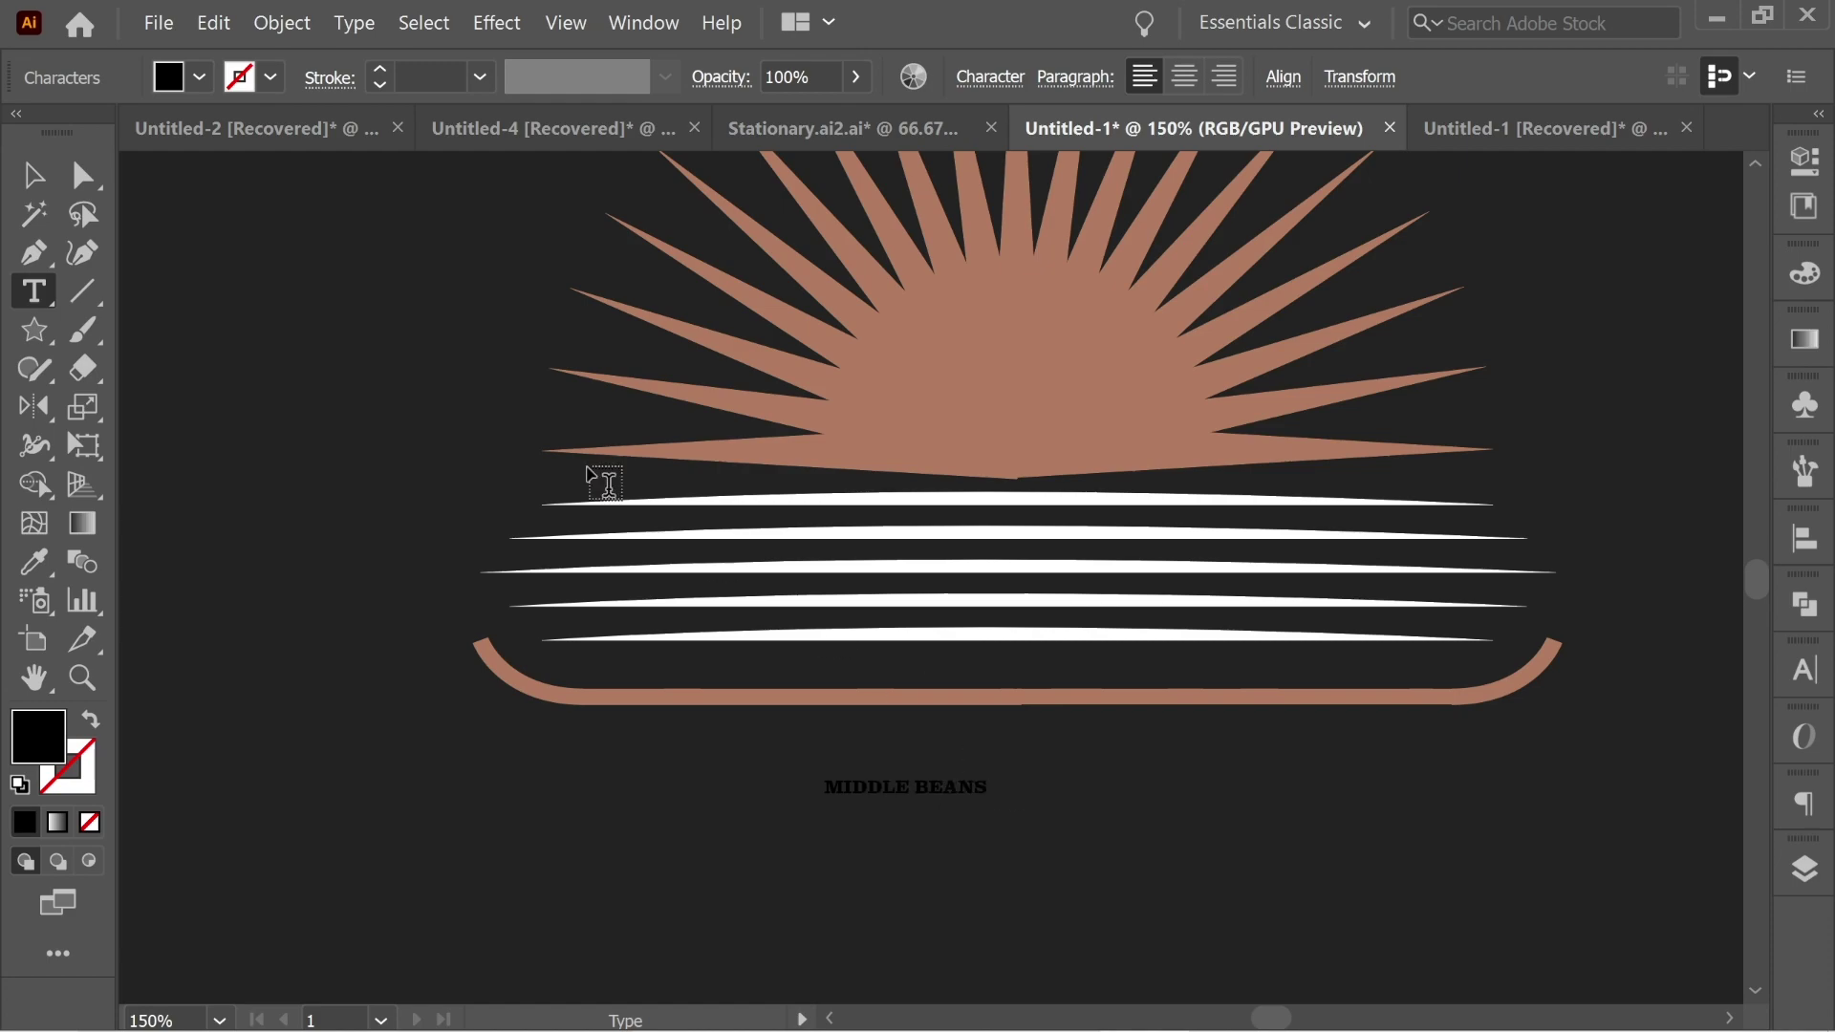
{"action": "left_click", "coordinate": [30, 187]}
{"action": "left_click_drag", "start_coordinate": [992, 792], "coordinate": [1625, 985]}
{"action": "left_click_drag", "start_coordinate": [1372, 873], "coordinate": [1086, 791]}
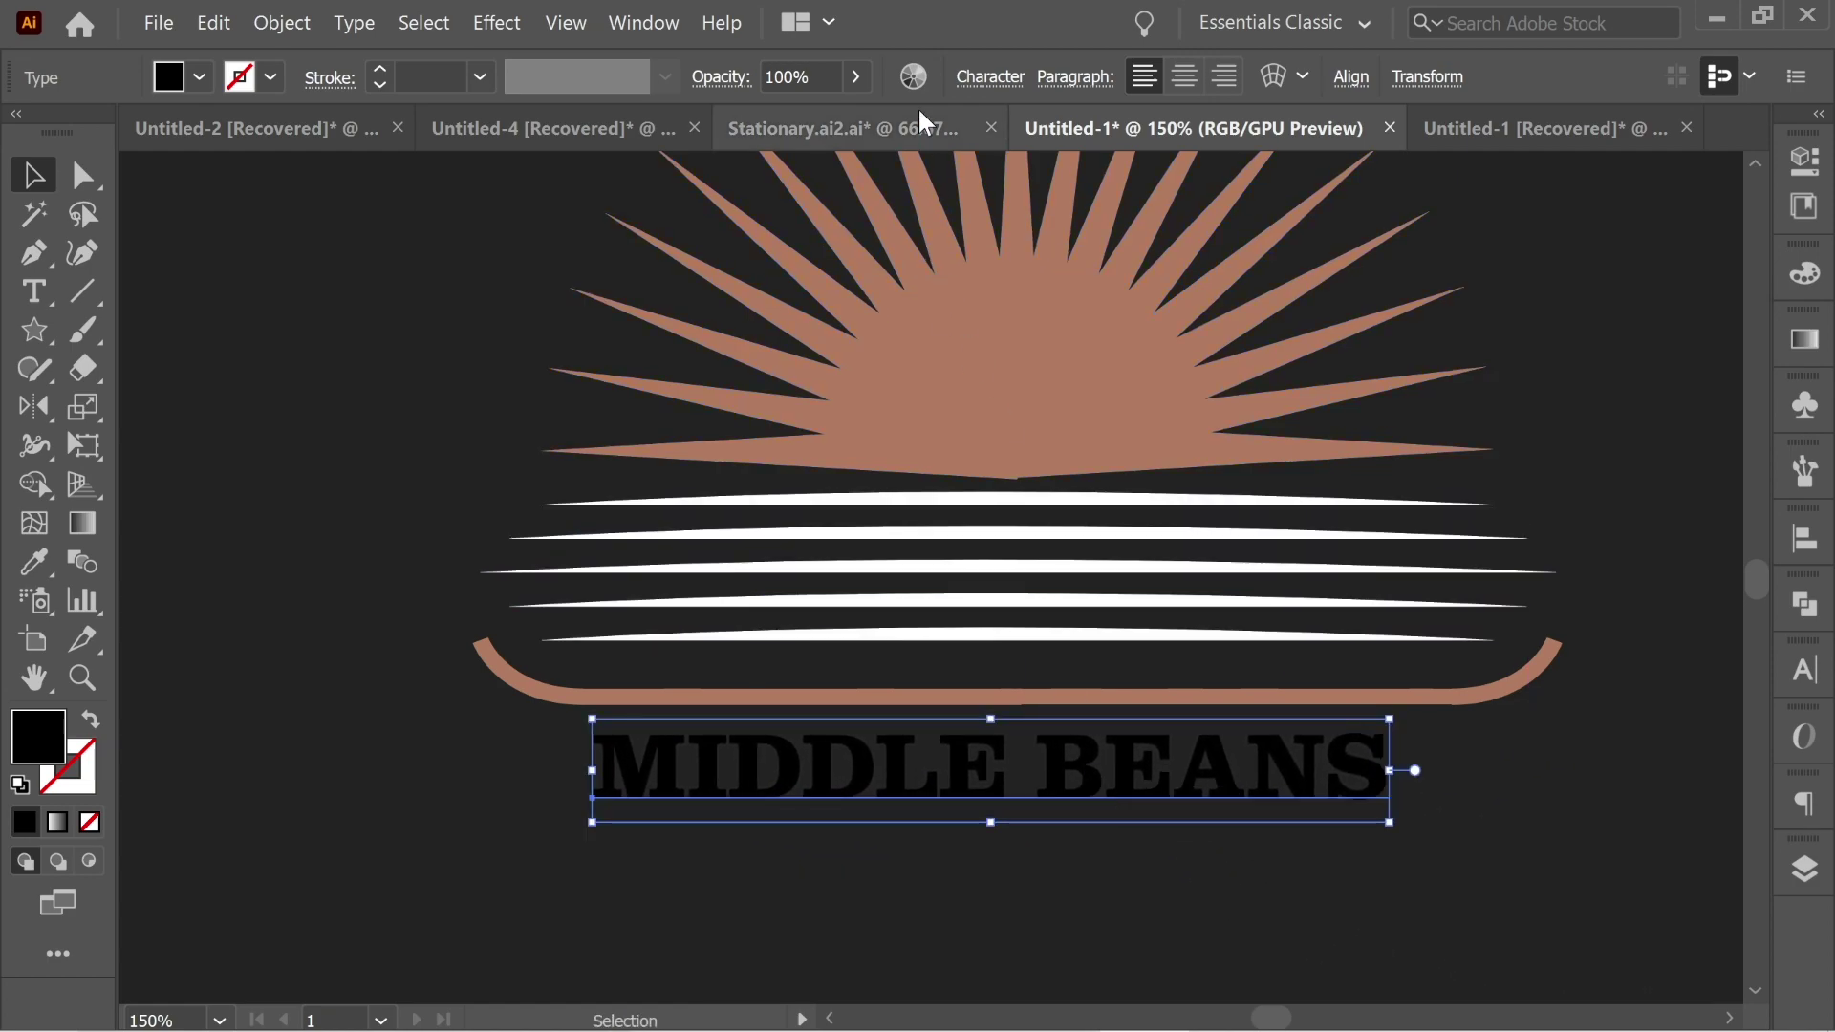
{"action": "left_click", "coordinate": [1019, 88]}
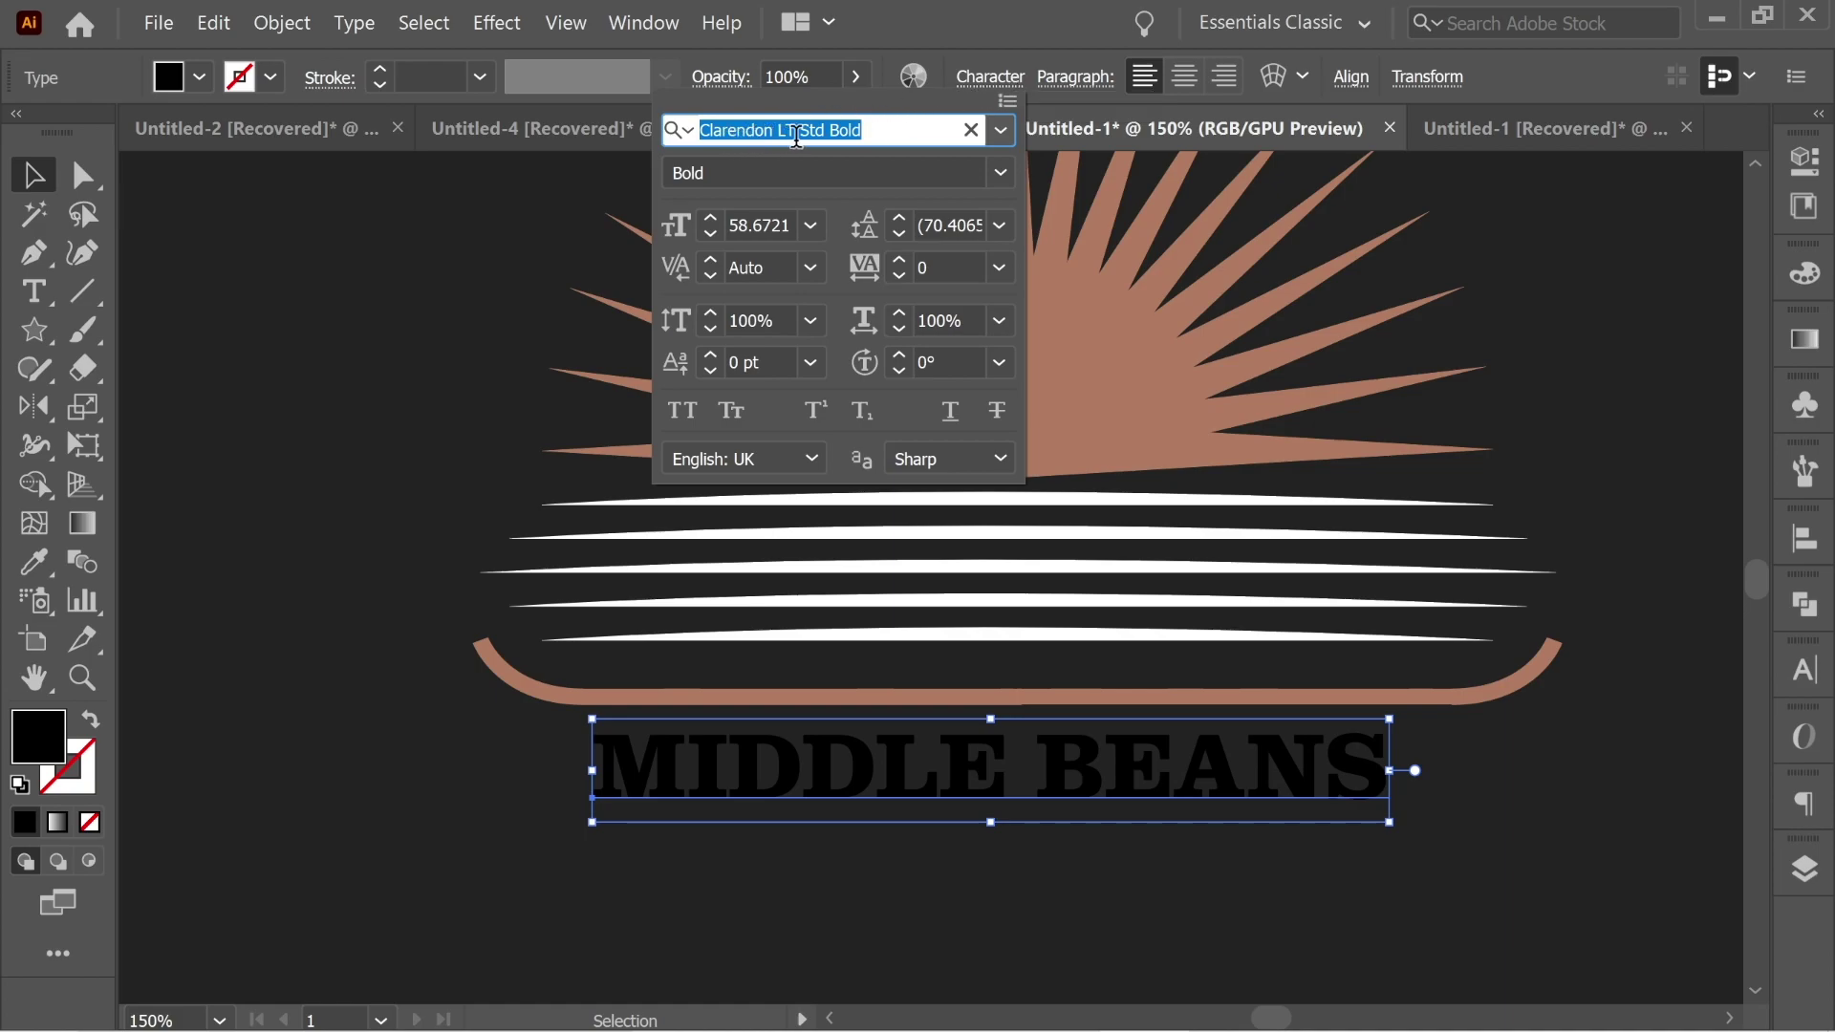
{"action": "left_click", "coordinate": [32, 172]}
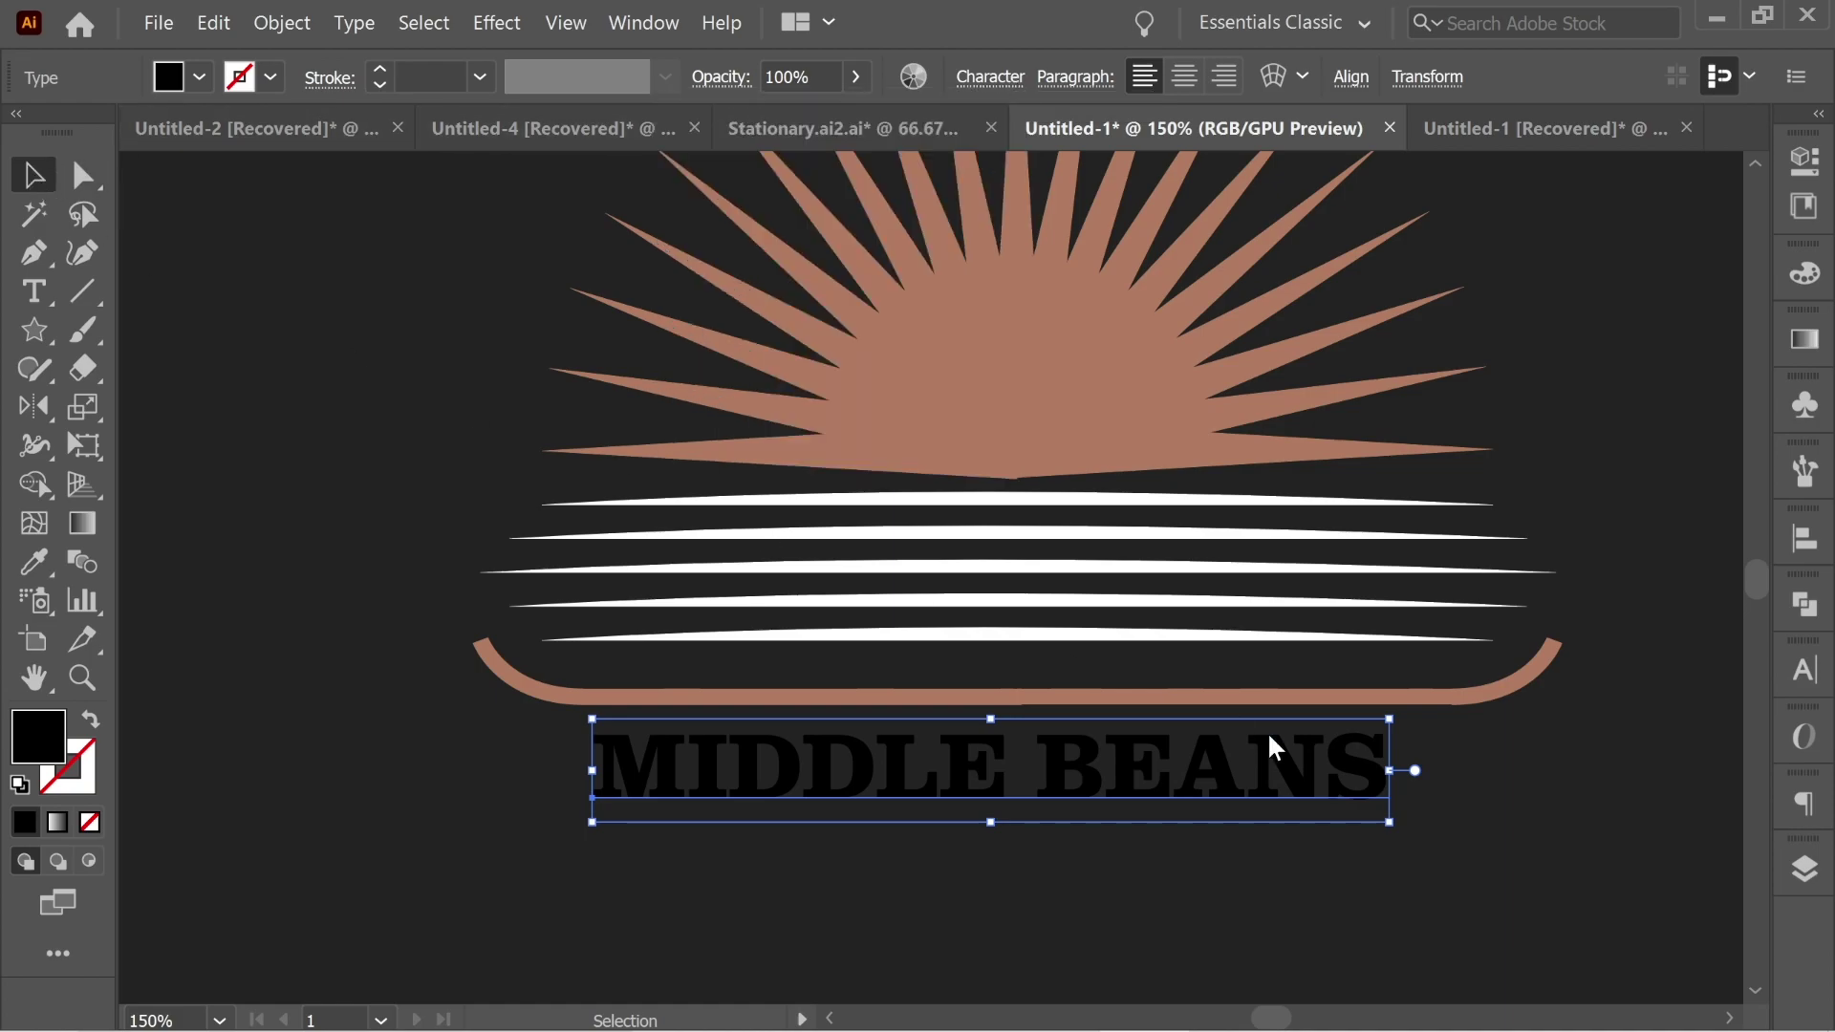
{"action": "left_click_drag", "start_coordinate": [1367, 828], "coordinate": [1625, 894]}
{"action": "left_click_drag", "start_coordinate": [1539, 778], "coordinate": [1440, 792]}
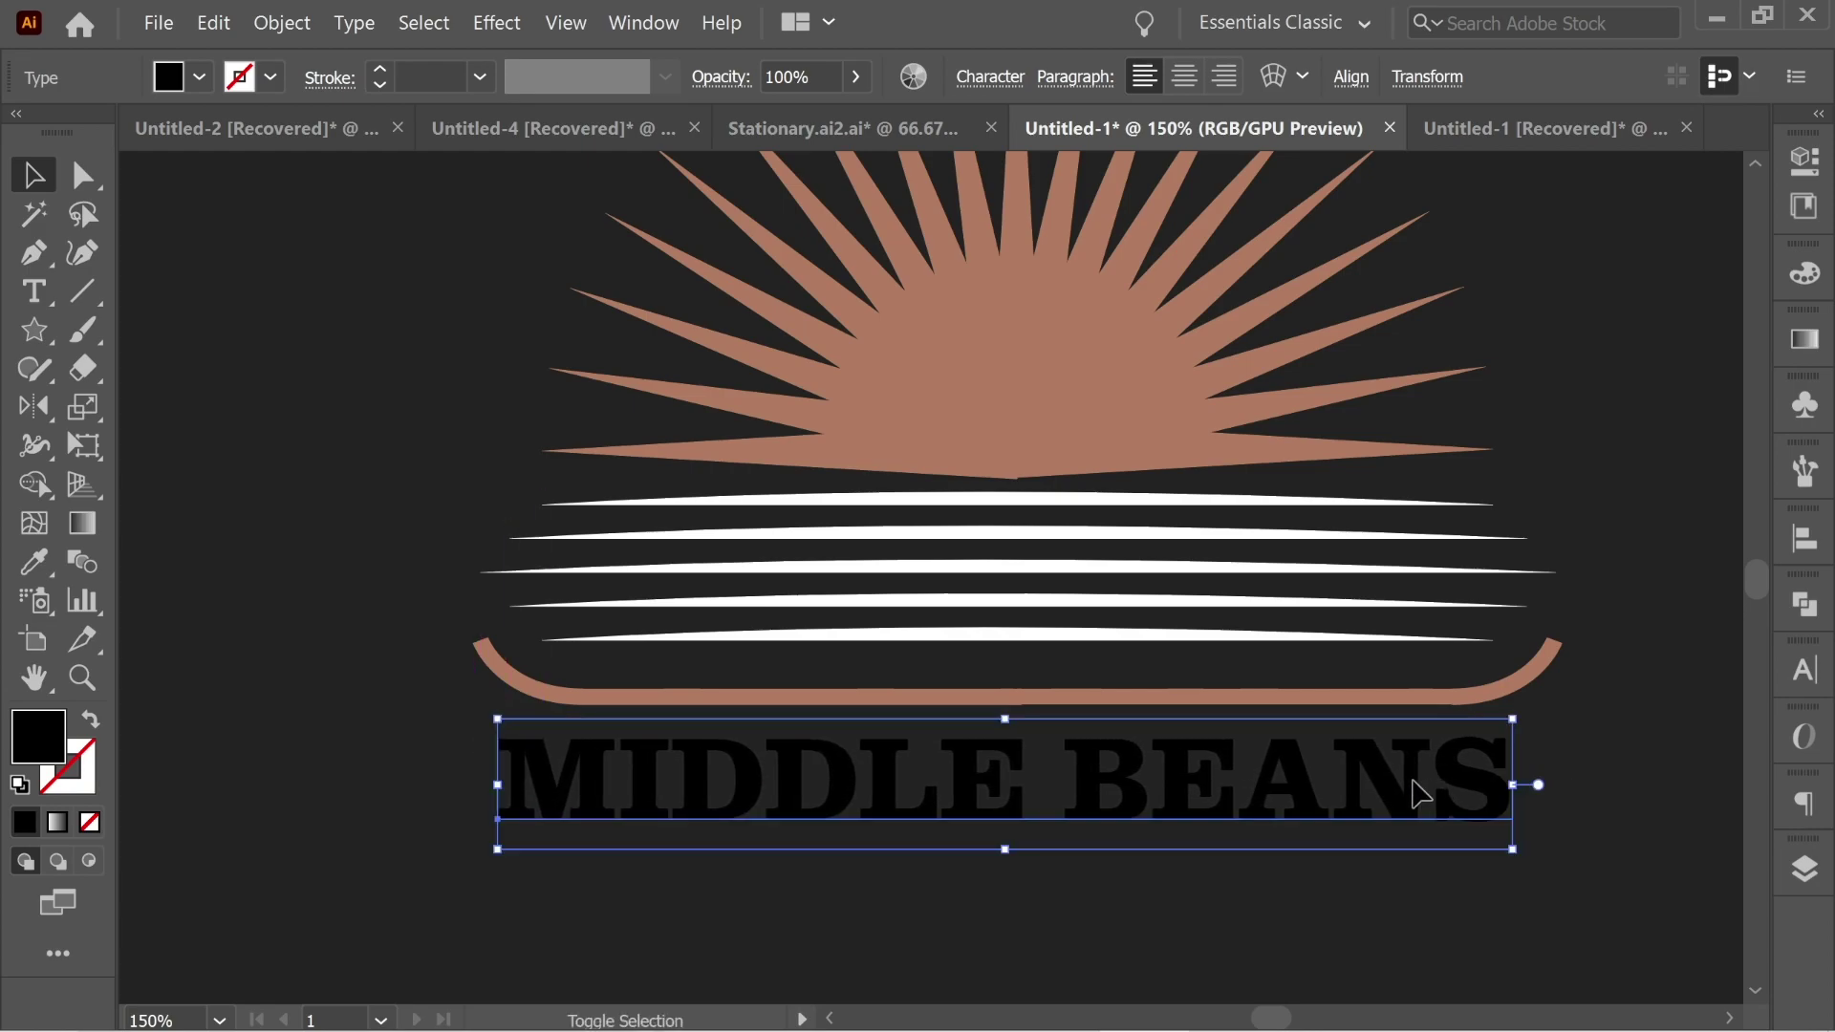
Colour the MIDDLE BEANS text white by sampling a white line
{"action": "left_click", "coordinate": [33, 562]}
{"action": "left_click", "coordinate": [980, 566]}
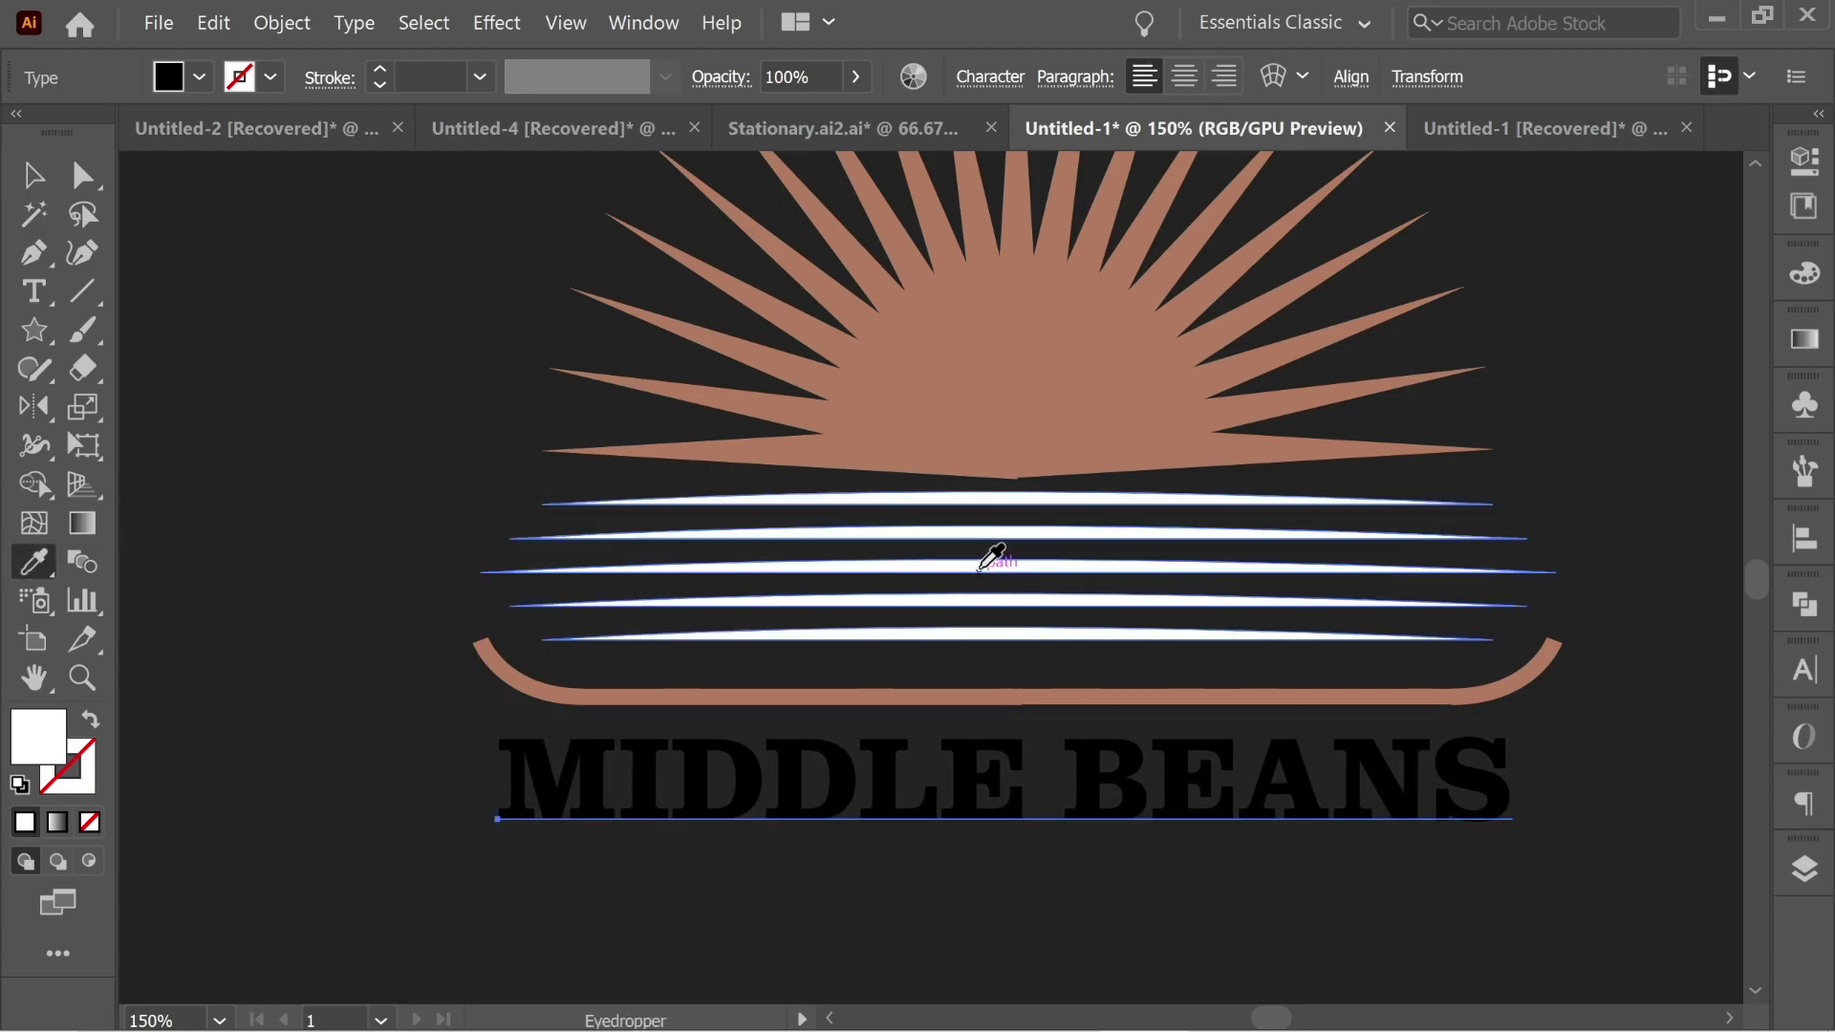
{"action": "left_click", "coordinate": [34, 176]}
{"action": "left_click", "coordinate": [1610, 786]}
{"action": "left_click_drag", "start_coordinate": [1216, 808], "coordinate": [1226, 733]}
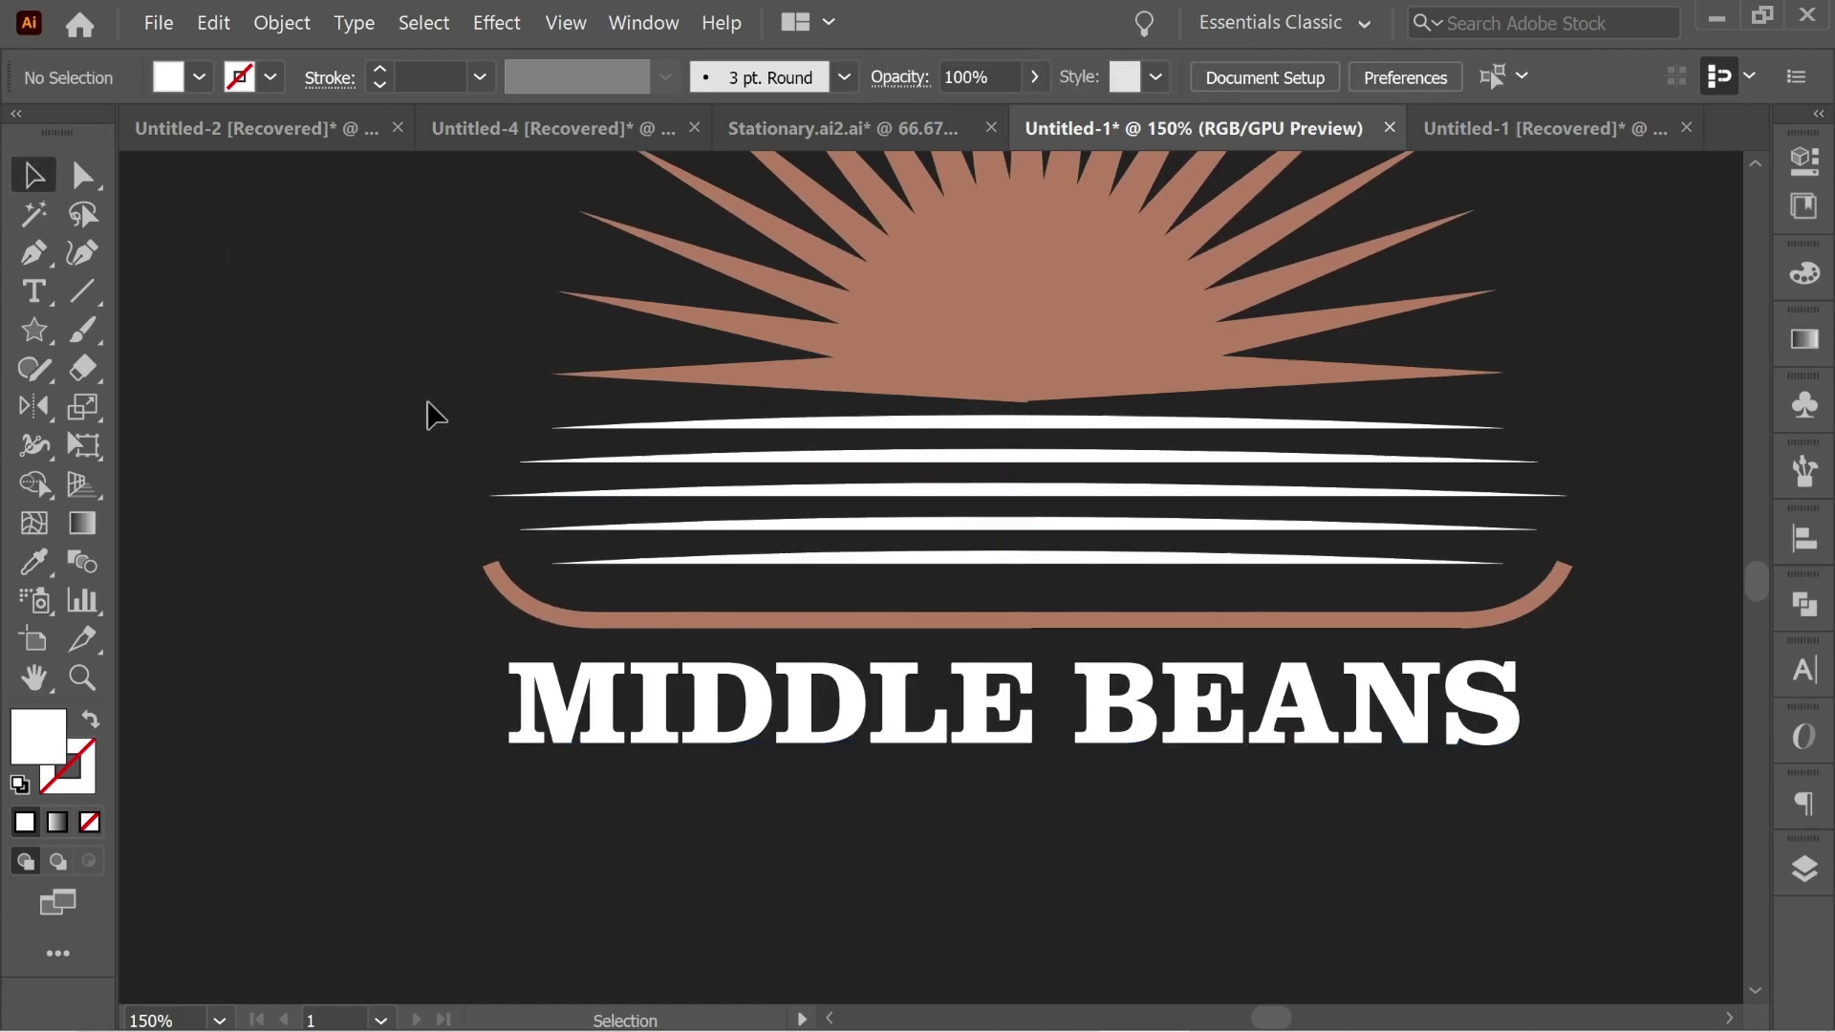
{"action": "left_click", "coordinate": [37, 332]}
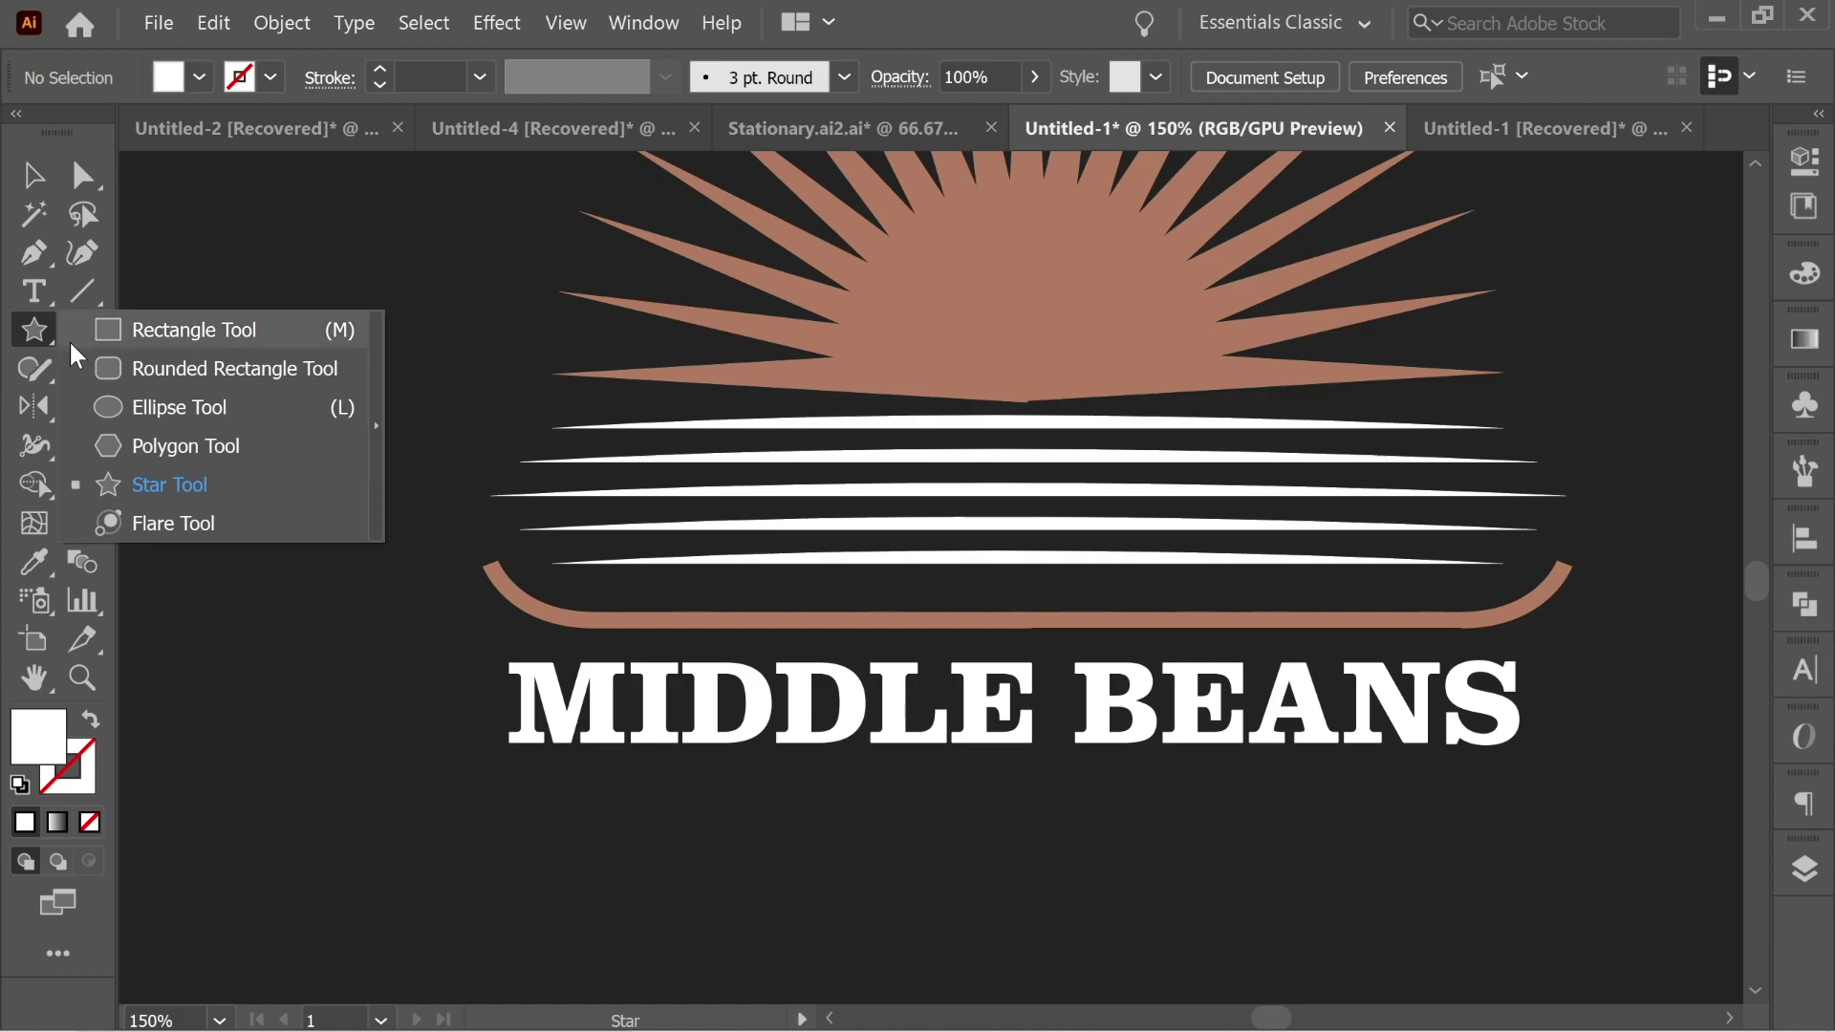
Draw a small circle below the text and give it the bowl curve's brown stroke
{"action": "left_click", "coordinate": [179, 407]}
{"action": "left_click_drag", "start_coordinate": [642, 807], "coordinate": [727, 874]}
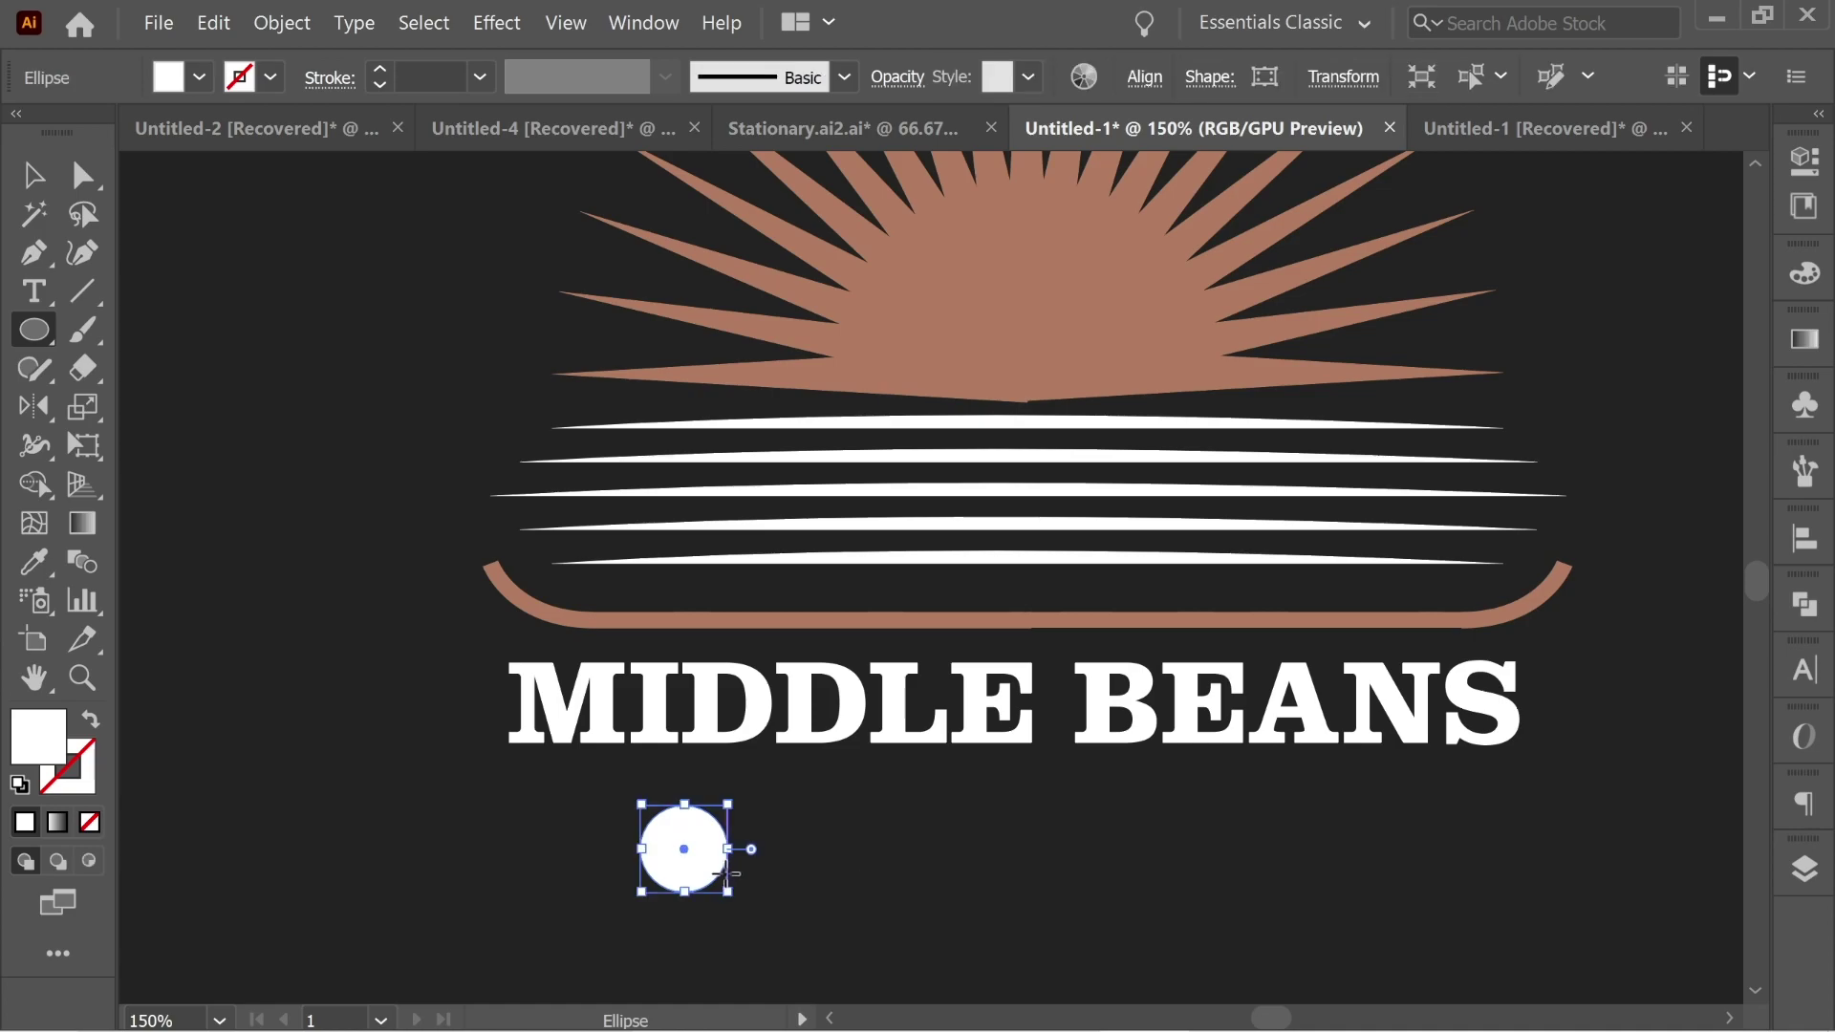
{"action": "key", "text": "i"}
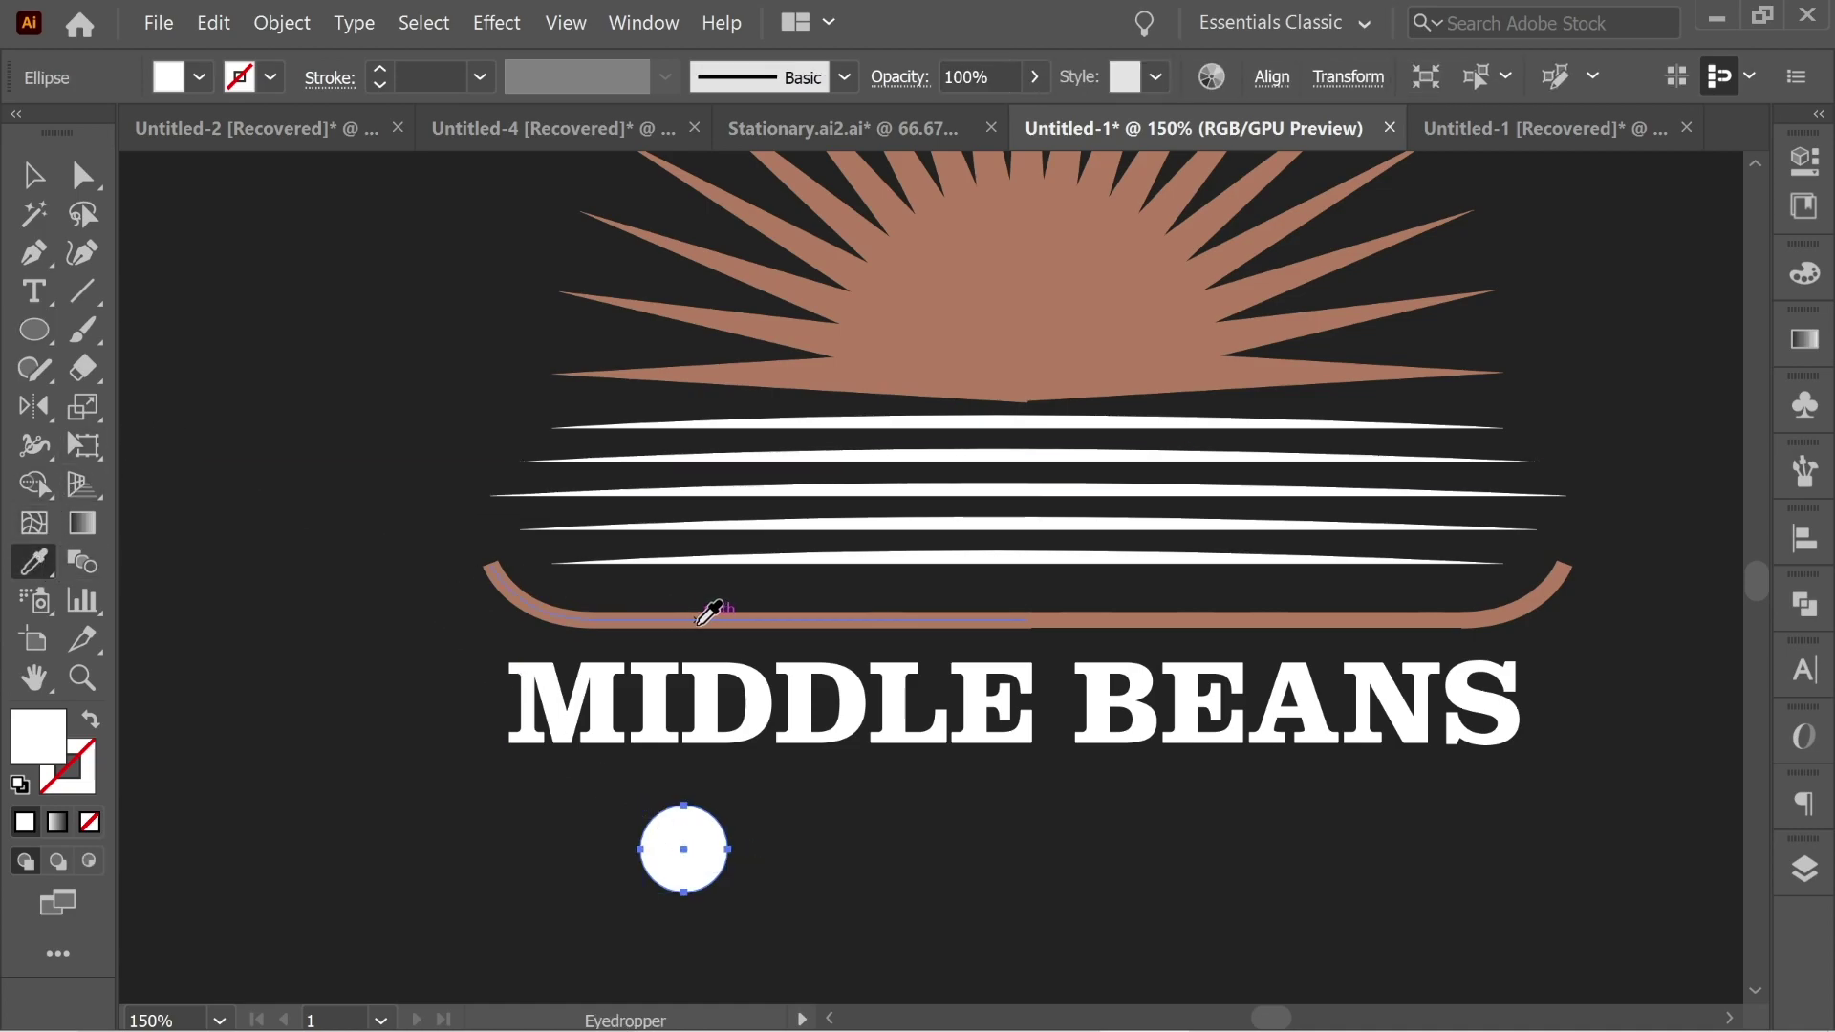
{"action": "left_click", "coordinate": [698, 621]}
Place a copy of the brown ring to the right of the first
{"action": "left_click", "coordinate": [34, 175]}
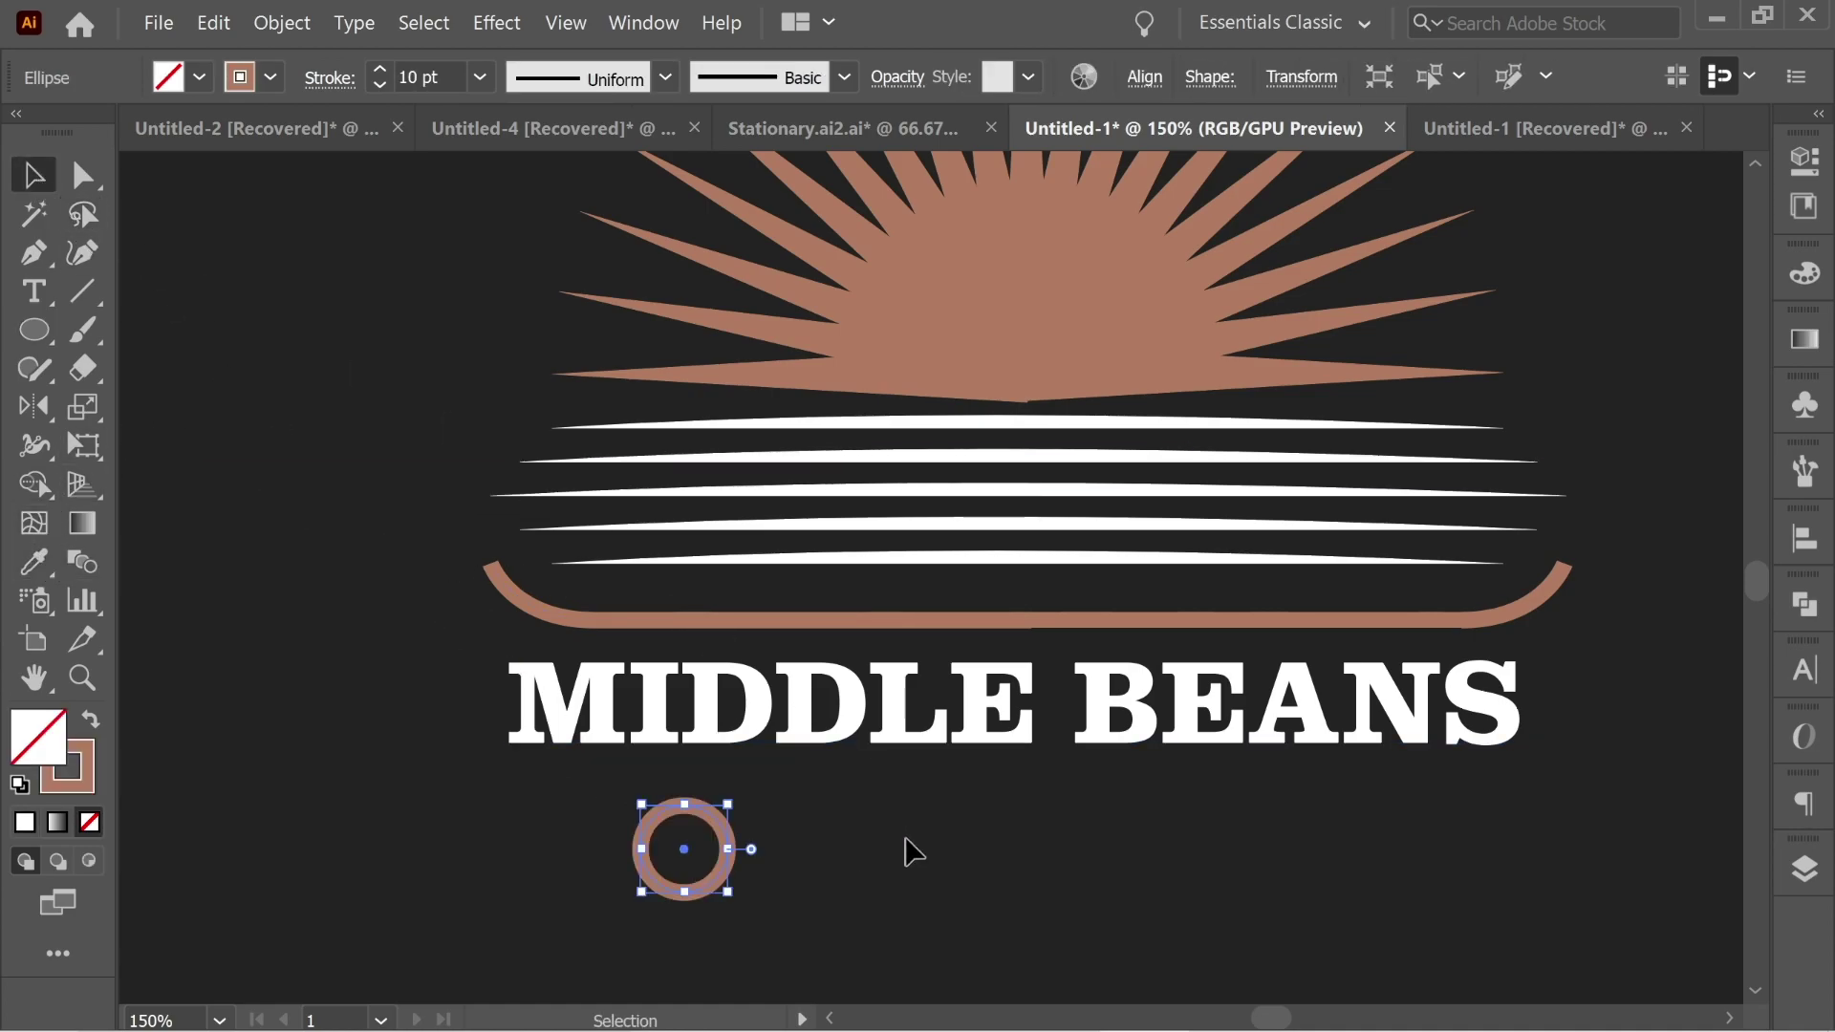
{"action": "scroll", "coordinate": [992, 787], "scroll_direction": "down", "scroll_amount": 2}
{"action": "scroll", "coordinate": [992, 787], "scroll_direction": "left", "scroll_amount": 1}
{"action": "left_click_drag", "start_coordinate": [800, 727], "coordinate": [1355, 758]}
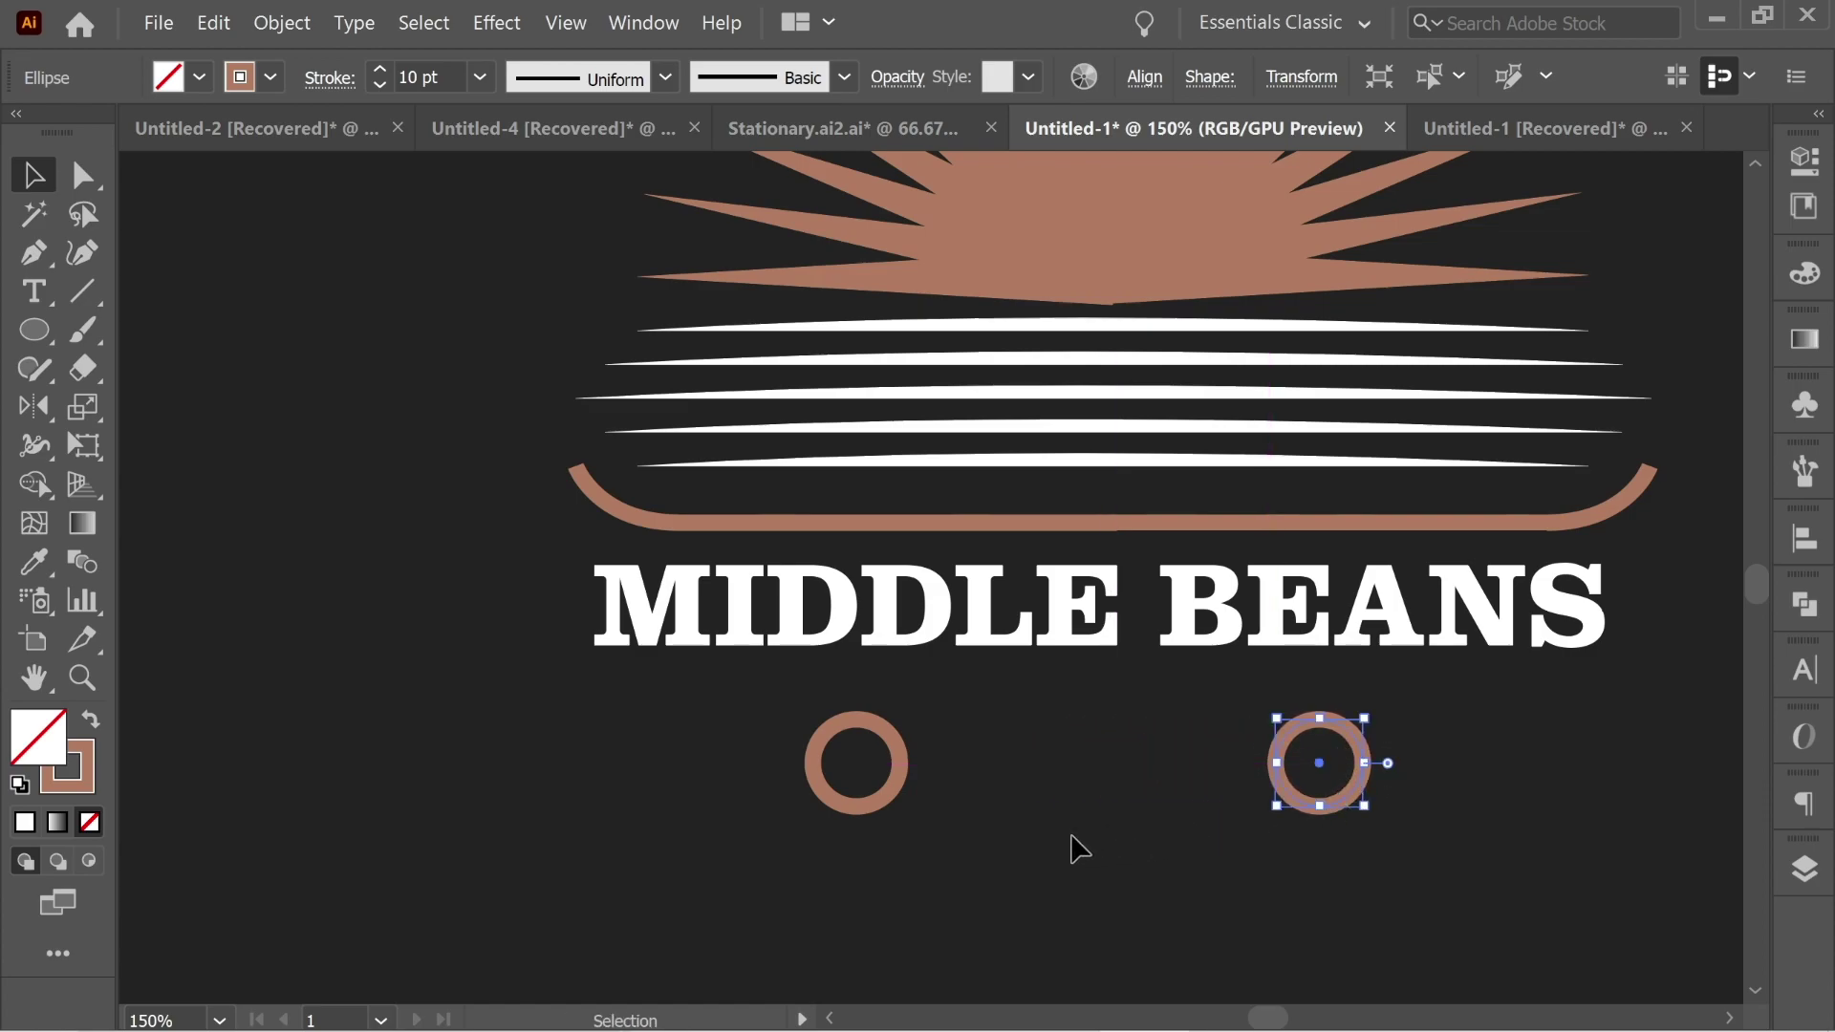
{"action": "left_click", "coordinate": [1133, 847]}
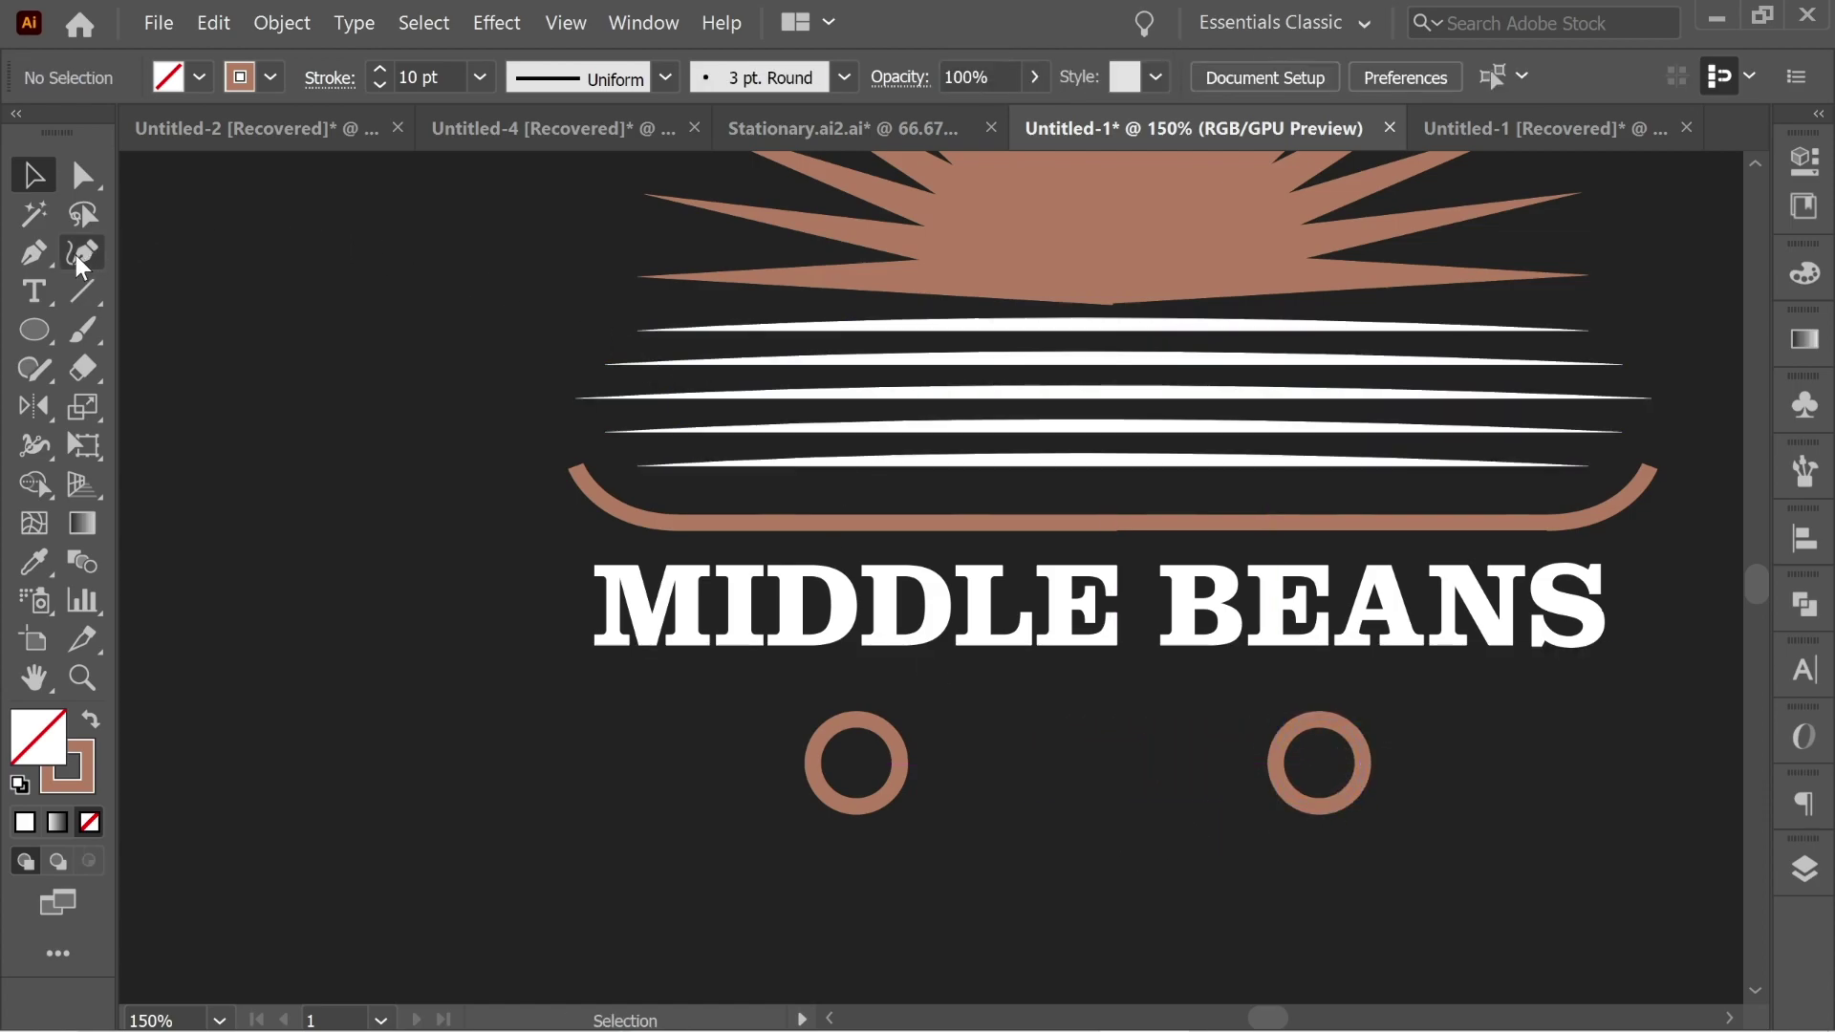
{"action": "left_click", "coordinate": [78, 178]}
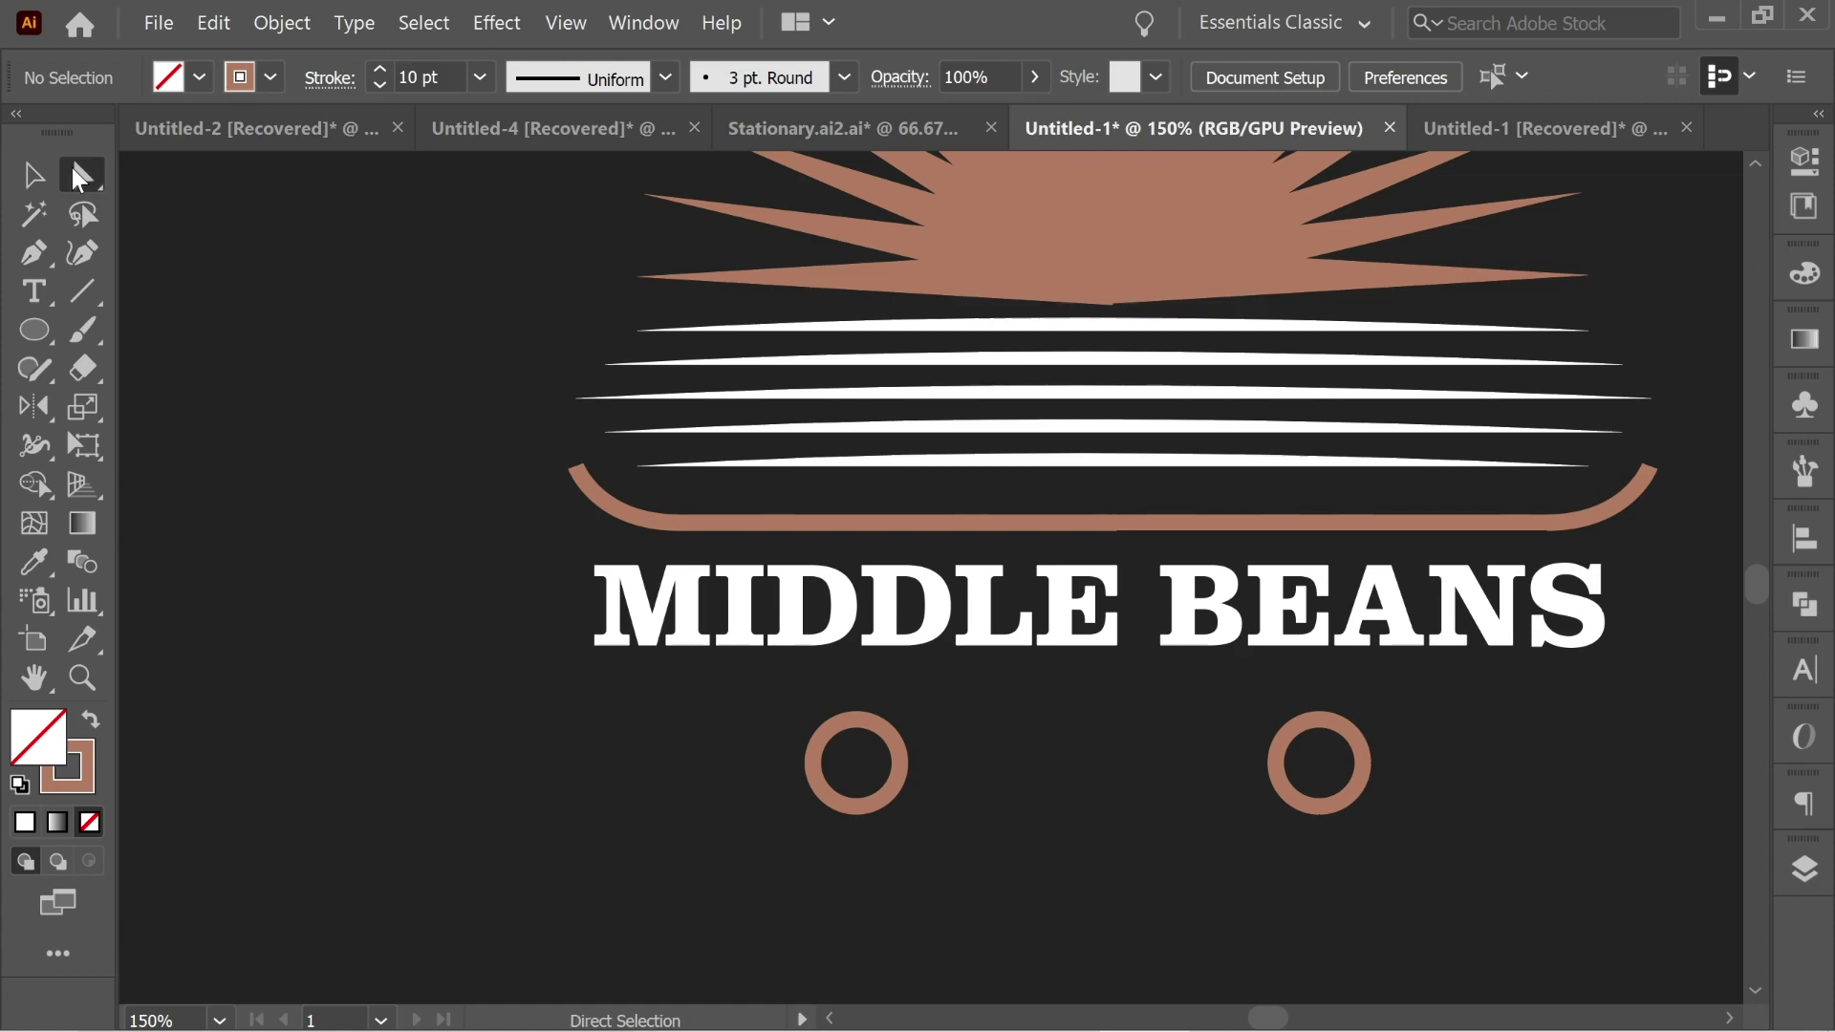
Delete one segment from each brown ring to open both of them
{"action": "left_click", "coordinate": [889, 738]}
{"action": "key", "text": "Delete"}
{"action": "left_click", "coordinate": [1046, 749]}
{"action": "left_click", "coordinate": [1293, 730]}
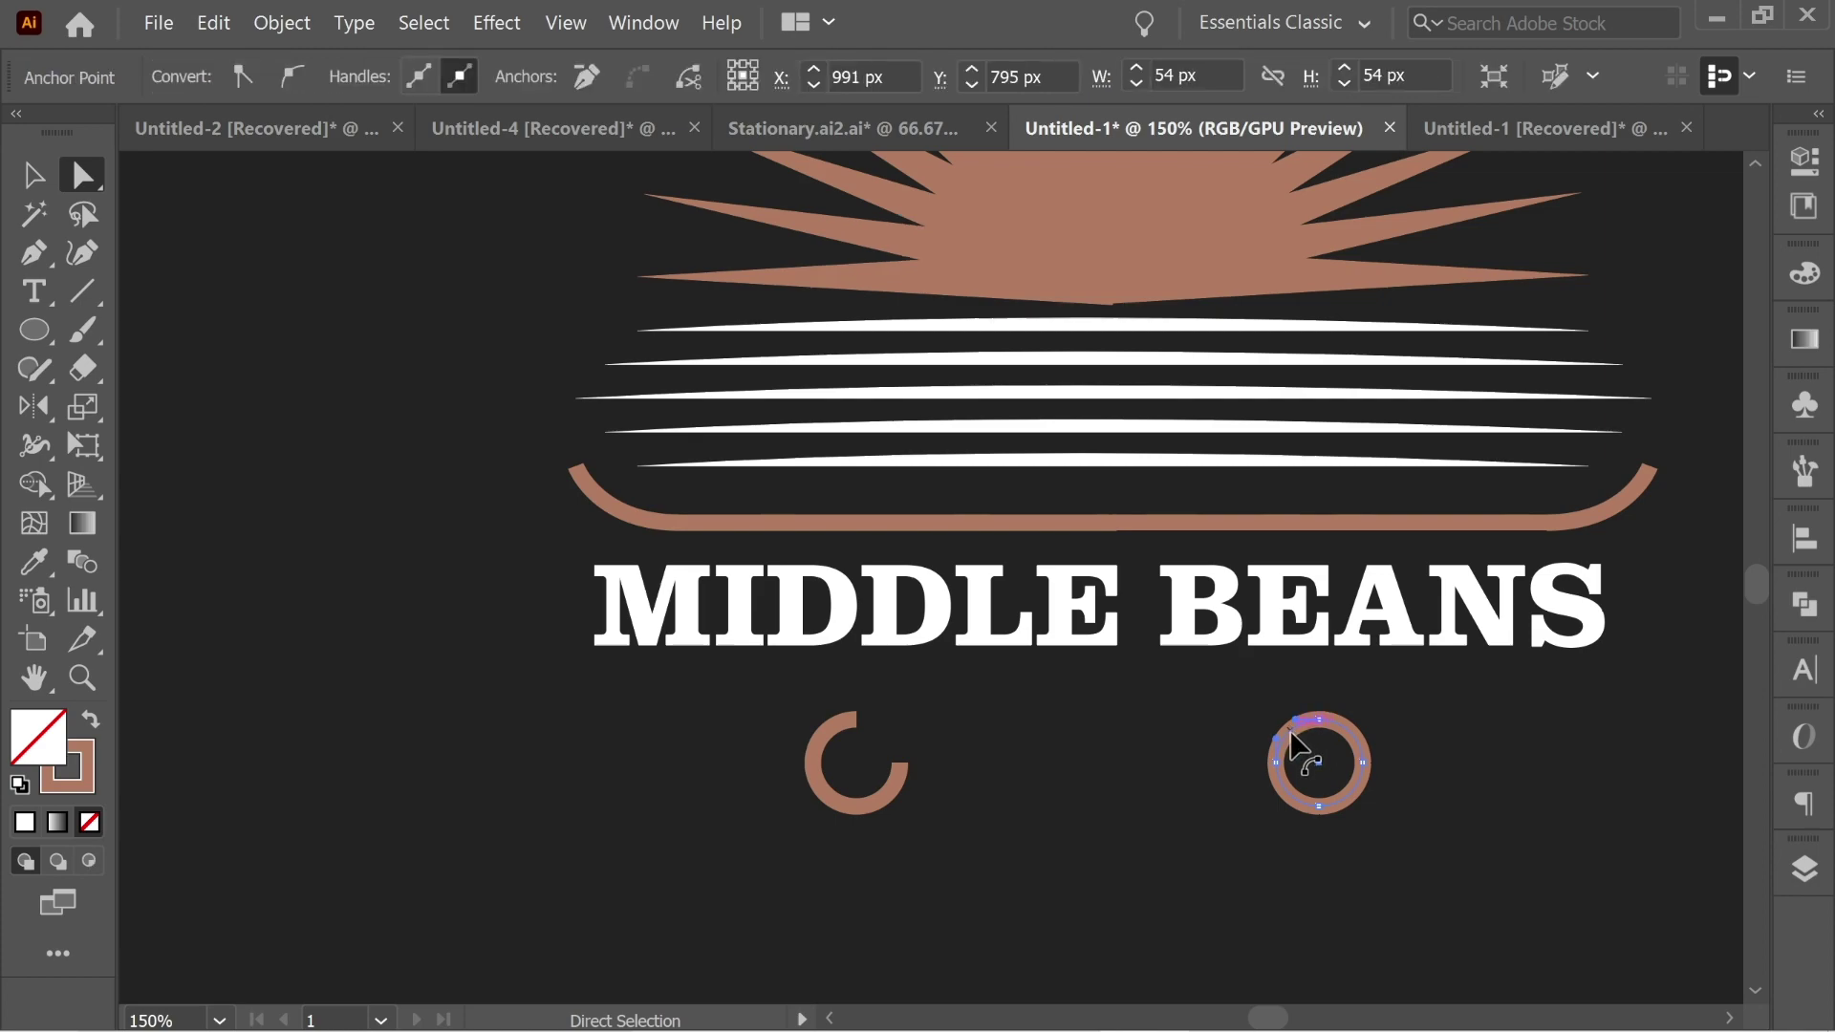
{"action": "key", "text": "Delete"}
{"action": "left_click", "coordinate": [1098, 717]}
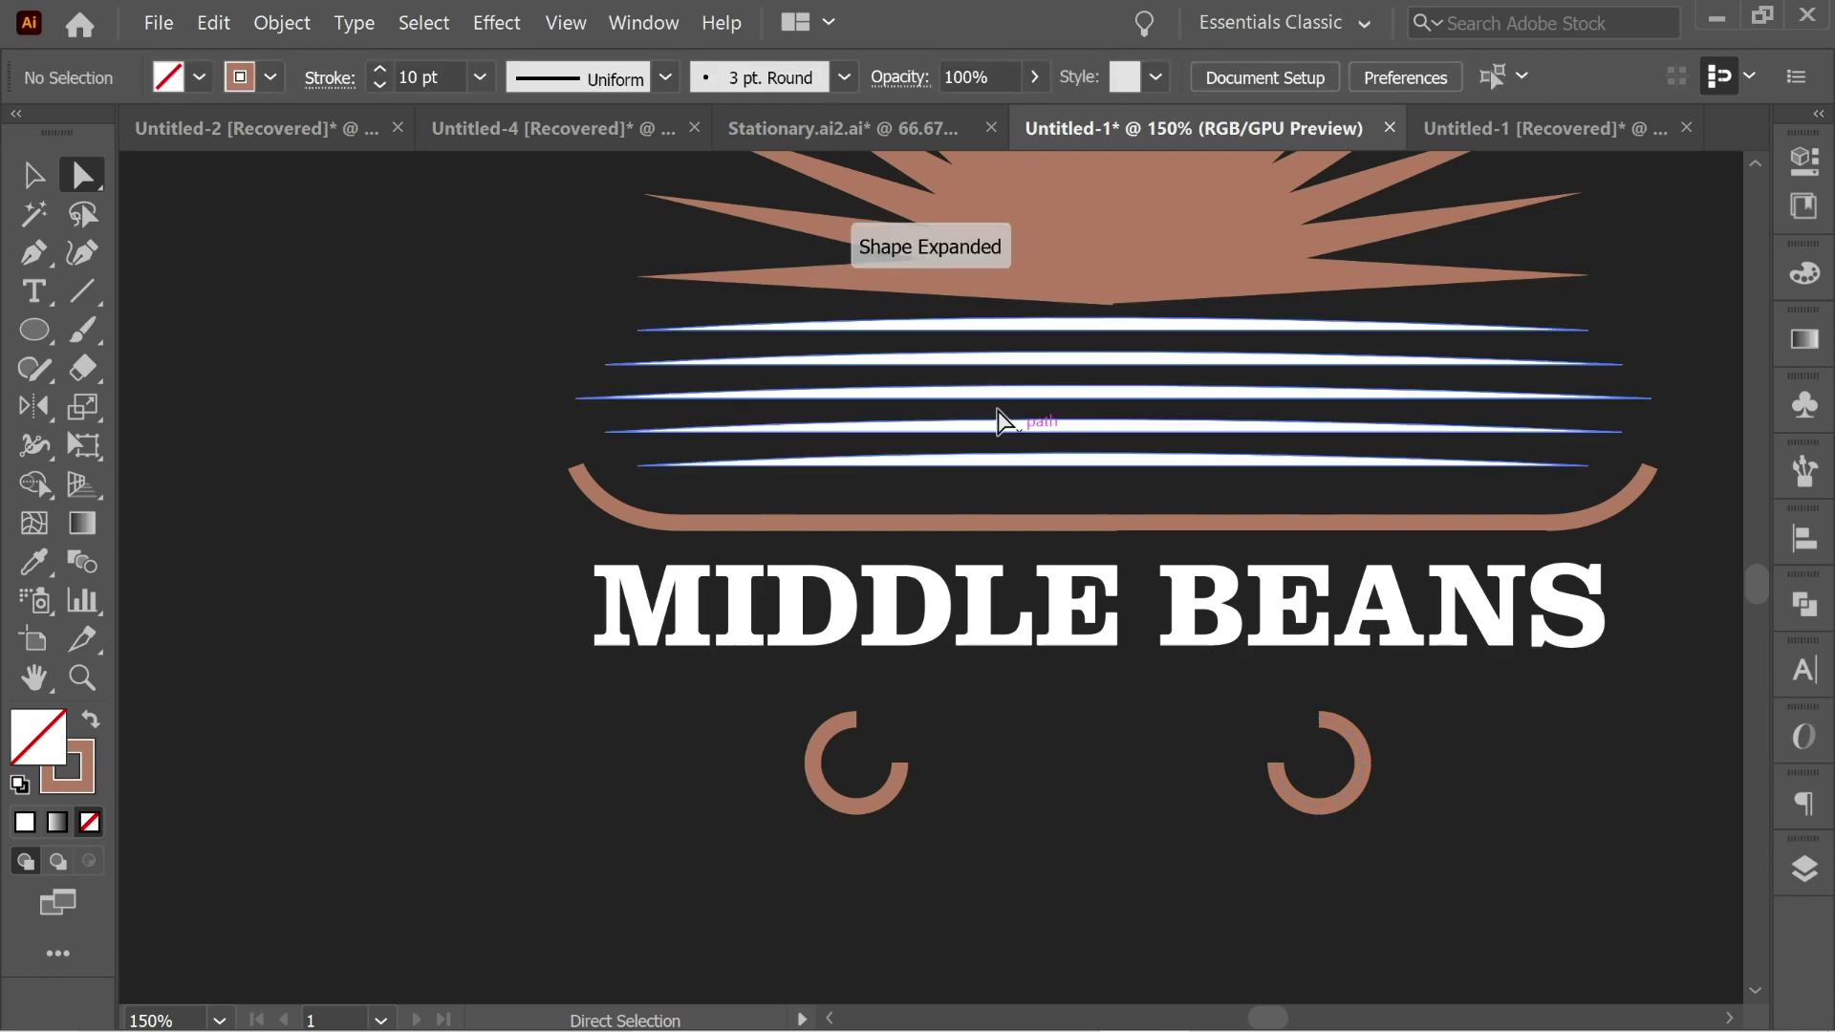
Join the open ring ends with an arching curve and centre the scroll under the text
{"action": "left_click", "coordinate": [93, 258]}
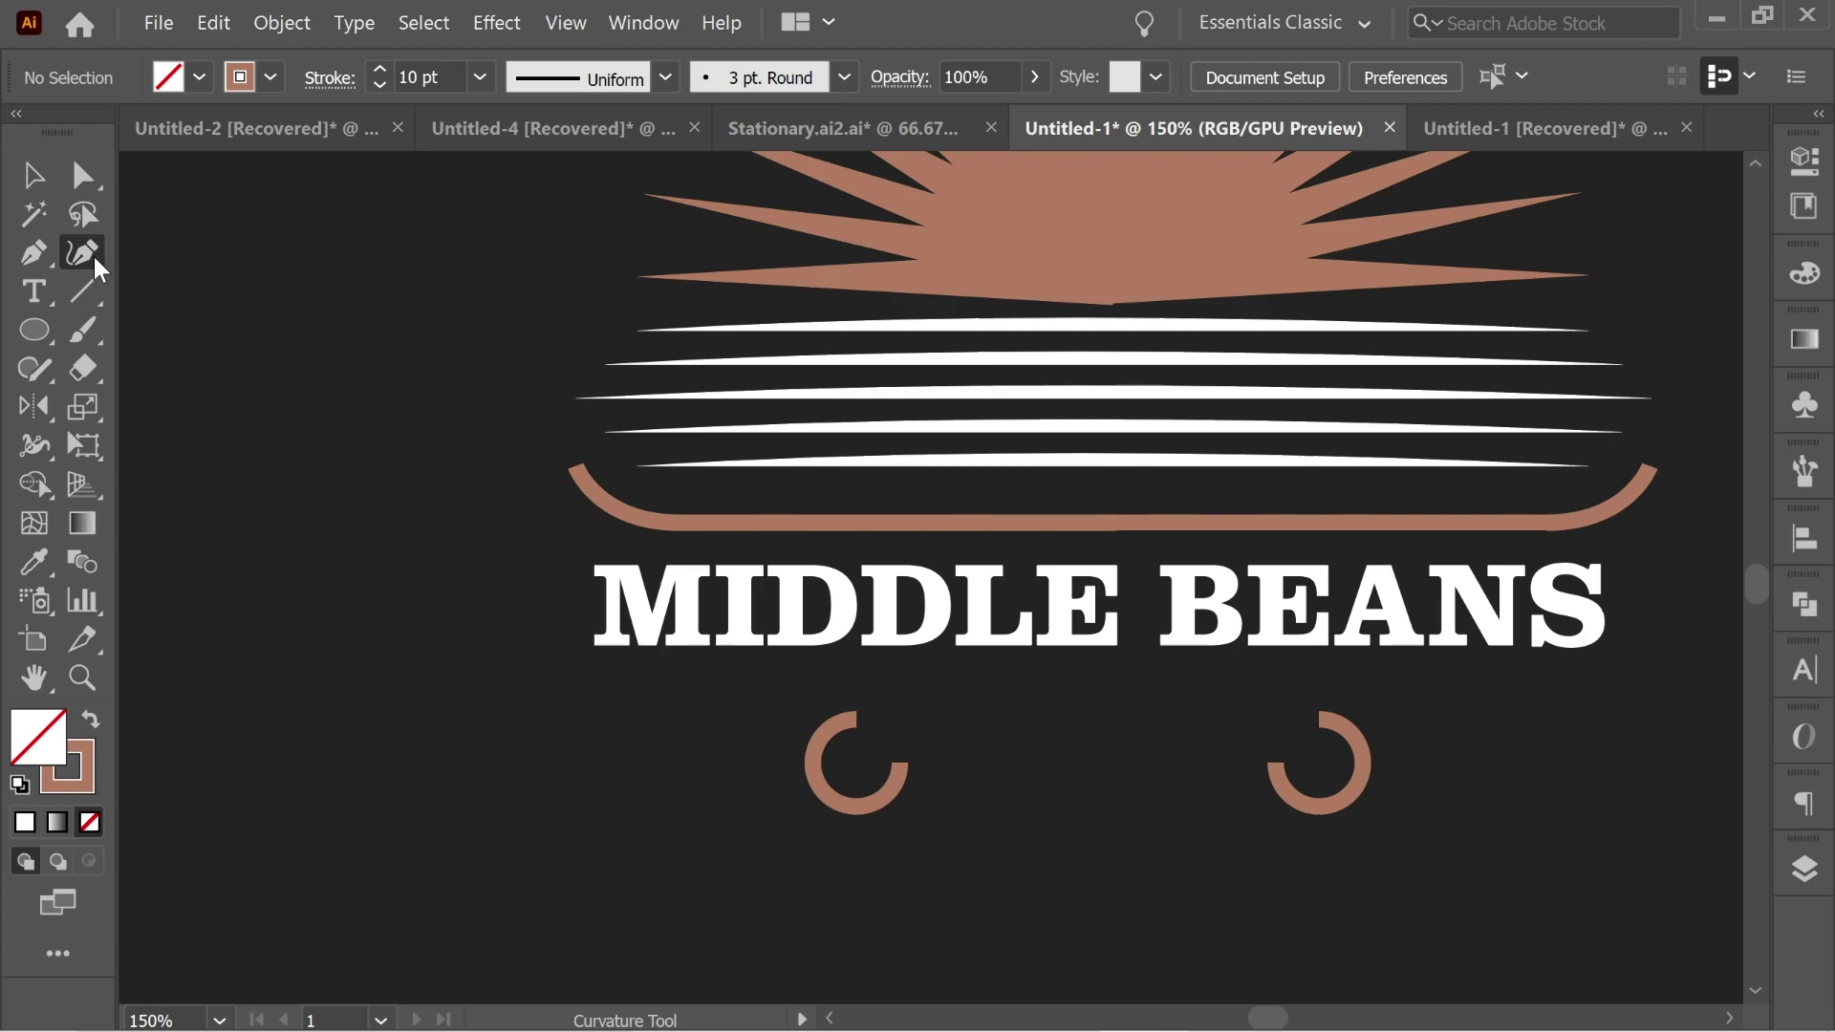
{"action": "left_click", "coordinate": [856, 720]}
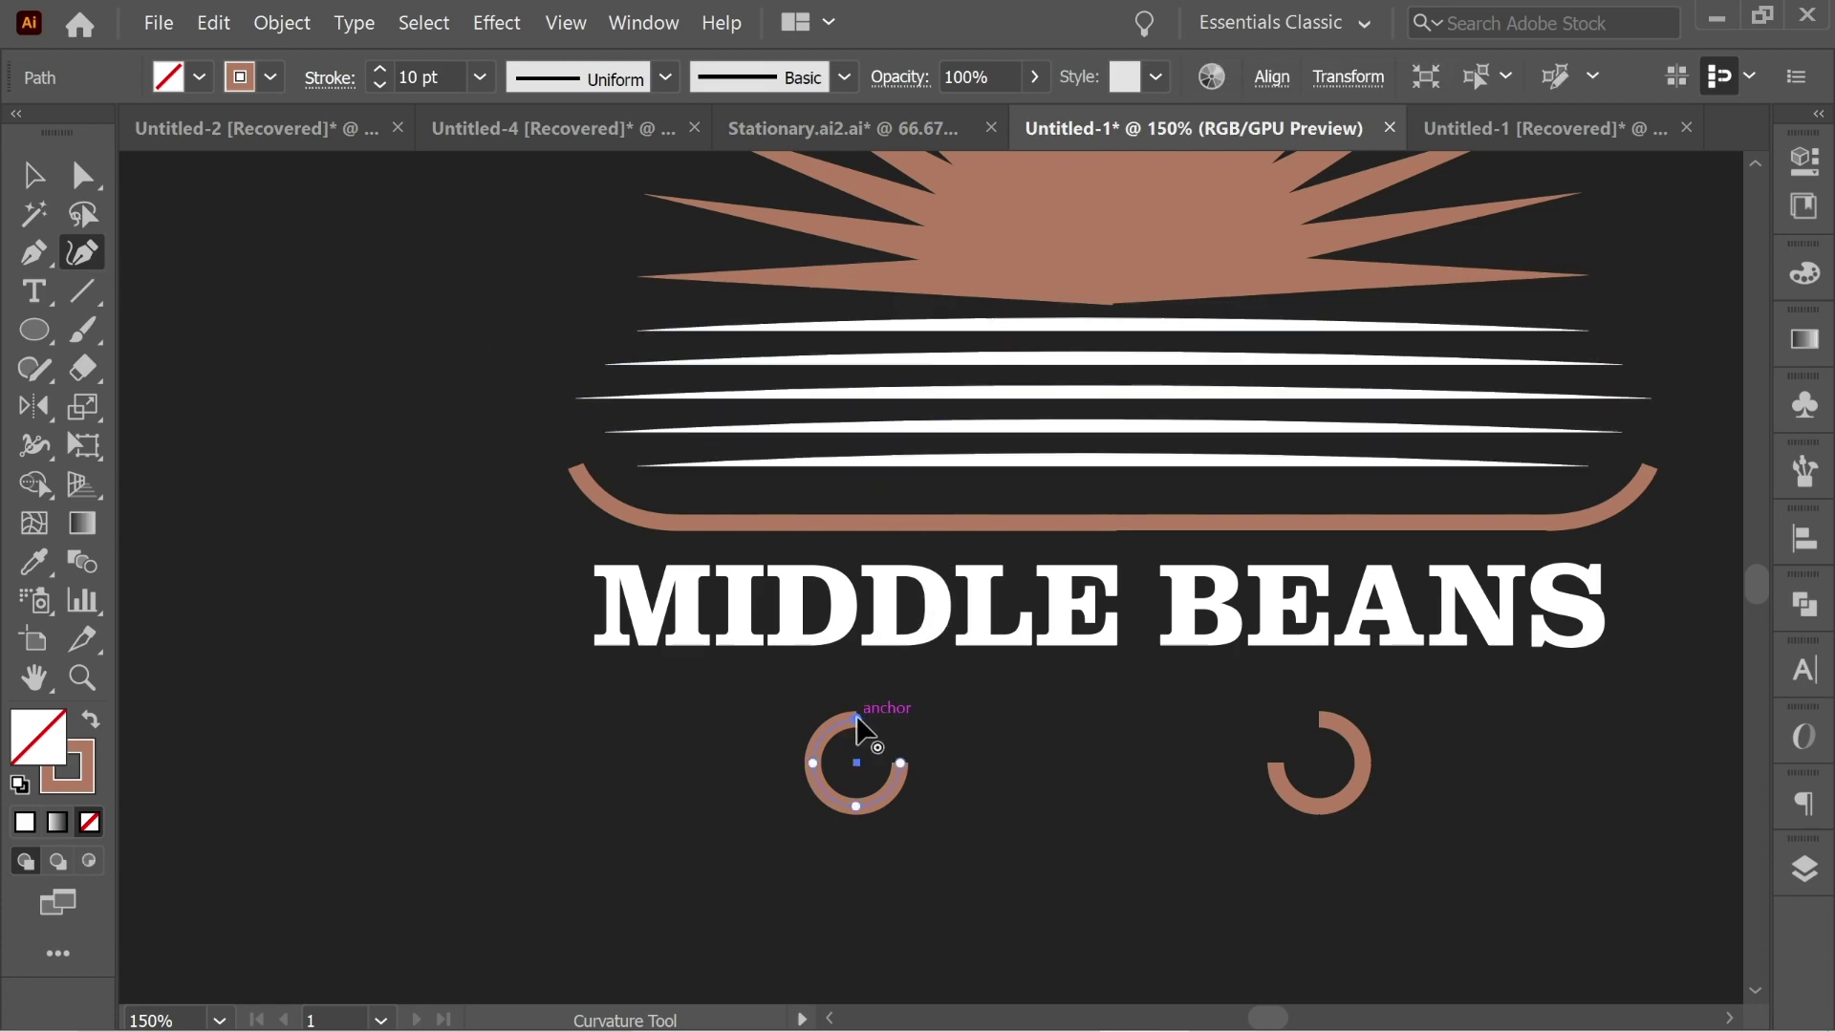
{"action": "left_click", "coordinate": [1326, 717]}
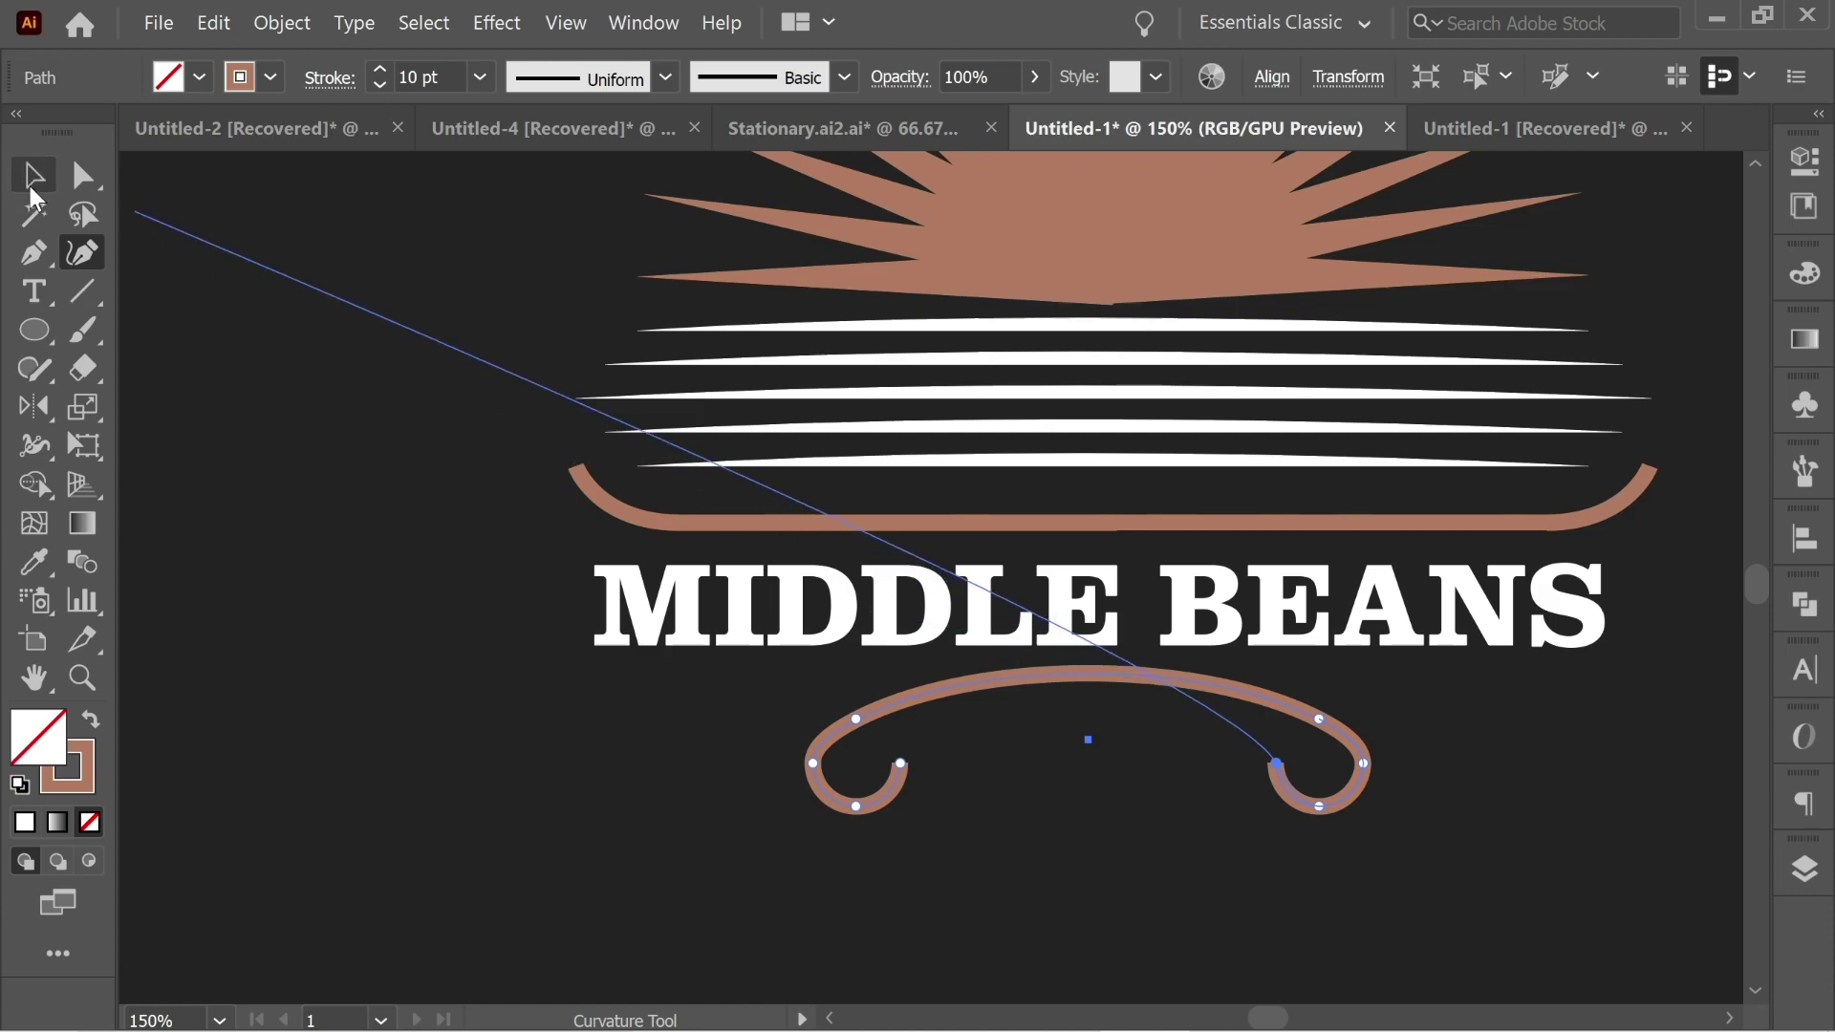
{"action": "left_click", "coordinate": [31, 189]}
{"action": "mouse_move", "coordinate": [1140, 690]}
{"action": "left_mouse_down"}
{"action": "mouse_move", "coordinate": [1114, 705]}
{"action": "mouse_move", "coordinate": [1185, 707]}
{"action": "mouse_move", "coordinate": [1166, 715]}
{"action": "mouse_move", "coordinate": [1139, 686]}
{"action": "left_mouse_up"}
Join the two halves of the bowl curve into a single path
{"action": "left_click", "coordinate": [1293, 808]}
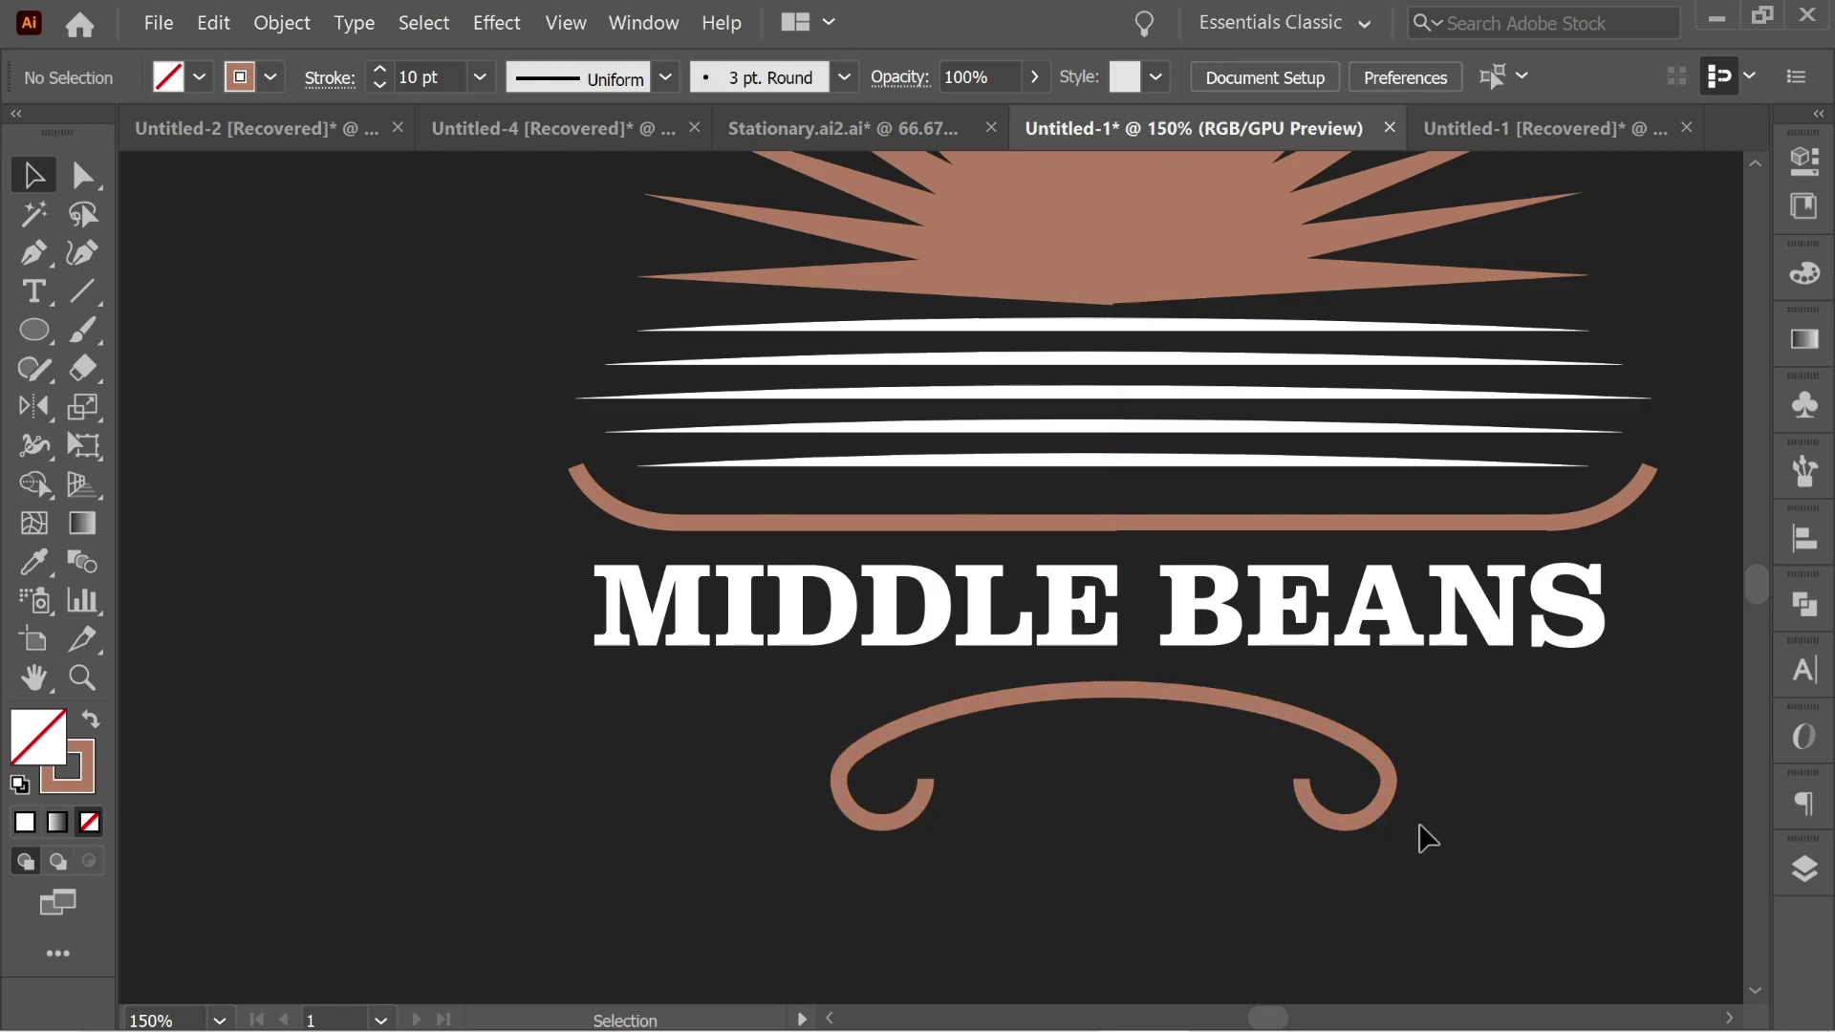
{"action": "left_click_drag", "start_coordinate": [1275, 710], "coordinate": [1197, 711]}
{"action": "left_click", "coordinate": [1159, 525]}
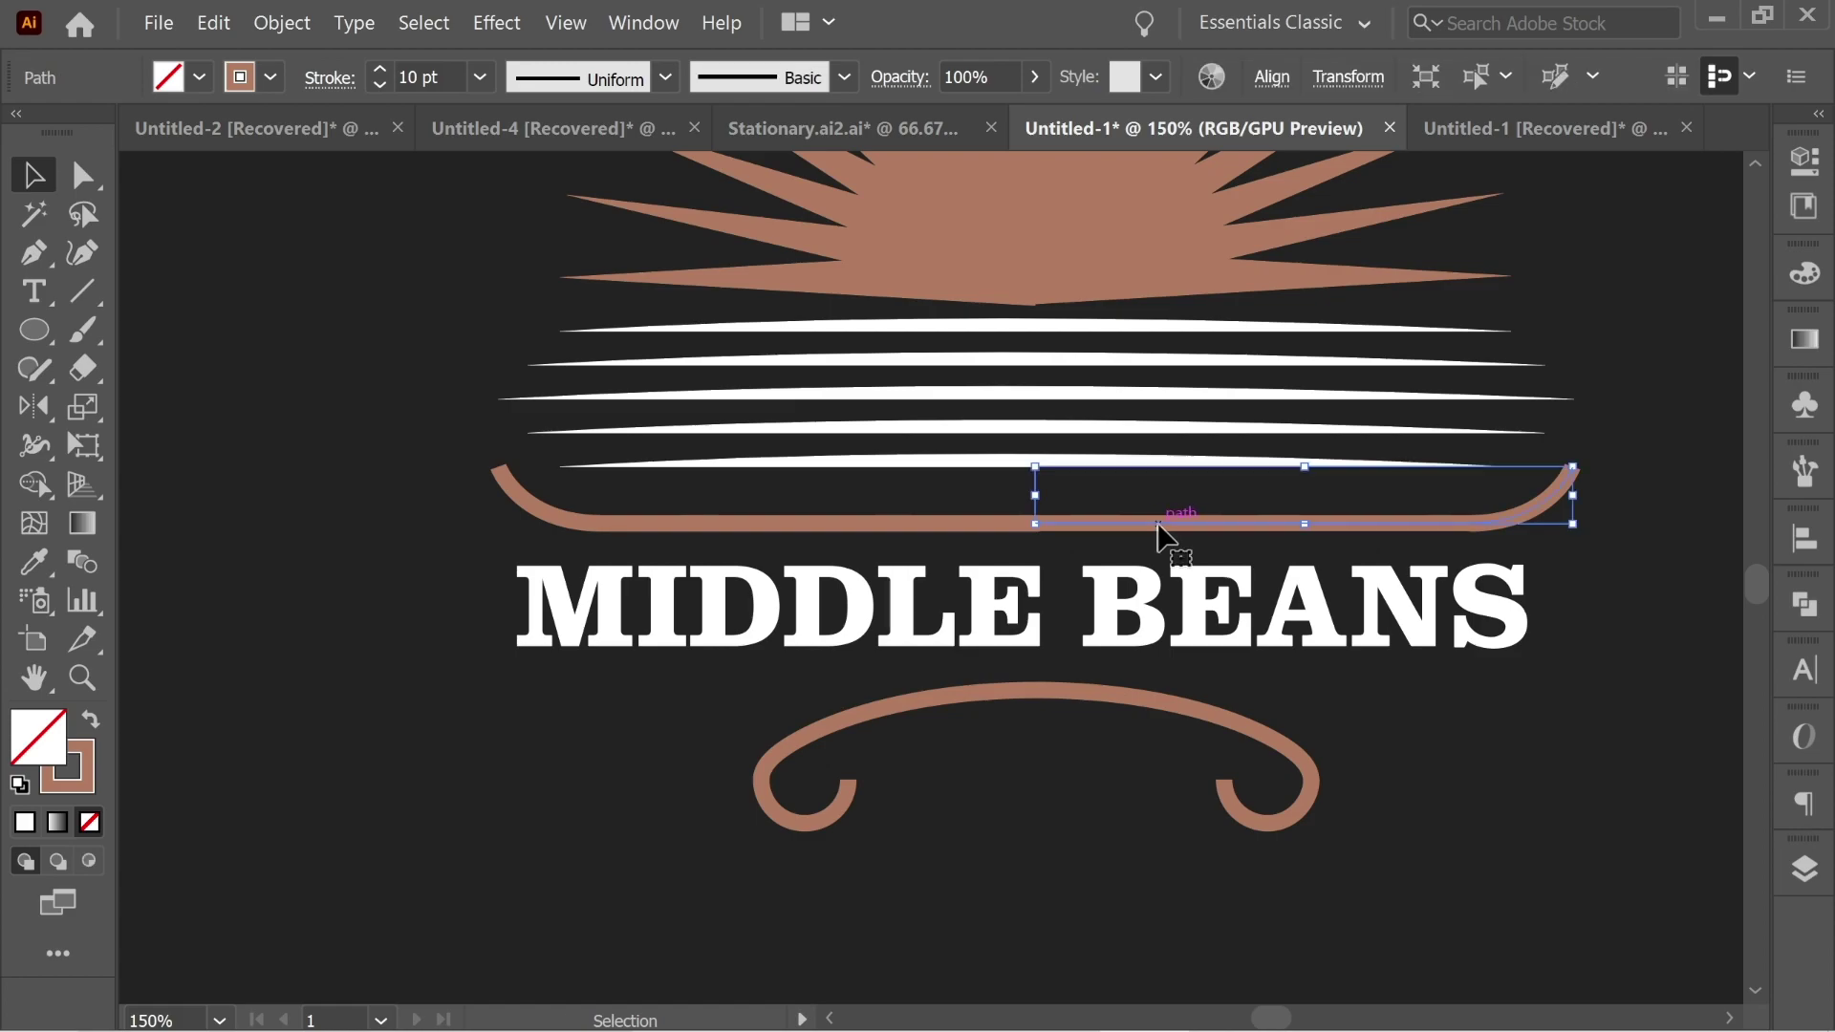
{"action": "left_click", "coordinate": [935, 524], "text": "shift"}
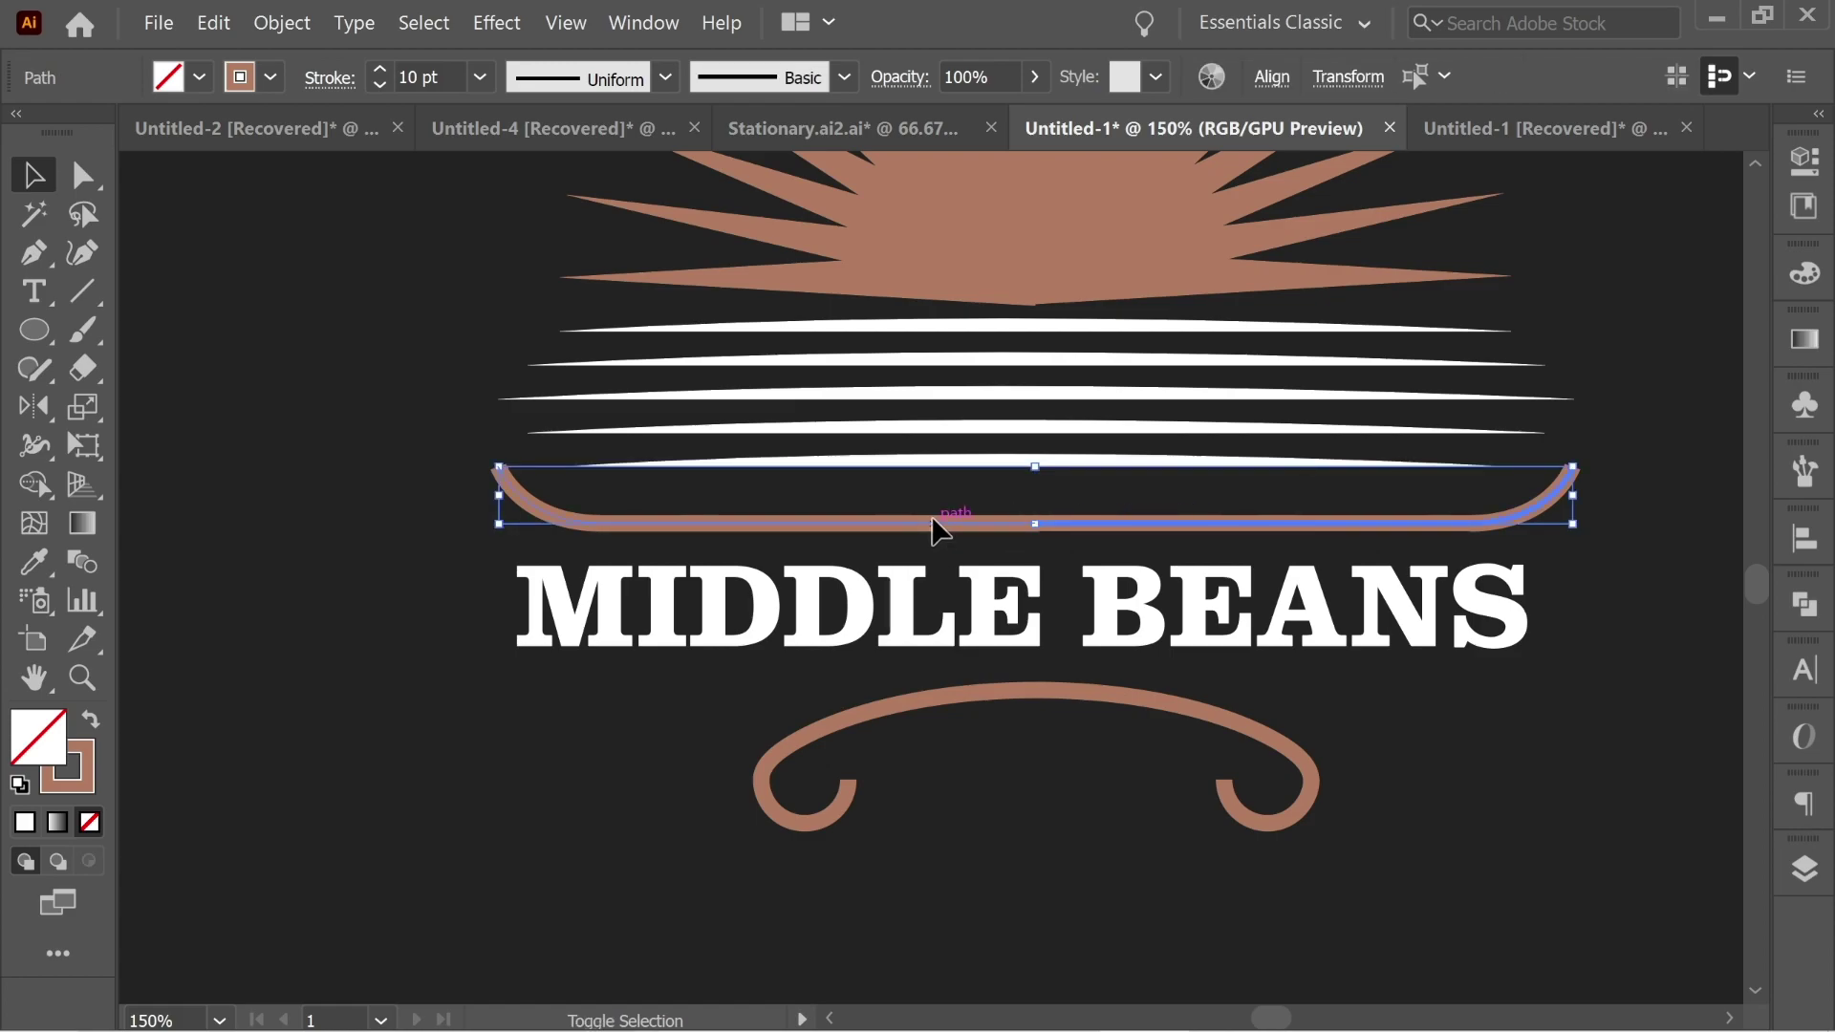
{"action": "left_click", "coordinate": [269, 28]}
{"action": "mouse_move", "coordinate": [583, 612]}
{"action": "left_click", "coordinate": [723, 612]}
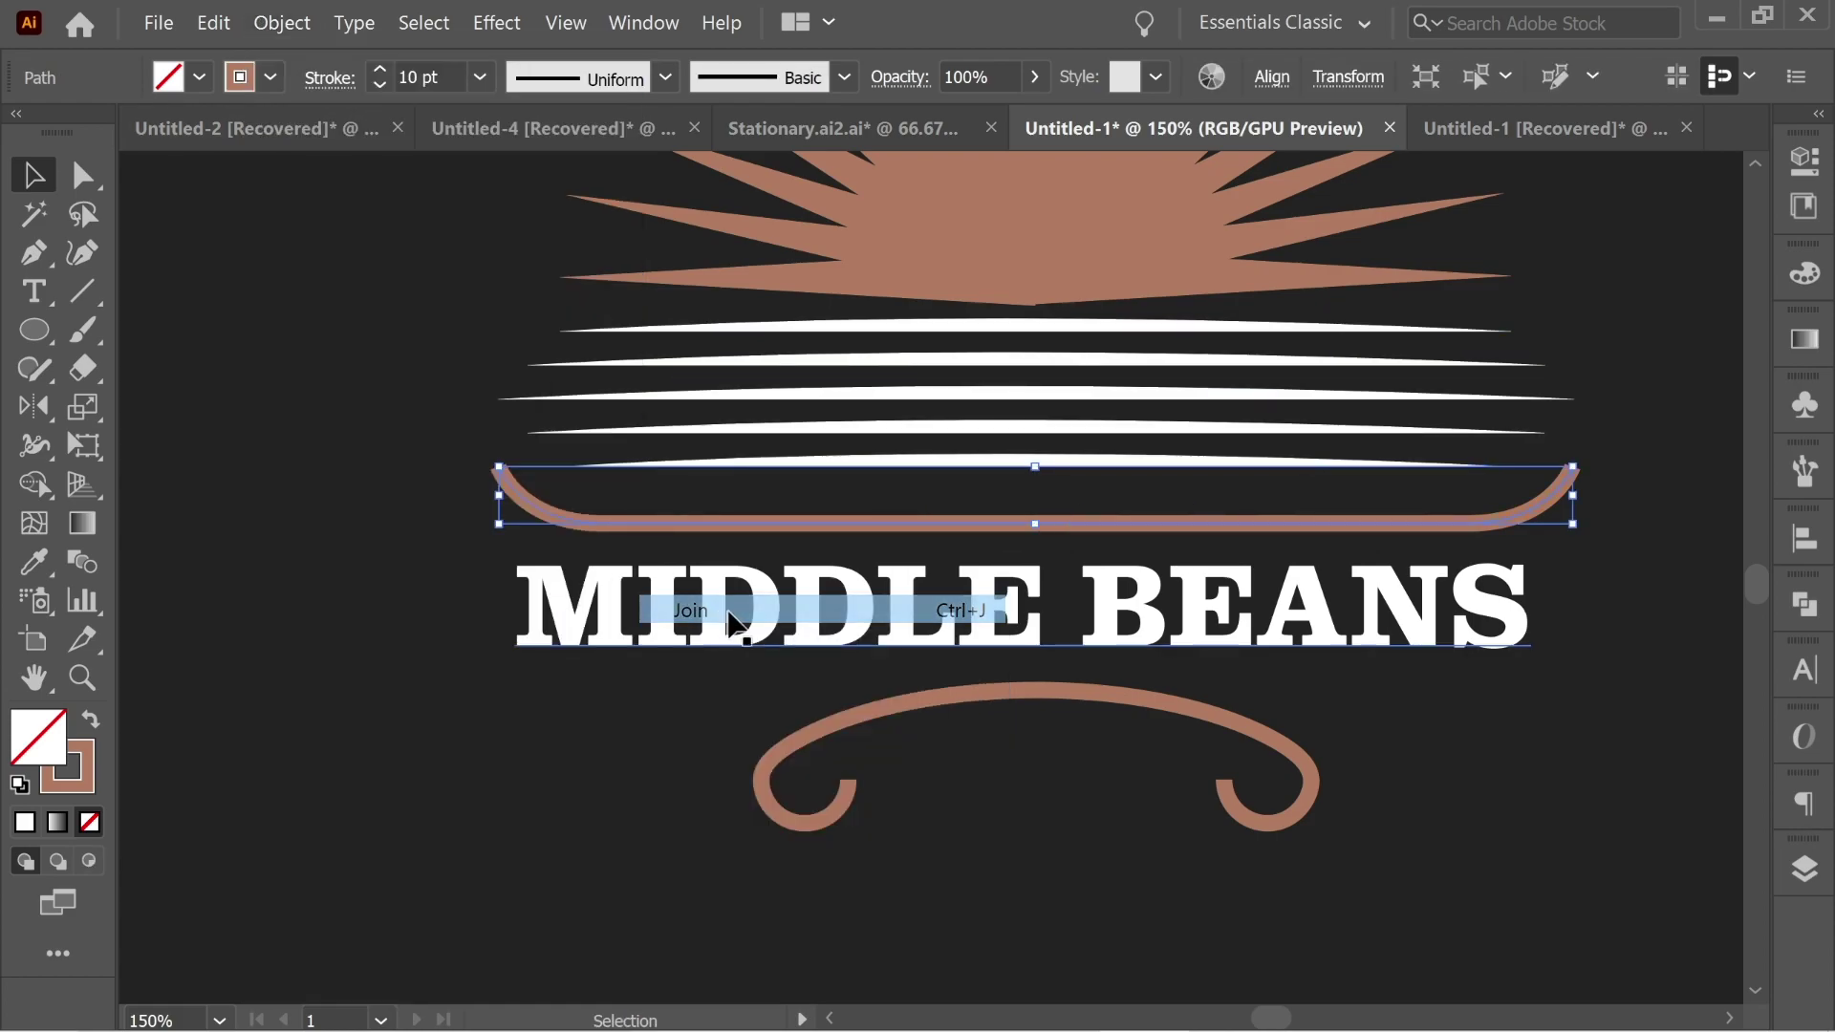
{"action": "left_click", "coordinate": [1163, 667]}
Expand the bowl curve and scroll strokes into filled shapes
{"action": "left_click", "coordinate": [1101, 524]}
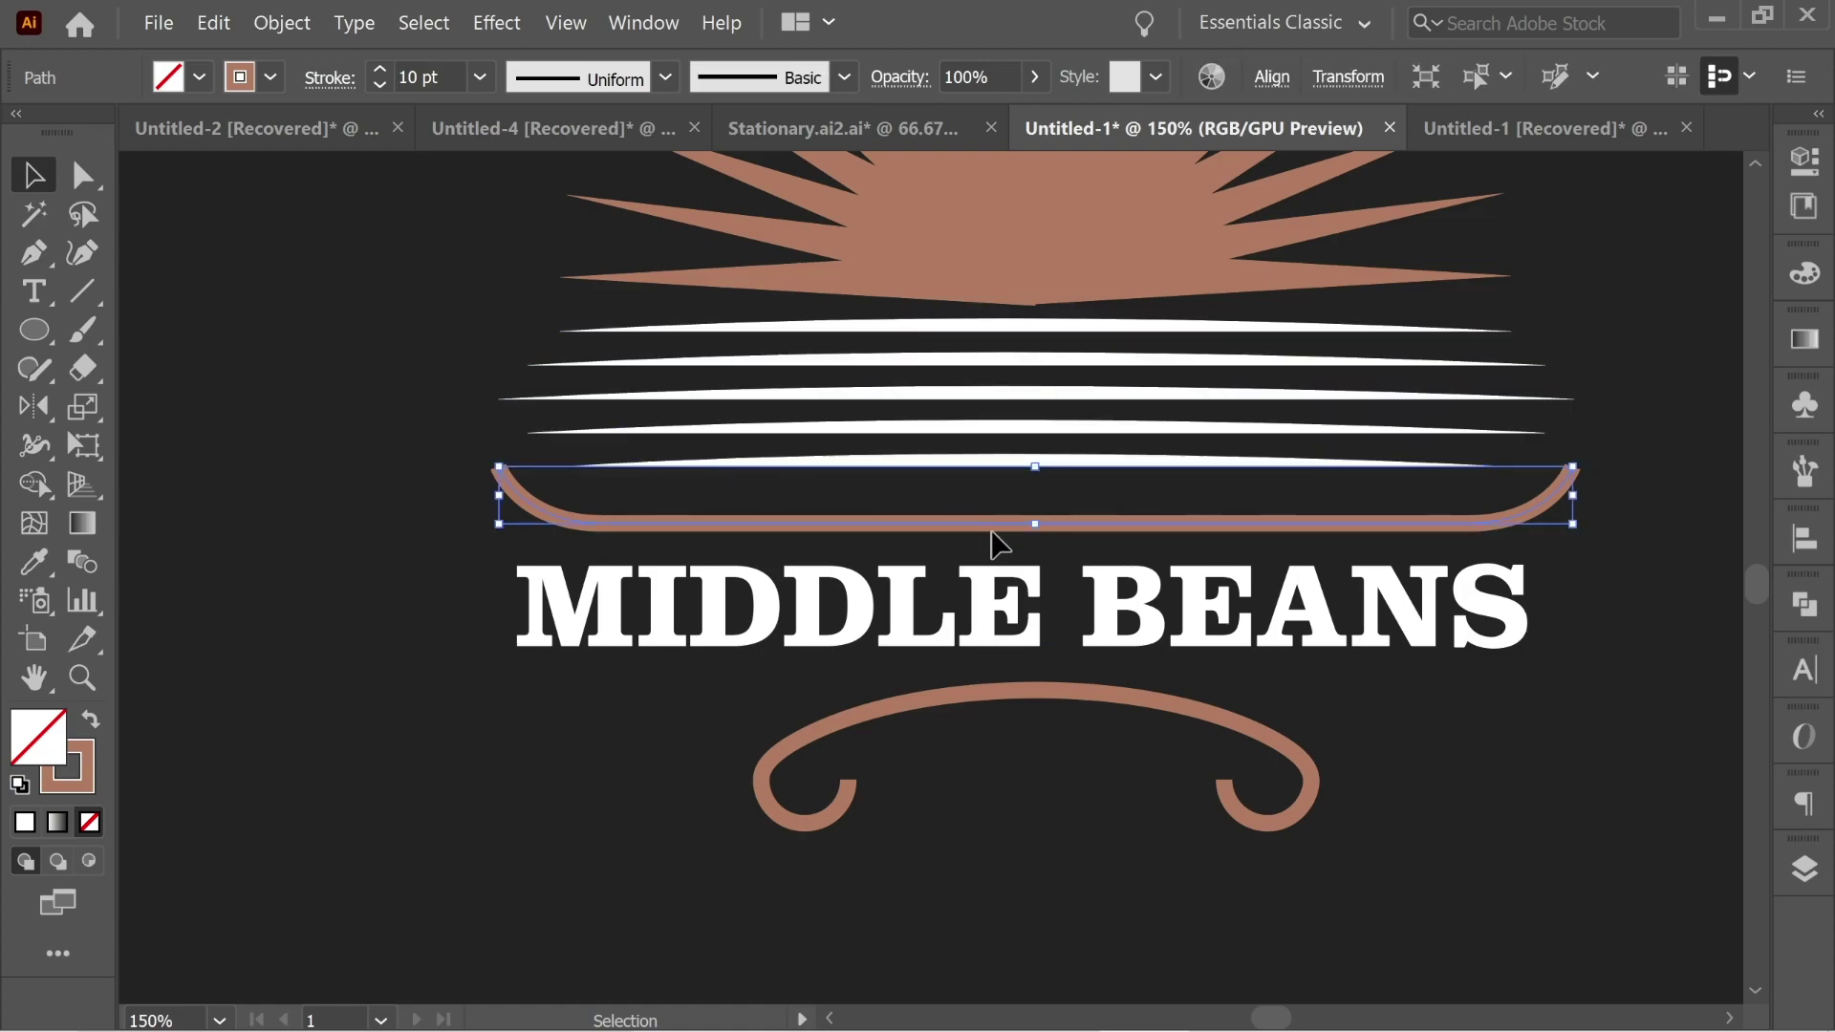
{"action": "left_click", "coordinate": [1526, 770]}
{"action": "left_click", "coordinate": [1303, 526]}
{"action": "left_click", "coordinate": [1167, 702], "text": "shift"}
{"action": "left_click", "coordinate": [283, 23]}
{"action": "left_click", "coordinate": [344, 315]}
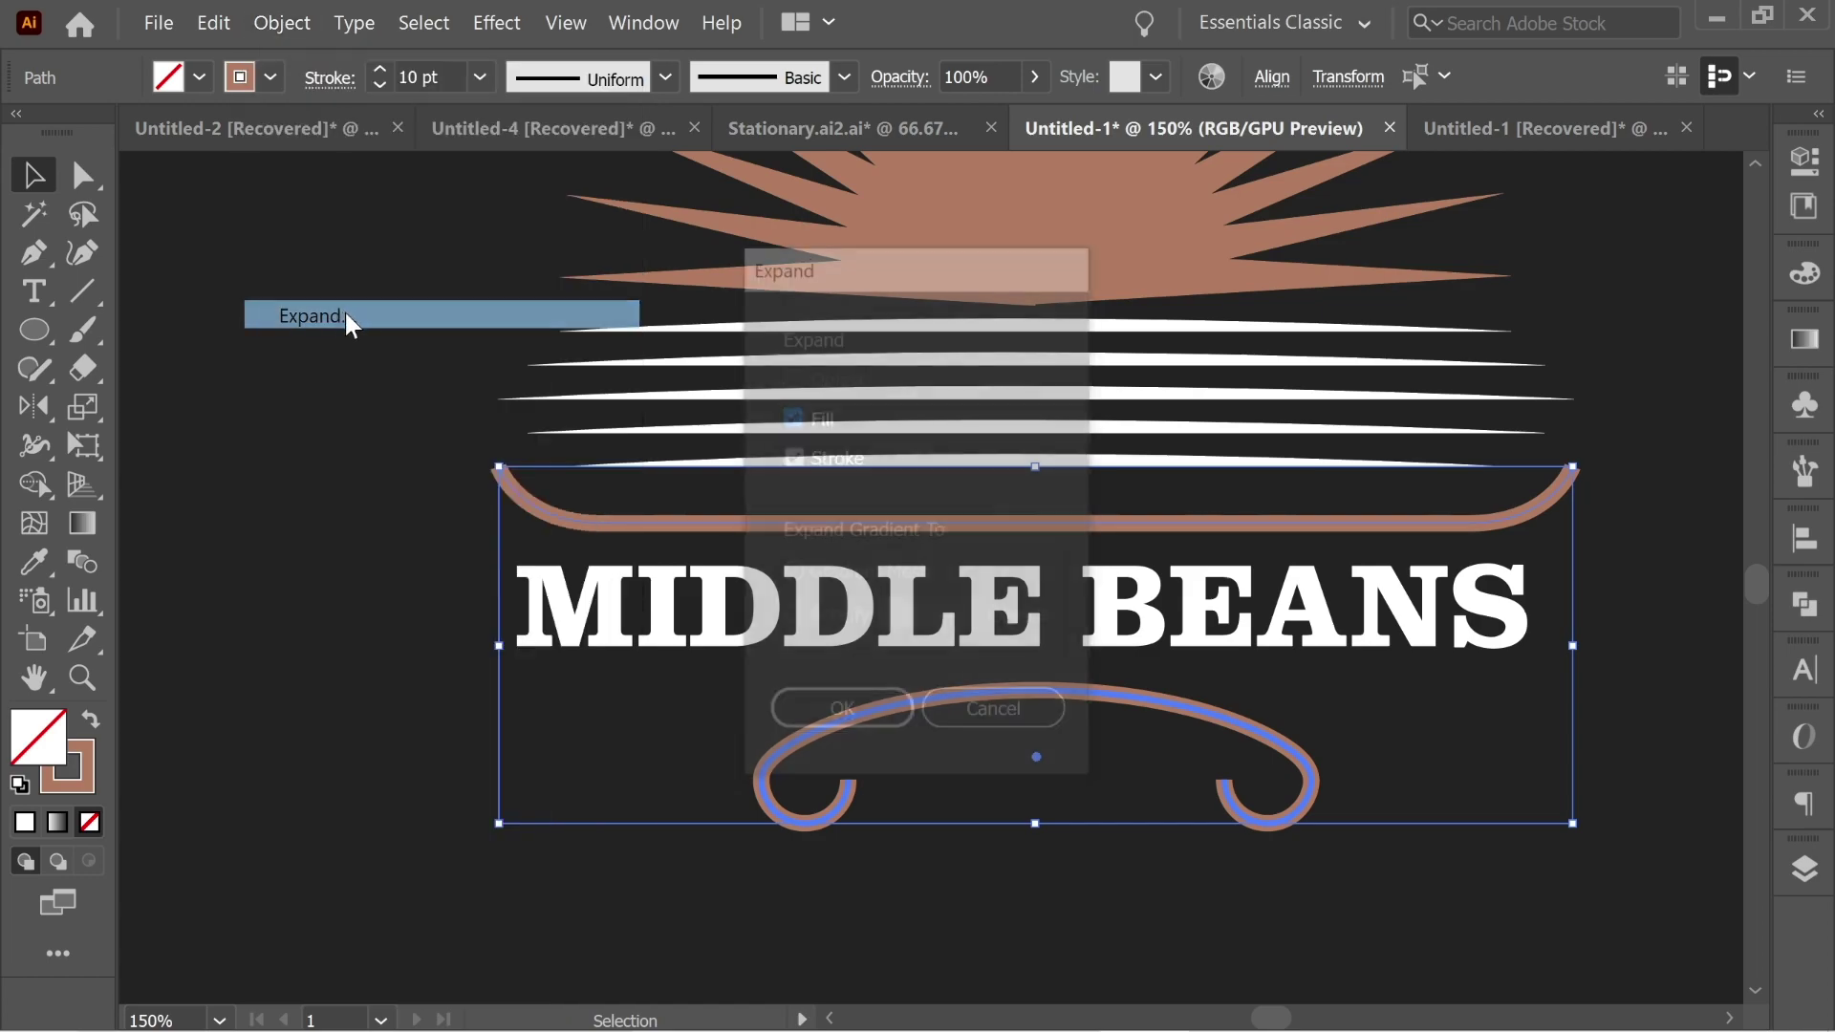
{"action": "key", "text": "Return"}
{"action": "left_click", "coordinate": [1286, 764]}
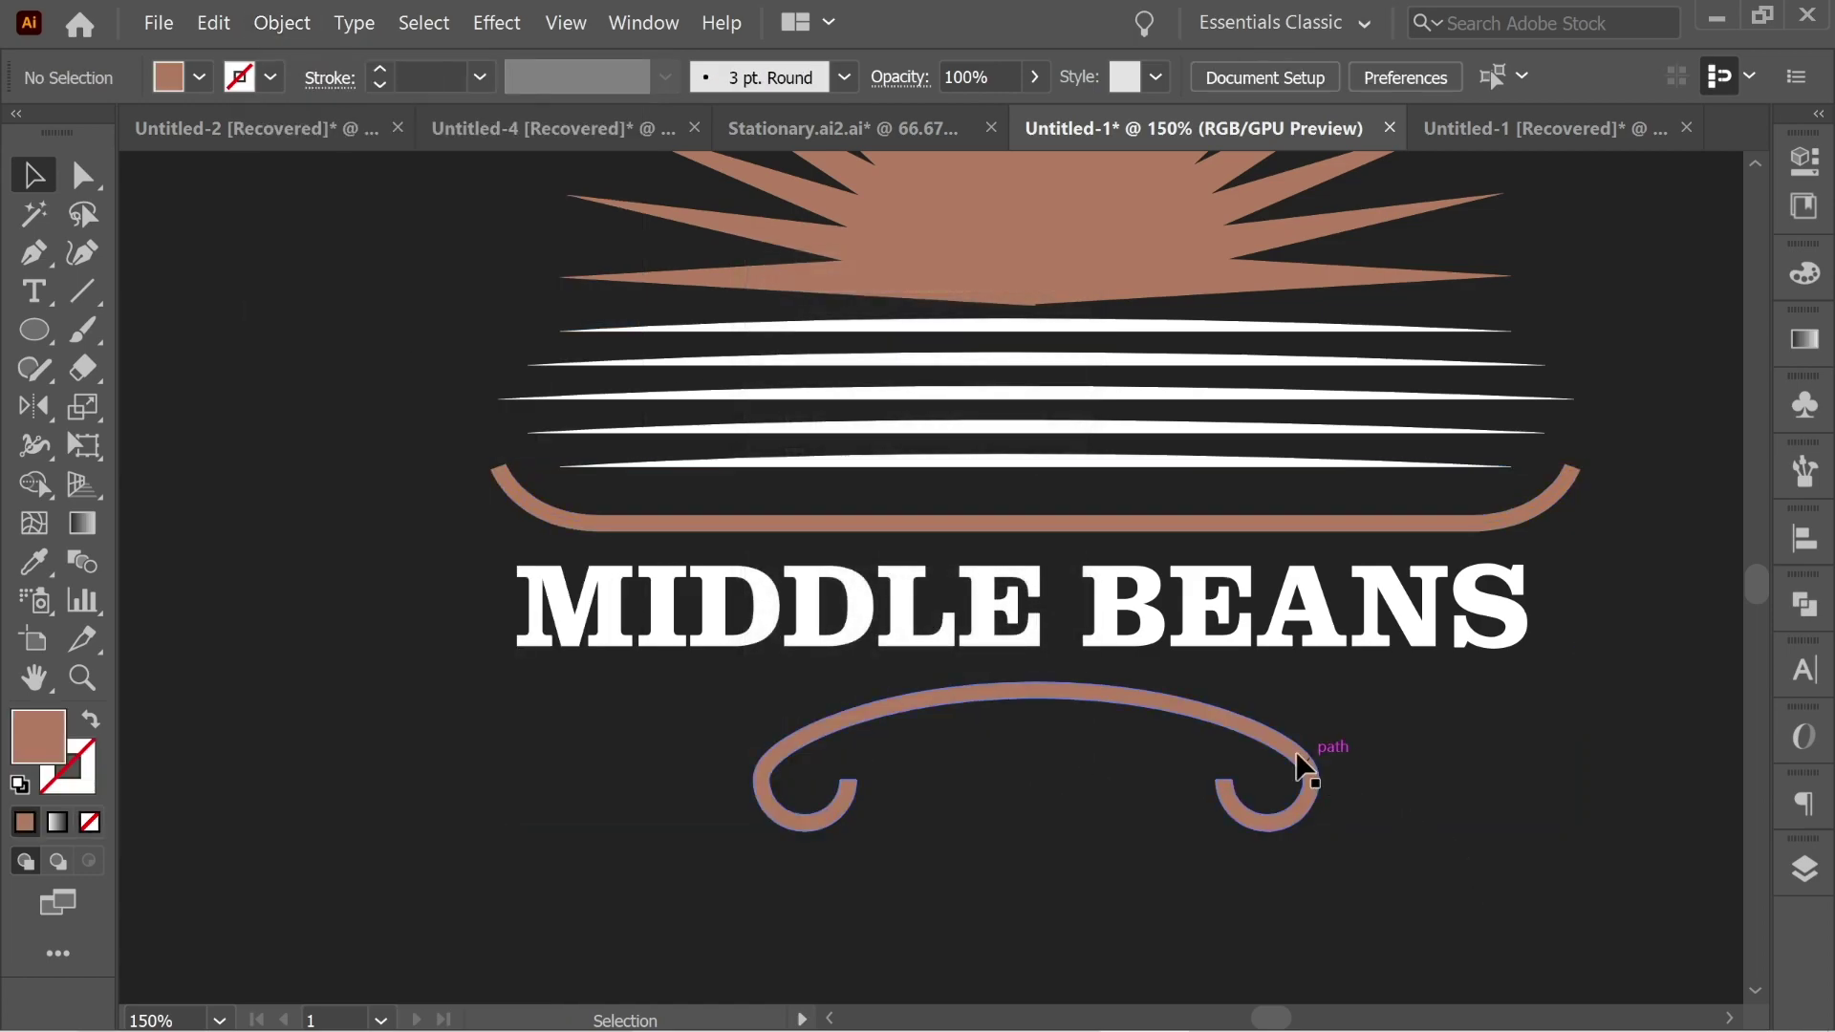
{"action": "left_click", "coordinate": [1229, 721]}
{"action": "left_click", "coordinate": [1137, 523], "text": "shift"}
{"action": "left_click", "coordinate": [1606, 751]}
Nudge the bowl, MIDDLE BEANS title and scroll up together, then zoom out
{"action": "left_click_drag", "start_coordinate": [1283, 464], "coordinate": [1237, 514]}
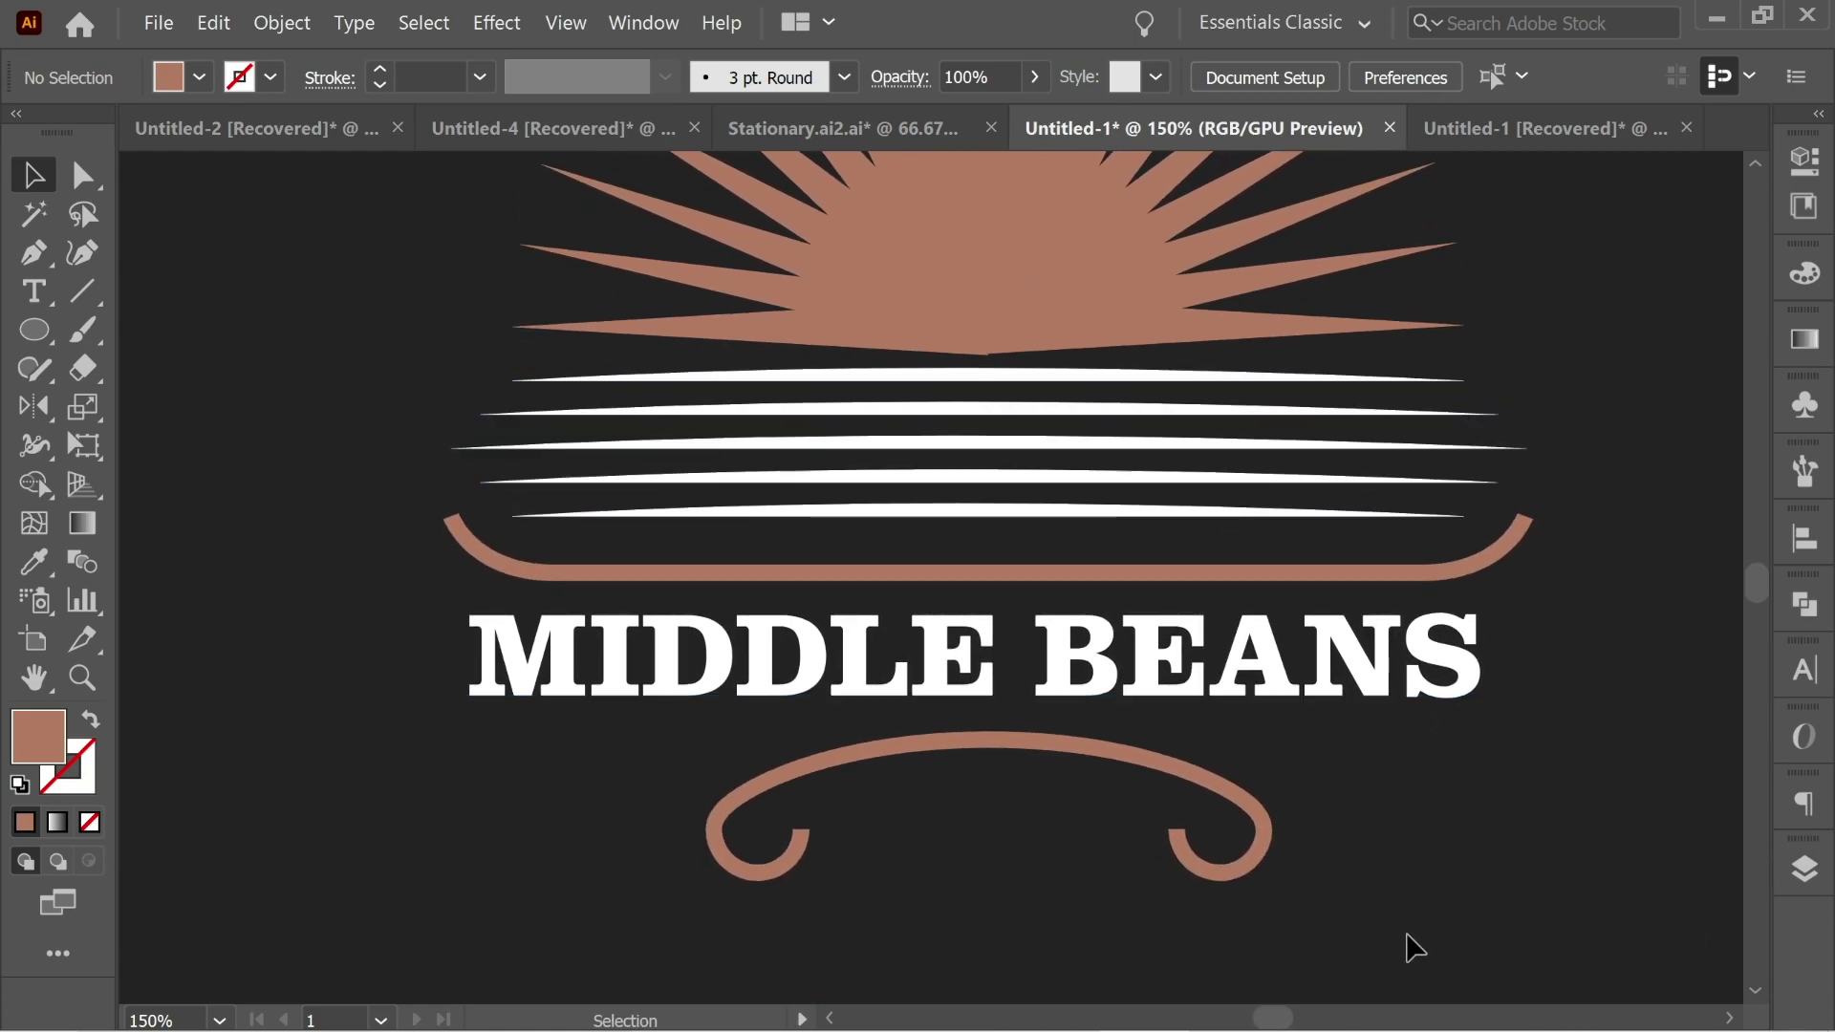
{"action": "left_click_drag", "start_coordinate": [948, 589], "coordinate": [963, 564]}
{"action": "left_click", "coordinate": [1675, 815]}
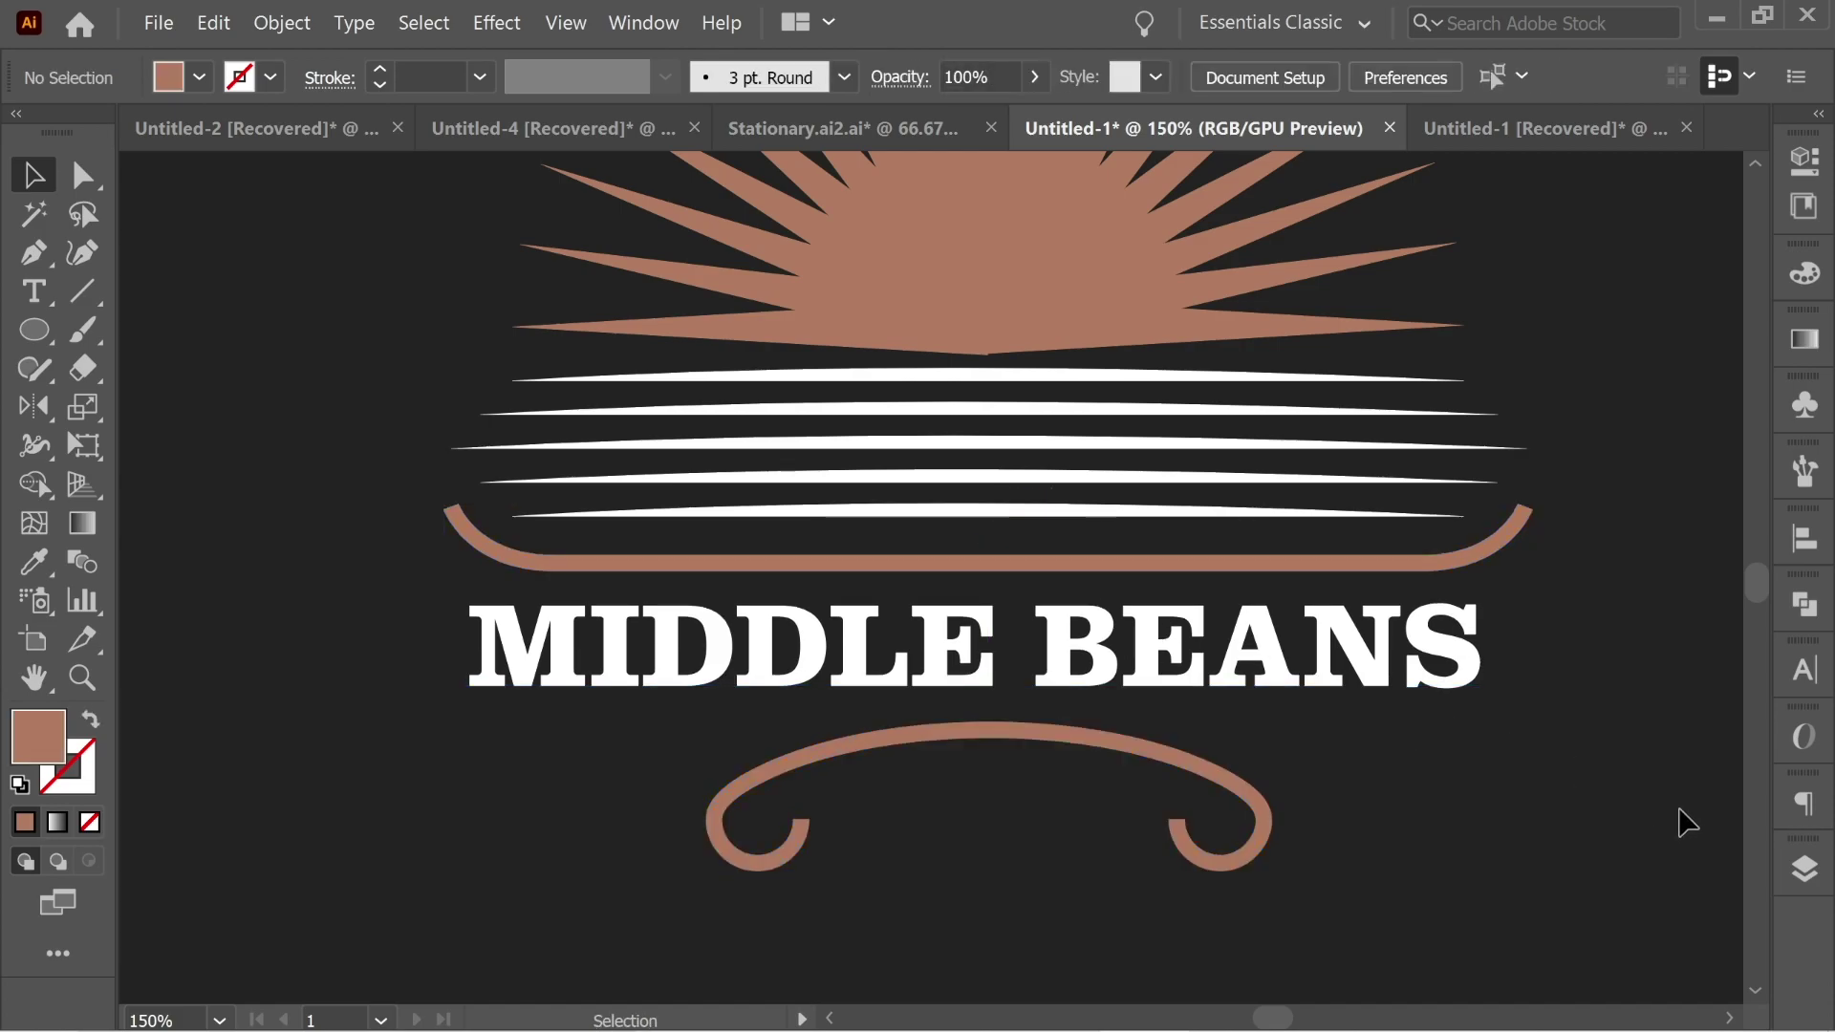
{"action": "scroll", "coordinate": [1287, 647], "scroll_direction": "up", "scroll_amount": 3}
{"action": "key", "text": "ctrl+minus"}
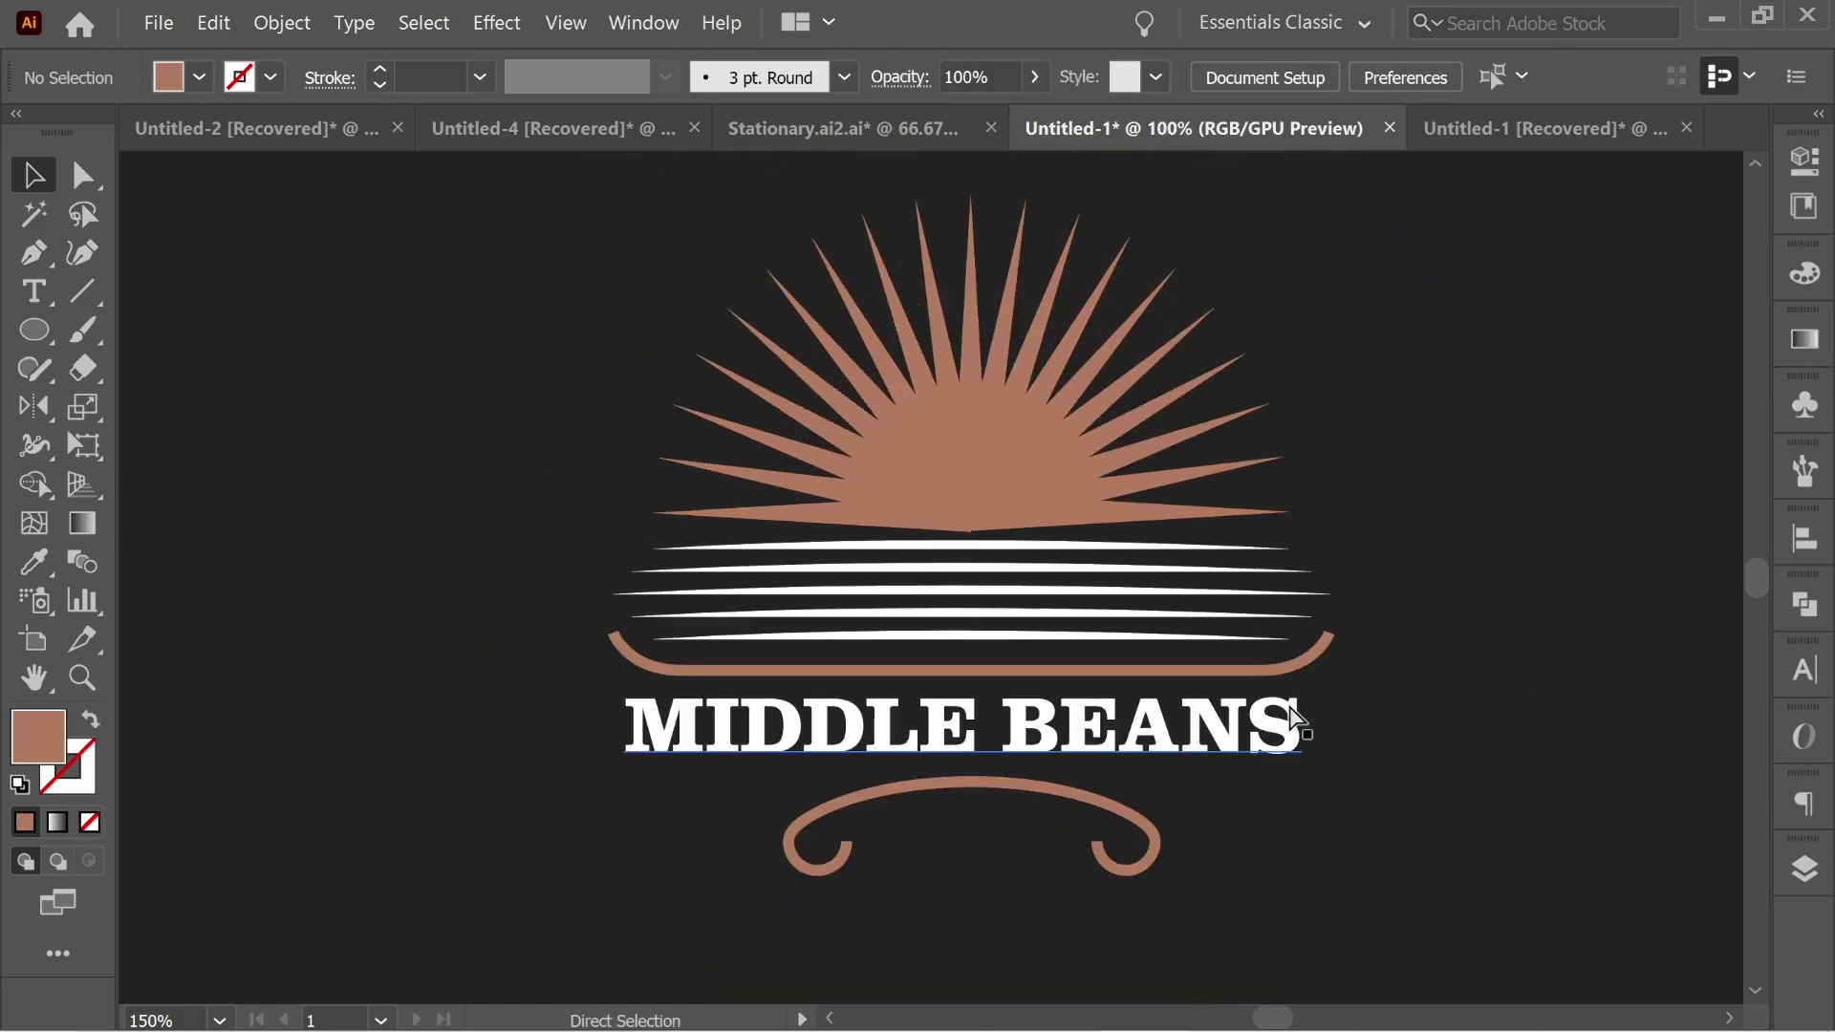
In the Untitled-1 [Recovered] document, fade the coffee-bean sketch to 49% opacity
{"action": "left_click", "coordinate": [1528, 134]}
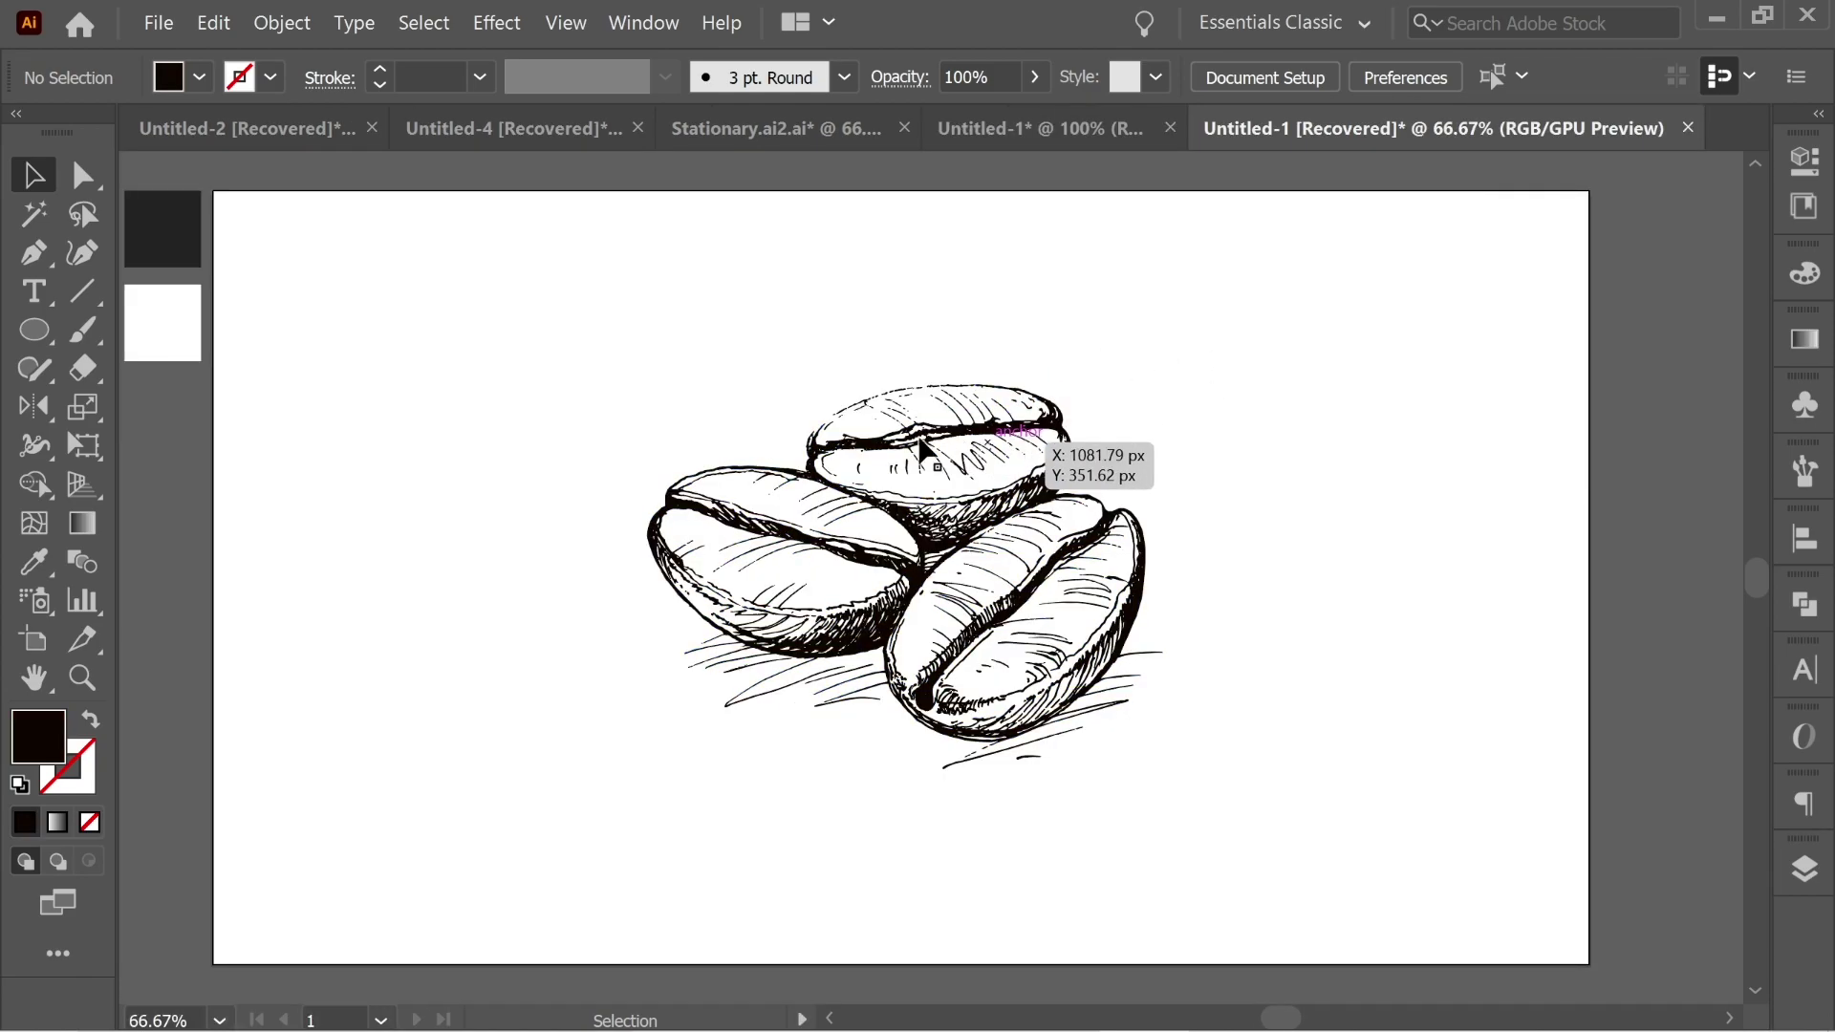
{"action": "left_click_drag", "start_coordinate": [1349, 793], "coordinate": [482, 321]}
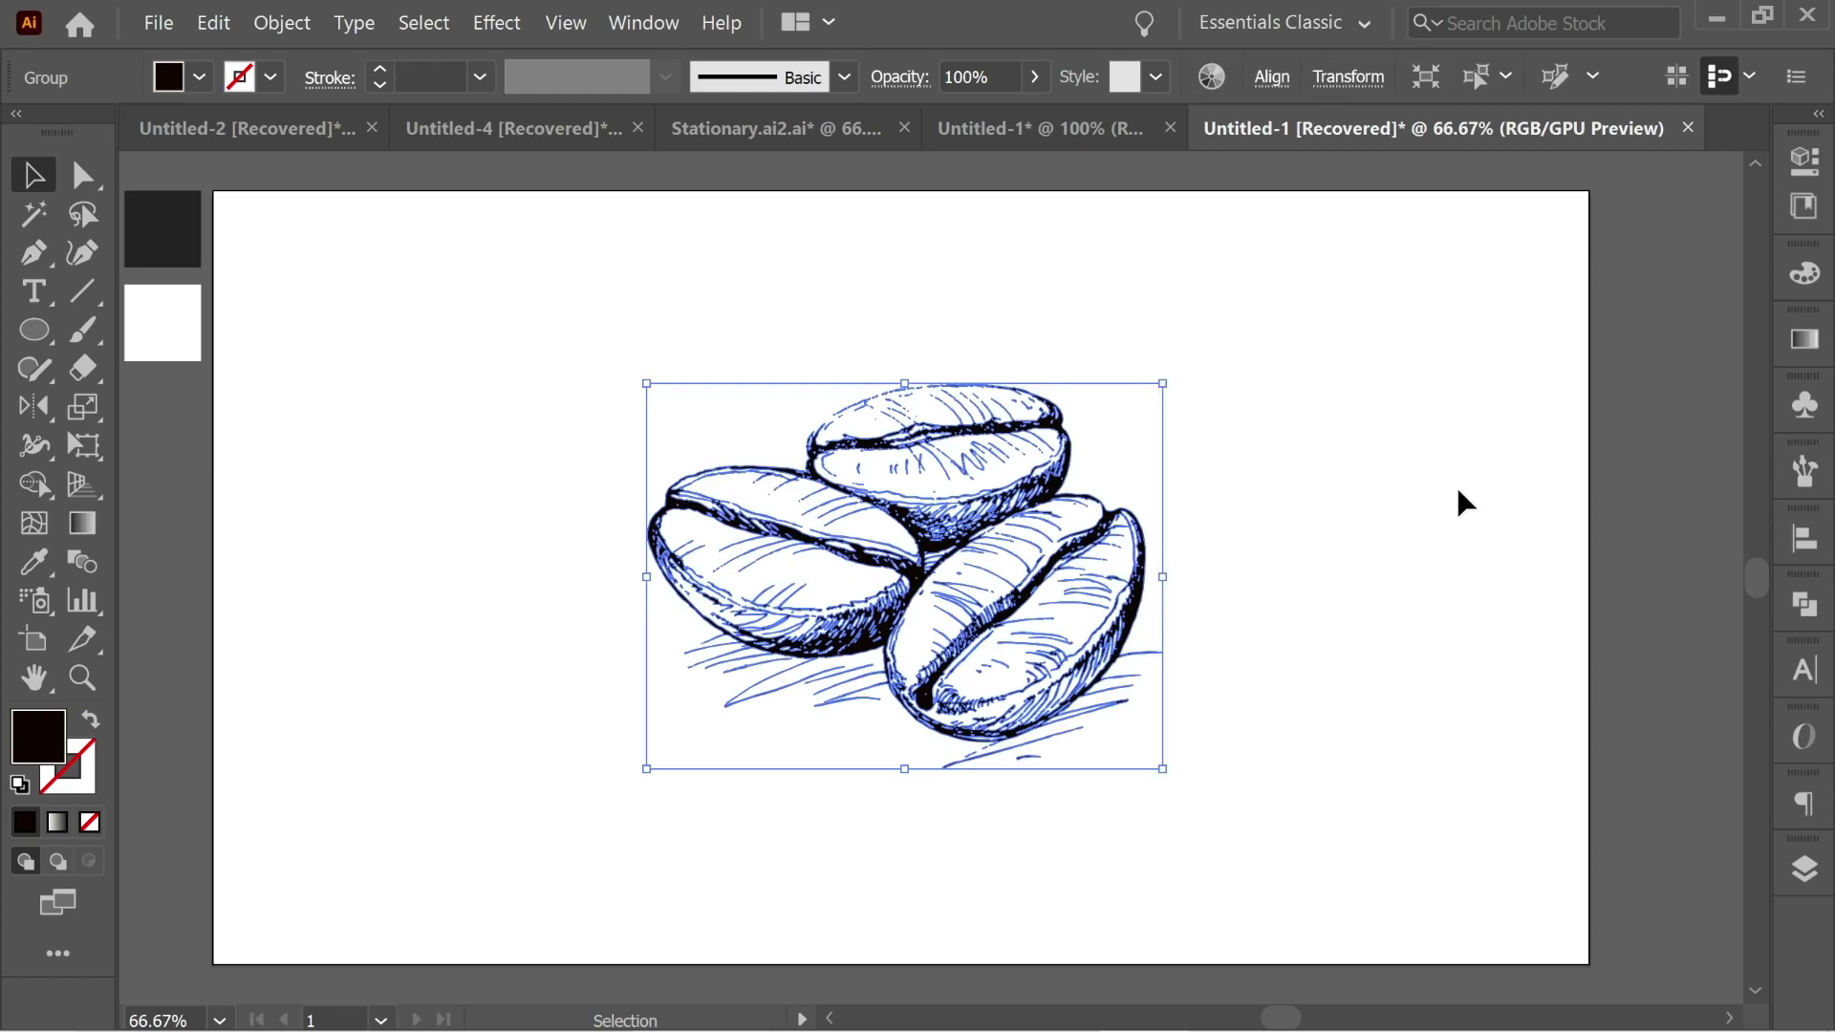
{"action": "left_click", "coordinate": [1034, 76]}
{"action": "left_click_drag", "start_coordinate": [1002, 116], "coordinate": [967, 119]}
Lock Layer 1 with the sketch and add a new Layer 2 above it
{"action": "left_click", "coordinate": [1806, 860]}
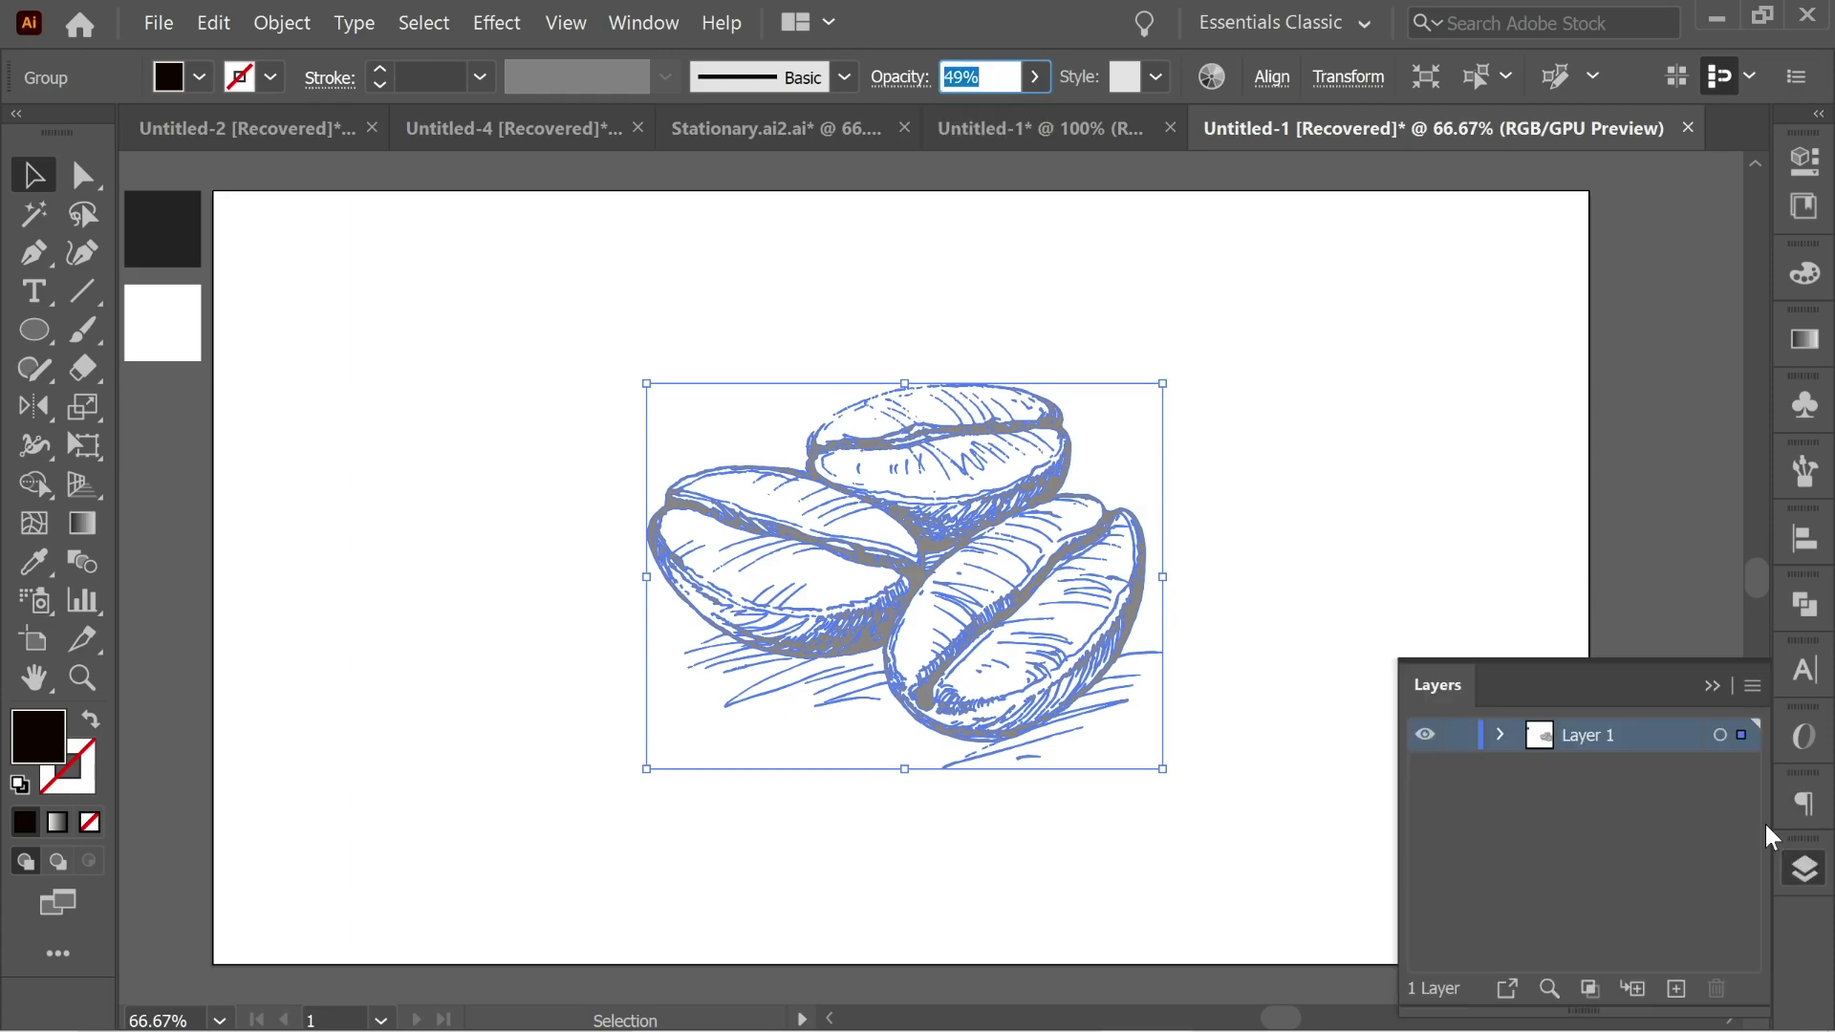
{"action": "left_click", "coordinate": [1468, 740]}
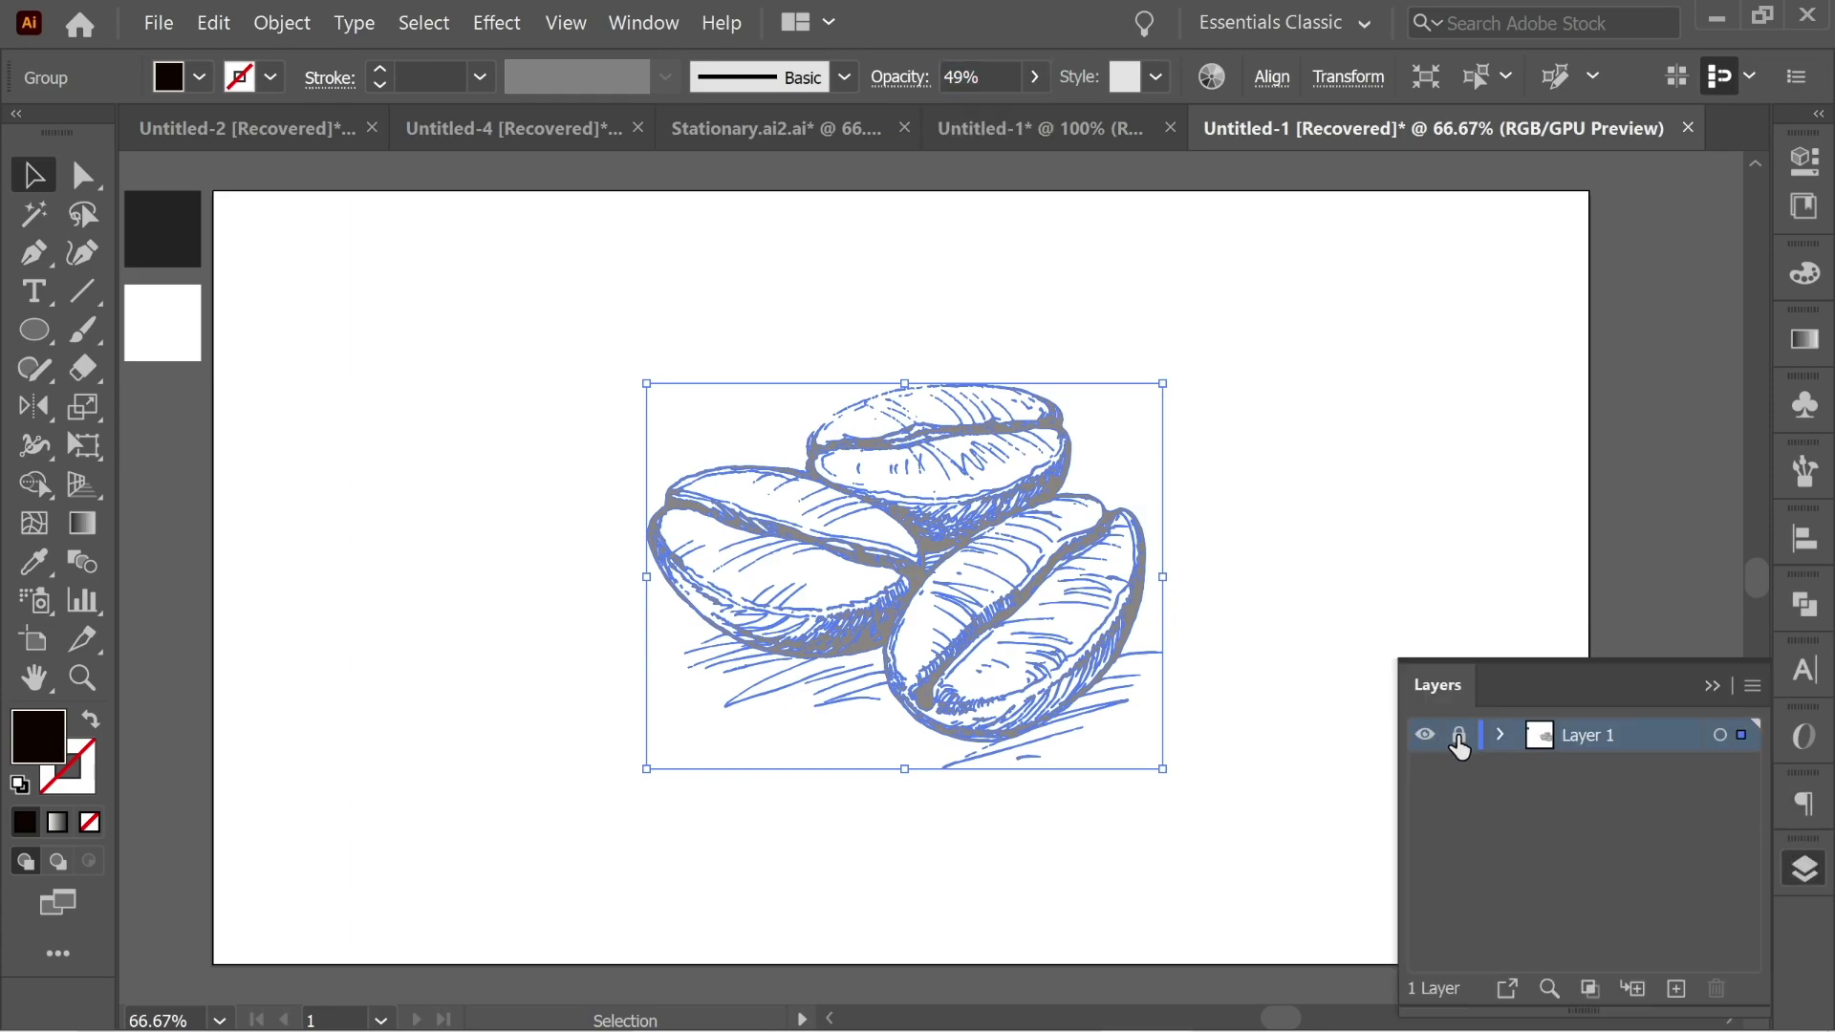
{"action": "left_click", "coordinate": [1679, 989]}
Sample the dark grey swatch as the fill colour
{"action": "left_click", "coordinate": [33, 253]}
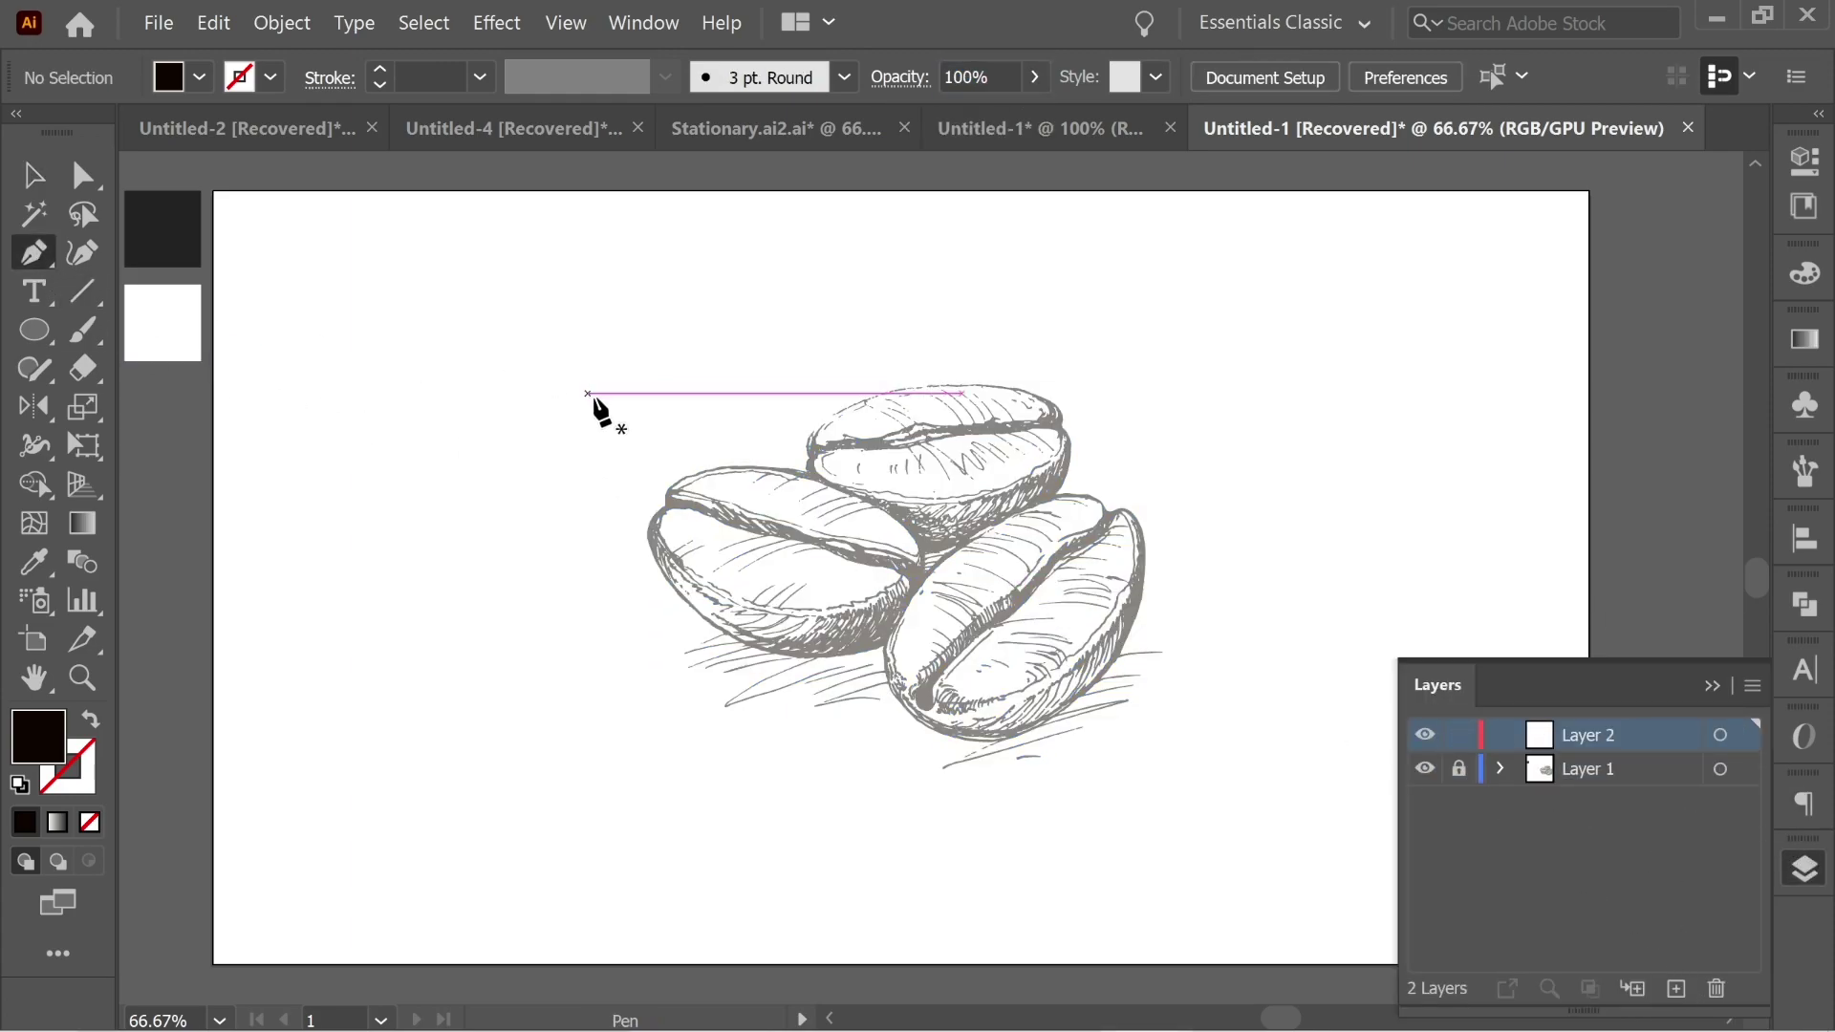
{"action": "left_click", "coordinate": [35, 562]}
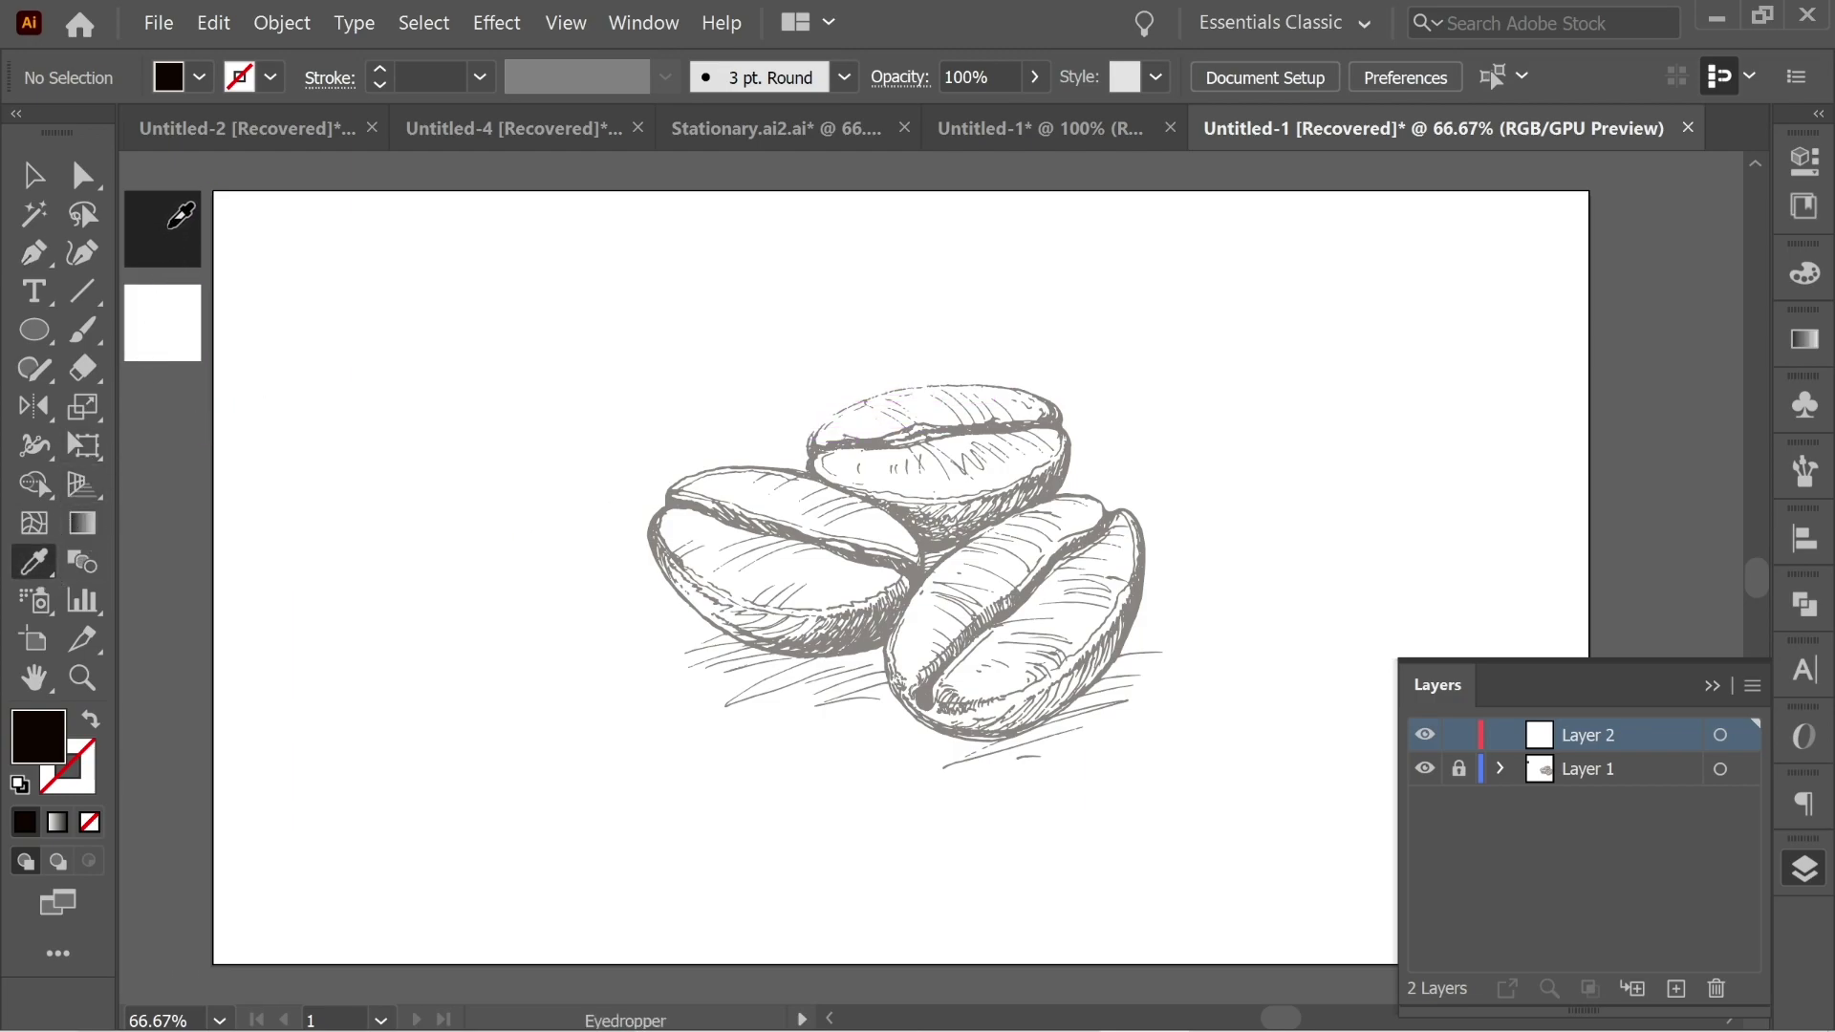
{"action": "left_click", "coordinate": [171, 226]}
{"action": "left_click", "coordinate": [34, 175]}
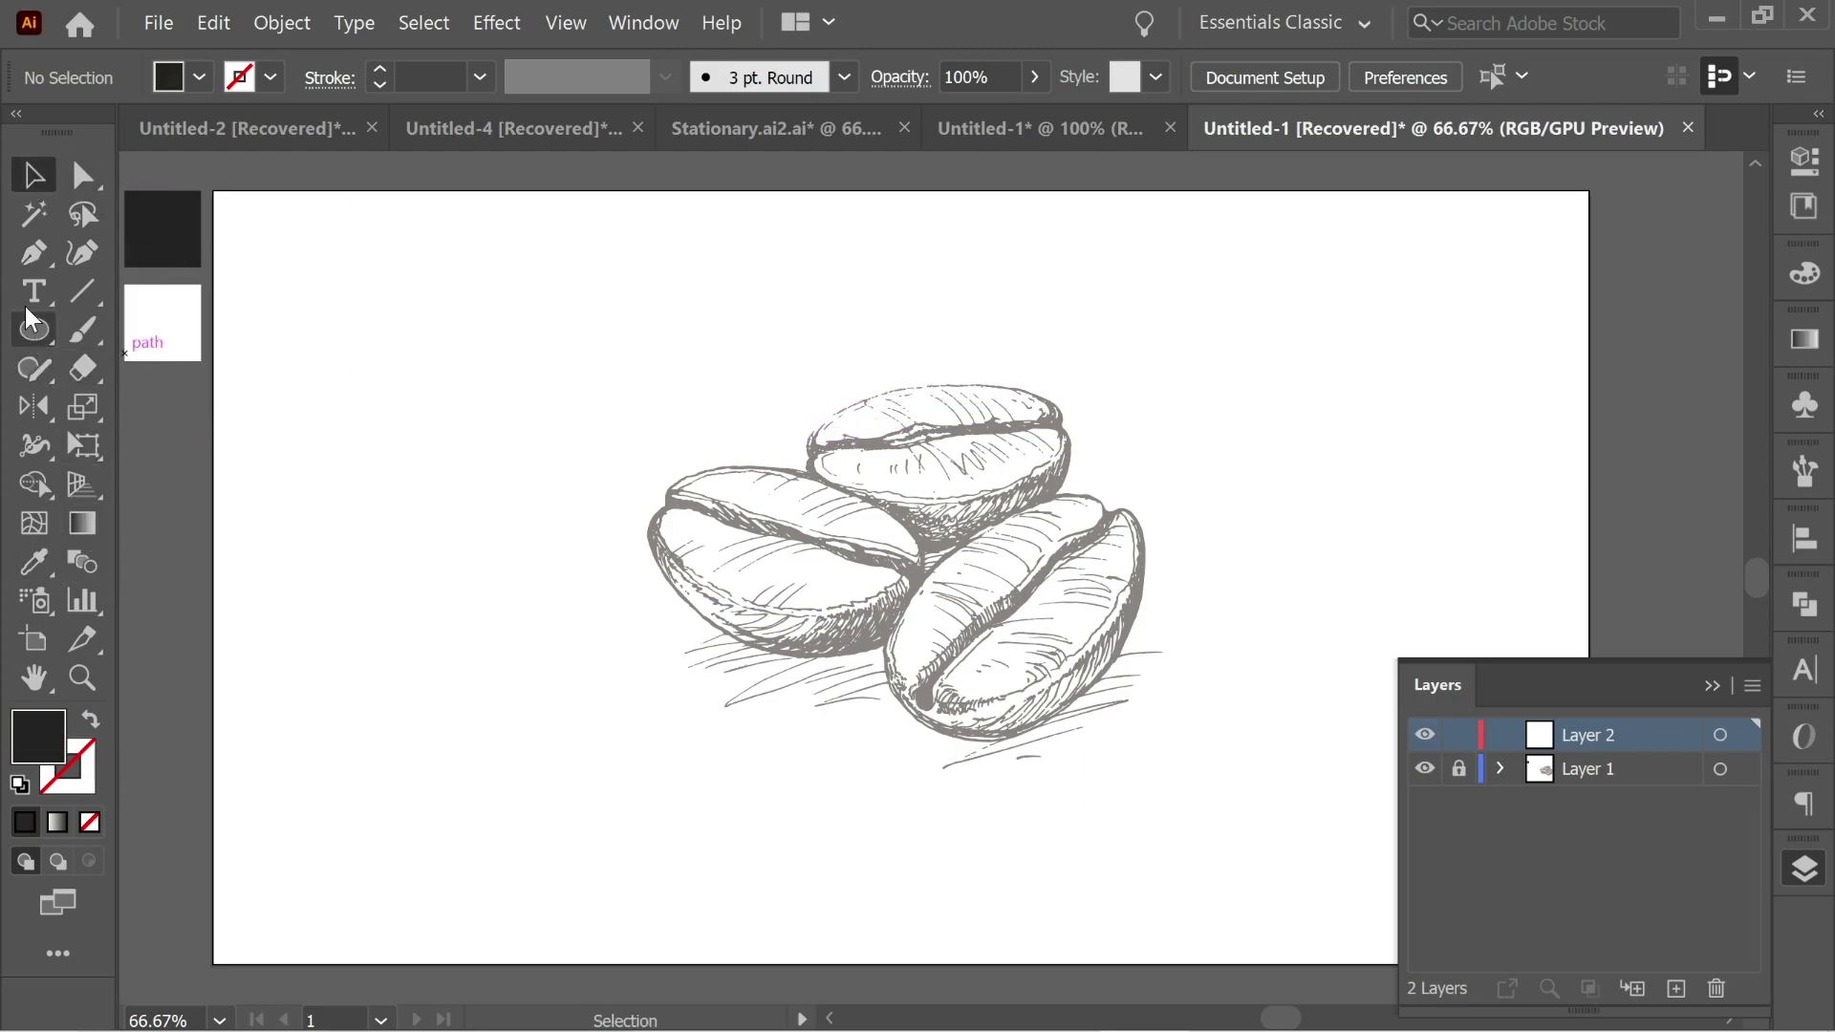
At 100% zoom, trace the left and lower-right beans as closed dark shapes with the Pen
{"action": "key", "text": "p"}
{"action": "key", "text": "ctrl+plus"}
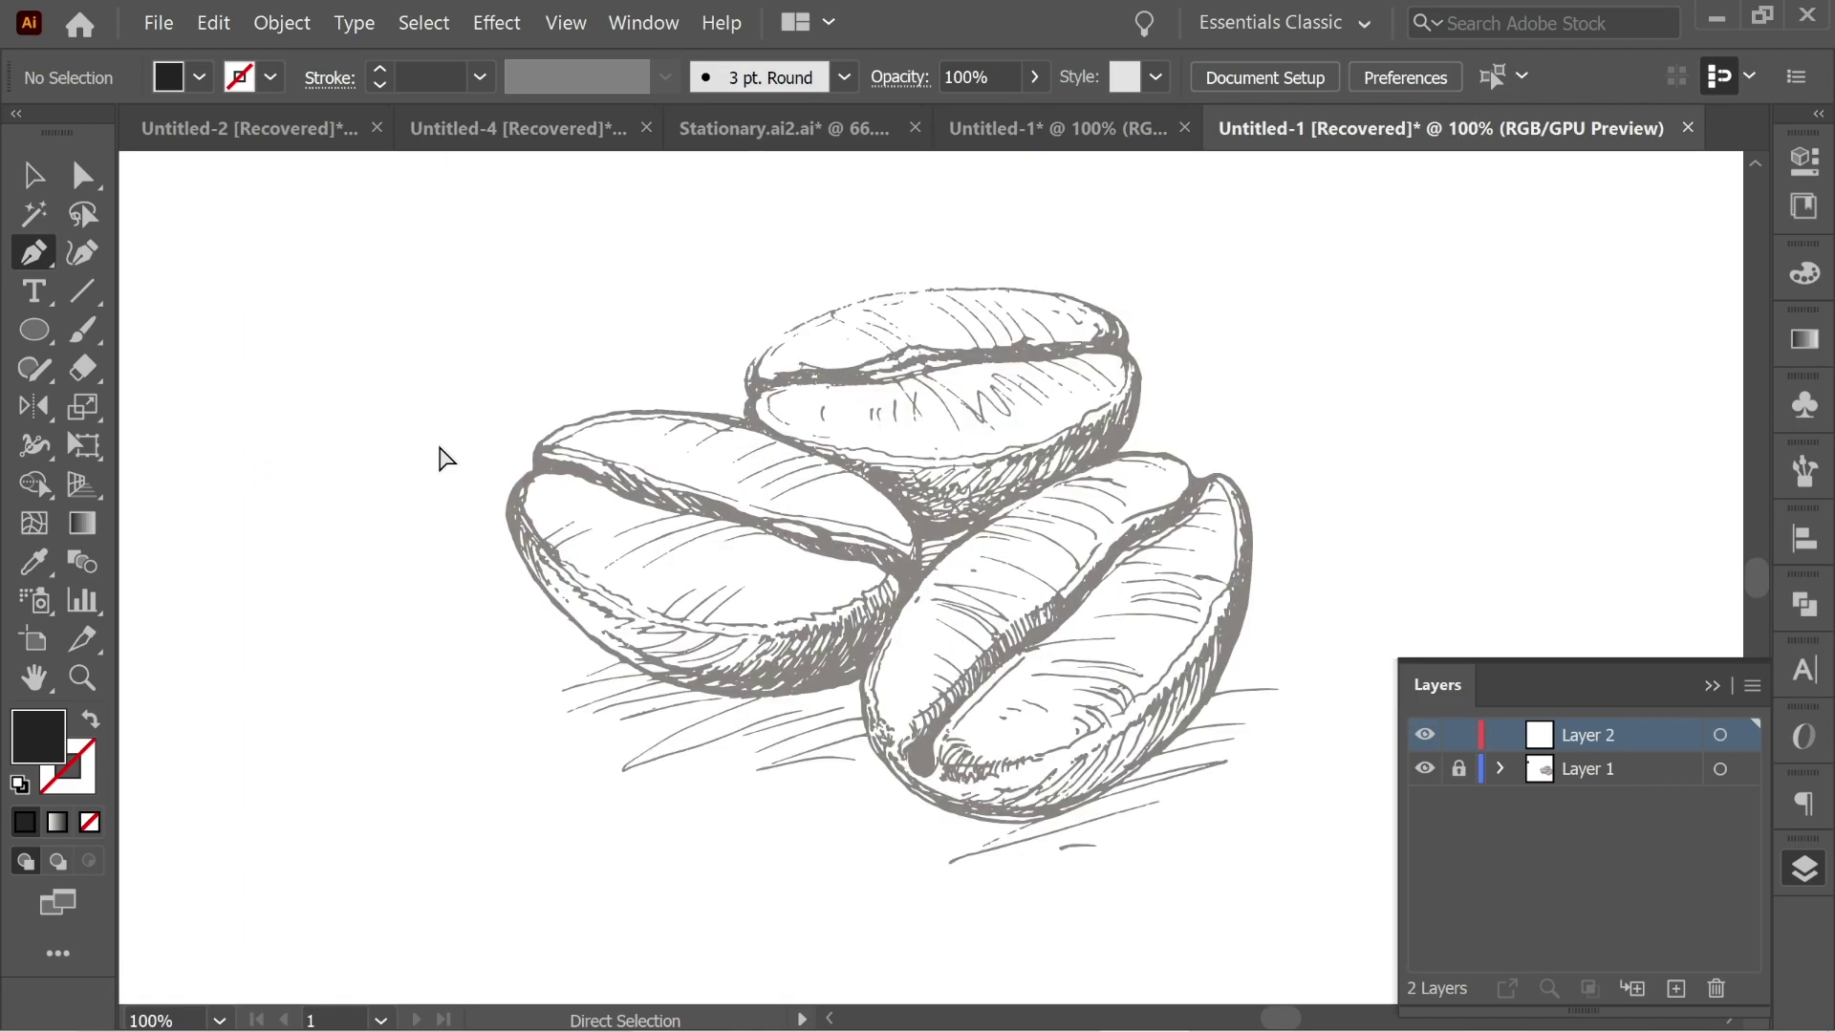
{"action": "left_click", "coordinate": [779, 459]}
{"action": "left_click_drag", "start_coordinate": [594, 460], "coordinate": [505, 496]}
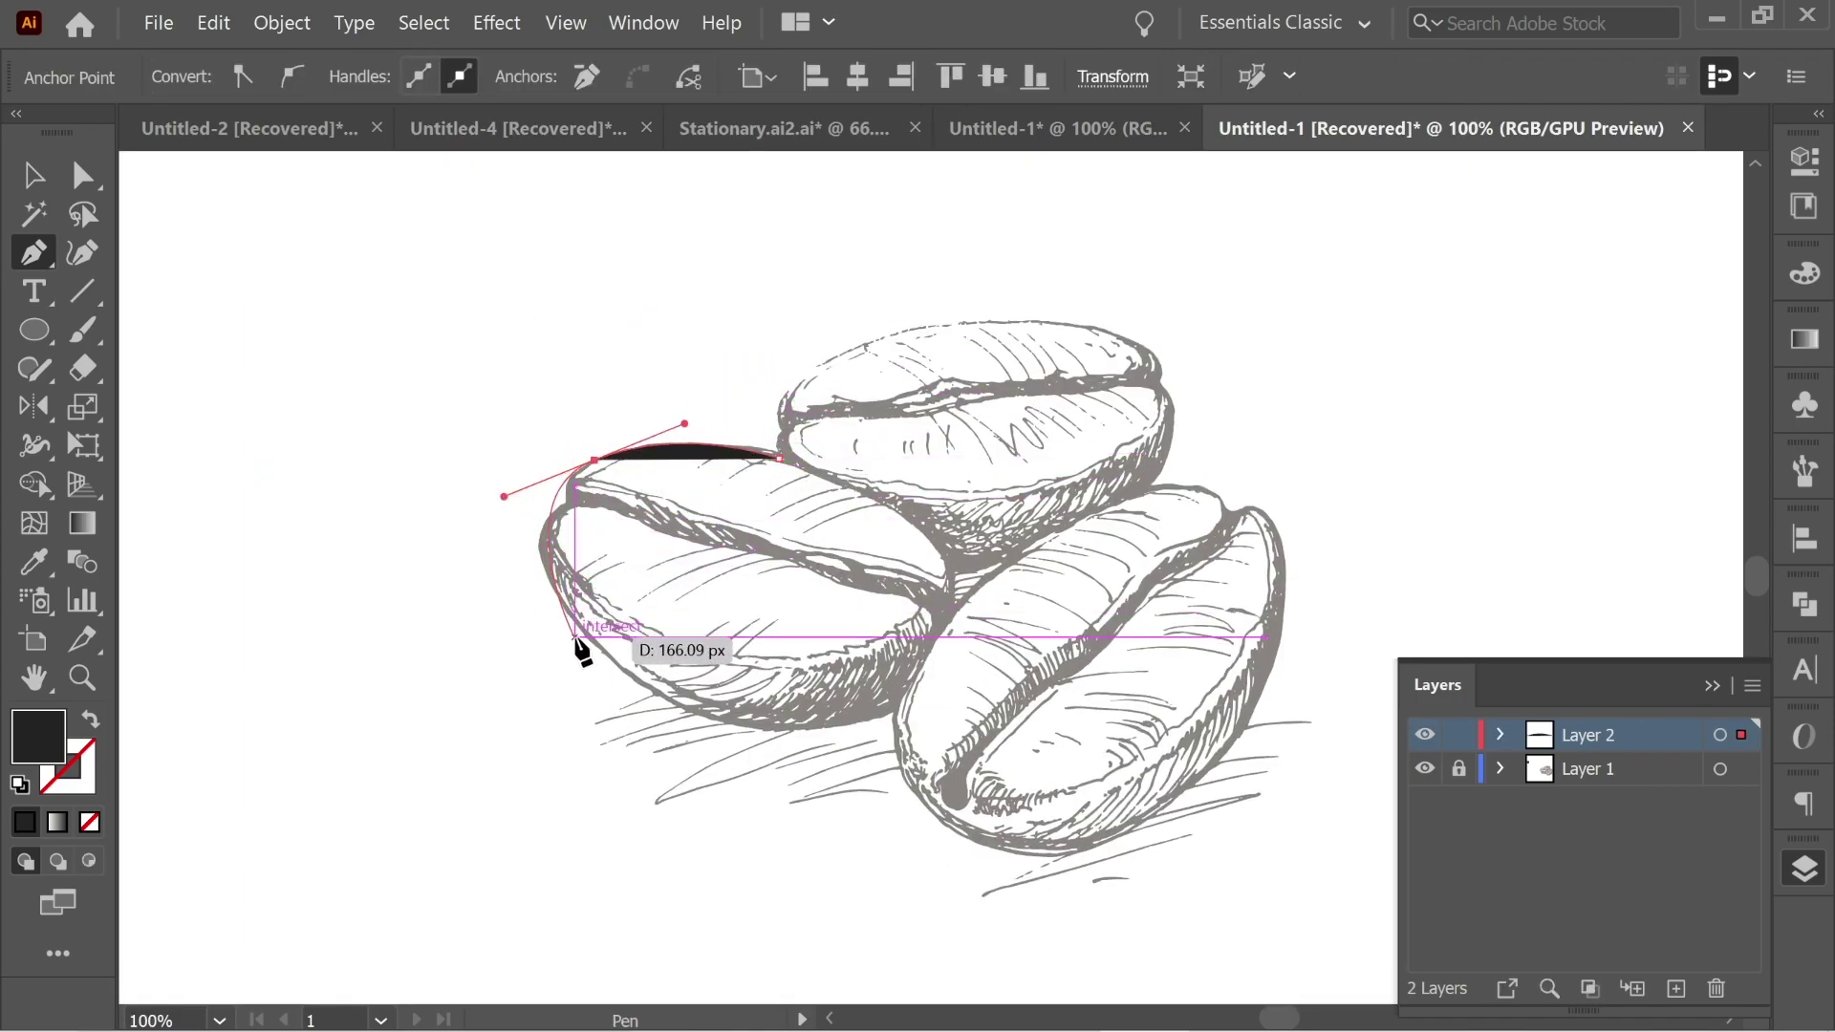
{"action": "left_click_drag", "start_coordinate": [893, 711], "coordinate": [1047, 640]}
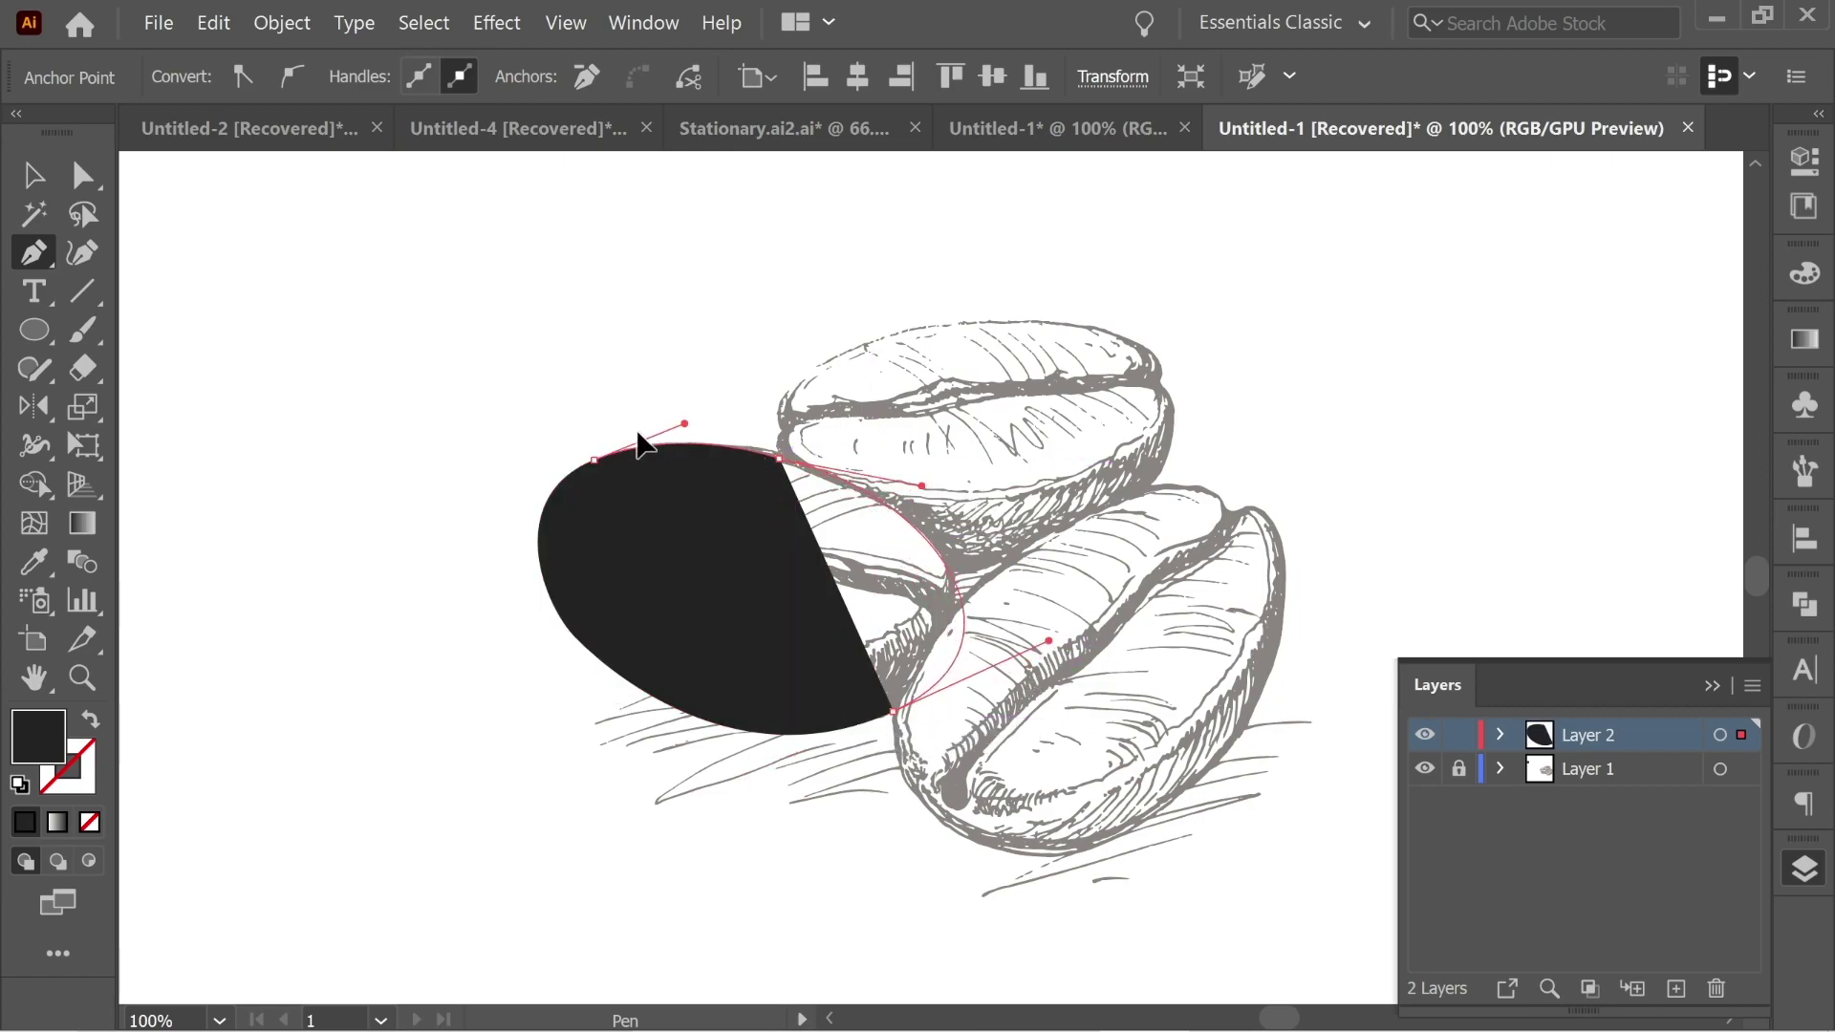
{"action": "left_click", "coordinate": [779, 459]}
{"action": "left_click", "coordinate": [947, 322]}
{"action": "left_click_drag", "start_coordinate": [795, 498], "coordinate": [865, 669]}
{"action": "left_click_drag", "start_coordinate": [1160, 474], "coordinate": [1161, 472]}
{"action": "left_click_drag", "start_coordinate": [1175, 399], "coordinate": [1072, 323]}
{"action": "left_click", "coordinate": [947, 321]}
Trace the top bean as a closed dark filled shape
{"action": "left_click", "coordinate": [35, 175]}
{"action": "left_click", "coordinate": [228, 258]}
{"action": "left_click", "coordinate": [34, 252]}
{"action": "left_click_drag", "start_coordinate": [1128, 535], "coordinate": [924, 445]}
{"action": "left_click", "coordinate": [909, 396]}
{"action": "left_click_drag", "start_coordinate": [1064, 435], "coordinate": [1101, 500]}
{"action": "left_click_drag", "start_coordinate": [985, 700], "coordinate": [895, 753]}
{"action": "left_click_drag", "start_coordinate": [743, 738], "coordinate": [633, 678]}
{"action": "left_click", "coordinate": [742, 455]}
{"action": "left_click", "coordinate": [909, 396]}
Select all three traced bean shapes together
{"action": "key", "text": "v"}
{"action": "left_click", "coordinate": [1152, 387]}
{"action": "left_click_drag", "start_coordinate": [971, 356], "coordinate": [1159, 368]}
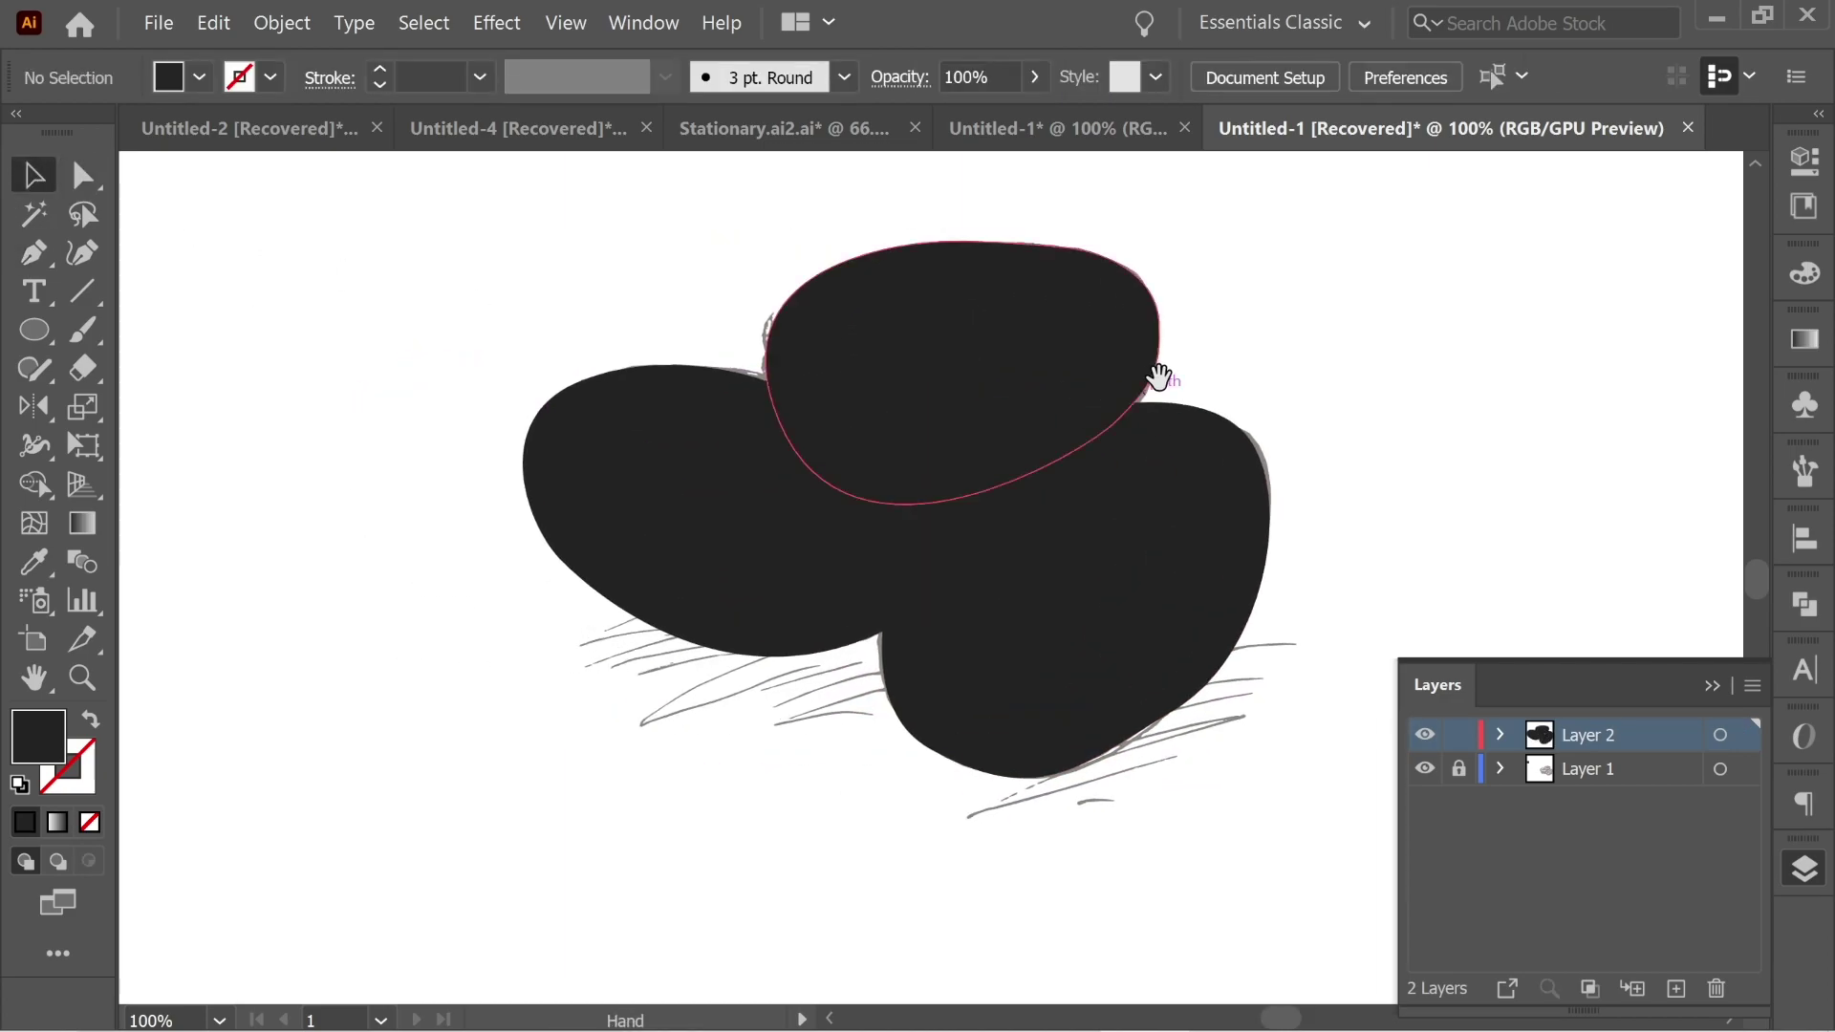
{"action": "left_click_drag", "start_coordinate": [935, 339], "coordinate": [913, 333]}
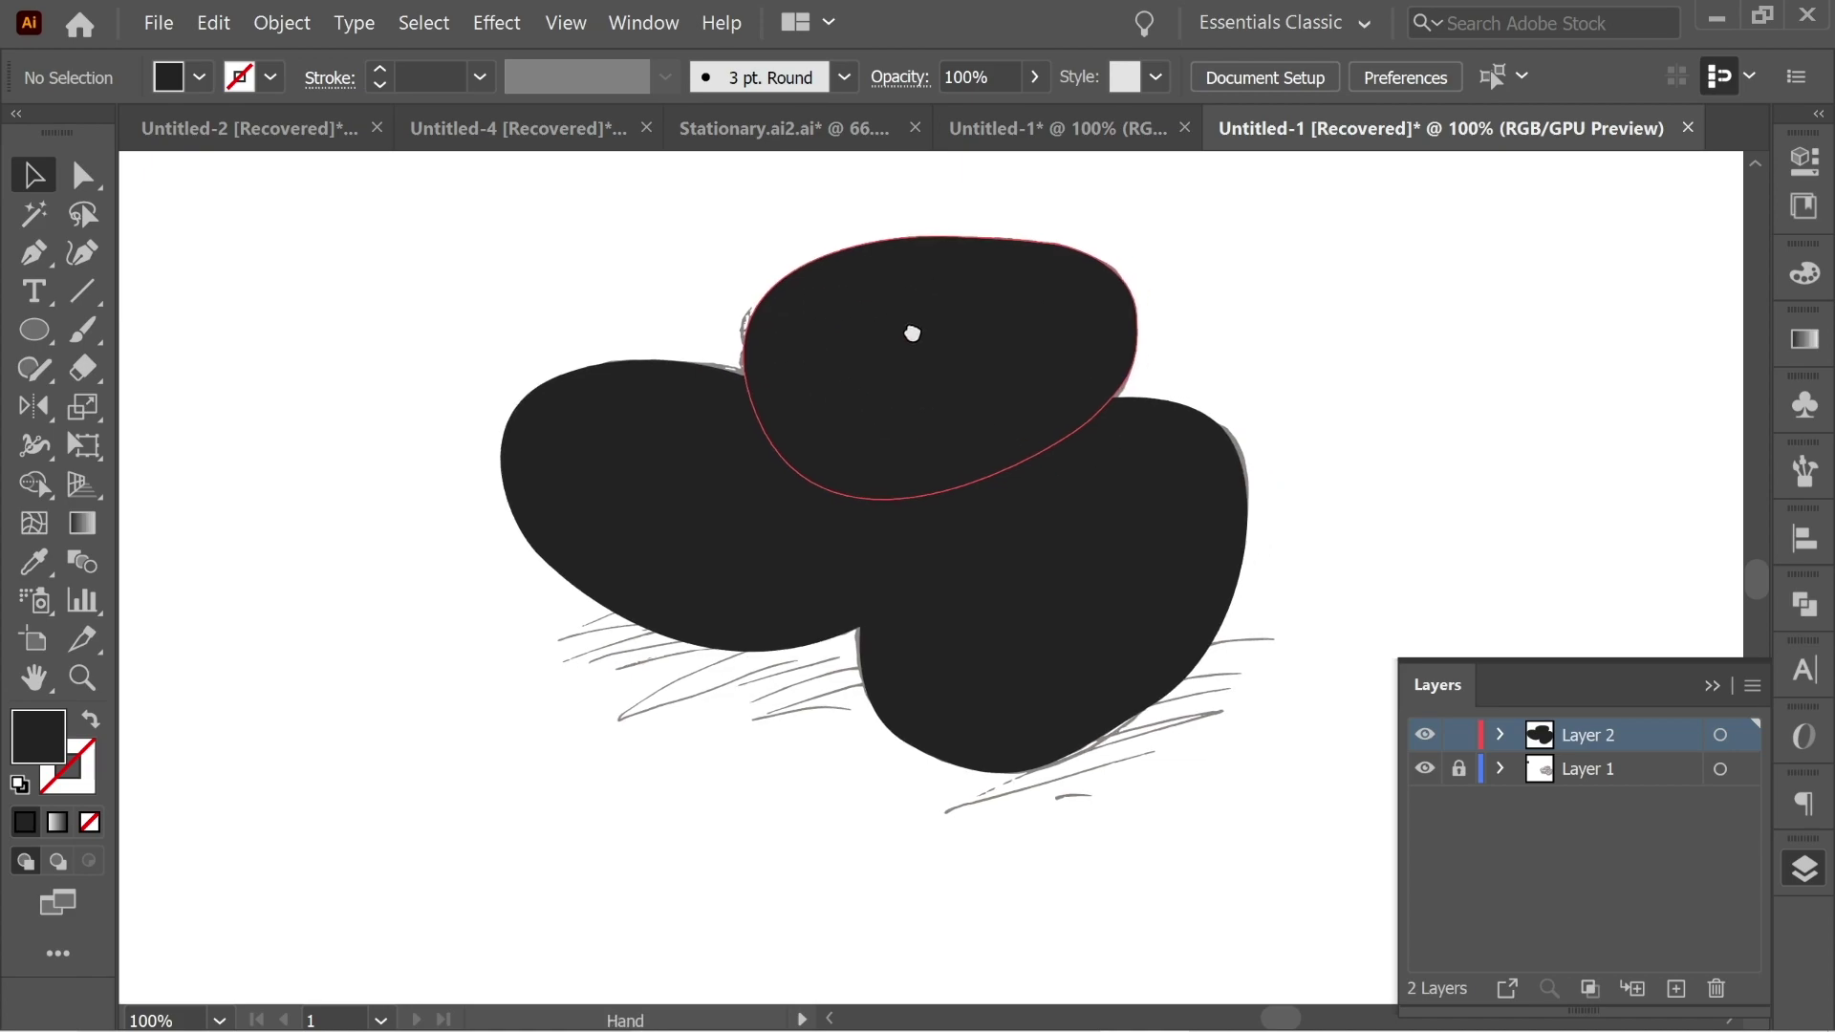
{"action": "left_click", "coordinate": [1102, 512], "text": "shift"}
{"action": "left_click", "coordinate": [983, 368], "text": "shift"}
{"action": "left_click", "coordinate": [668, 450], "text": "shift"}
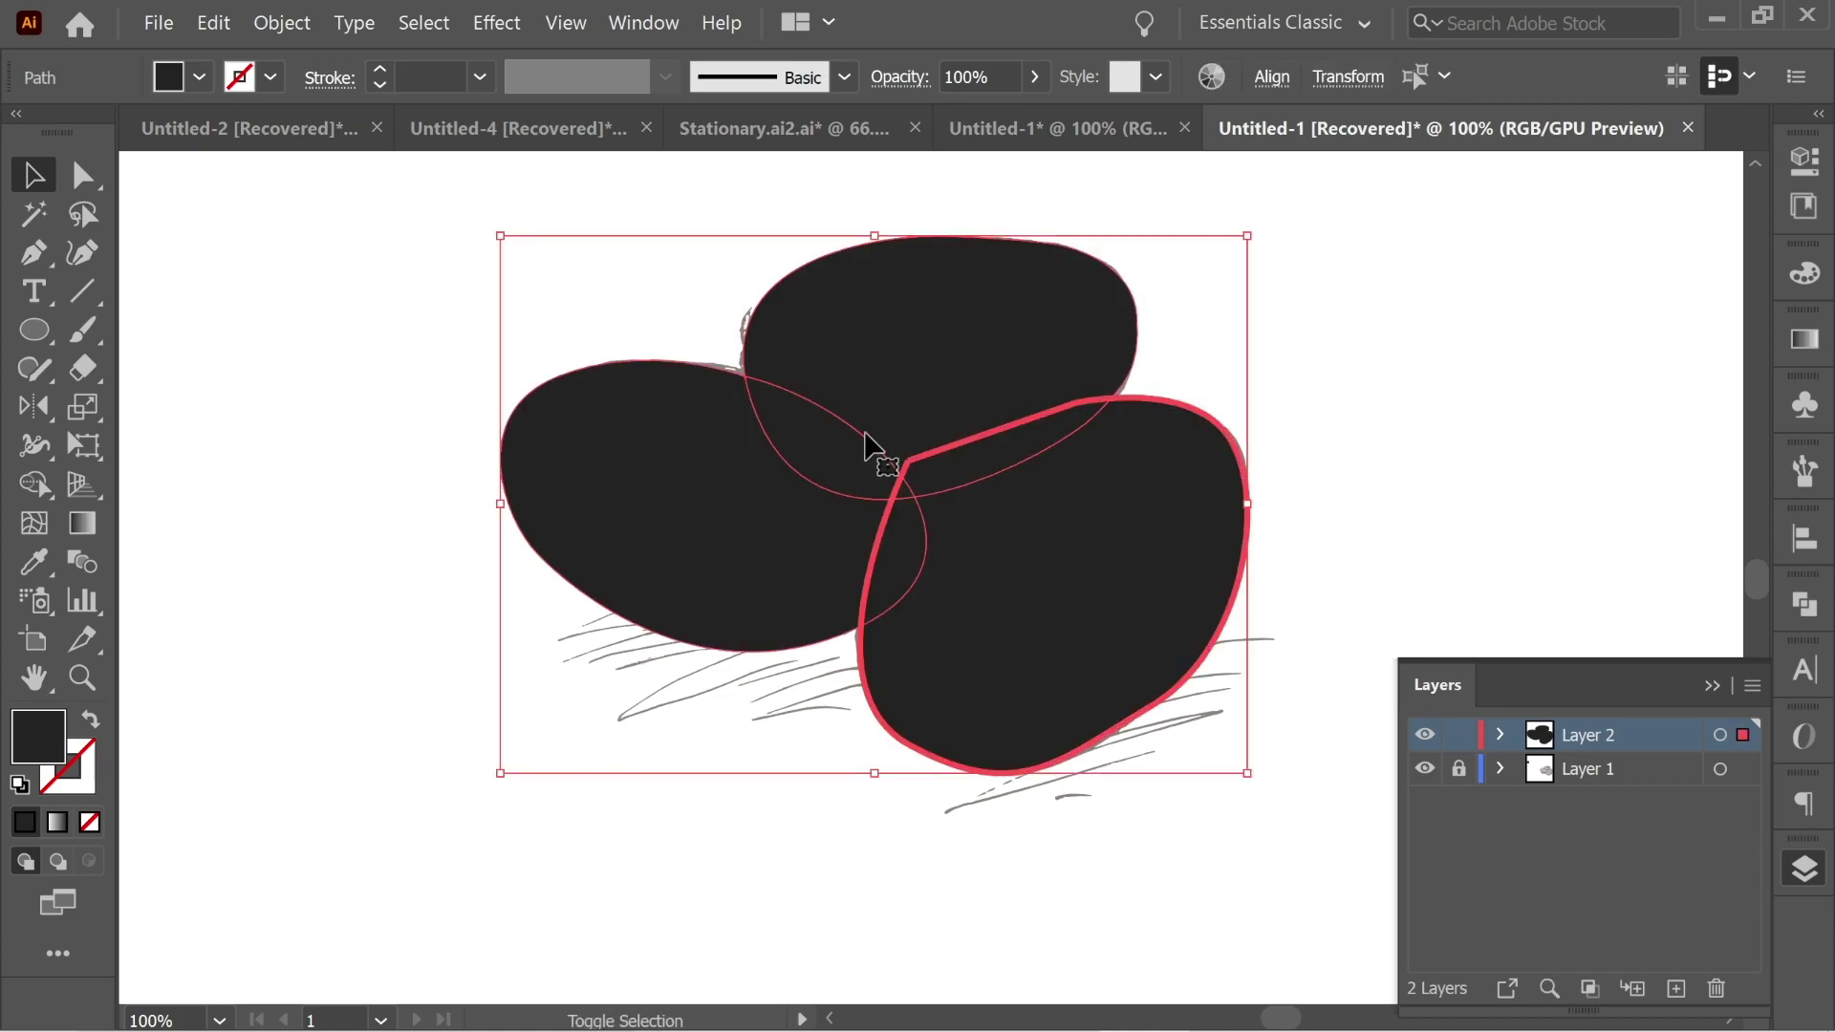
Unite the three bean shapes with the Pathfinder panel
{"action": "left_click", "coordinate": [643, 22]}
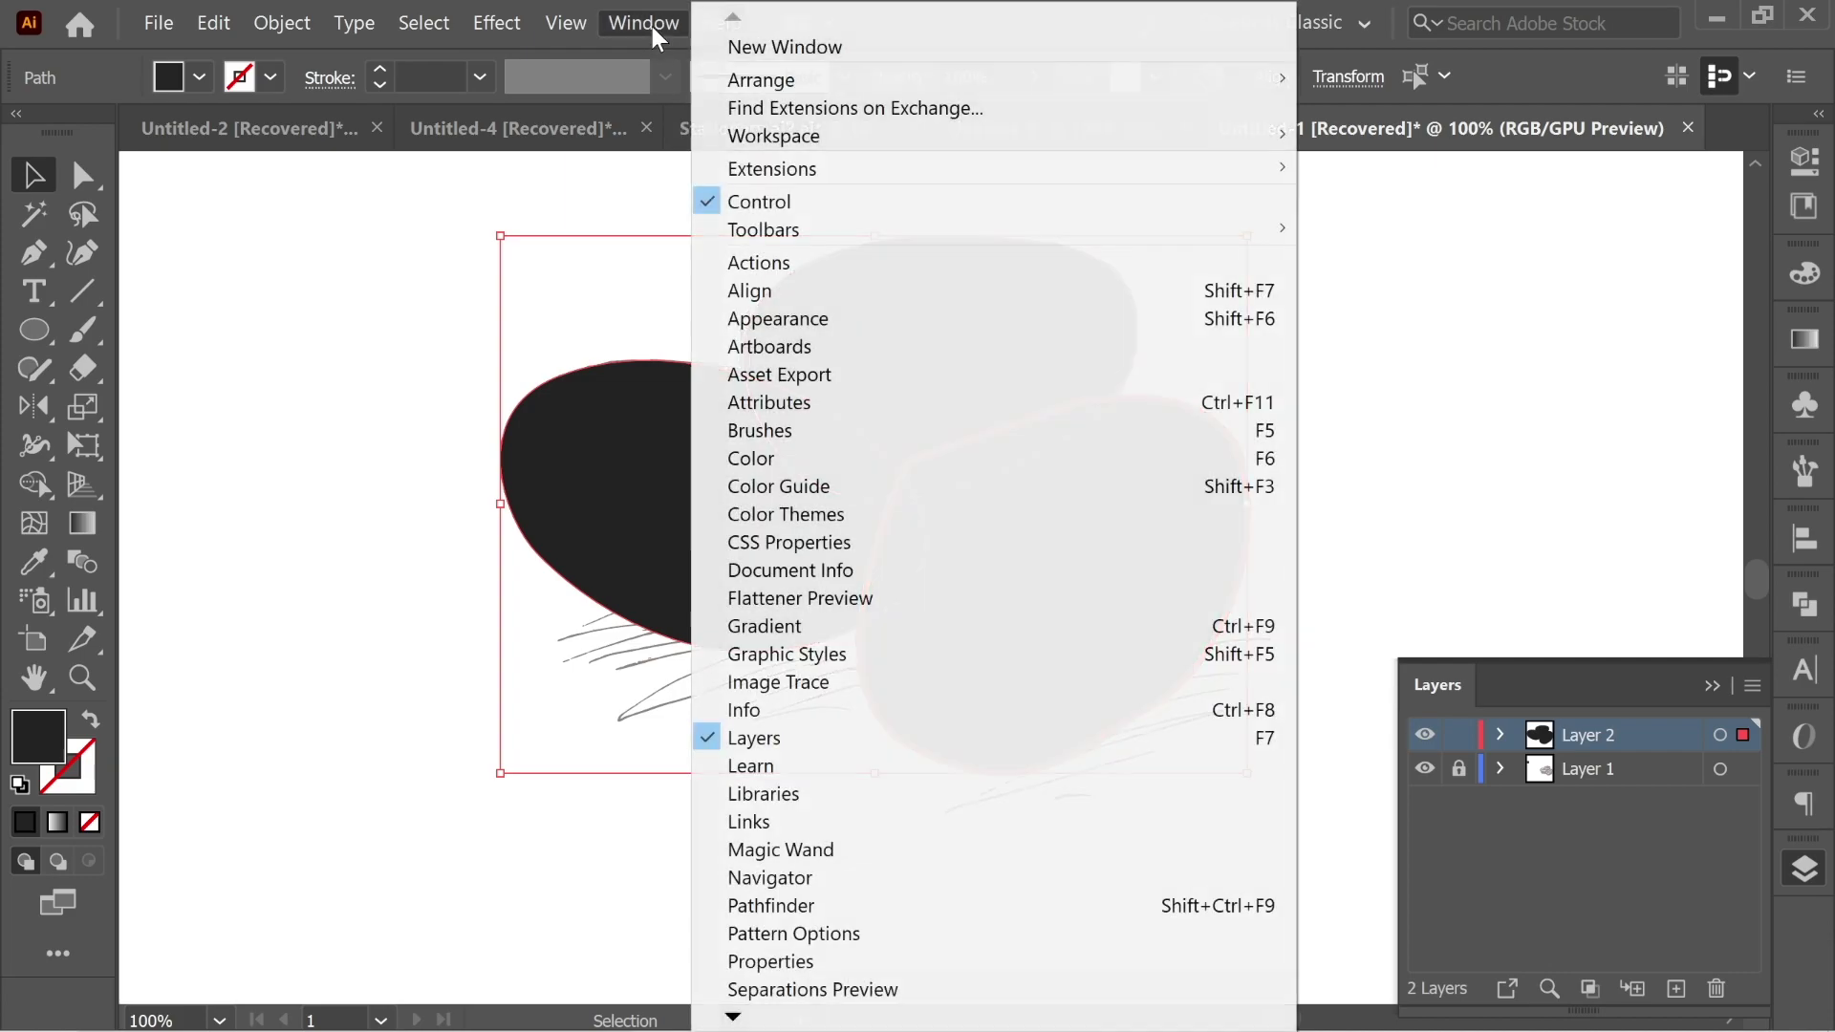
{"action": "left_click", "coordinate": [778, 905]}
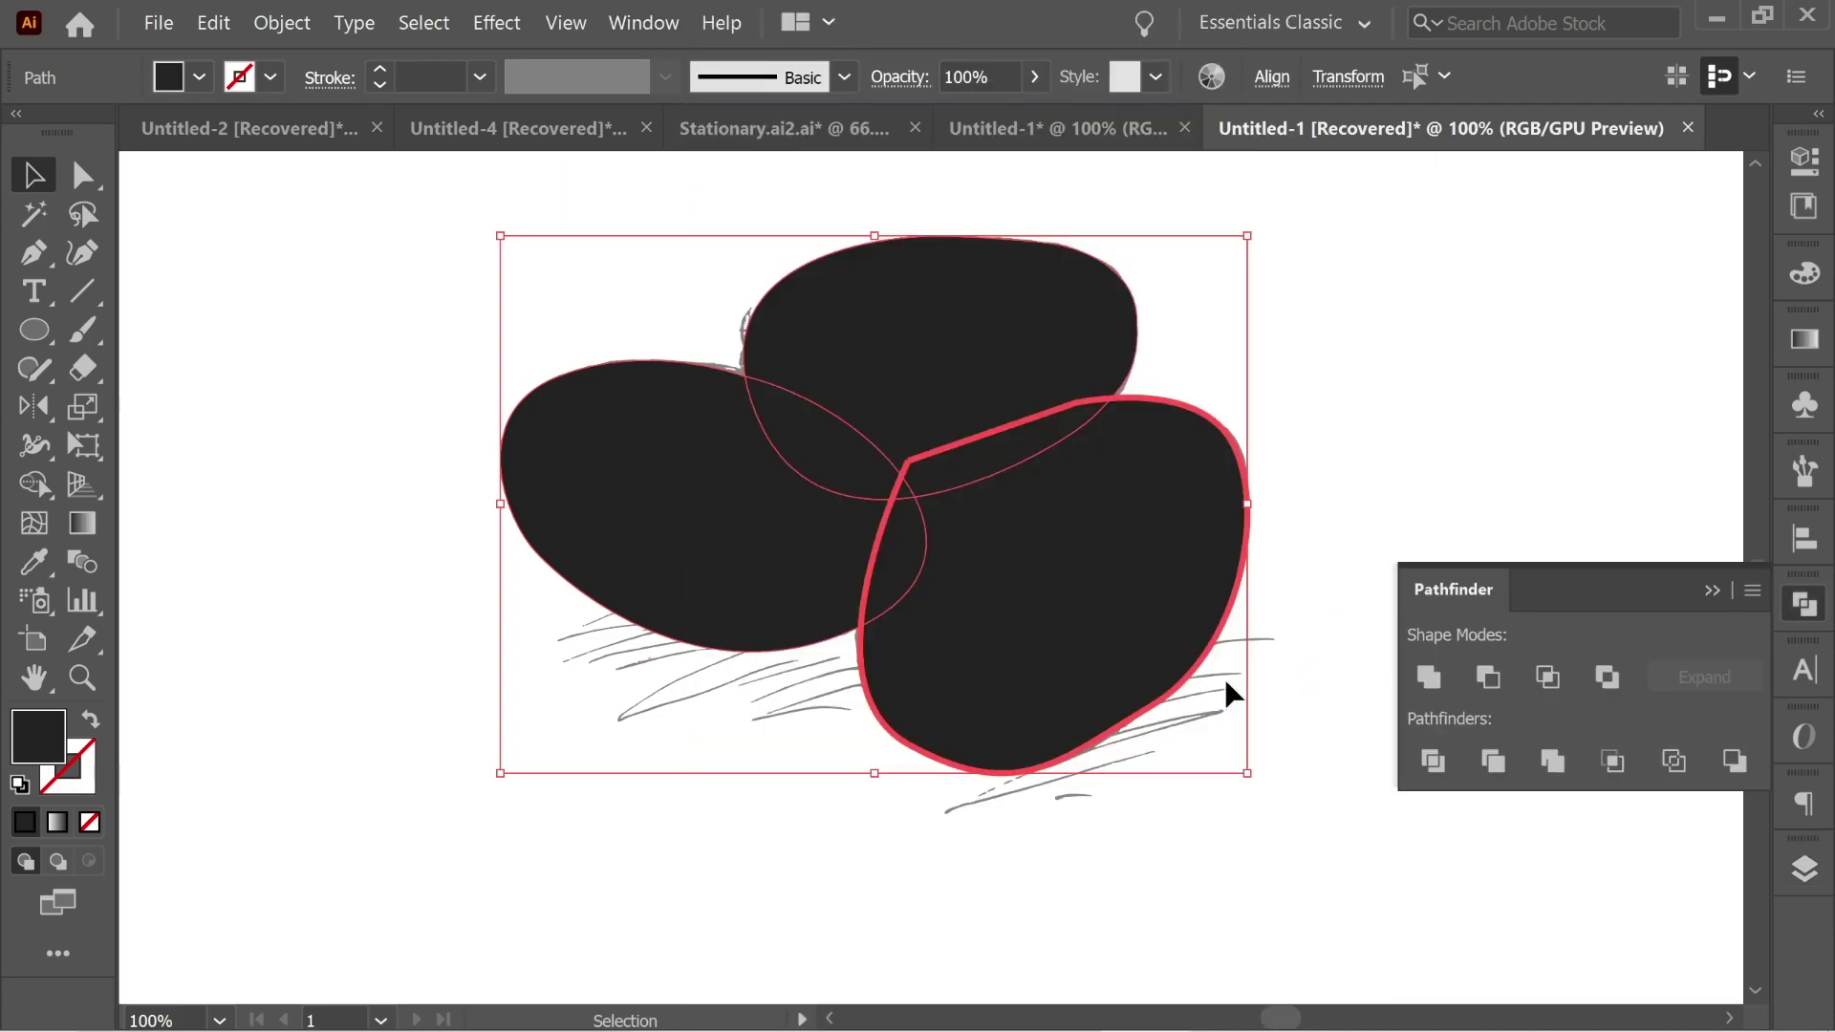
{"action": "left_click", "coordinate": [1429, 676]}
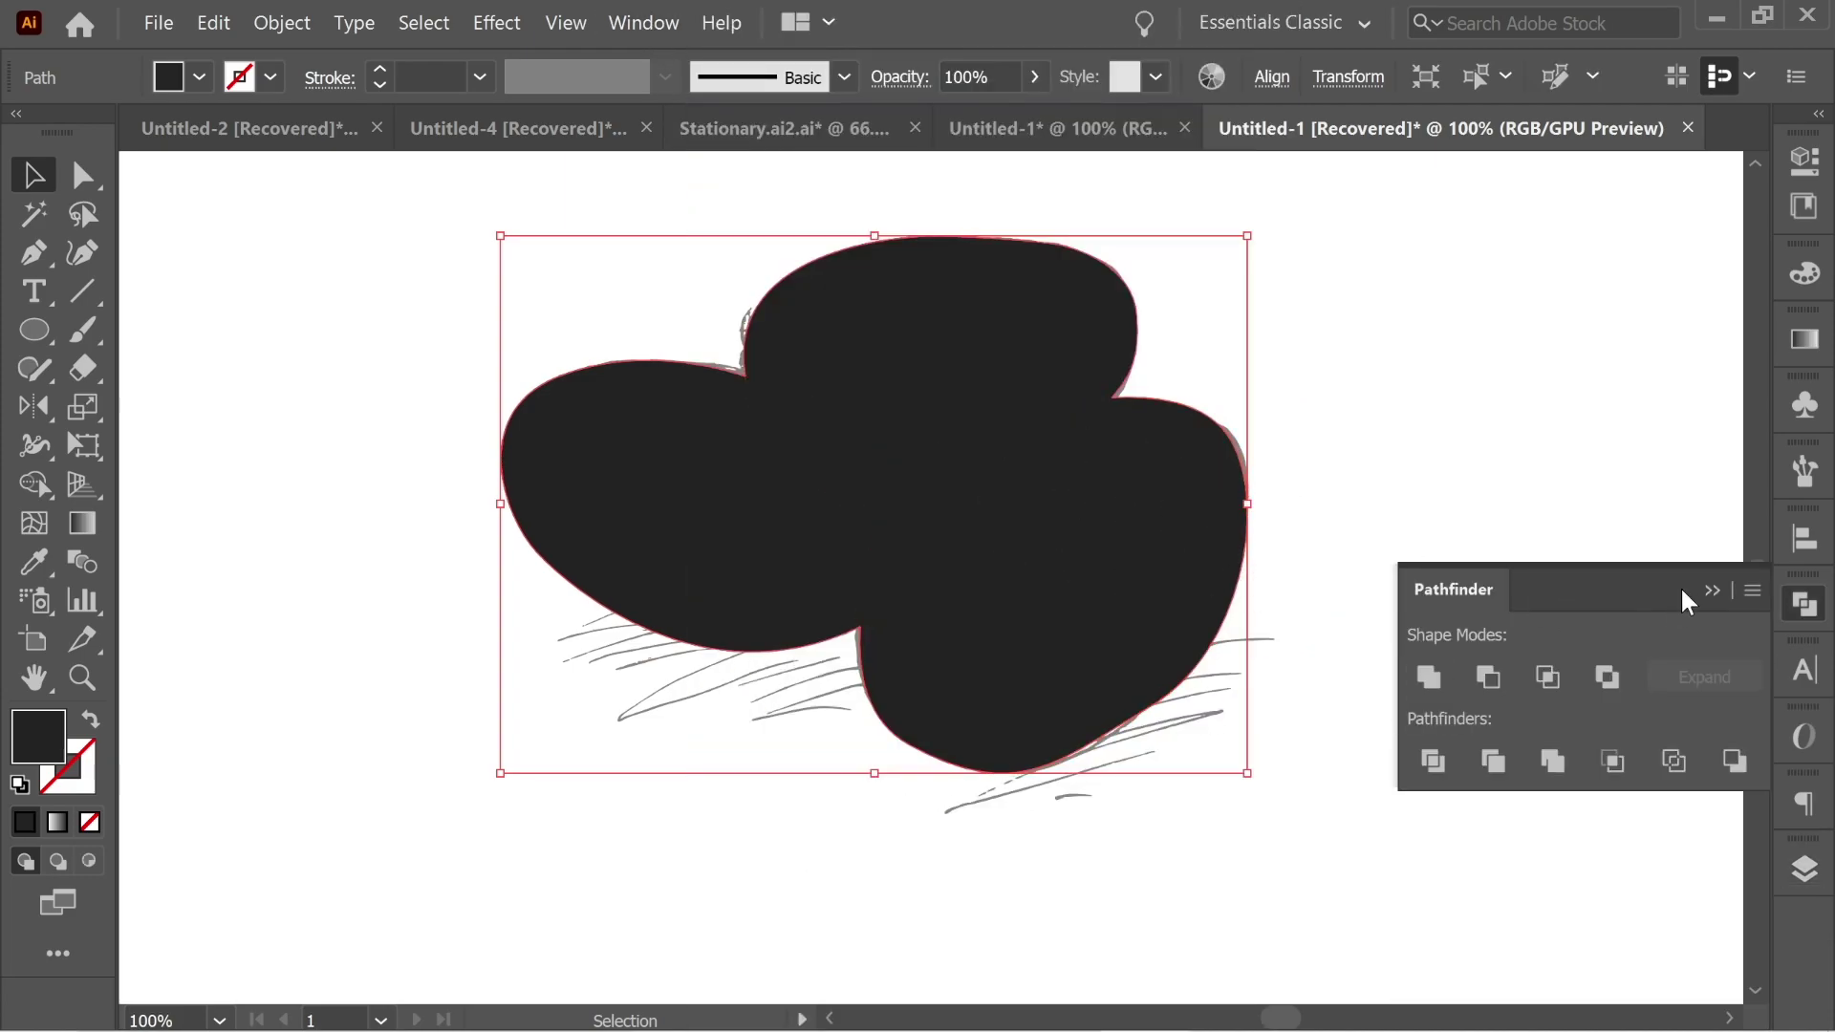
{"action": "left_click", "coordinate": [1711, 589]}
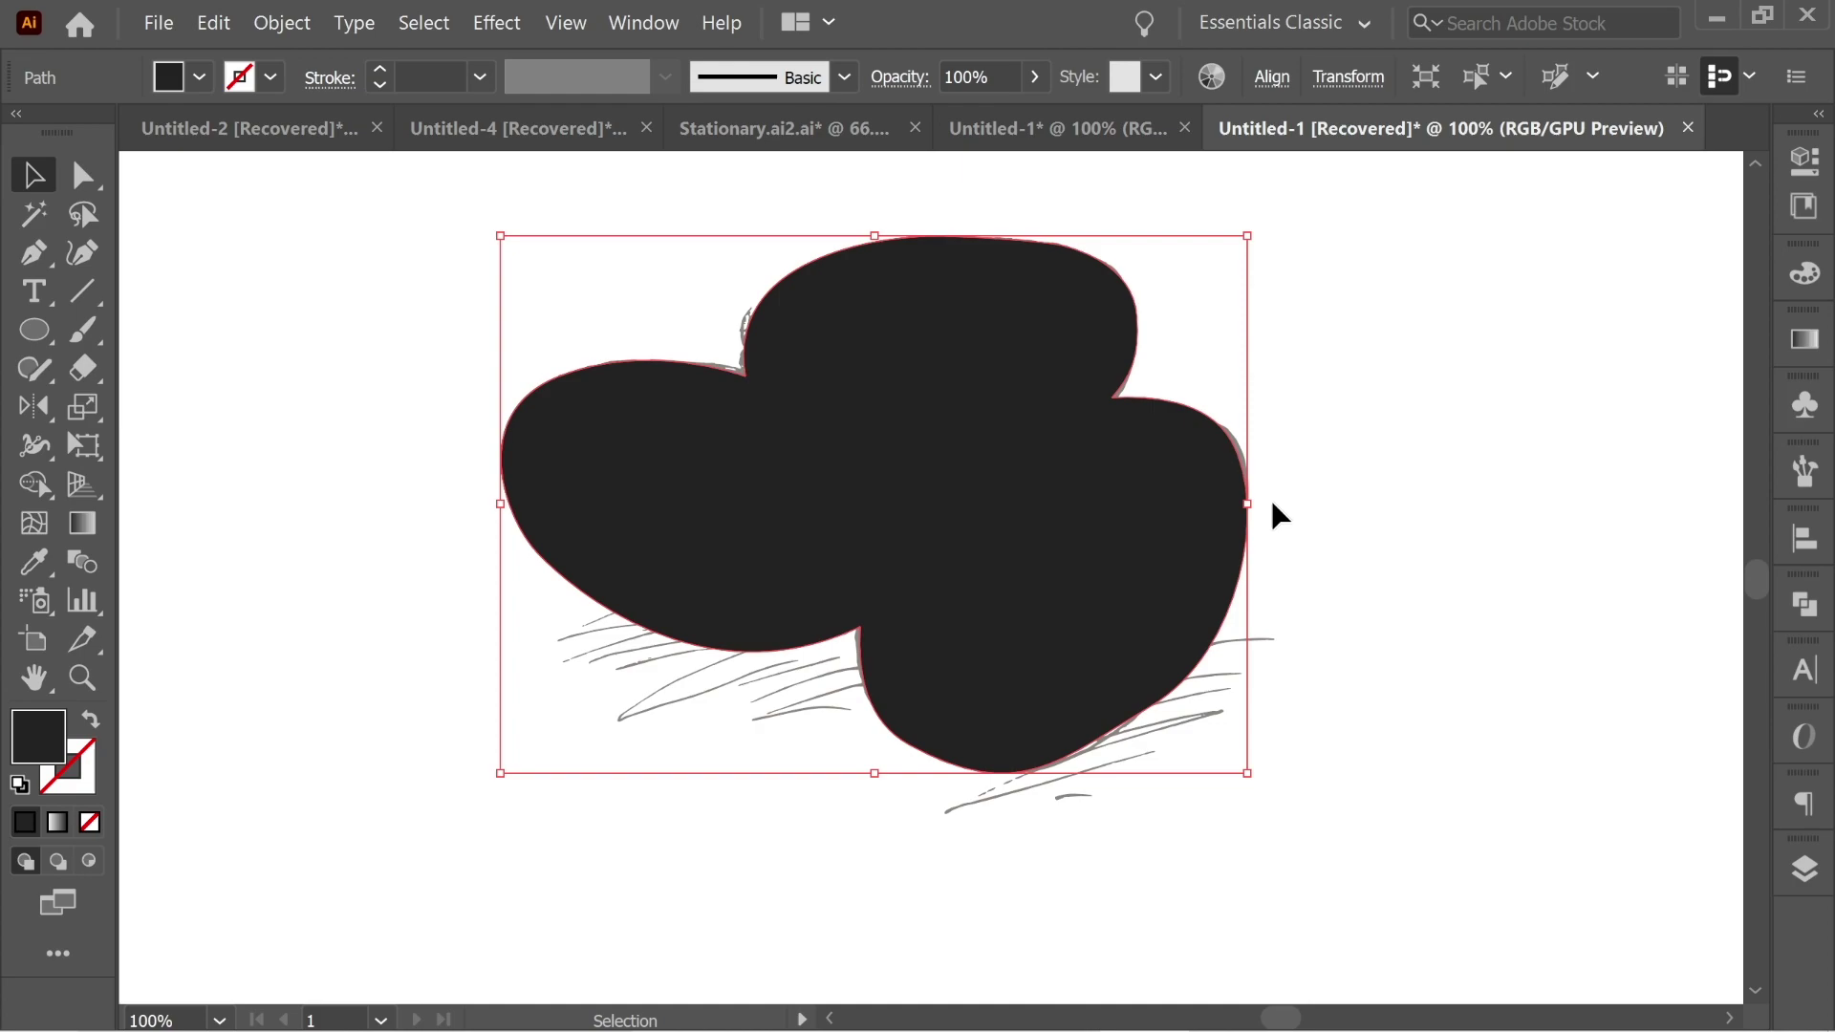
Set the merged bean shape to 46% opacity and deselect it
{"action": "left_click", "coordinate": [1035, 76]}
{"action": "left_click_drag", "start_coordinate": [973, 113], "coordinate": [965, 114]}
{"action": "key", "text": "a"}
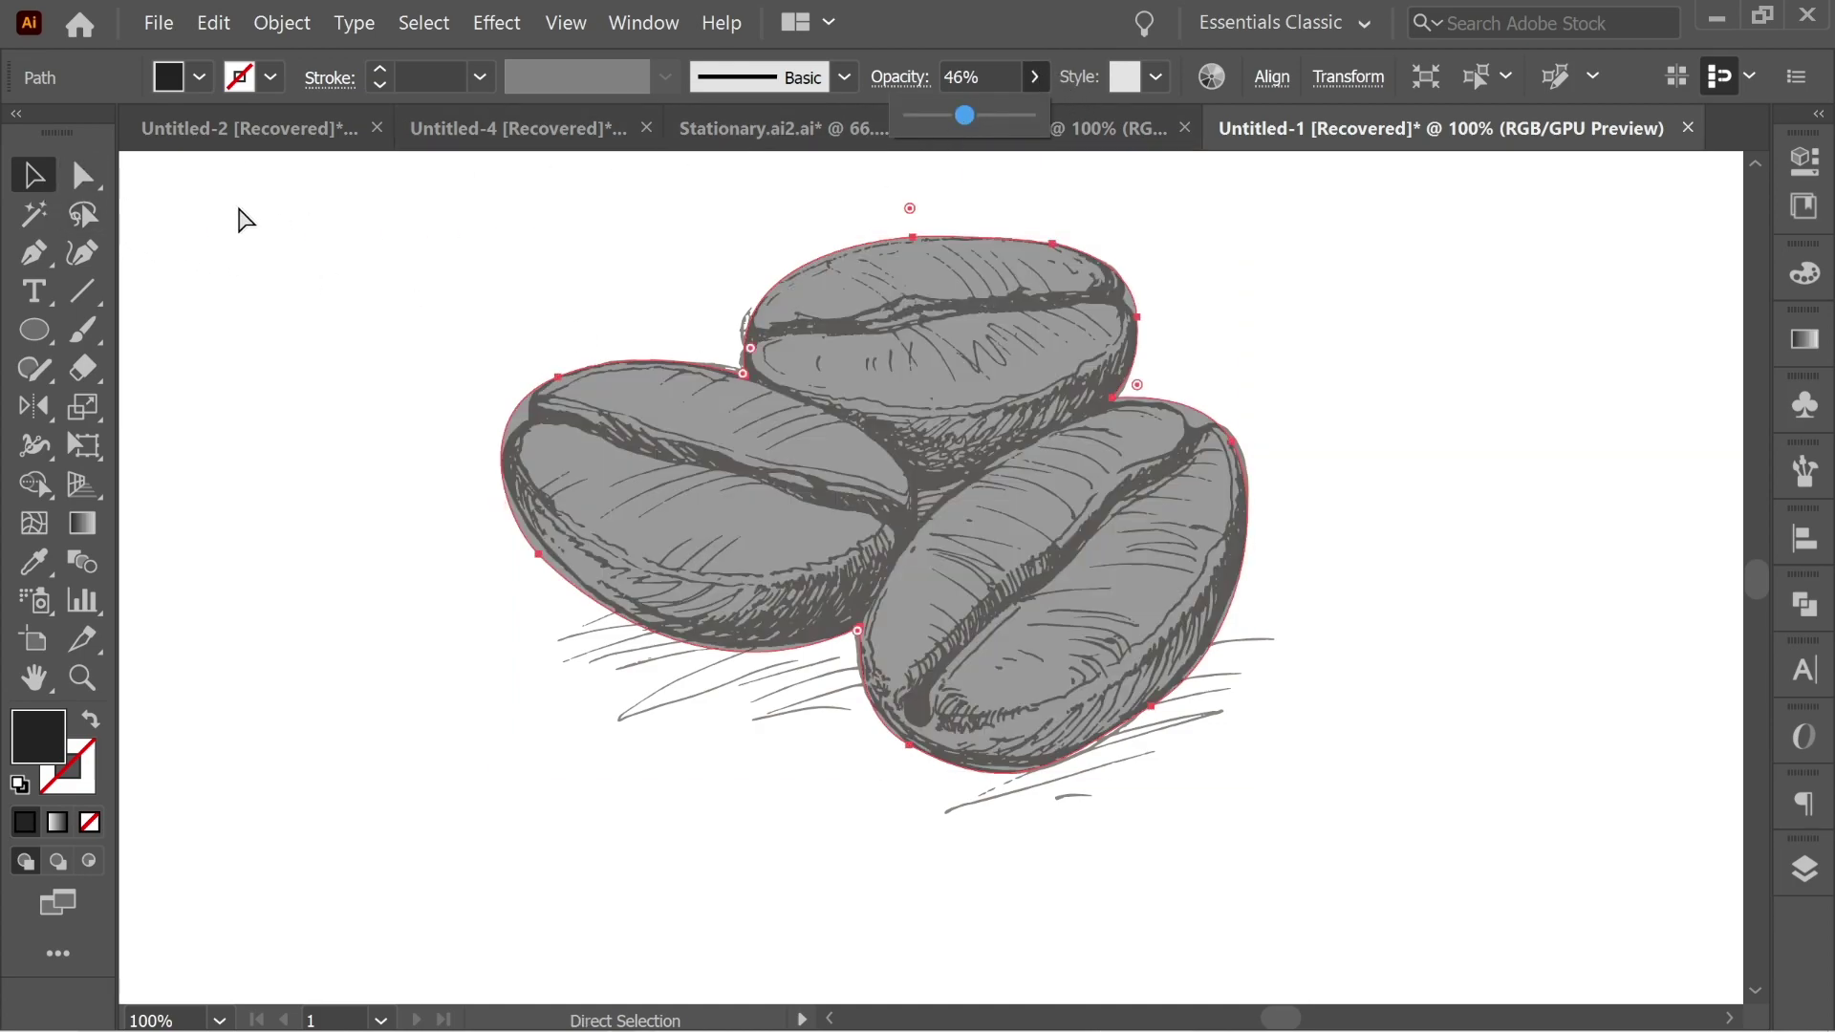
{"action": "left_click", "coordinate": [31, 172]}
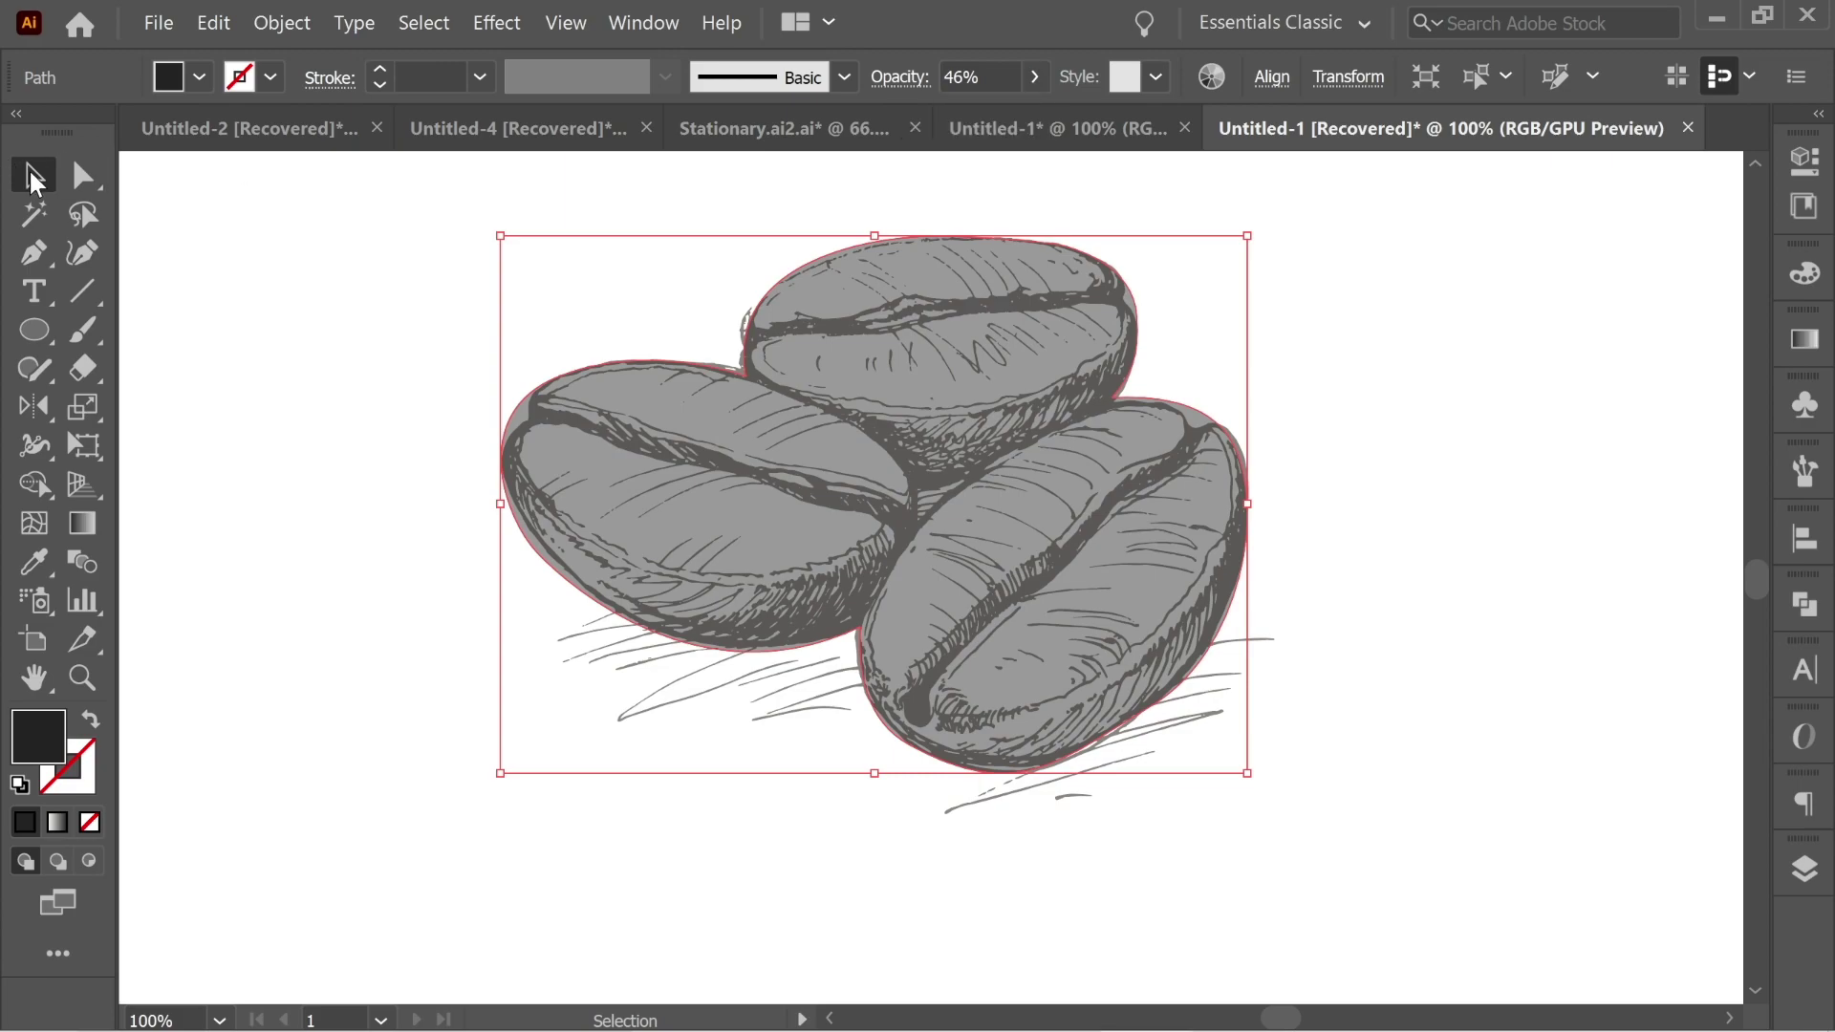
{"action": "key", "text": "ctrl+shift+a"}
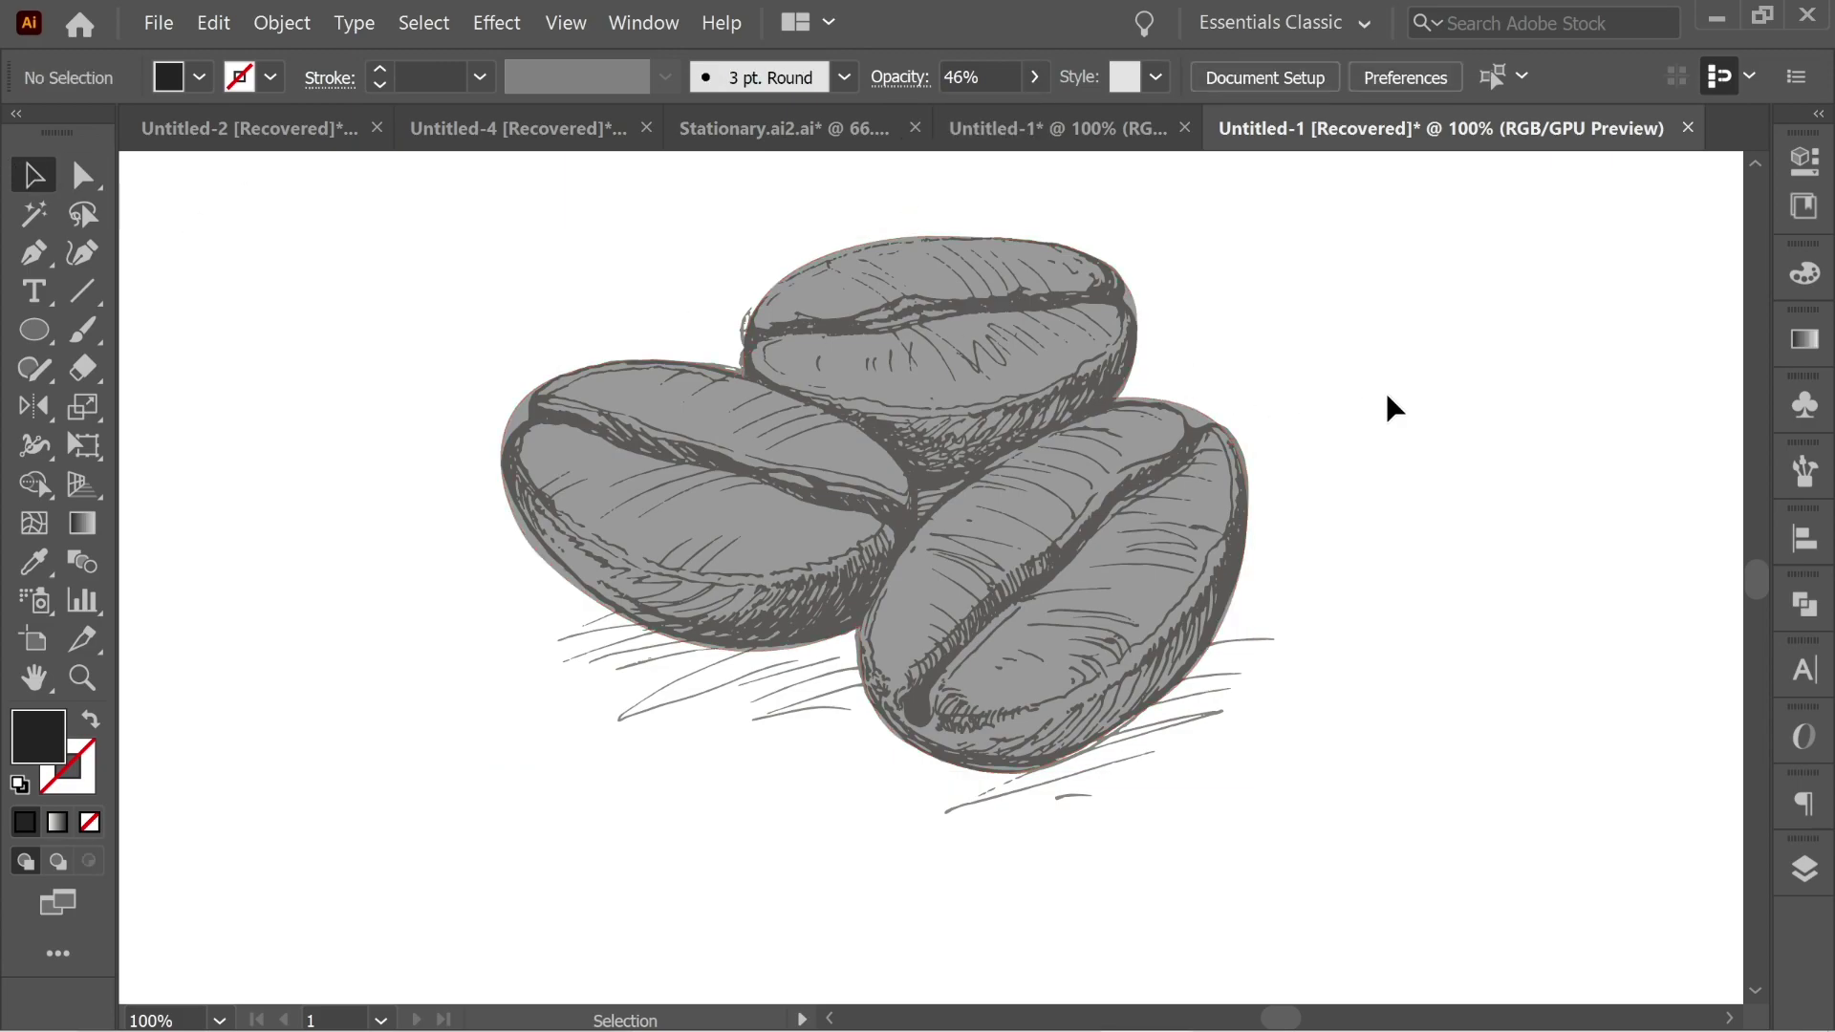
{"action": "left_click", "coordinate": [43, 262]}
{"action": "left_click_drag", "start_coordinate": [483, 339], "coordinate": [1207, 344]}
Sample white with the Eyedropper, then zoom to 150% centred on the left bean
{"action": "left_click", "coordinate": [40, 562]}
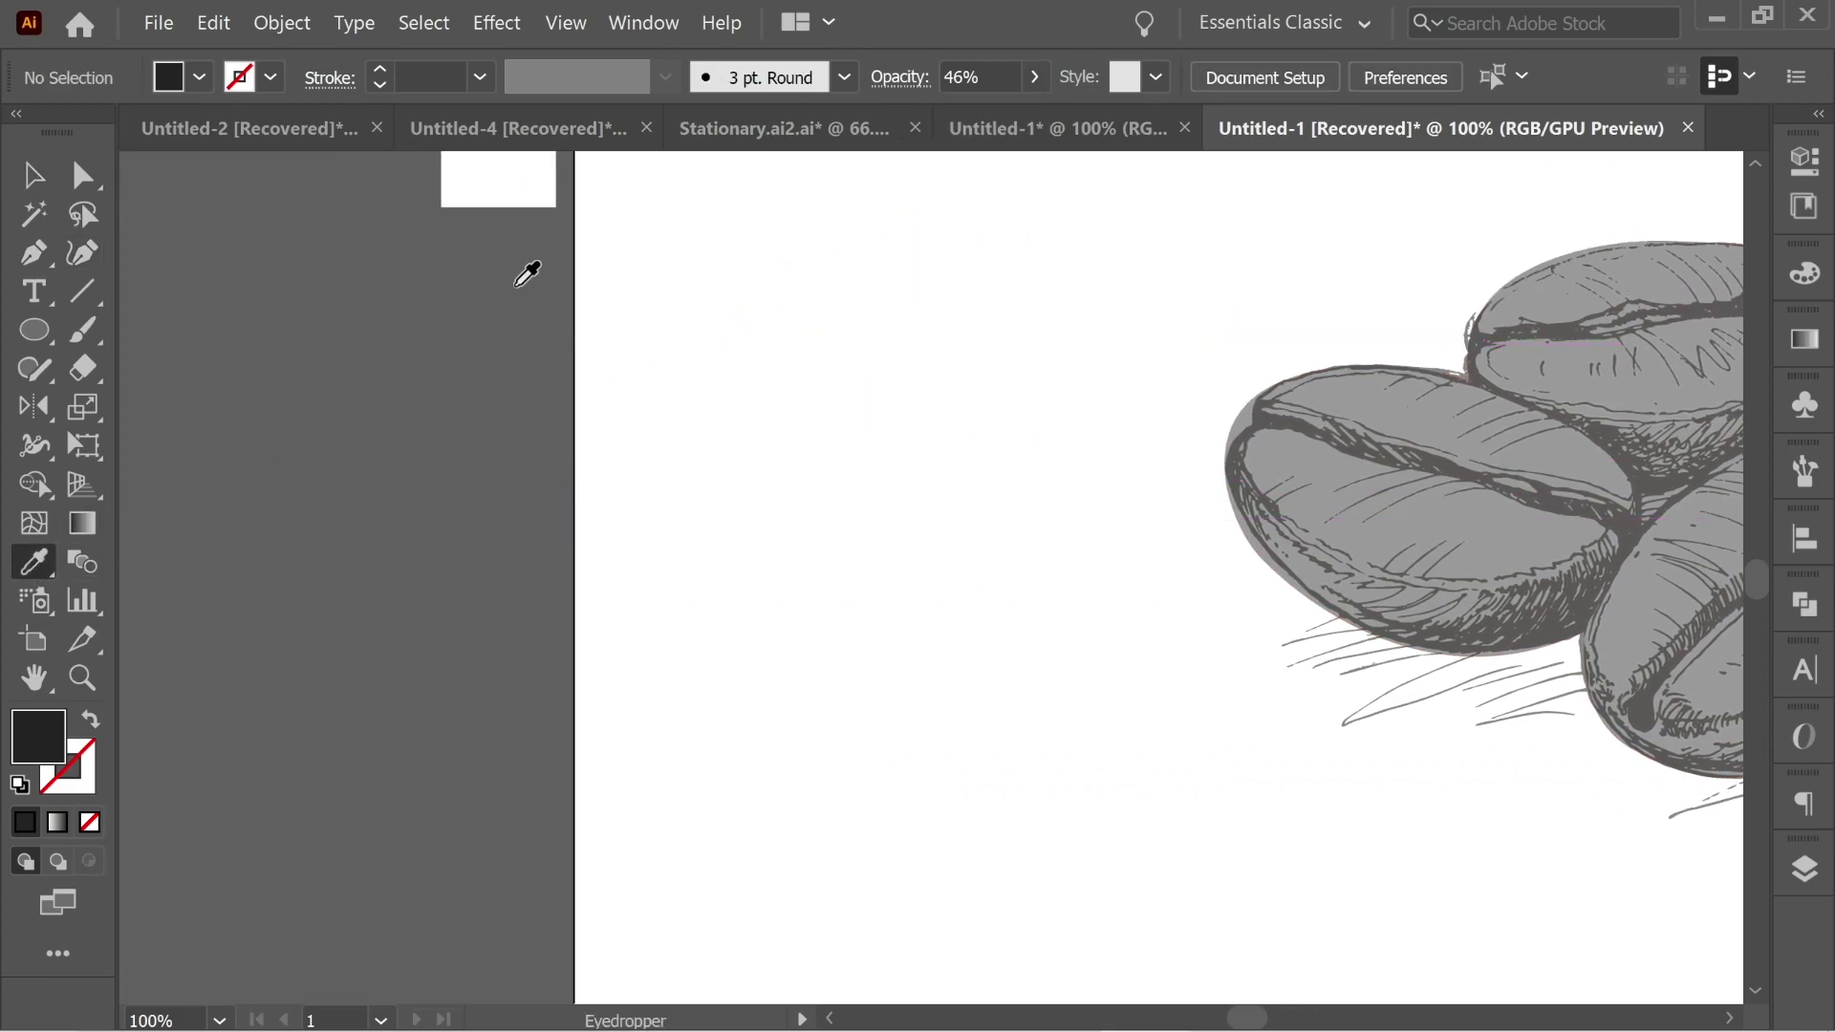
{"action": "left_click", "coordinate": [510, 191]}
{"action": "left_click", "coordinate": [35, 254]}
{"action": "left_click_drag", "start_coordinate": [1016, 389], "coordinate": [681, 361]}
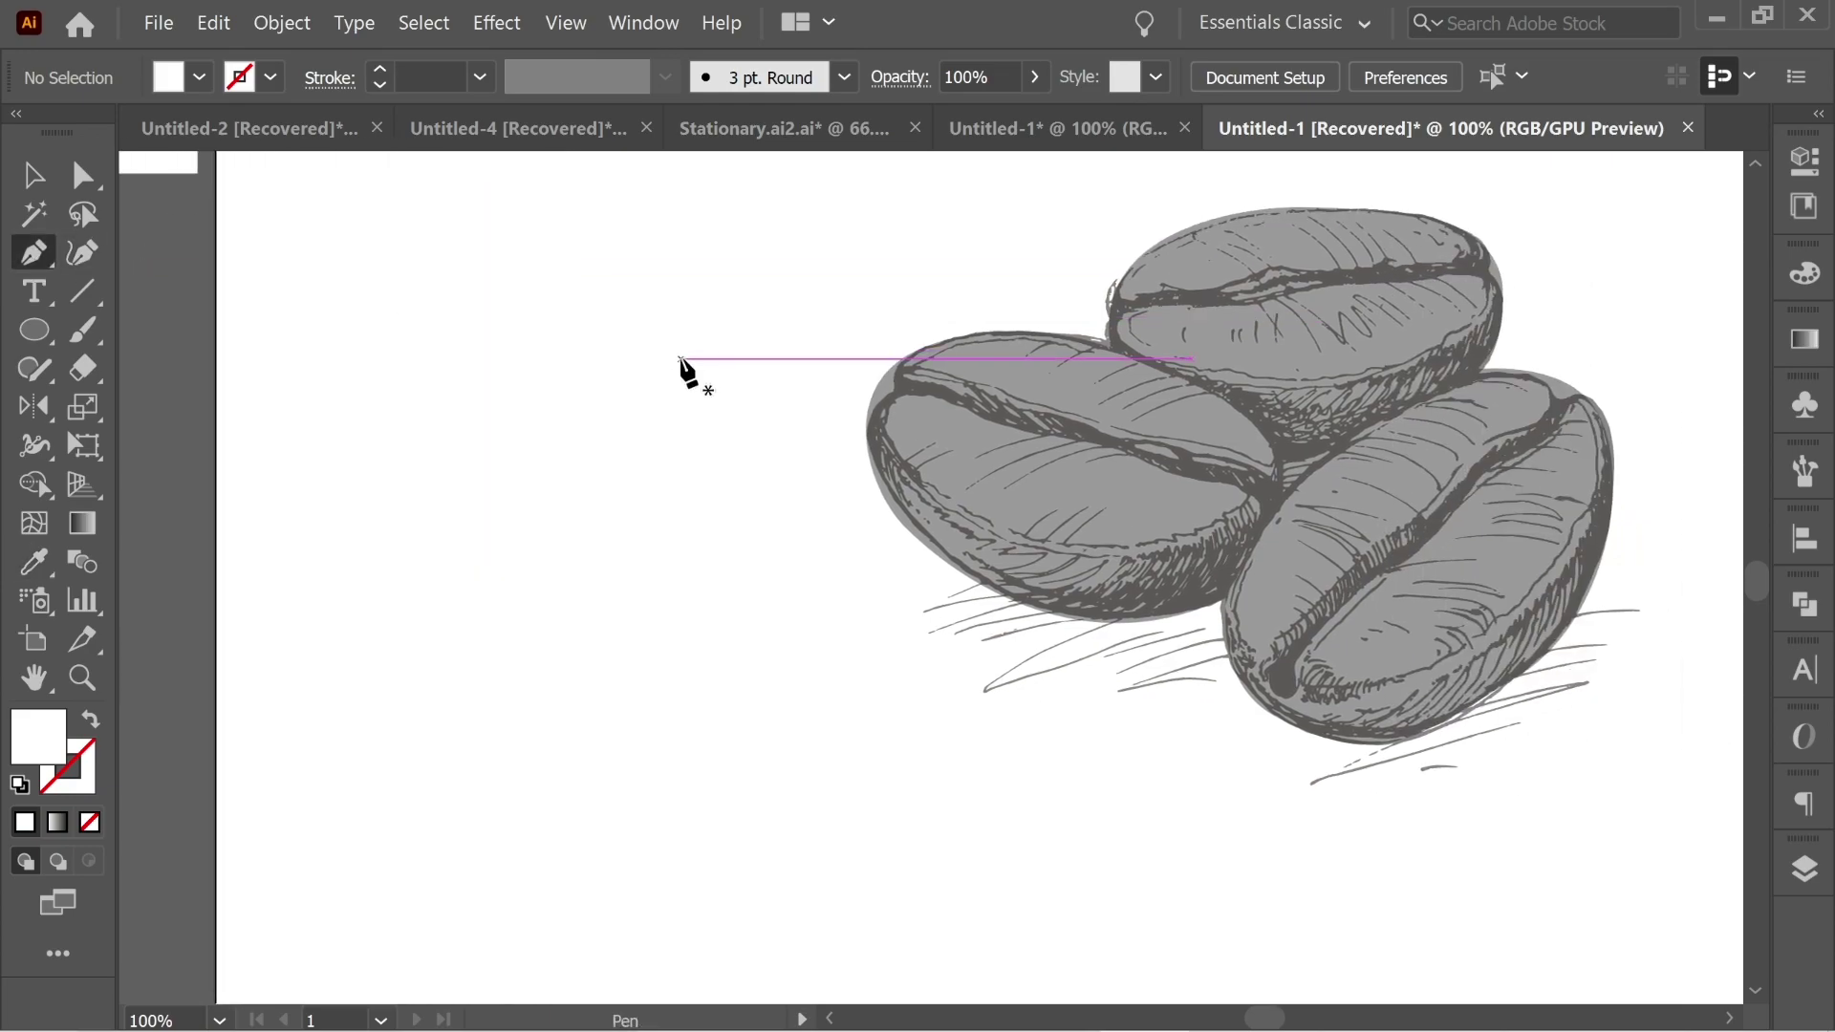
{"action": "key", "text": "ctrl+plus"}
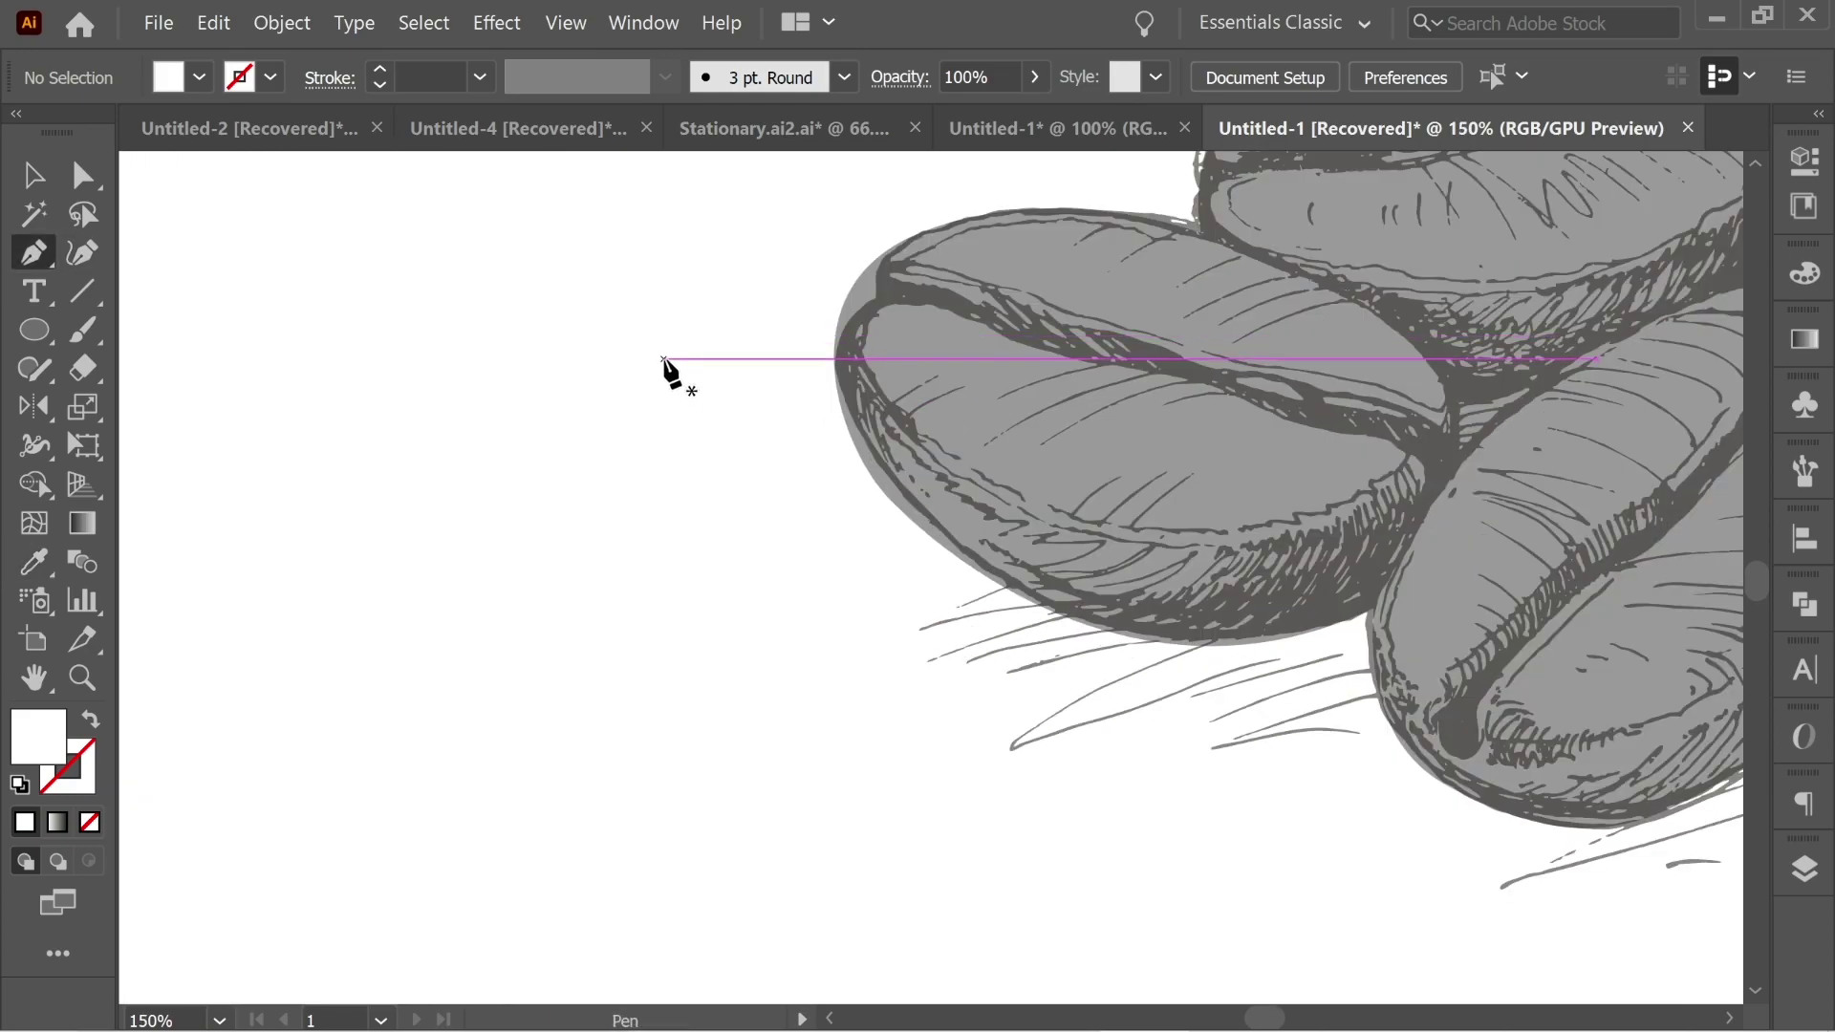
{"action": "left_click_drag", "start_coordinate": [1274, 377], "coordinate": [1039, 458]}
Pen-trace the left bean's white crease highlight with curves and sharp prong points
{"action": "left_click", "coordinate": [935, 332]}
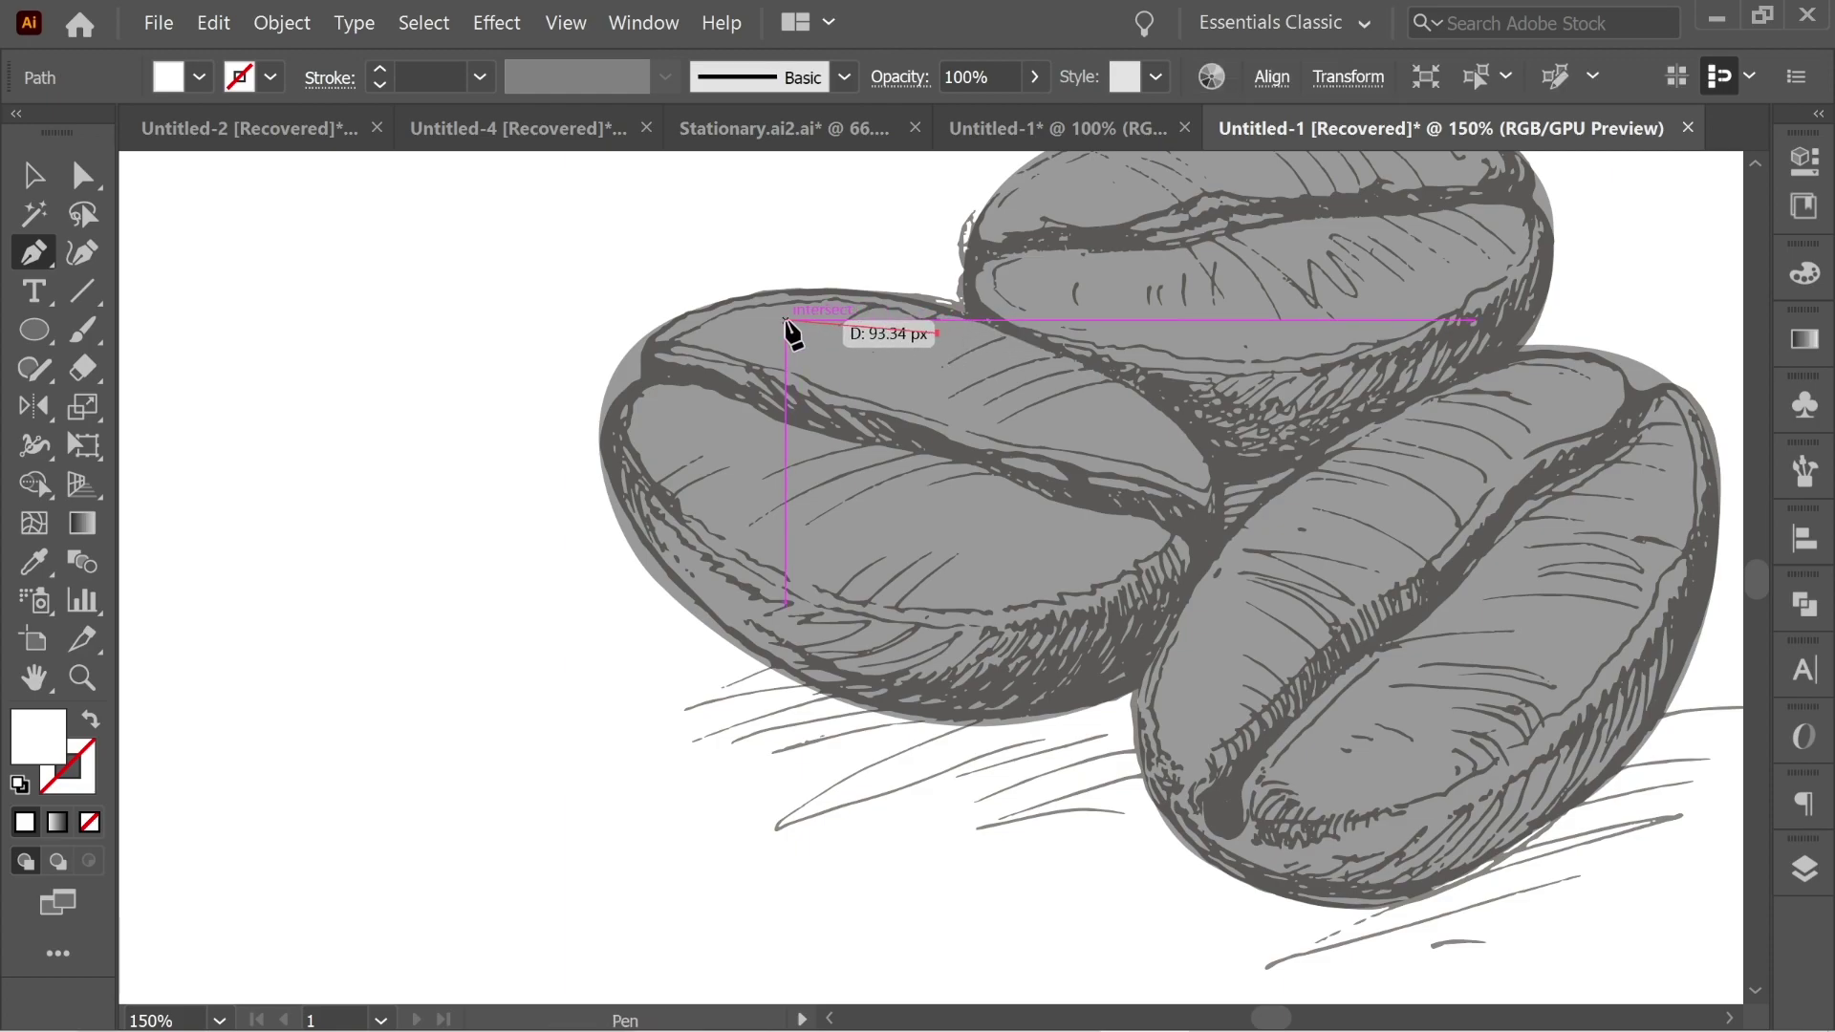
{"action": "key", "text": "ctrl+z"}
{"action": "left_click", "coordinate": [929, 326]}
{"action": "left_click_drag", "start_coordinate": [741, 333], "coordinate": [674, 405]}
{"action": "left_click_drag", "start_coordinate": [655, 410], "coordinate": [632, 412]}
{"action": "left_click_drag", "start_coordinate": [848, 613], "coordinate": [1031, 650]}
{"action": "left_click", "coordinate": [848, 613]}
{"action": "left_click_drag", "start_coordinate": [697, 477], "coordinate": [697, 414]}
{"action": "left_click", "coordinate": [697, 477]}
{"action": "left_click_drag", "start_coordinate": [934, 599], "coordinate": [1109, 614]}
{"action": "left_click", "coordinate": [934, 600]}
{"action": "left_click_drag", "start_coordinate": [734, 458], "coordinate": [674, 336]}
{"action": "left_click", "coordinate": [734, 458]}
{"action": "left_click_drag", "start_coordinate": [1096, 569], "coordinate": [1303, 525]}
{"action": "left_click", "coordinate": [1096, 570]}
{"action": "left_click_drag", "start_coordinate": [797, 445], "coordinate": [690, 330]}
{"action": "left_click", "coordinate": [797, 445]}
{"action": "left_click_drag", "start_coordinate": [1110, 521], "coordinate": [1177, 521]}
Finish the left bean highlight around its prong tip and close the white path
{"action": "key", "text": "ctrl+z"}
{"action": "key", "text": "ctrl+z"}
{"action": "left_click_drag", "start_coordinate": [1036, 533], "coordinate": [1118, 544]}
{"action": "left_click_drag", "start_coordinate": [1177, 535], "coordinate": [1197, 517]}
{"action": "left_click_drag", "start_coordinate": [1161, 491], "coordinate": [1139, 487]}
{"action": "left_click_drag", "start_coordinate": [1056, 478], "coordinate": [984, 486]}
{"action": "left_click_drag", "start_coordinate": [877, 438], "coordinate": [707, 409]}
{"action": "left_click_drag", "start_coordinate": [725, 374], "coordinate": [750, 367]}
{"action": "left_click_drag", "start_coordinate": [910, 376], "coordinate": [1158, 436]}
{"action": "left_click_drag", "start_coordinate": [1192, 469], "coordinate": [1196, 424]}
{"action": "left_click_drag", "start_coordinate": [1103, 399], "coordinate": [835, 309]}
{"action": "left_click", "coordinate": [1070, 391]}
{"action": "left_click", "coordinate": [35, 176]}
Begin the right bean's white highlight, curving its outline and first prongs
{"action": "left_click", "coordinate": [383, 240]}
{"action": "left_click_drag", "start_coordinate": [1099, 360], "coordinate": [883, 446]}
{"action": "left_click", "coordinate": [34, 253]}
{"action": "left_click_drag", "start_coordinate": [1243, 621], "coordinate": [1021, 586]}
{"action": "left_click", "coordinate": [912, 484]}
{"action": "left_click_drag", "start_coordinate": [768, 603], "coordinate": [727, 678]}
{"action": "mouse_move", "coordinate": [729, 809]}
{"action": "left_mouse_down"}
{"action": "mouse_move", "coordinate": [737, 852]}
{"action": "mouse_move", "coordinate": [791, 840]}
{"action": "mouse_move", "coordinate": [809, 898]}
{"action": "left_mouse_up"}
{"action": "left_click_drag", "start_coordinate": [1146, 742], "coordinate": [1250, 612]}
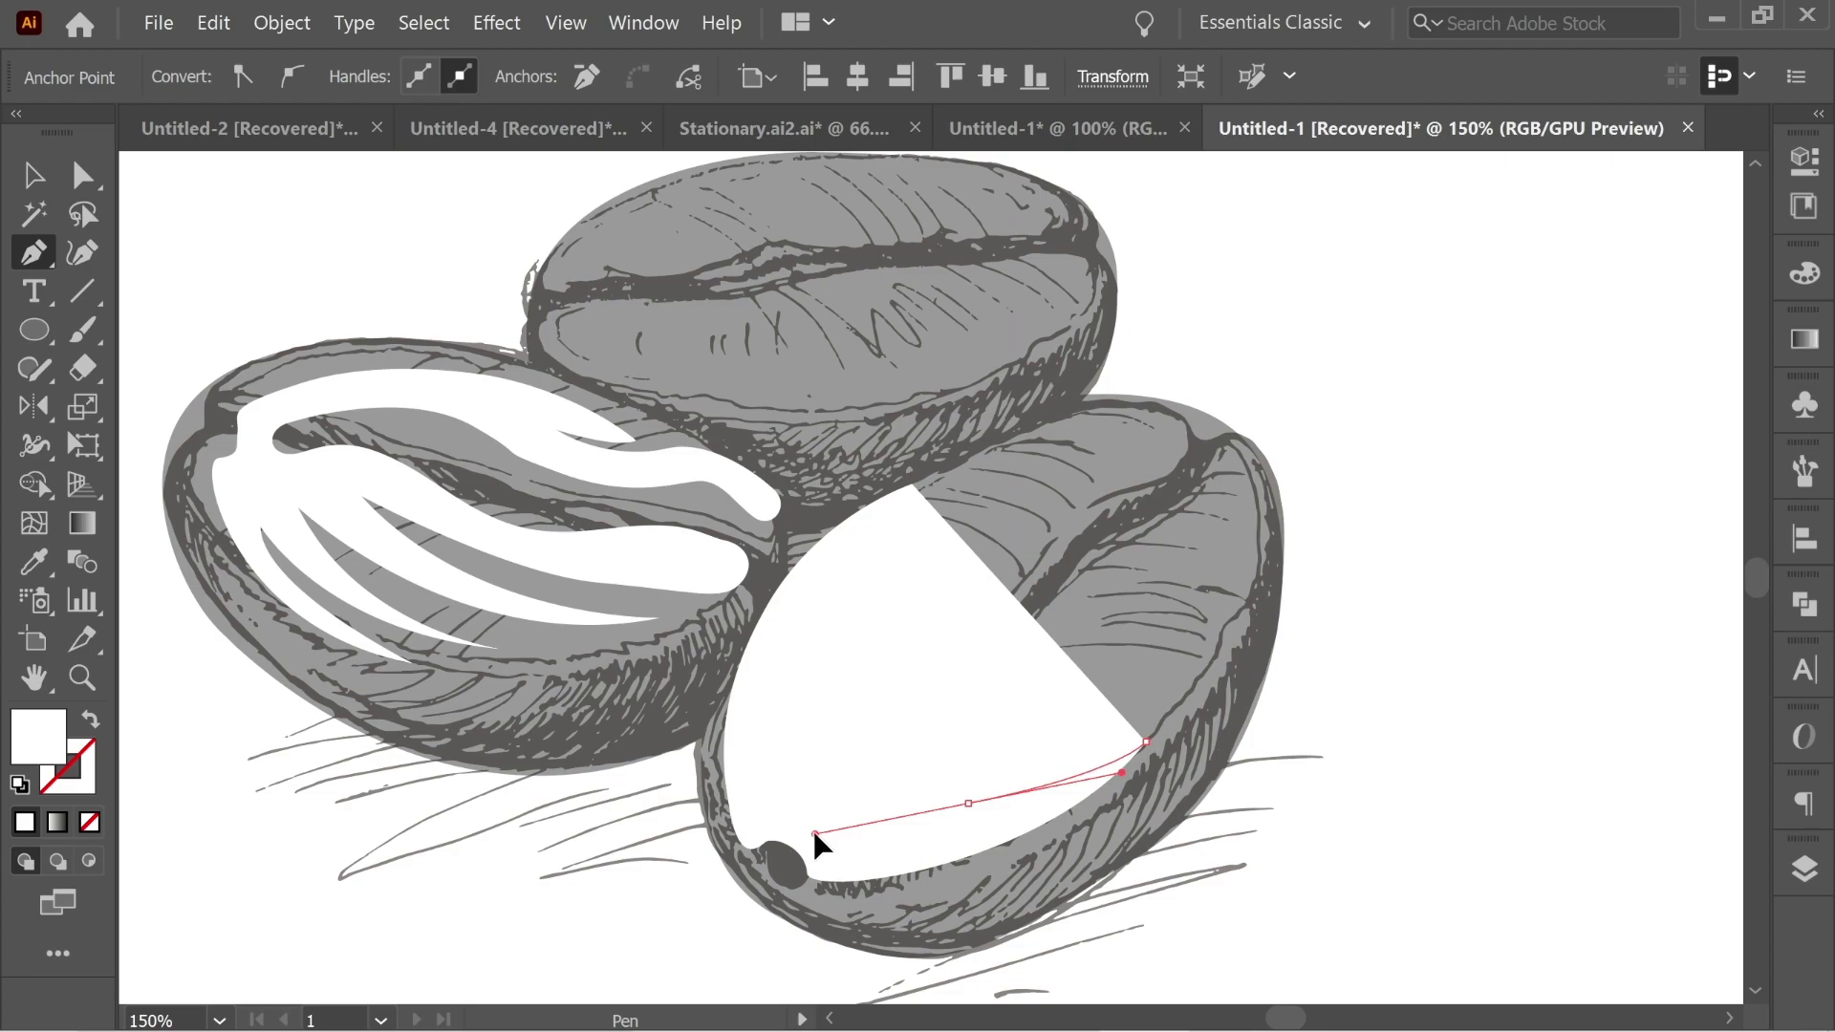
{"action": "left_click", "coordinate": [1192, 640]}
{"action": "left_click_drag", "start_coordinate": [965, 758], "coordinate": [813, 805]}
{"action": "left_click", "coordinate": [966, 758]}
{"action": "left_click_drag", "start_coordinate": [1192, 566], "coordinate": [1177, 471]}
{"action": "left_click_drag", "start_coordinate": [1134, 534], "coordinate": [1110, 598]}
Extend the right bean highlight along the crease to its top tip and close it
{"action": "left_click_drag", "start_coordinate": [984, 688], "coordinate": [793, 822]}
{"action": "left_click_drag", "start_coordinate": [795, 716], "coordinate": [824, 668]}
{"action": "left_click_drag", "start_coordinate": [965, 621], "coordinate": [1027, 623]}
{"action": "left_click_drag", "start_coordinate": [1074, 497], "coordinate": [1085, 452]}
{"action": "left_click", "coordinate": [1074, 496]}
{"action": "left_click_drag", "start_coordinate": [978, 593], "coordinate": [1017, 561]}
{"action": "left_click", "coordinate": [865, 622]}
{"action": "left_click_drag", "start_coordinate": [1069, 470], "coordinate": [1094, 454]}
{"action": "left_click_drag", "start_coordinate": [1173, 447], "coordinate": [1133, 417]}
{"action": "left_click_drag", "start_coordinate": [1043, 430], "coordinate": [862, 521]}
{"action": "left_click", "coordinate": [1044, 431]}
{"action": "key", "text": "ctrl+z"}
{"action": "key", "text": "ctrl+z"}
{"action": "left_click", "coordinate": [1036, 446]}
{"action": "left_click", "coordinate": [1084, 414]}
Start the top bean's white highlight, curving it rightward with sharp points
{"action": "left_click_drag", "start_coordinate": [761, 342], "coordinate": [937, 523]}
{"action": "left_click_drag", "start_coordinate": [953, 349], "coordinate": [938, 354]}
{"action": "left_click_drag", "start_coordinate": [743, 436], "coordinate": [738, 472]}
{"action": "left_click_drag", "start_coordinate": [747, 486], "coordinate": [733, 509]}
{"action": "left_click_drag", "start_coordinate": [755, 555], "coordinate": [788, 577]}
{"action": "left_click_drag", "start_coordinate": [1004, 610], "coordinate": [1091, 581]}
{"action": "left_click", "coordinate": [1004, 610]}
{"action": "left_click_drag", "start_coordinate": [806, 537], "coordinate": [753, 492]}
{"action": "left_click", "coordinate": [805, 538]}
{"action": "left_click_drag", "start_coordinate": [1108, 561], "coordinate": [1225, 517]}
{"action": "left_click", "coordinate": [1107, 562]}
{"action": "left_click_drag", "start_coordinate": [828, 504], "coordinate": [706, 416]}
{"action": "left_click", "coordinate": [829, 505]}
Shape the top highlight's prongs, crease gap and right end, close it and deselect
{"action": "left_click_drag", "start_coordinate": [1203, 507], "coordinate": [1367, 426]}
{"action": "left_click", "coordinate": [1202, 508]}
{"action": "left_click_drag", "start_coordinate": [1236, 433], "coordinate": [1204, 417]}
{"action": "left_click_drag", "start_coordinate": [1130, 466], "coordinate": [1097, 487]}
{"action": "left_click_drag", "start_coordinate": [922, 476], "coordinate": [997, 457]}
{"action": "left_click_drag", "start_coordinate": [1125, 435], "coordinate": [1162, 411]}
{"action": "left_click", "coordinate": [1125, 435]}
{"action": "left_click_drag", "start_coordinate": [1003, 430], "coordinate": [1048, 434]}
{"action": "left_click", "coordinate": [900, 402]}
{"action": "left_click_drag", "start_coordinate": [1158, 408], "coordinate": [1182, 391]}
{"action": "left_click_drag", "start_coordinate": [1233, 402], "coordinate": [1228, 372]}
{"action": "left_click_drag", "start_coordinate": [949, 348], "coordinate": [832, 370]}
{"action": "left_click", "coordinate": [35, 176]}
{"action": "left_click", "coordinate": [1545, 538]}
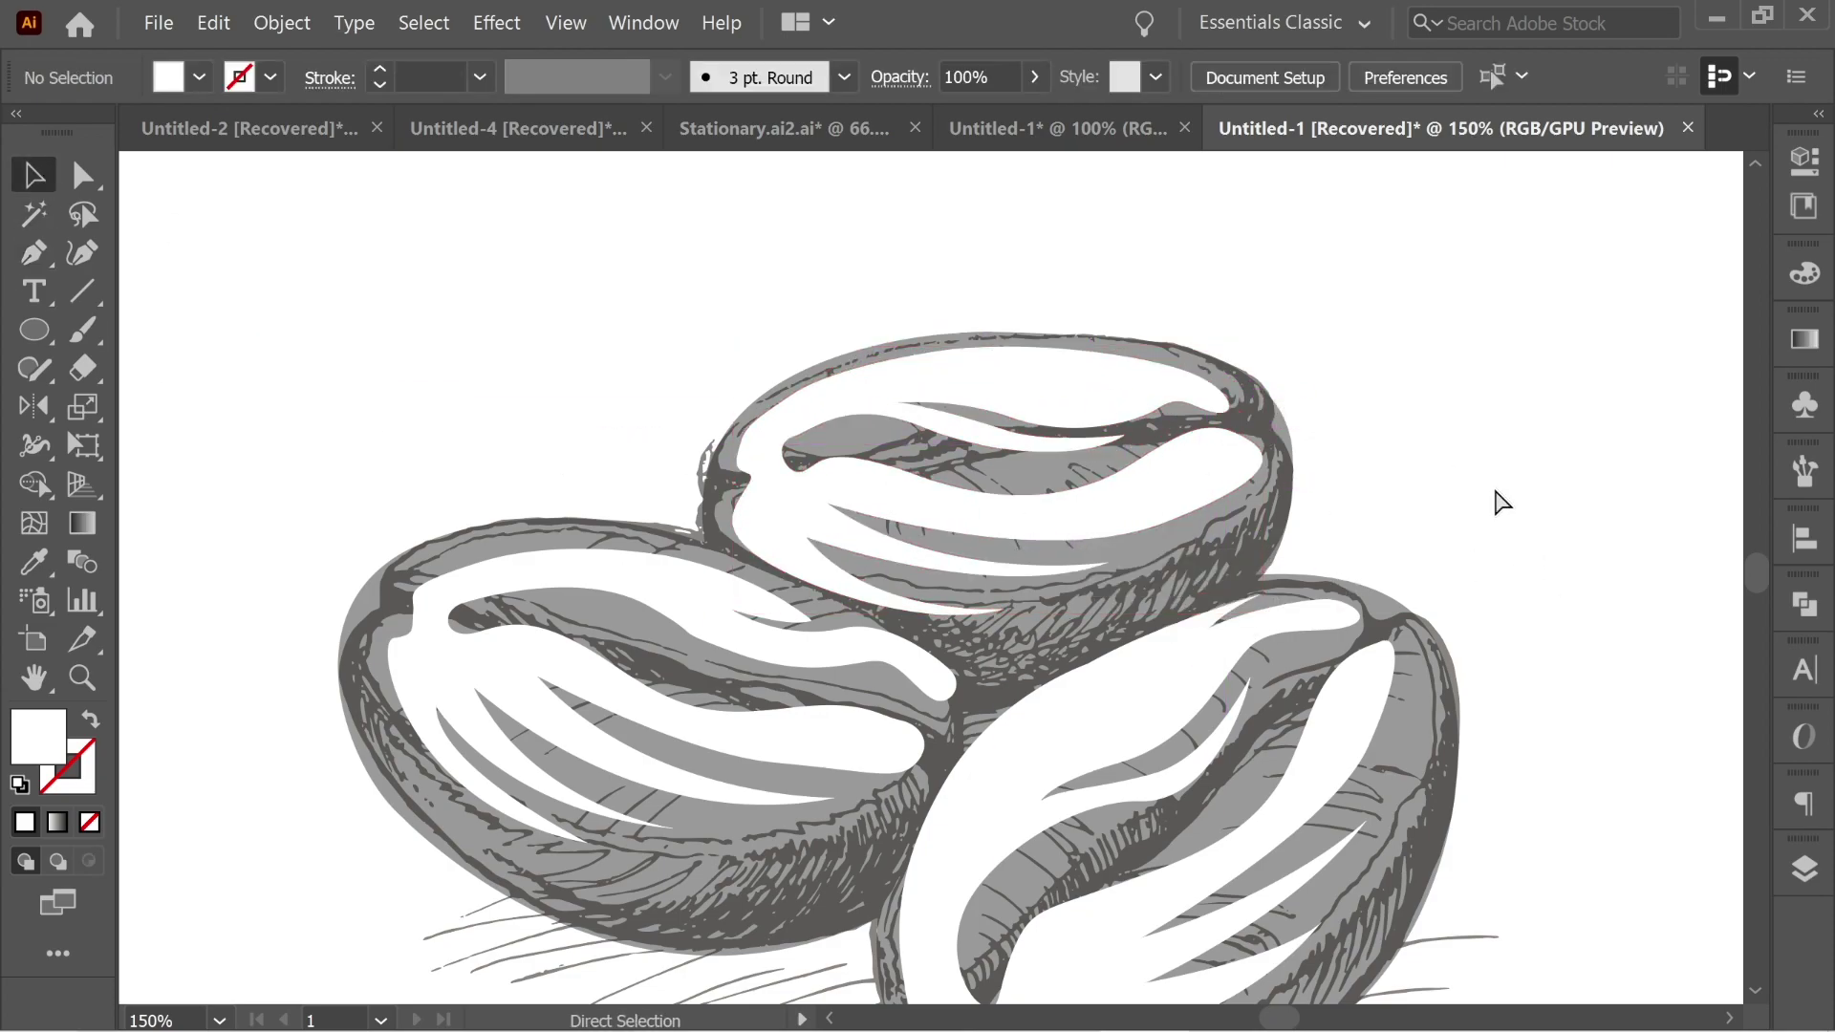
Zoom out and stretch the black bean silhouette slightly taller
{"action": "key", "text": "ctrl+minus"}
{"action": "key", "text": "ctrl+minus"}
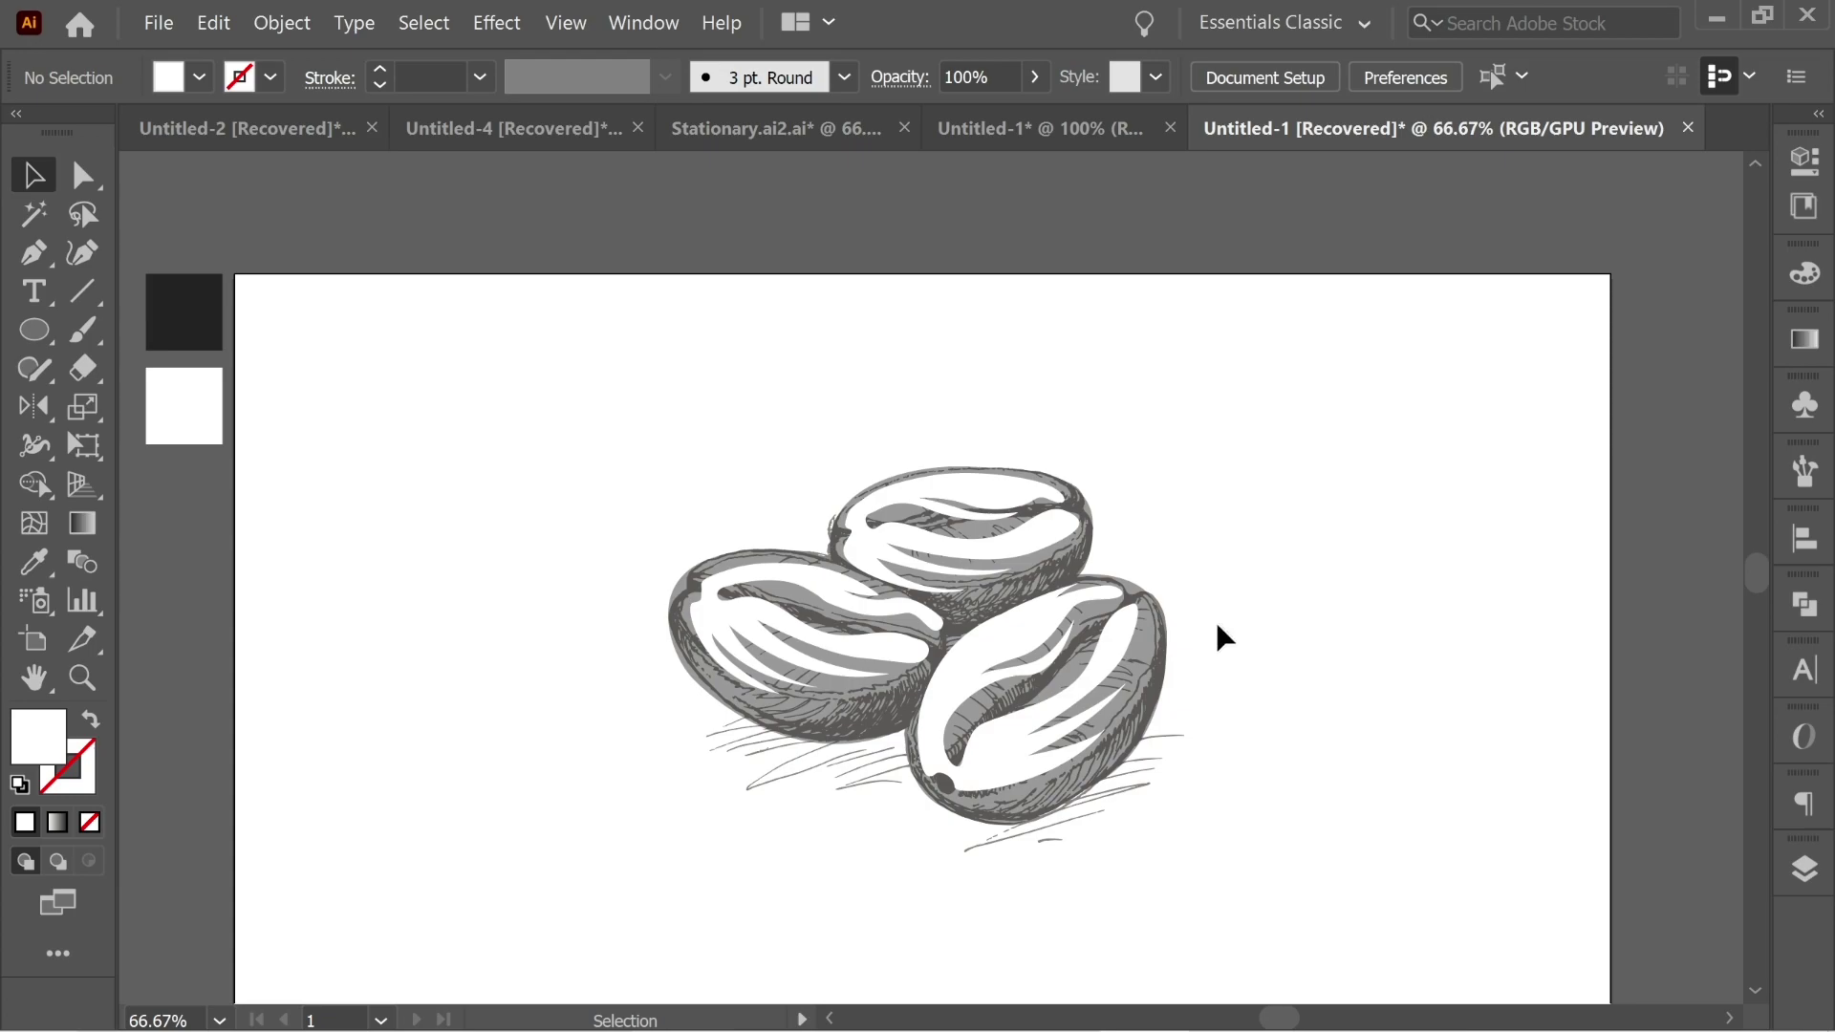
{"action": "key", "text": "ctrl+a"}
{"action": "left_click", "coordinate": [1246, 576]}
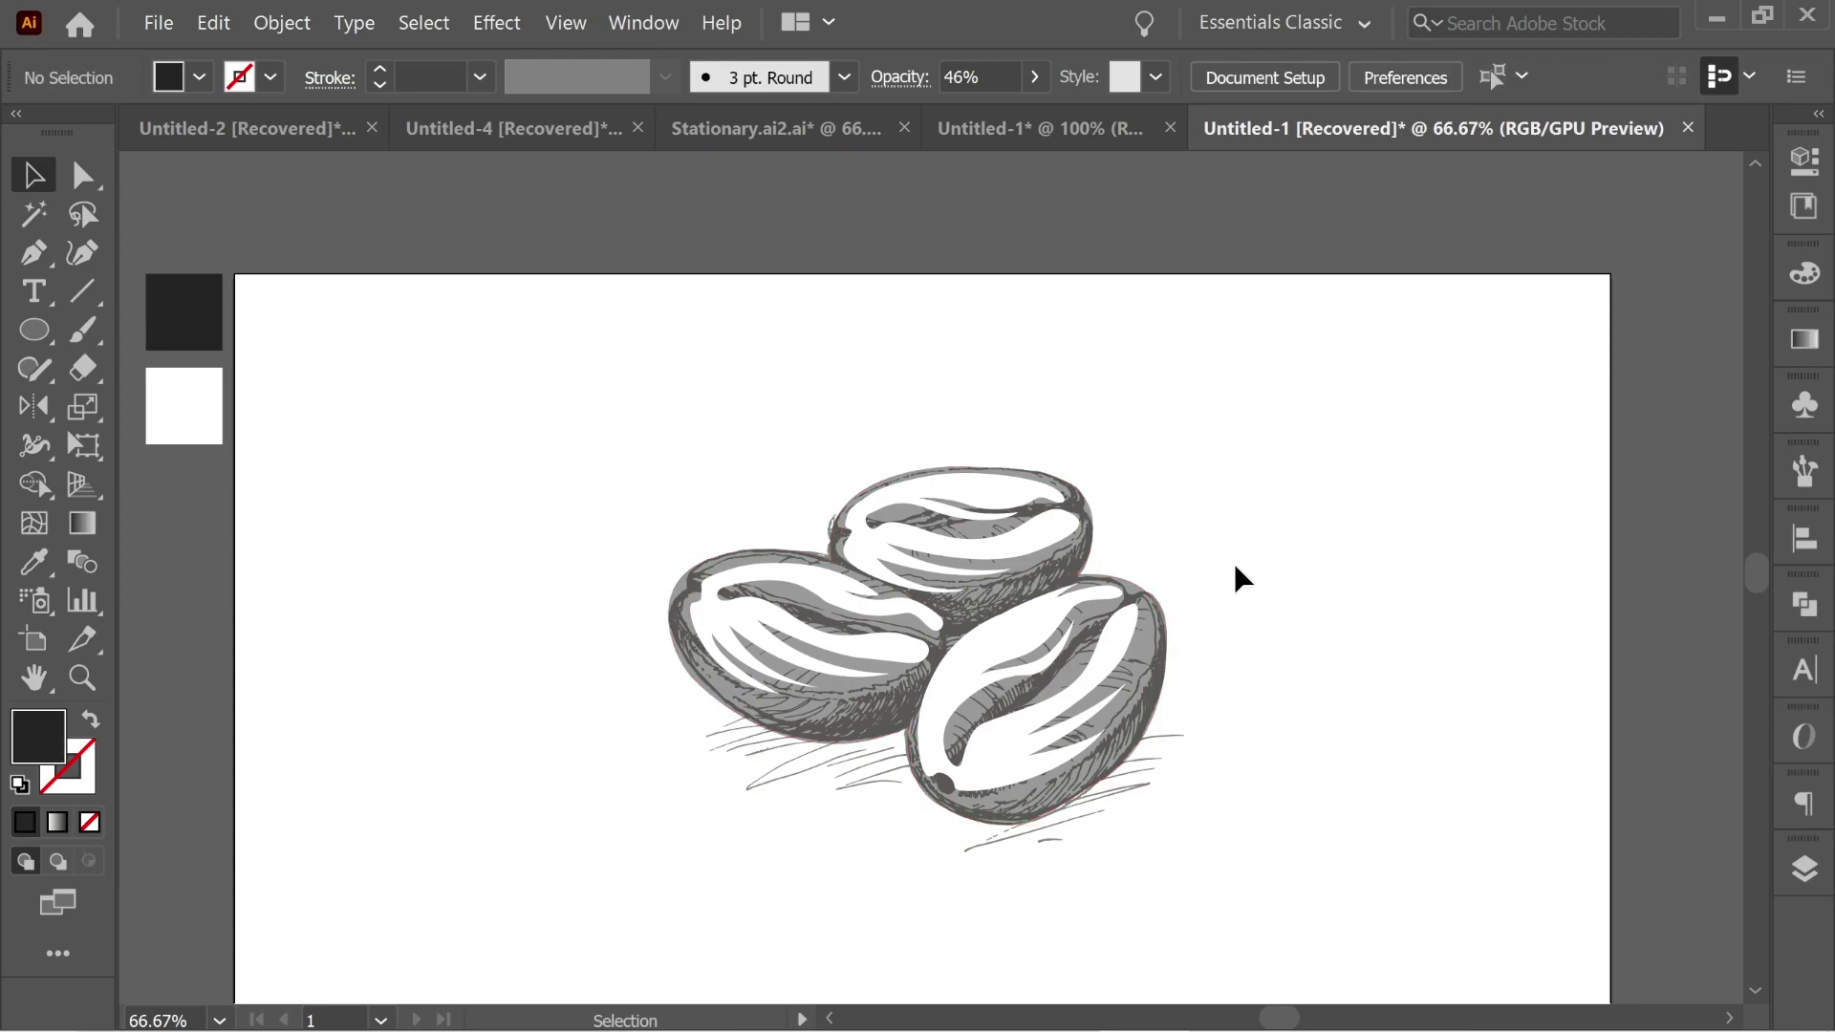
{"action": "left_click", "coordinate": [1155, 631]}
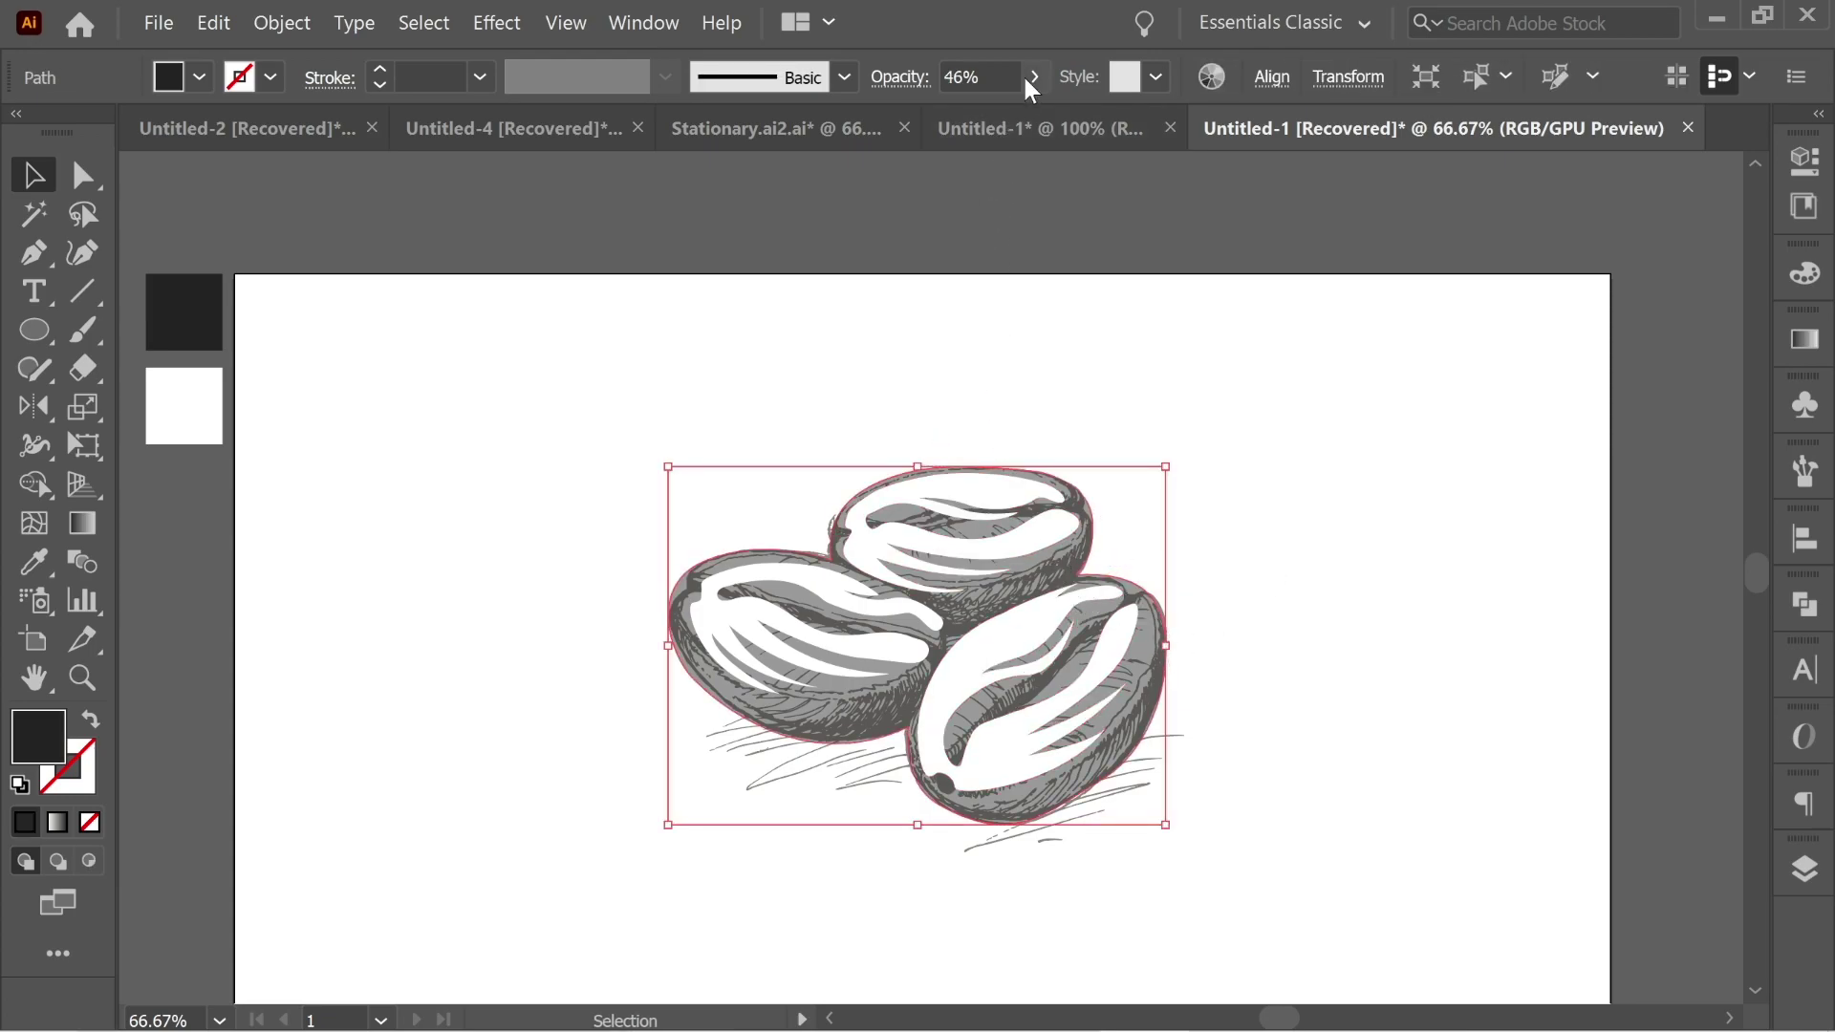
{"action": "left_click_drag", "start_coordinate": [923, 471], "coordinate": [922, 454]}
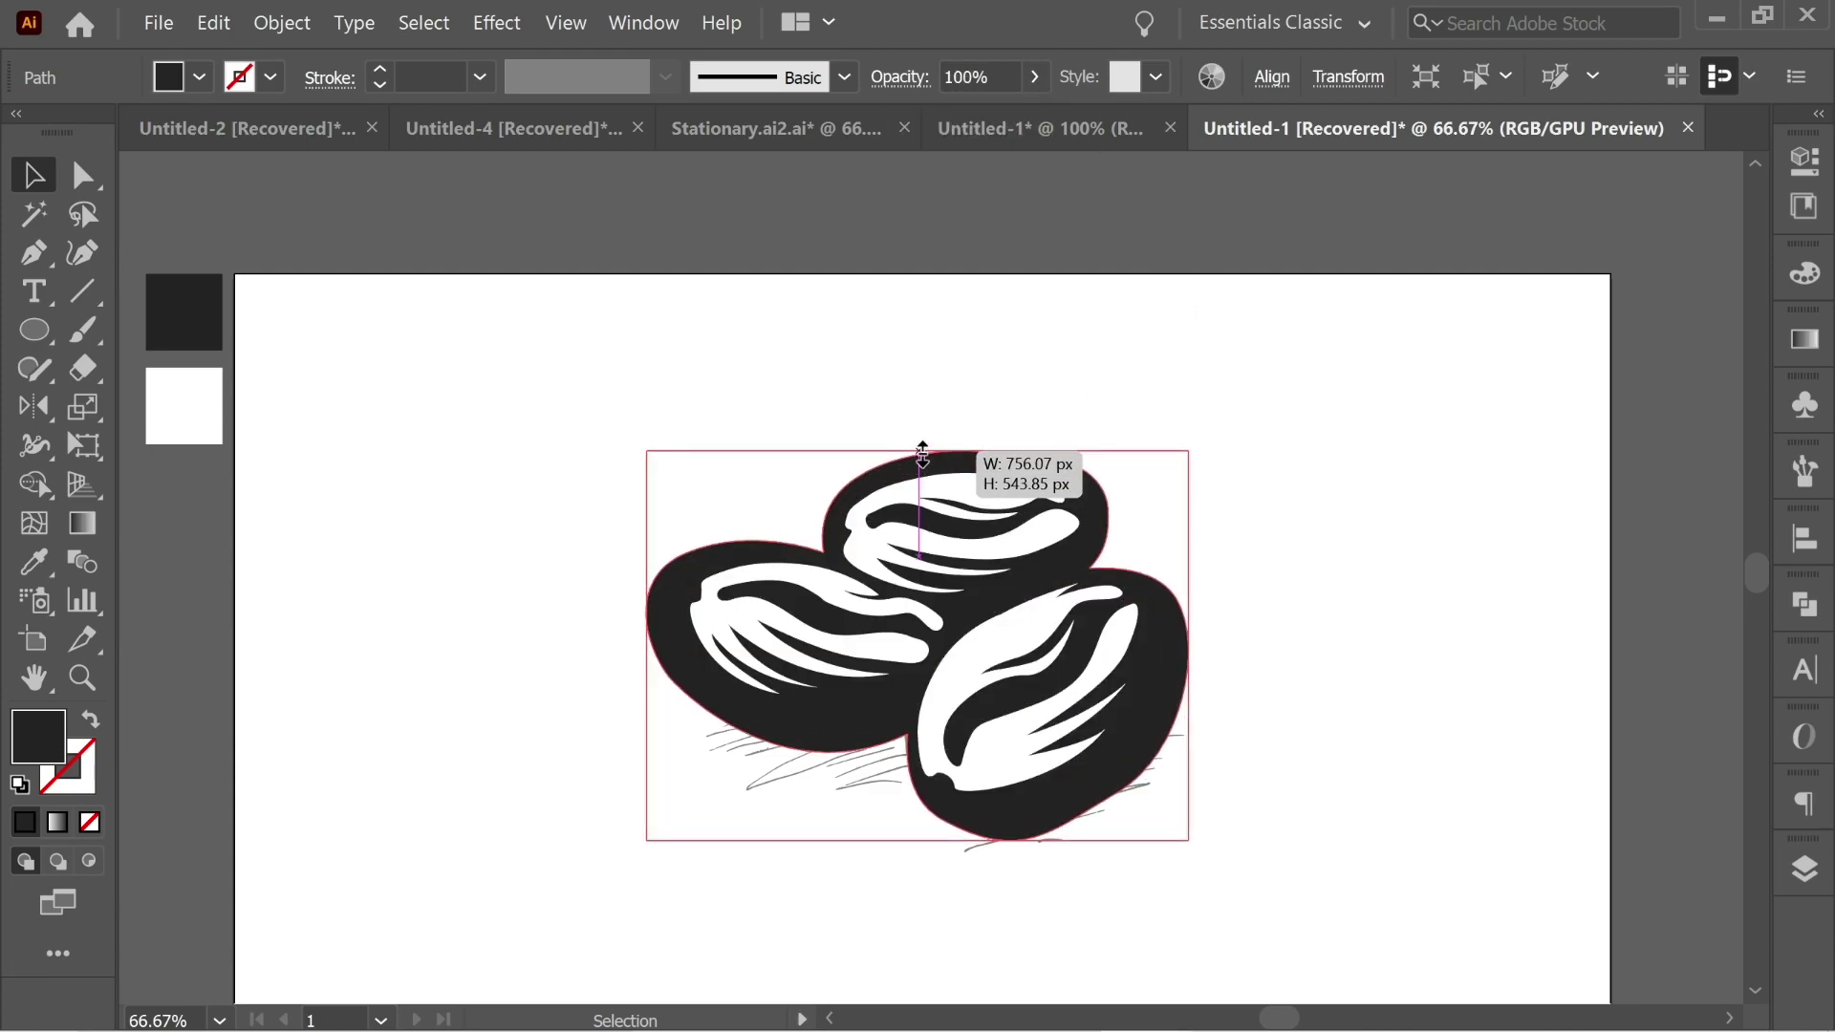
Enlarge the left, top and right beans' white highlight paths to fit the silhouette
{"action": "left_click", "coordinate": [791, 507]}
{"action": "left_click", "coordinate": [794, 585]}
{"action": "left_click_drag", "start_coordinate": [690, 562], "coordinate": [669, 550]}
{"action": "left_click_drag", "start_coordinate": [815, 585], "coordinate": [815, 594]}
{"action": "left_click", "coordinate": [1053, 541]}
{"action": "left_click_drag", "start_coordinate": [1079, 474], "coordinate": [1090, 468]}
{"action": "left_click", "coordinate": [1111, 652]}
{"action": "left_click_drag", "start_coordinate": [1139, 791], "coordinate": [1199, 849]}
{"action": "left_click", "coordinate": [1147, 736]}
{"action": "left_click", "coordinate": [1177, 524]}
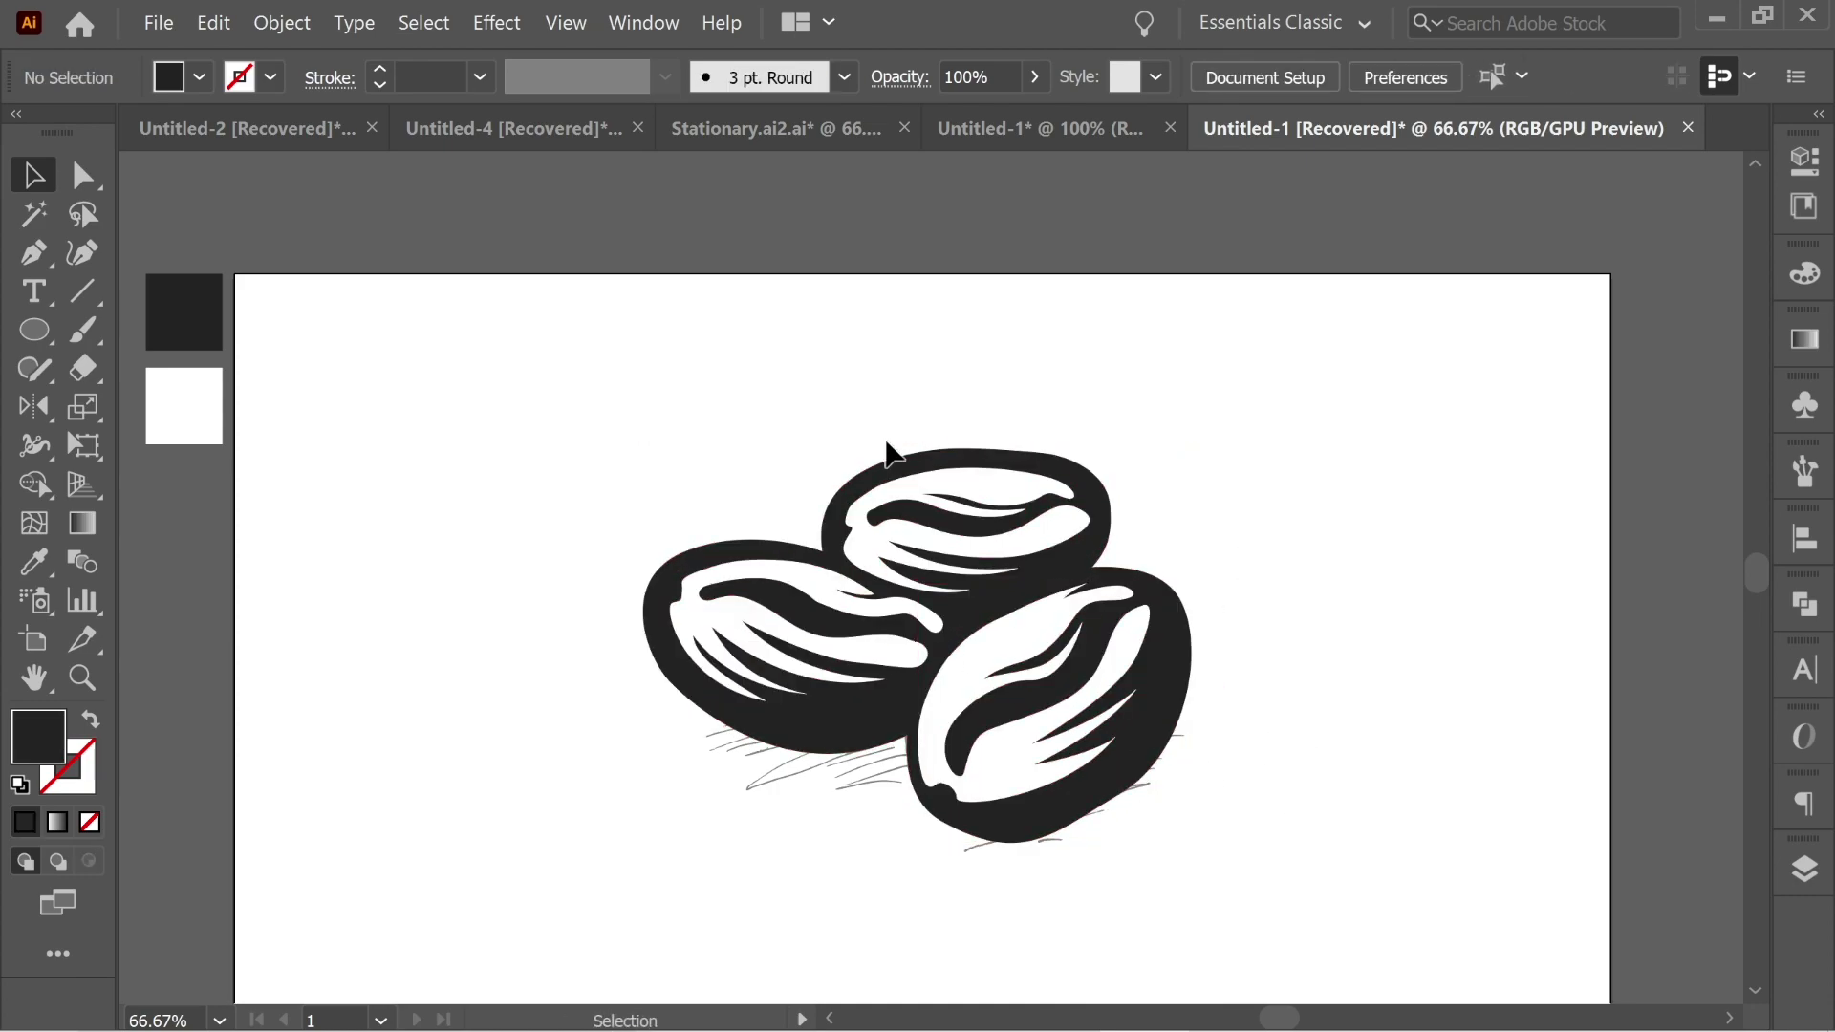
Hide the sketch Layer 1, copy the bean artwork and switch to the Untitled-1 logo document
{"action": "left_click", "coordinate": [1805, 868]}
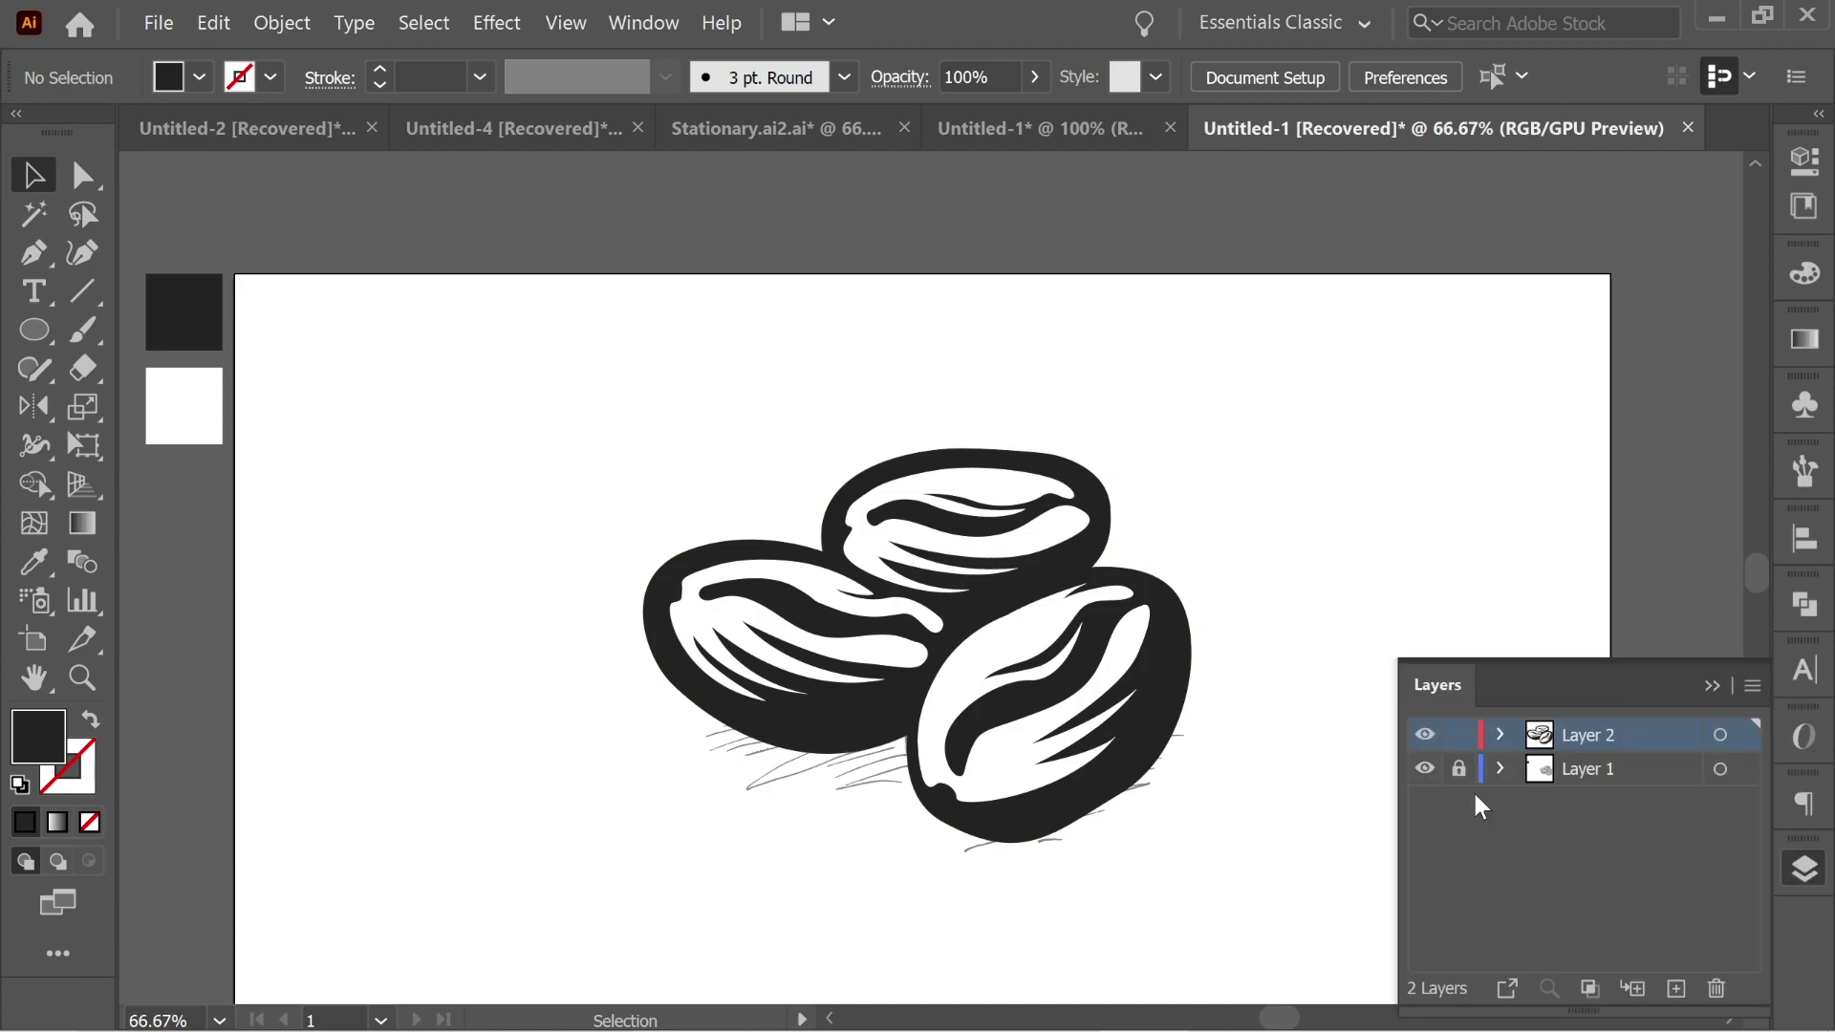
{"action": "left_click", "coordinate": [1425, 770]}
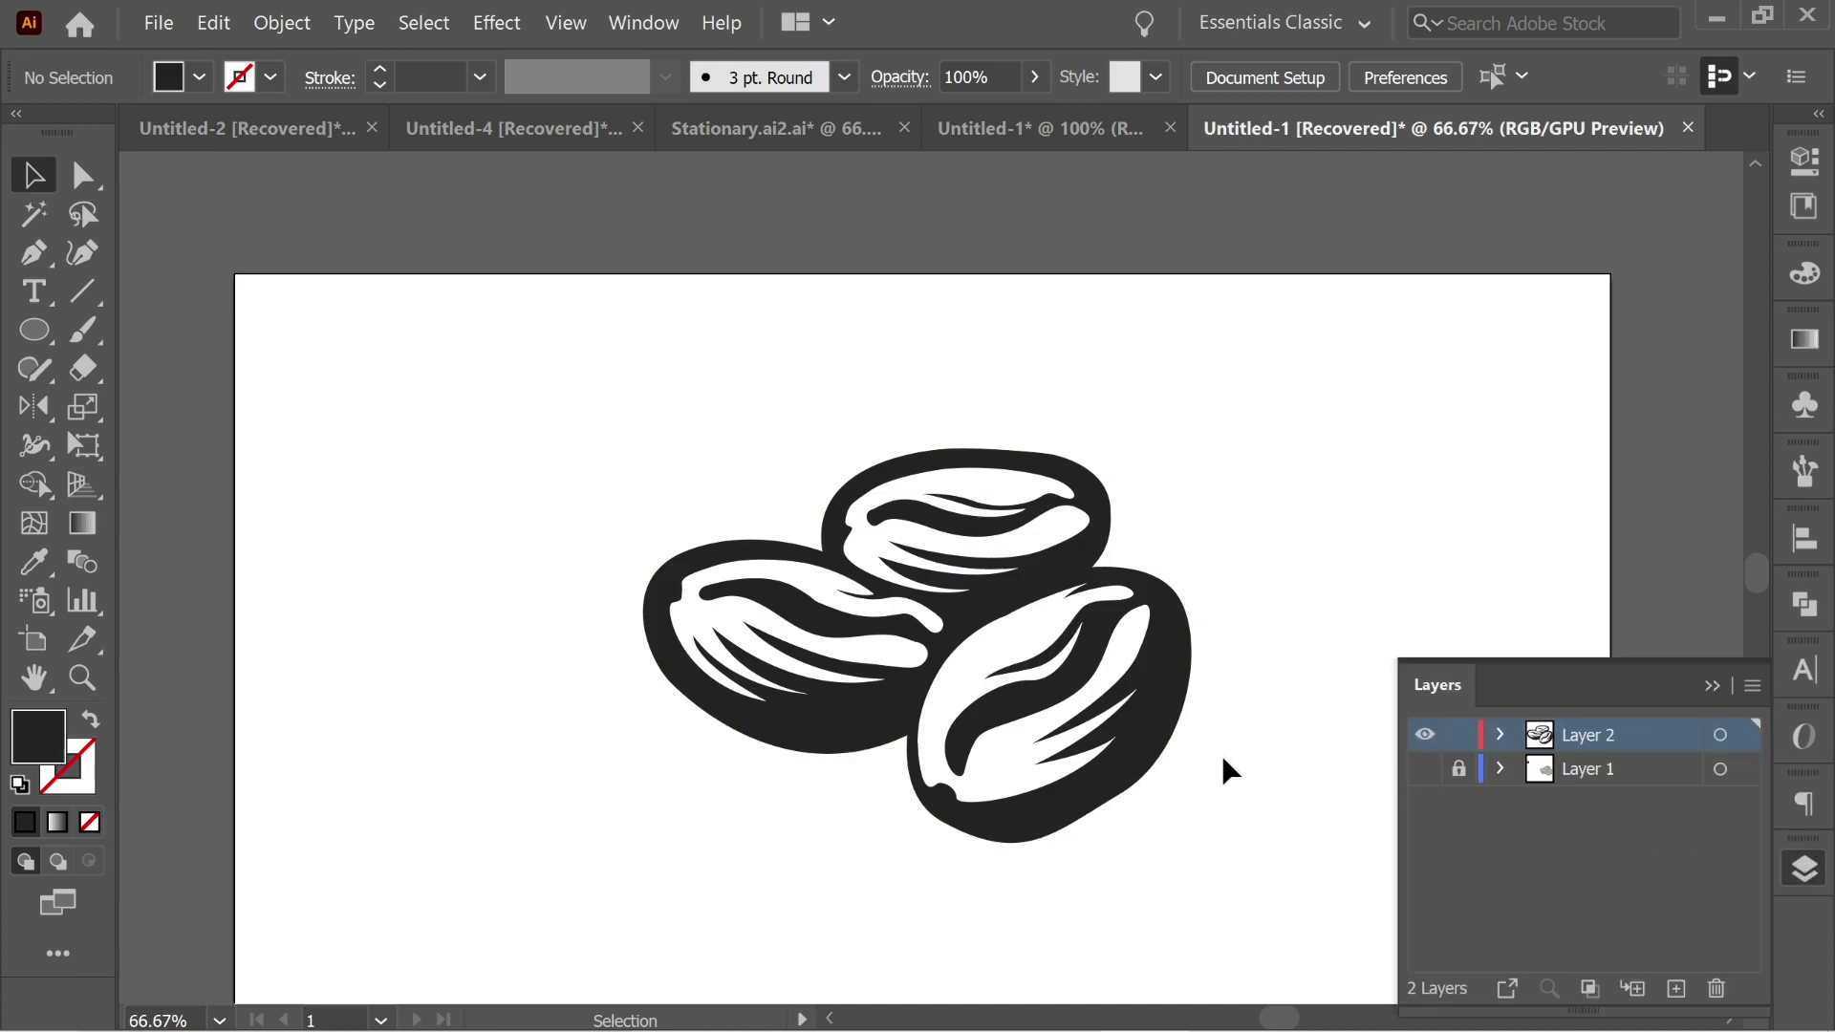
{"action": "left_click", "coordinate": [997, 547]}
{"action": "key", "text": "a"}
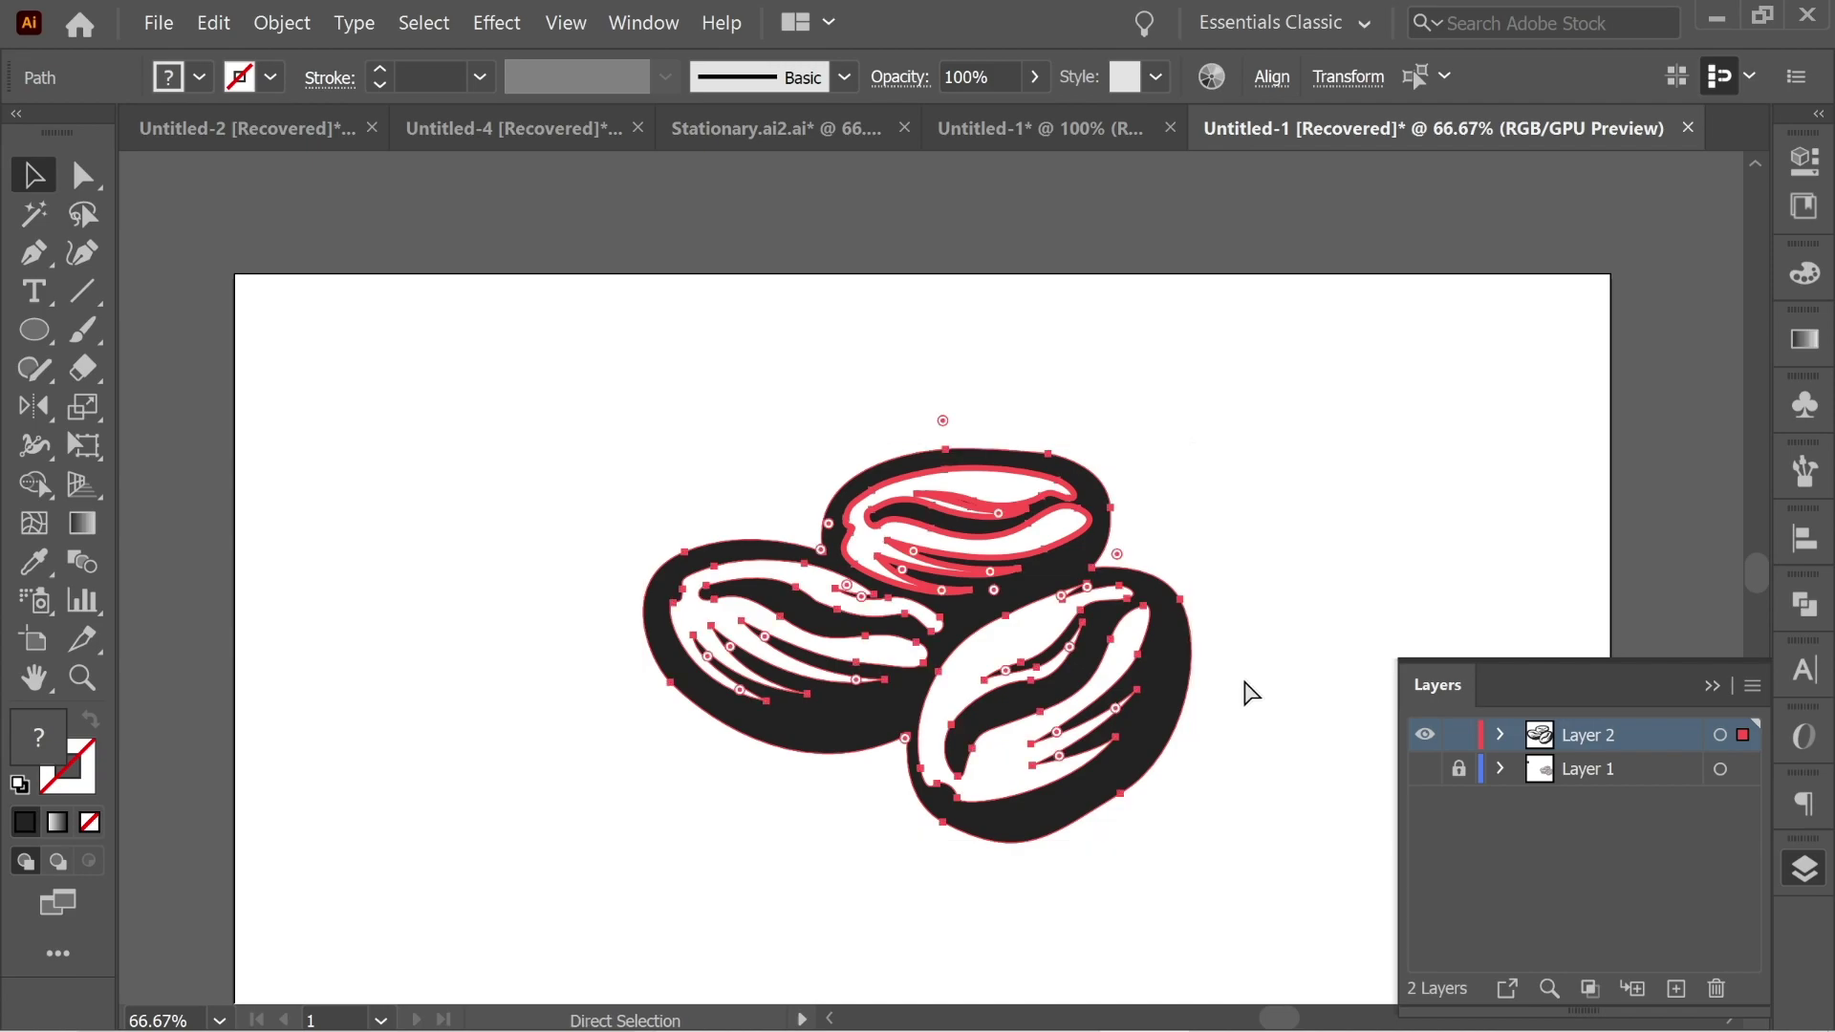
{"action": "key", "text": "v"}
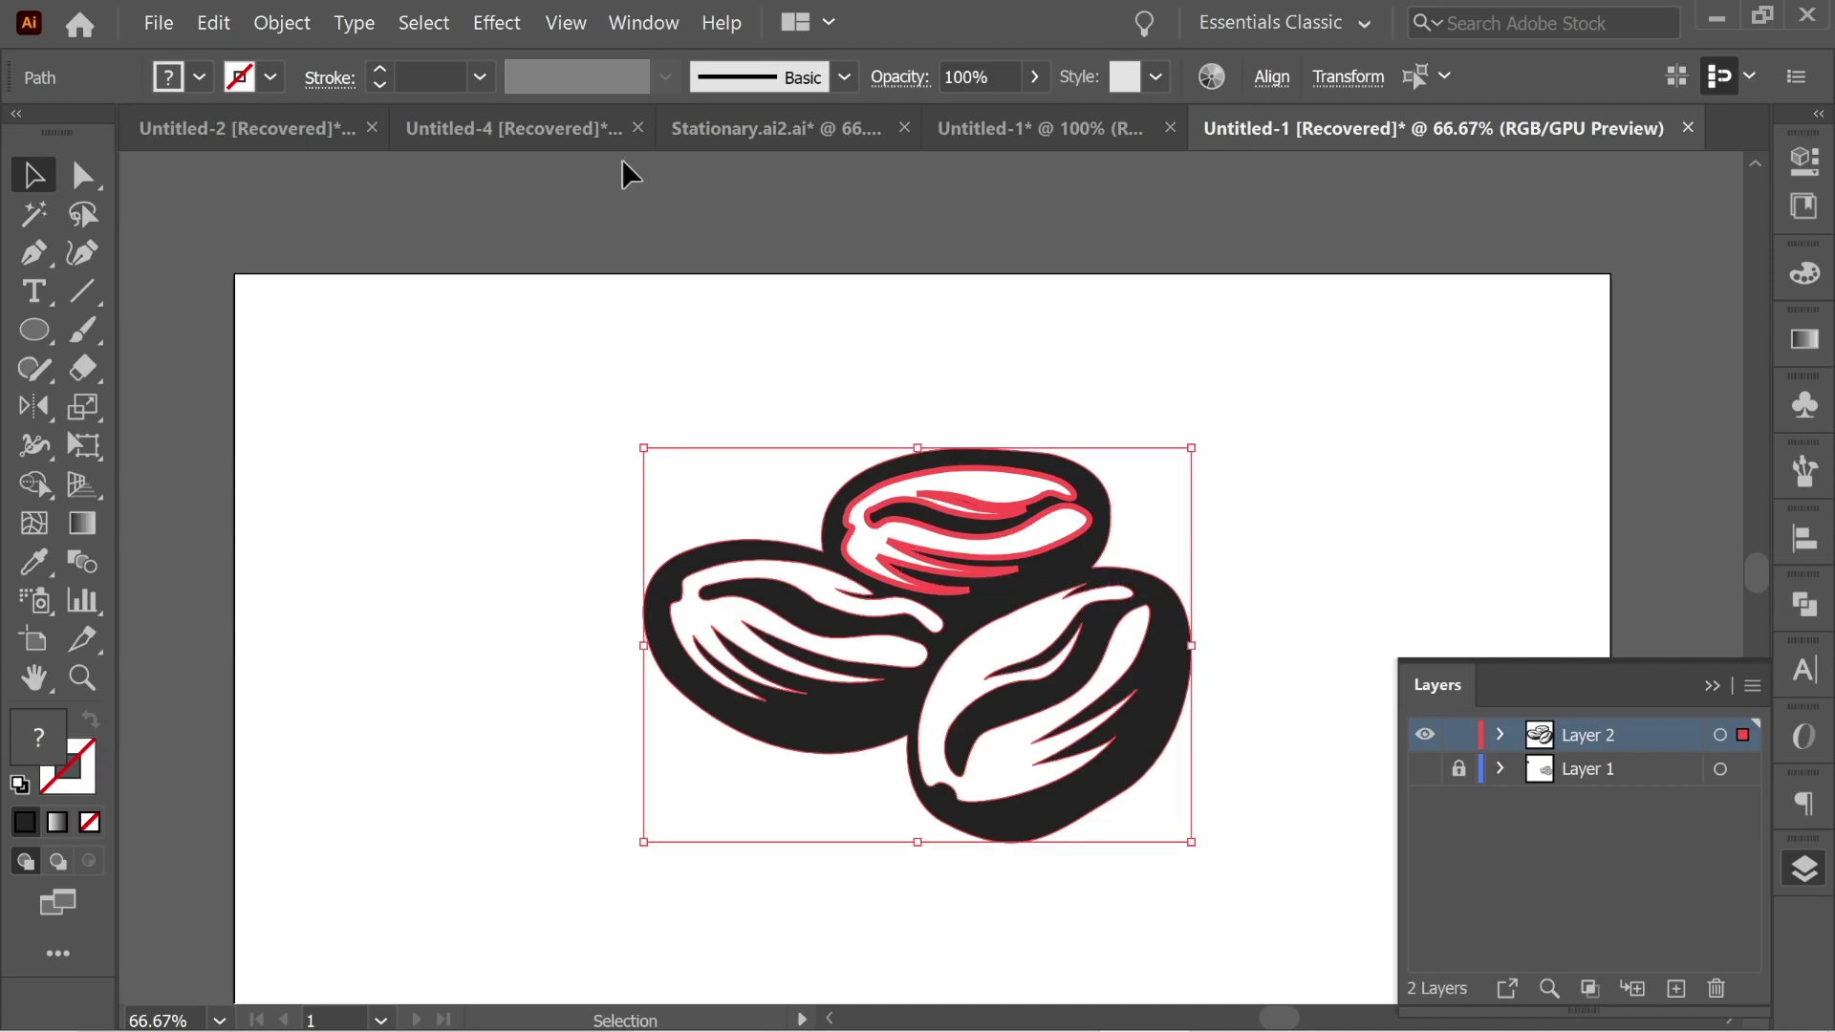
{"action": "left_click", "coordinate": [1042, 128]}
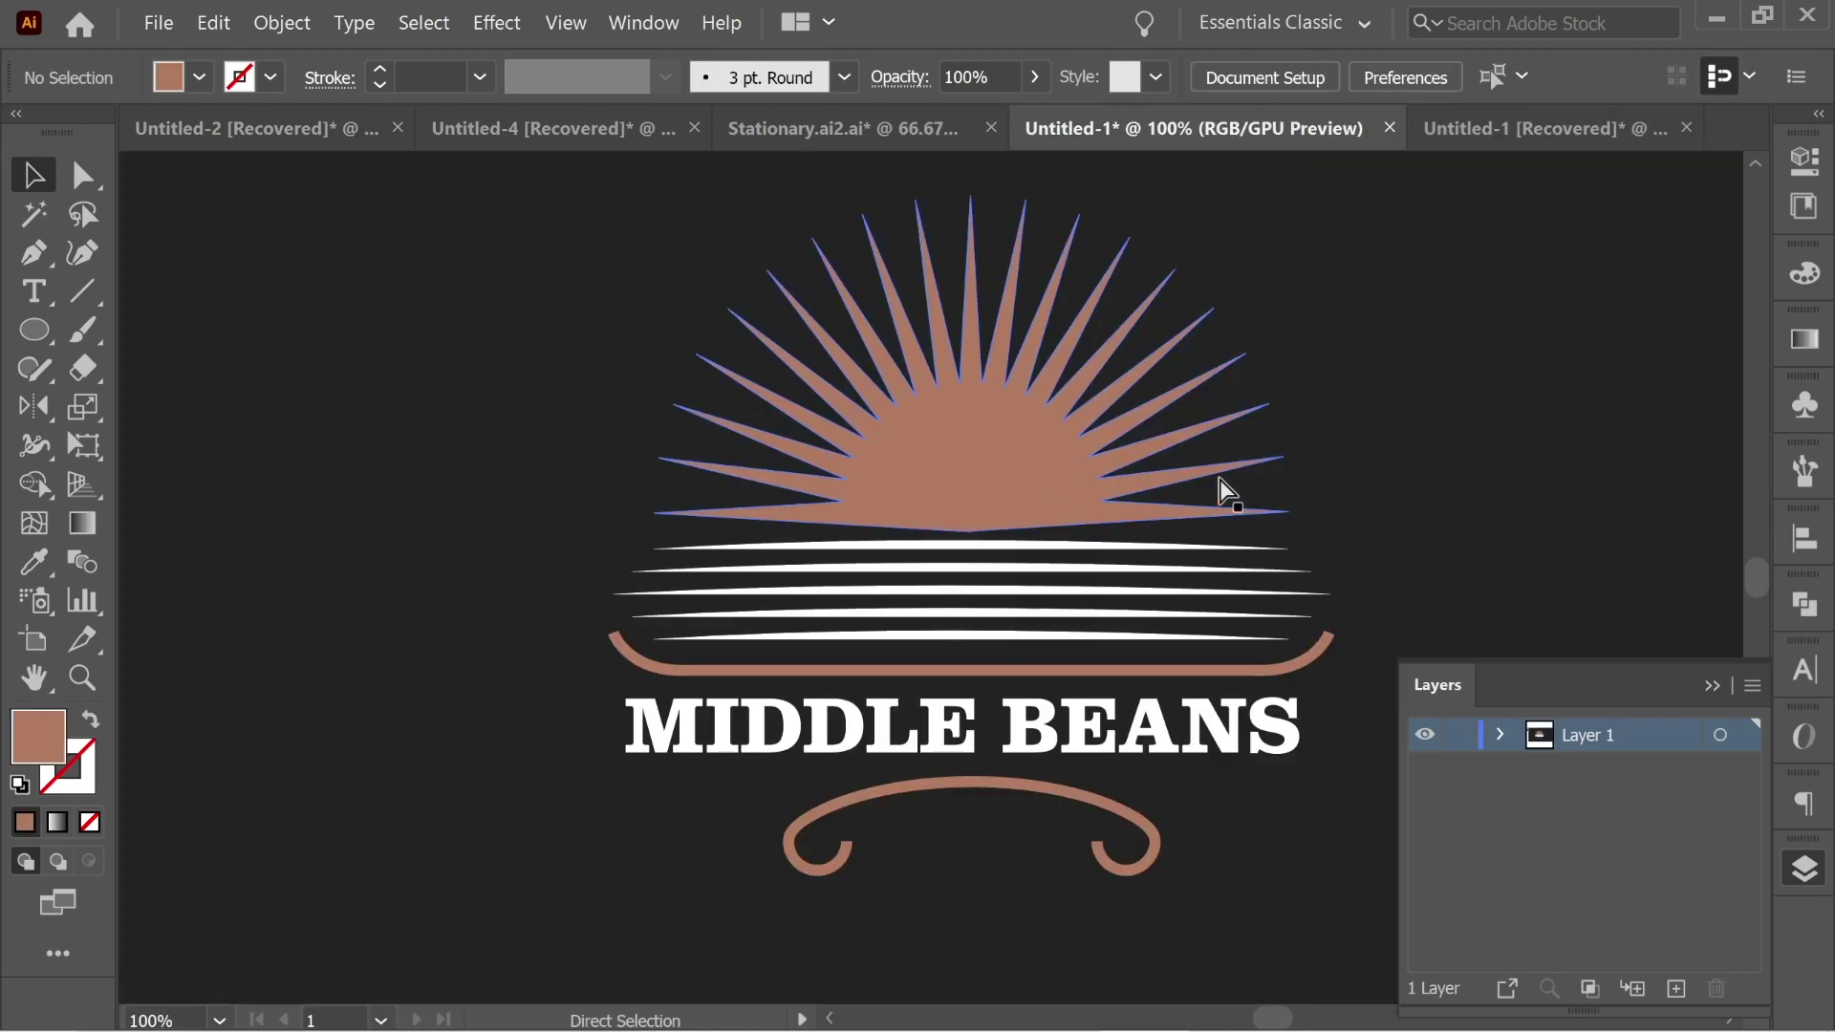
Paste the coffee beans, shrink them and position them over the sunburst centre
{"action": "key", "text": "ctrl+v"}
{"action": "left_click_drag", "start_coordinate": [1350, 266], "coordinate": [1016, 489]}
{"action": "left_click_drag", "start_coordinate": [892, 615], "coordinate": [1057, 416]}
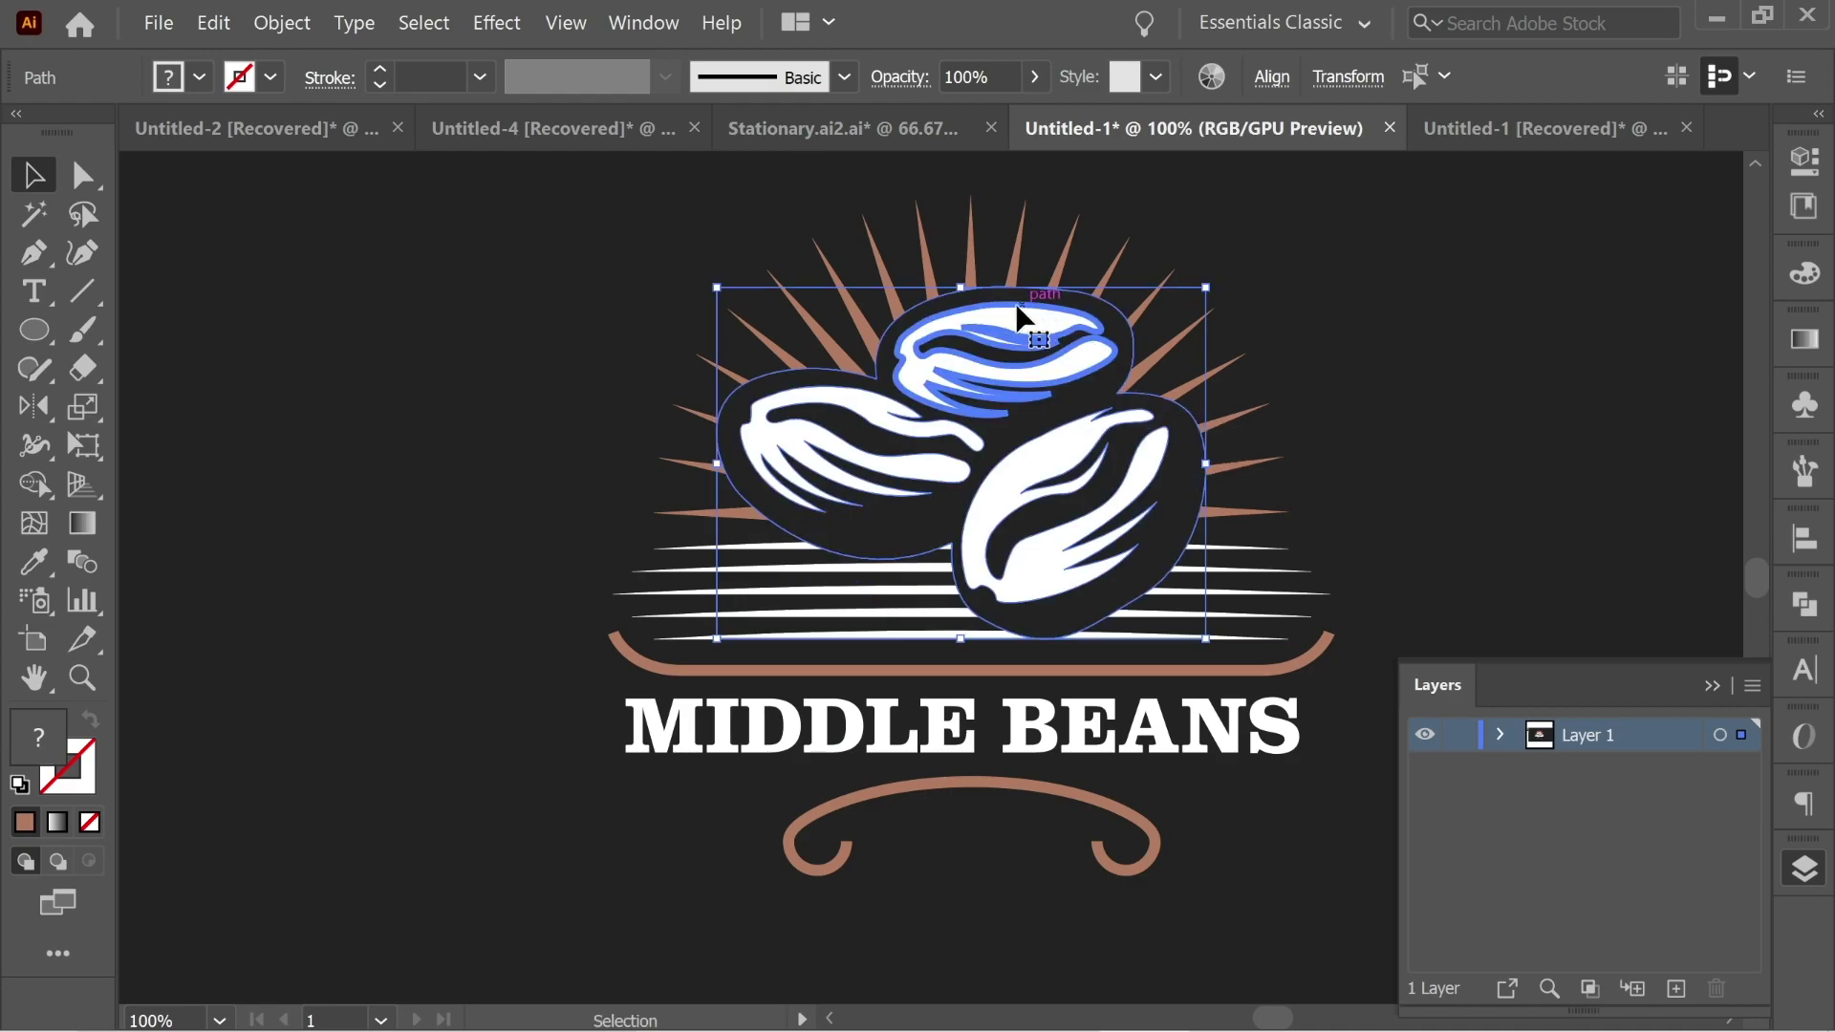
{"action": "left_click_drag", "start_coordinate": [958, 282], "coordinate": [961, 292]}
{"action": "key", "text": "Down"}
{"action": "key", "text": "Down"}
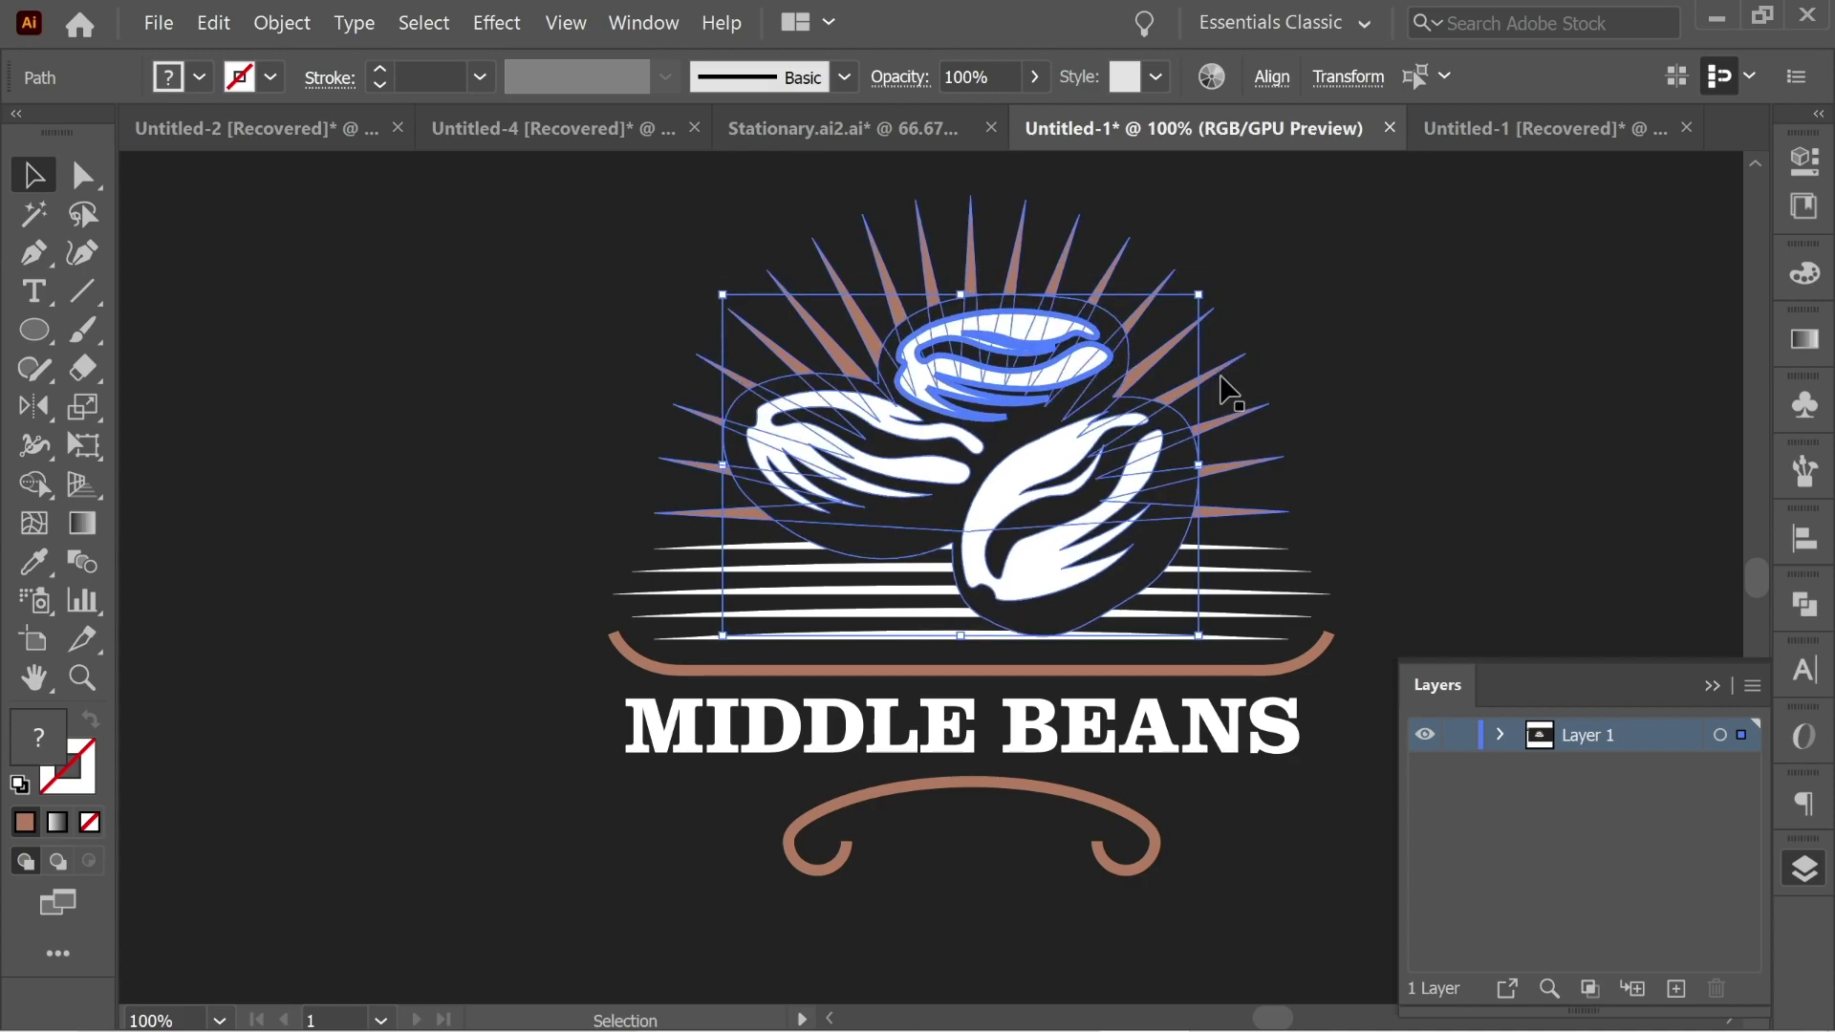
{"action": "left_click", "coordinate": [1415, 421]}
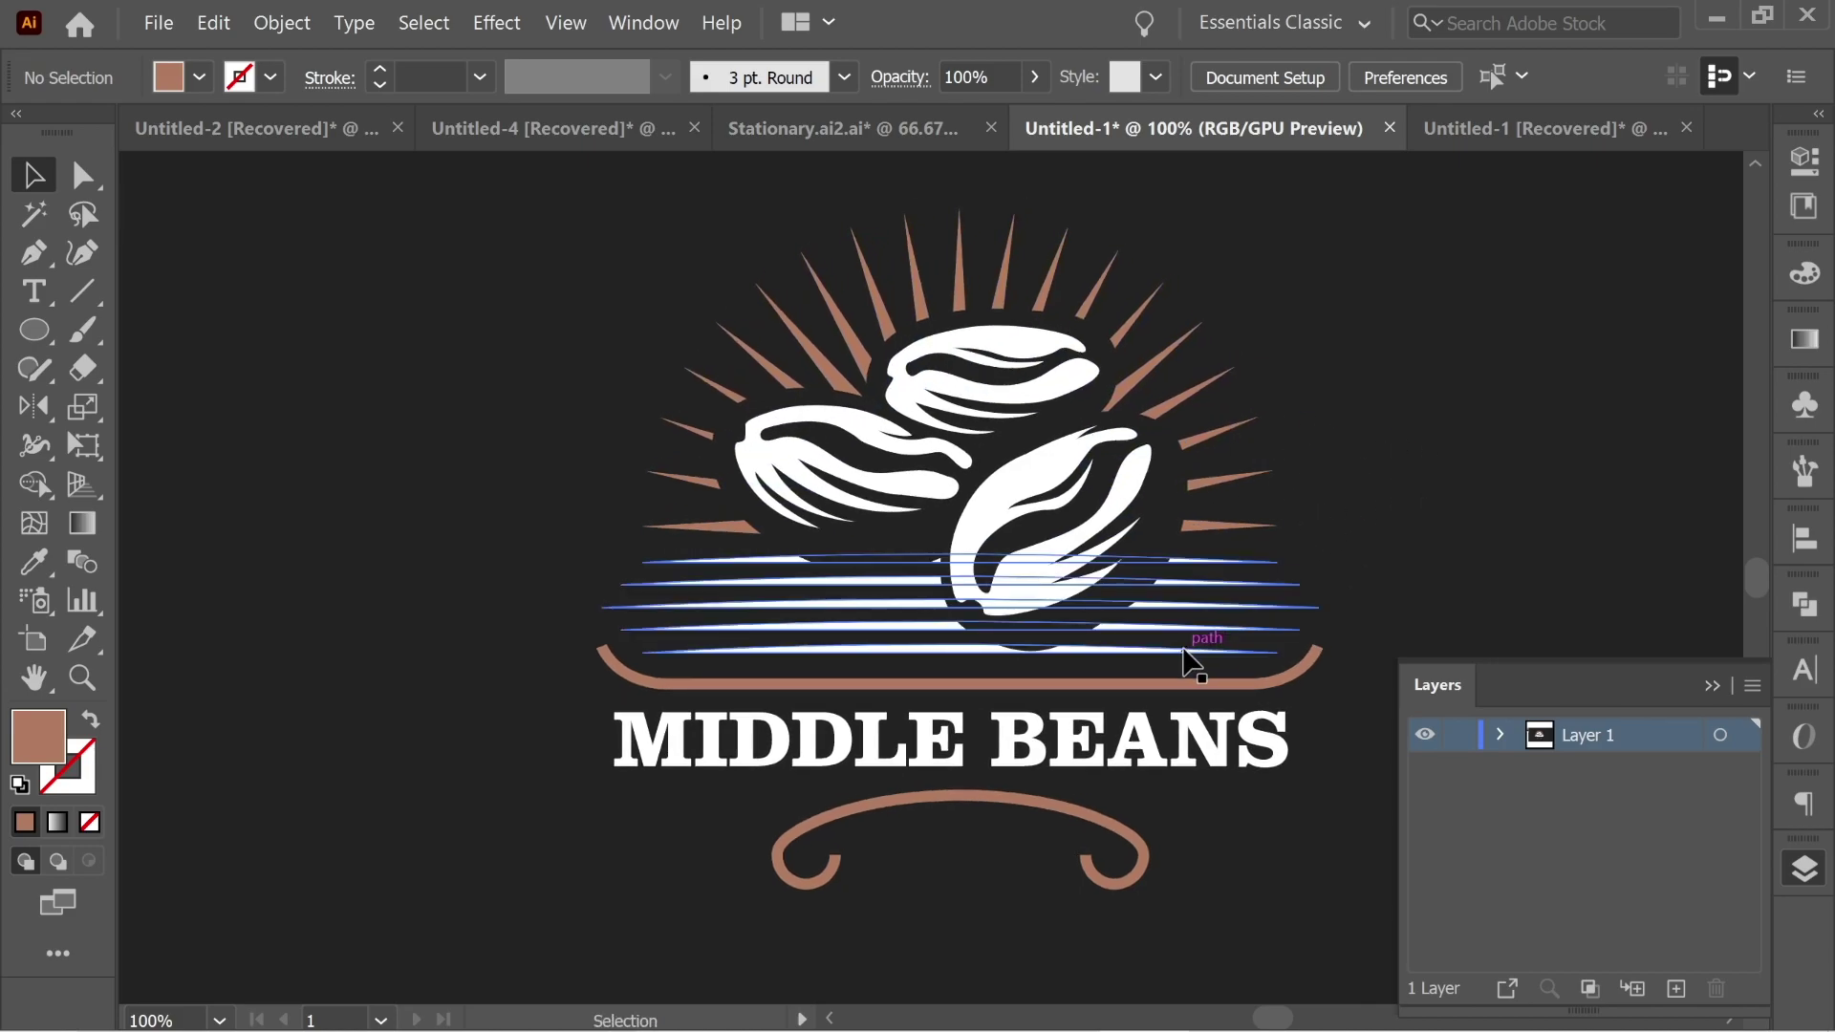
Bring the dark bean backing shape to the front with Ctrl+Shift+]
{"action": "left_click", "coordinate": [1174, 533]}
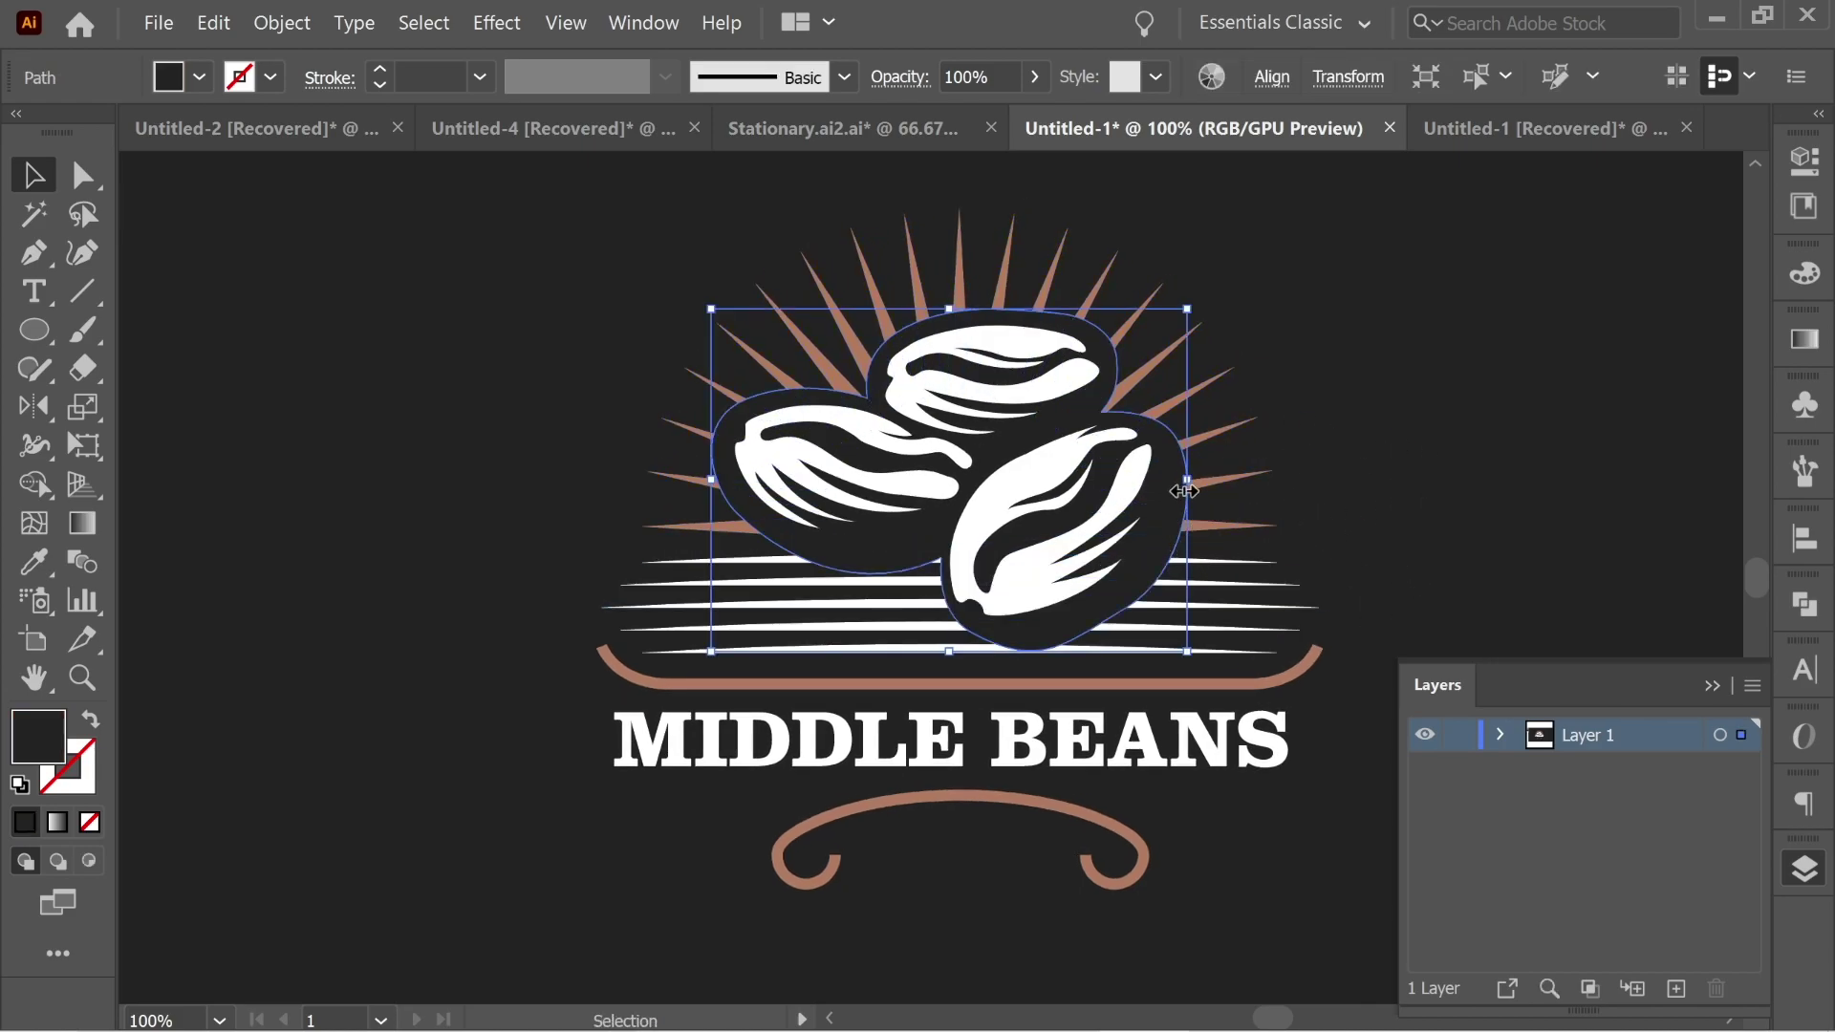
{"action": "key", "text": "ctrl"}
{"action": "key", "text": "ctrl"}
{"action": "key", "text": "ctrl+shift+bracketright"}
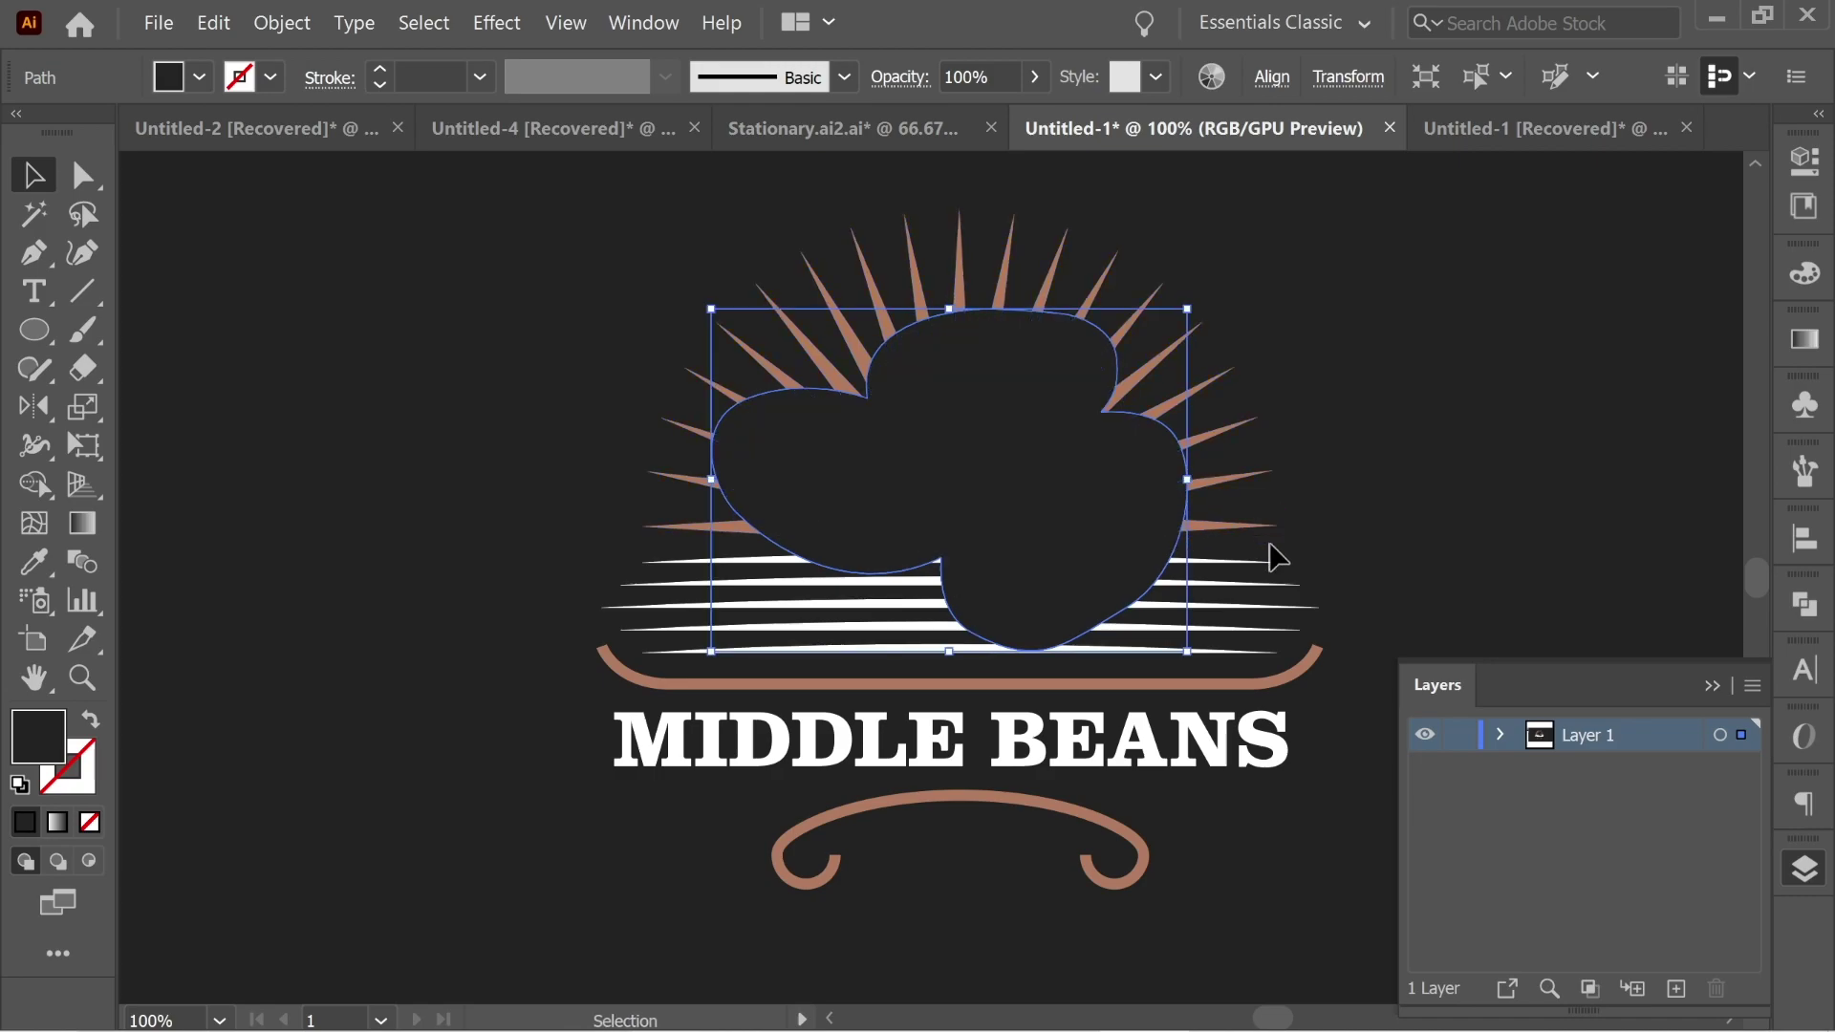
{"action": "left_click", "coordinate": [1343, 557]}
Cut the bean shape out of the white lines using Pathfinder Minus Front
{"action": "left_click", "coordinate": [1196, 577]}
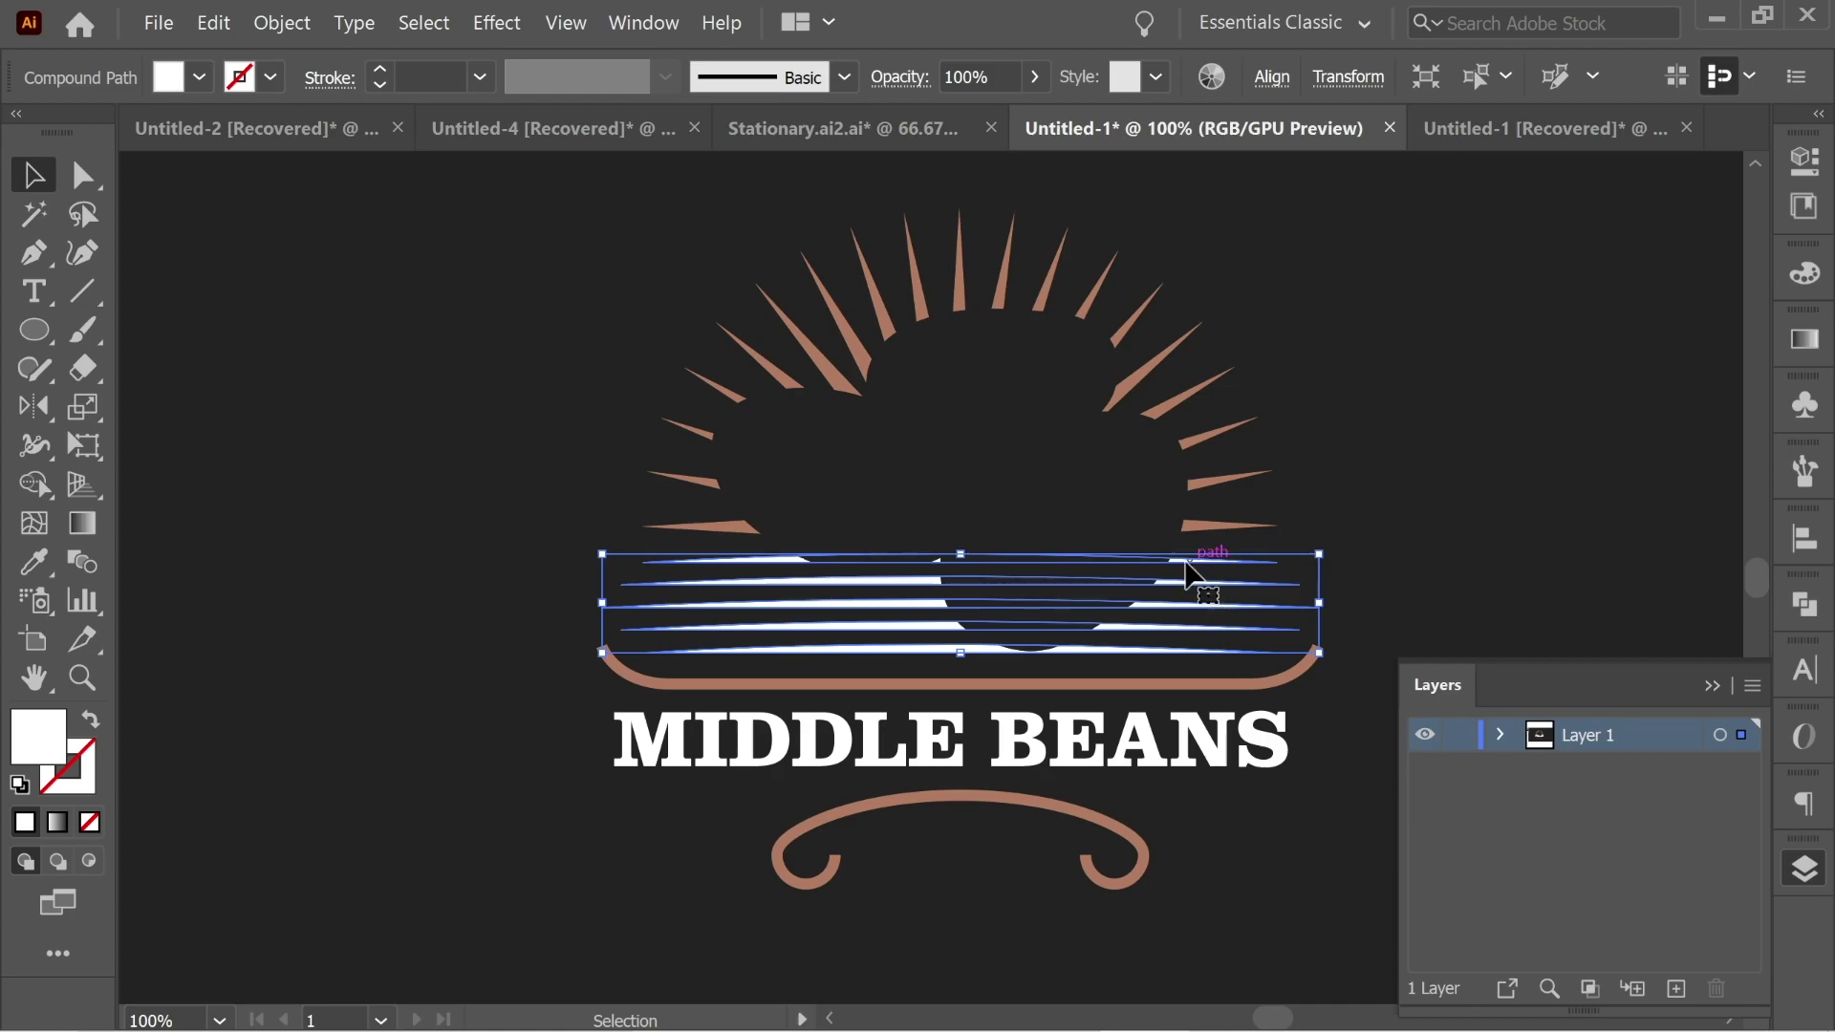
{"action": "left_click", "coordinate": [1142, 486], "text": "shift"}
{"action": "left_click", "coordinate": [644, 22]}
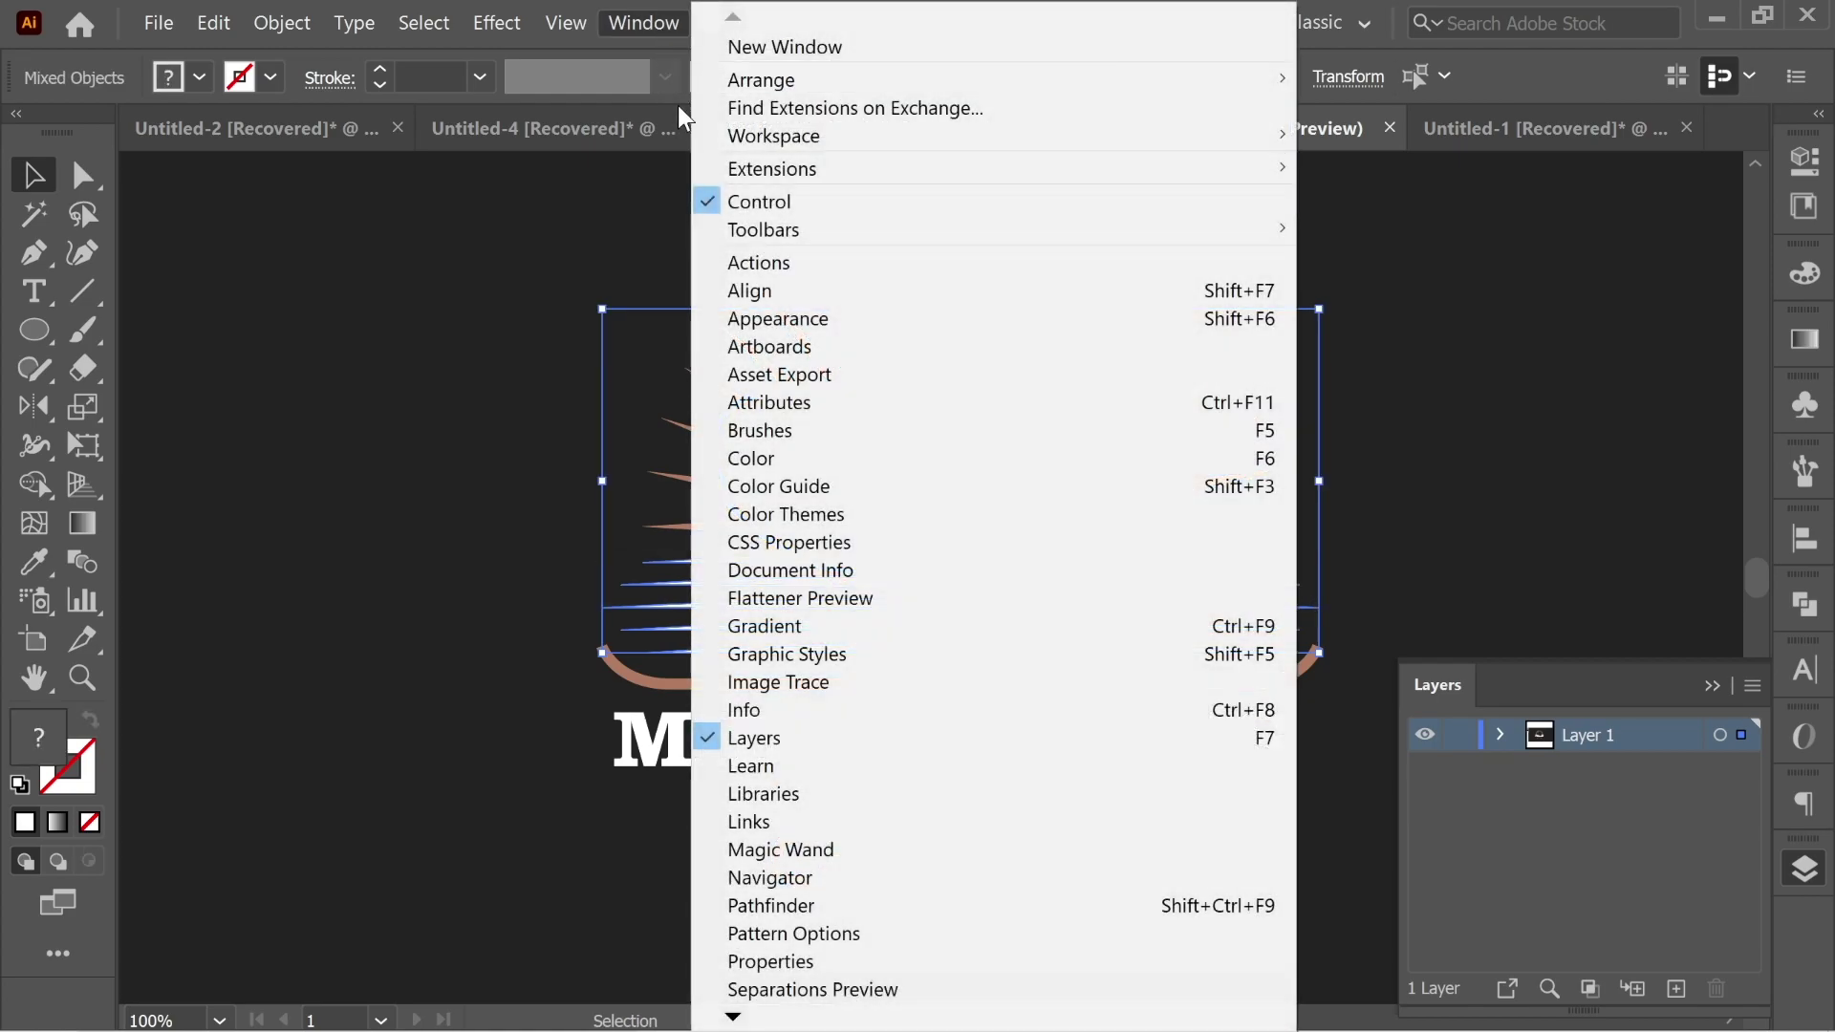
{"action": "left_click", "coordinate": [826, 905]}
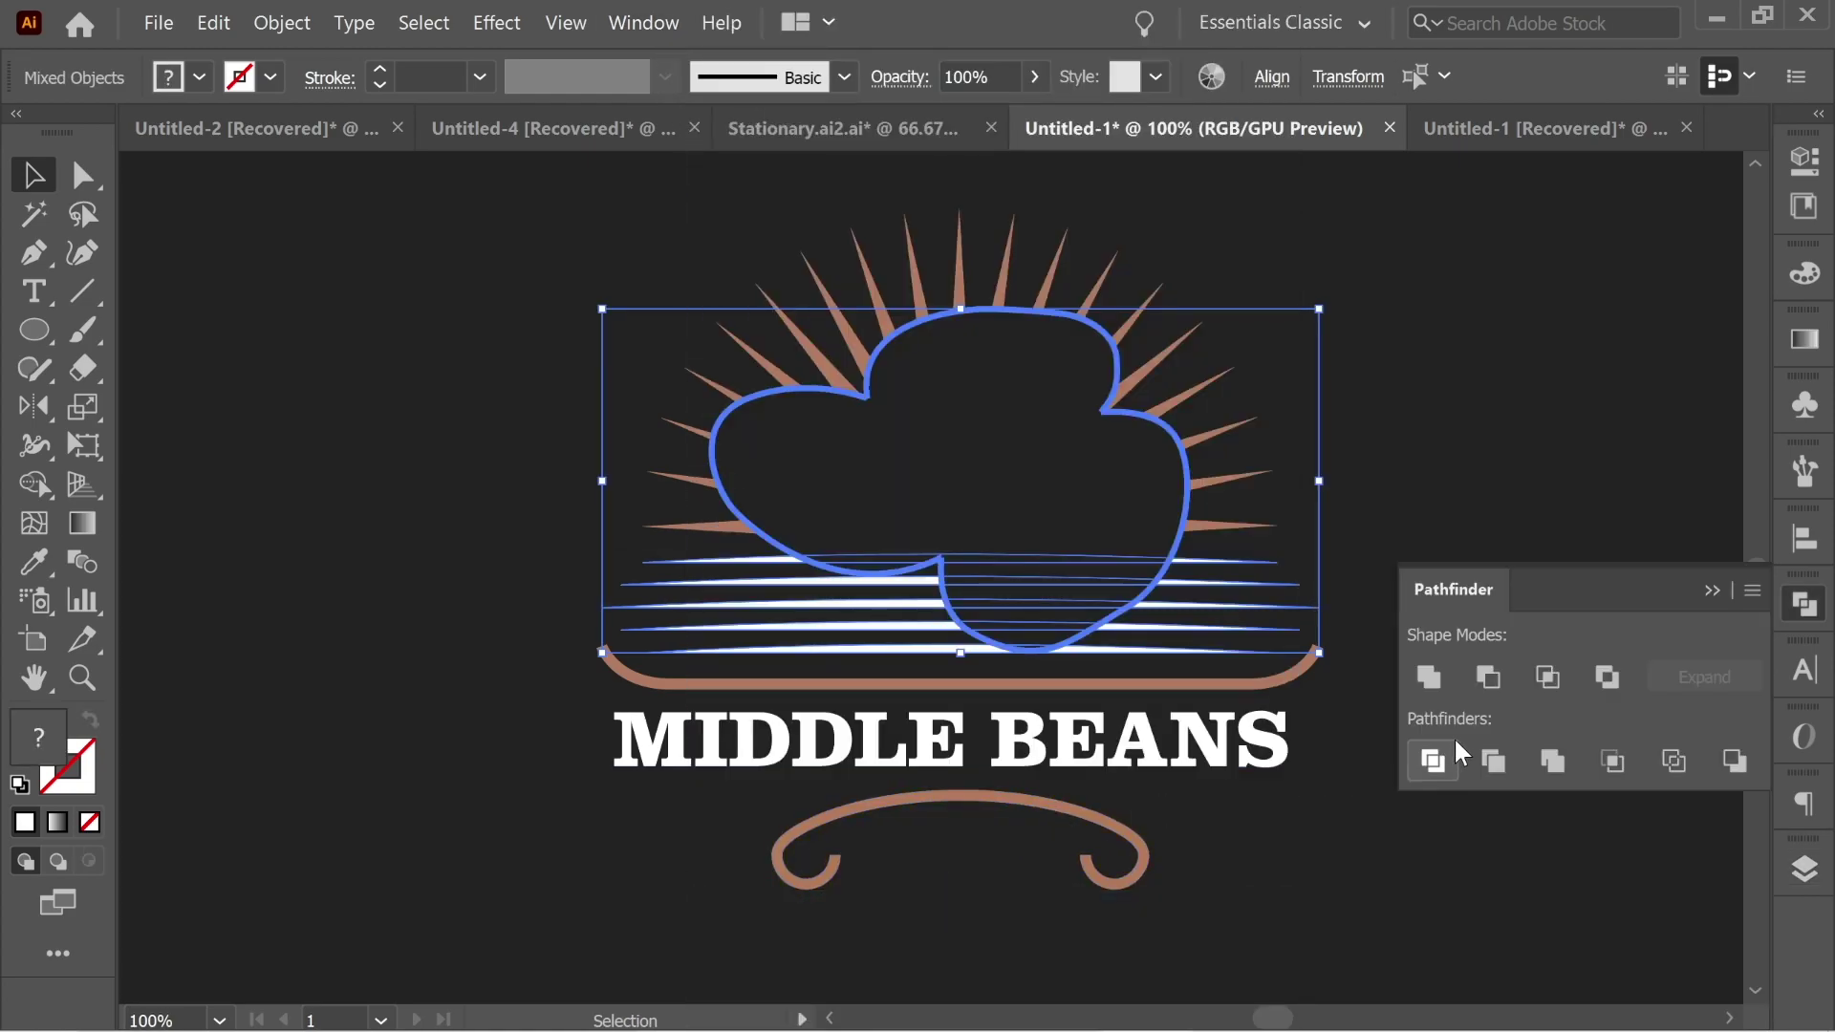
{"action": "left_click", "coordinate": [1499, 674]}
{"action": "left_click", "coordinate": [1443, 504]}
{"action": "left_click_drag", "start_coordinate": [1174, 612], "coordinate": [1181, 304]}
{"action": "key", "text": "ctrl+z"}
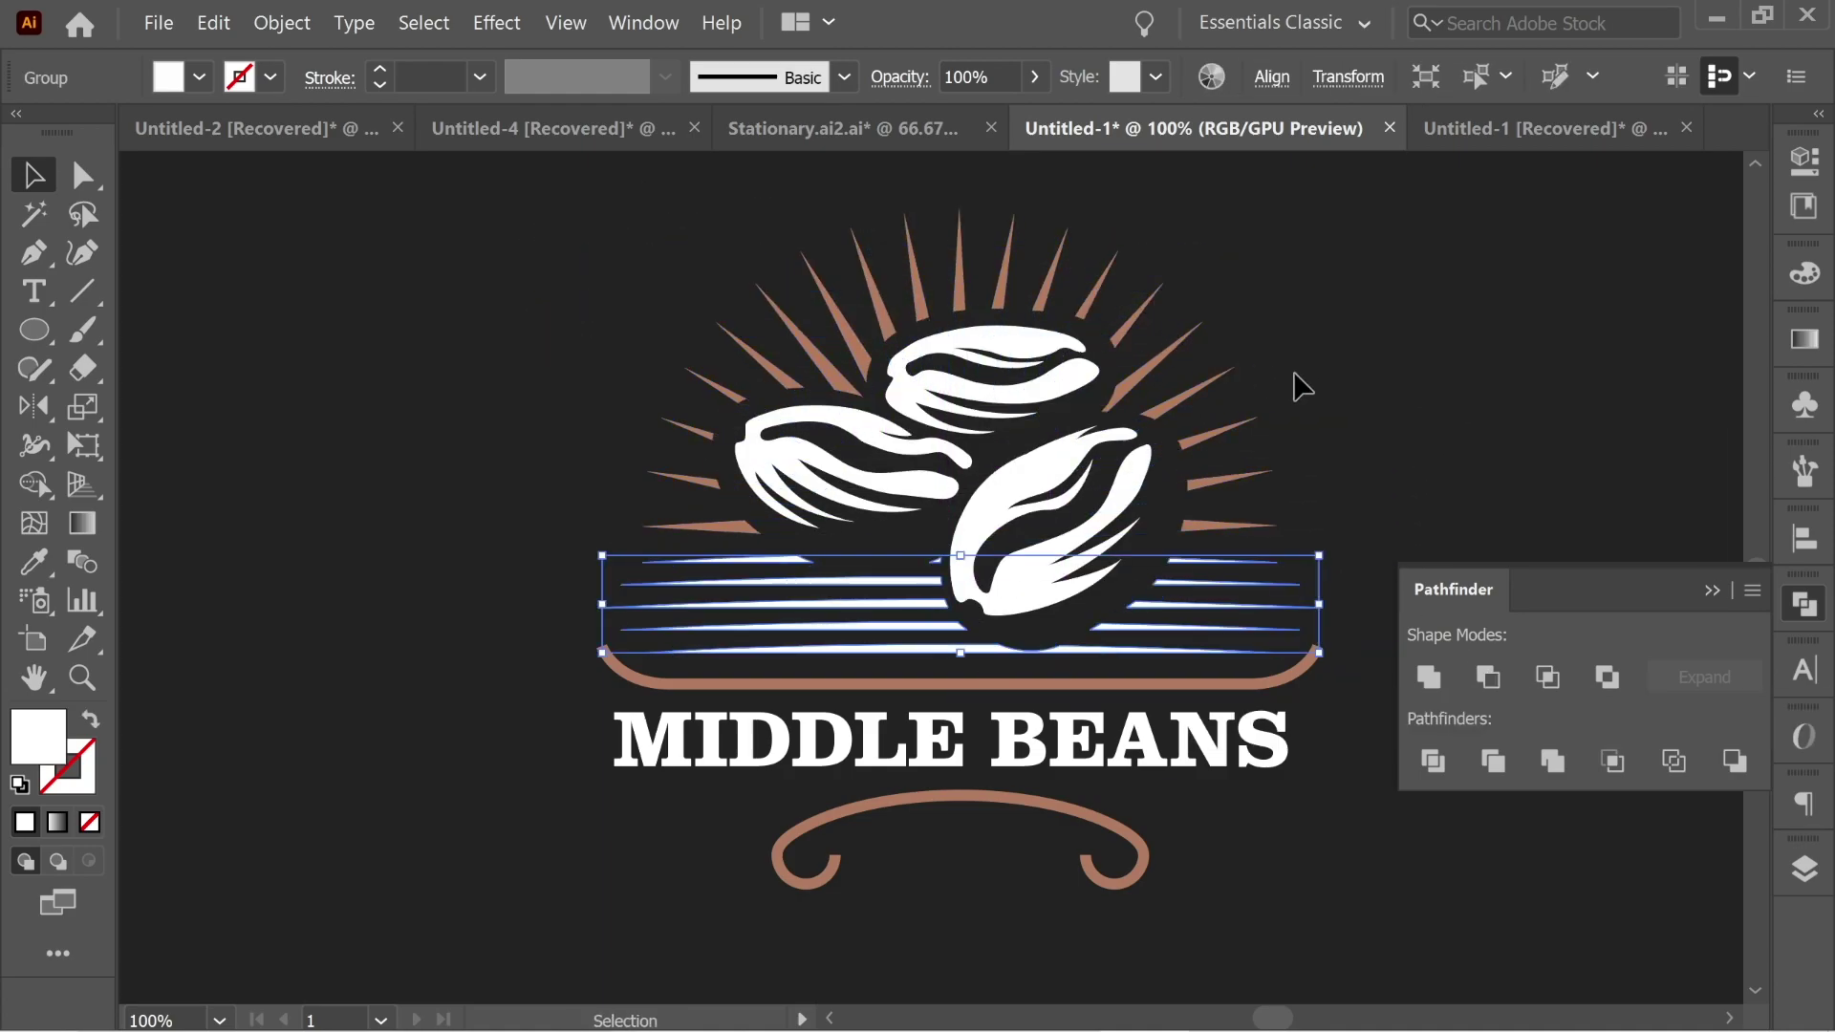
{"action": "left_click", "coordinate": [1268, 368]}
Cut the bean shape out of the copper sunburst rays with Minus Front
{"action": "left_click", "coordinate": [1238, 435]}
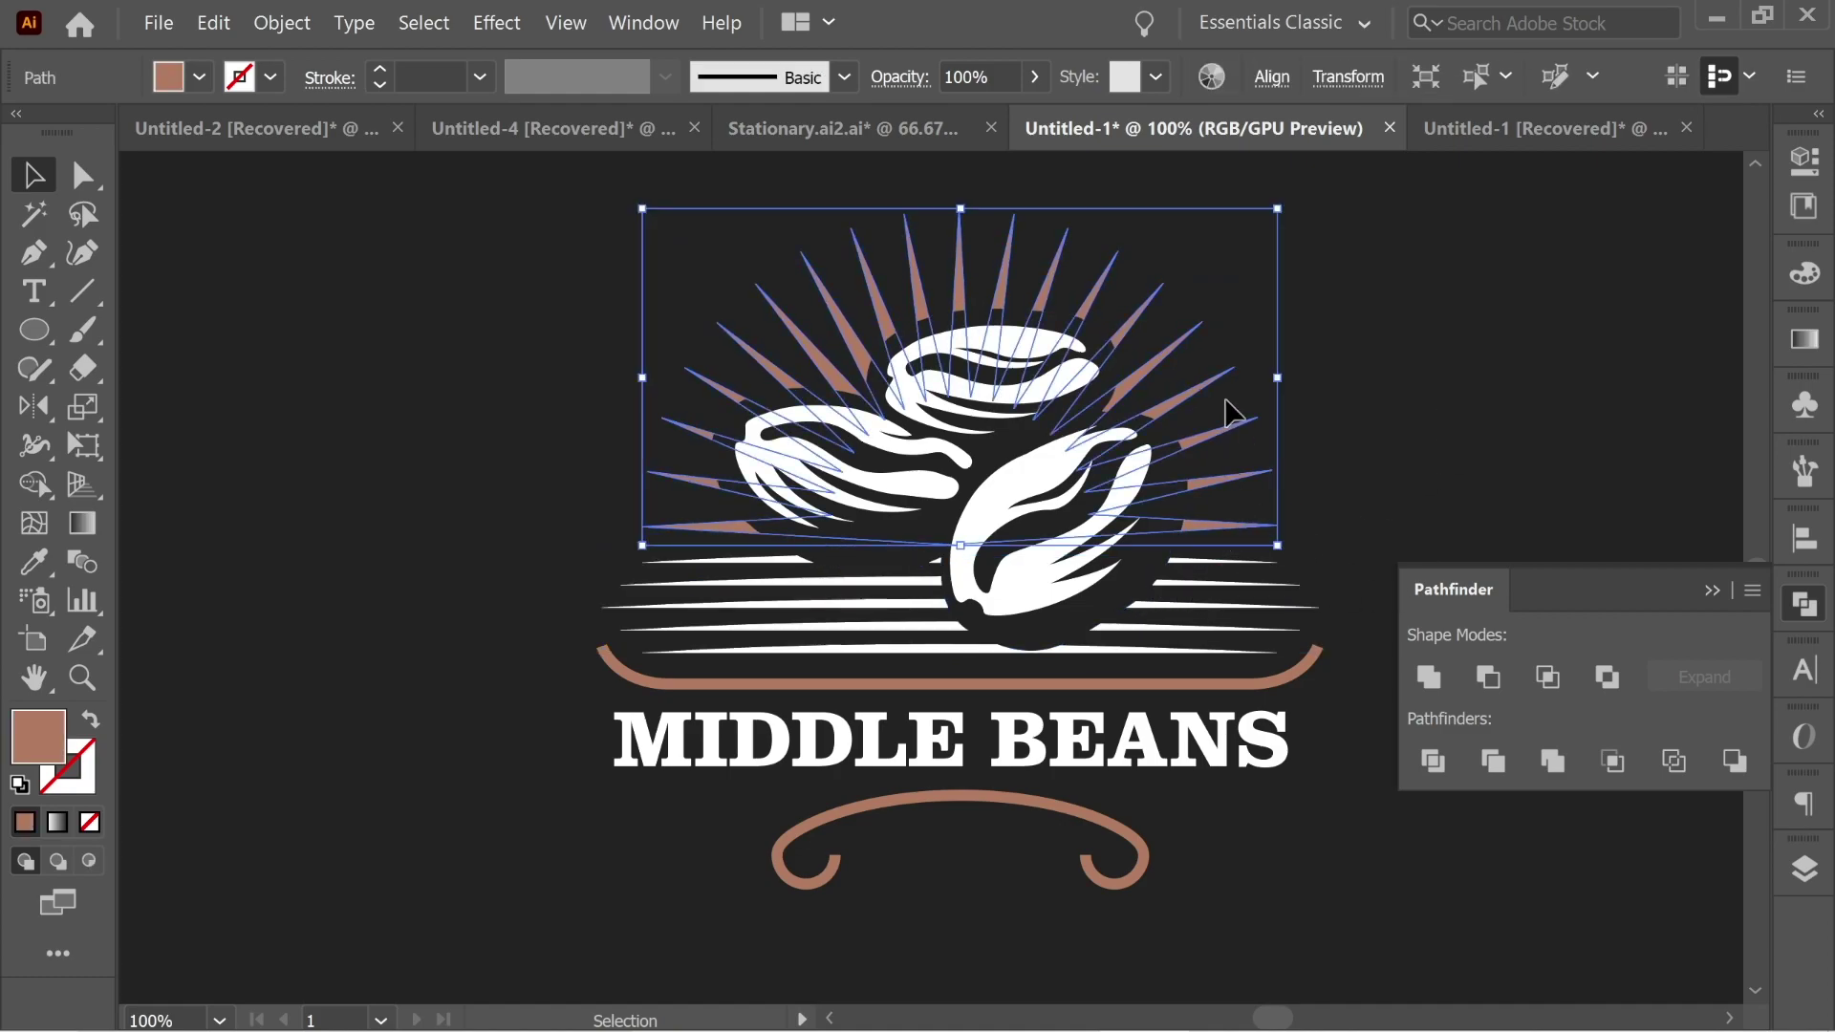
{"action": "left_click", "coordinate": [1374, 490]}
{"action": "left_click", "coordinate": [1265, 545]}
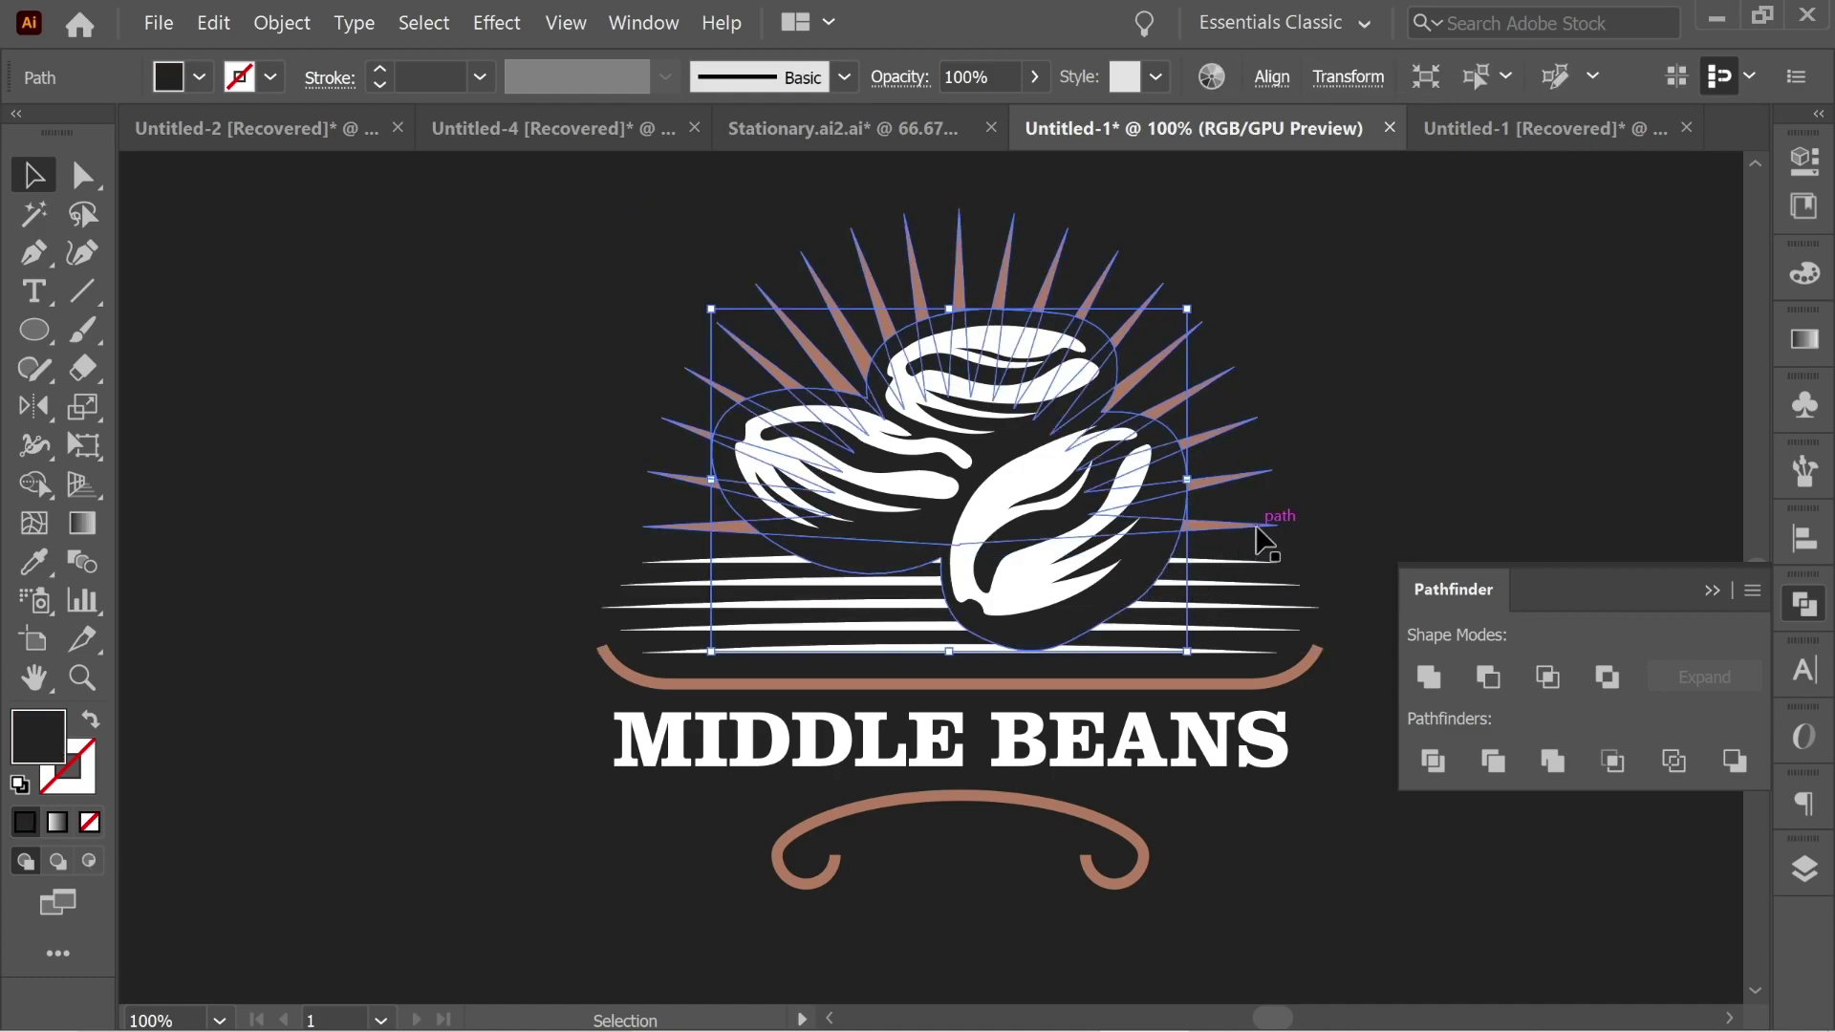
{"action": "left_click", "coordinate": [1233, 525], "text": "shift"}
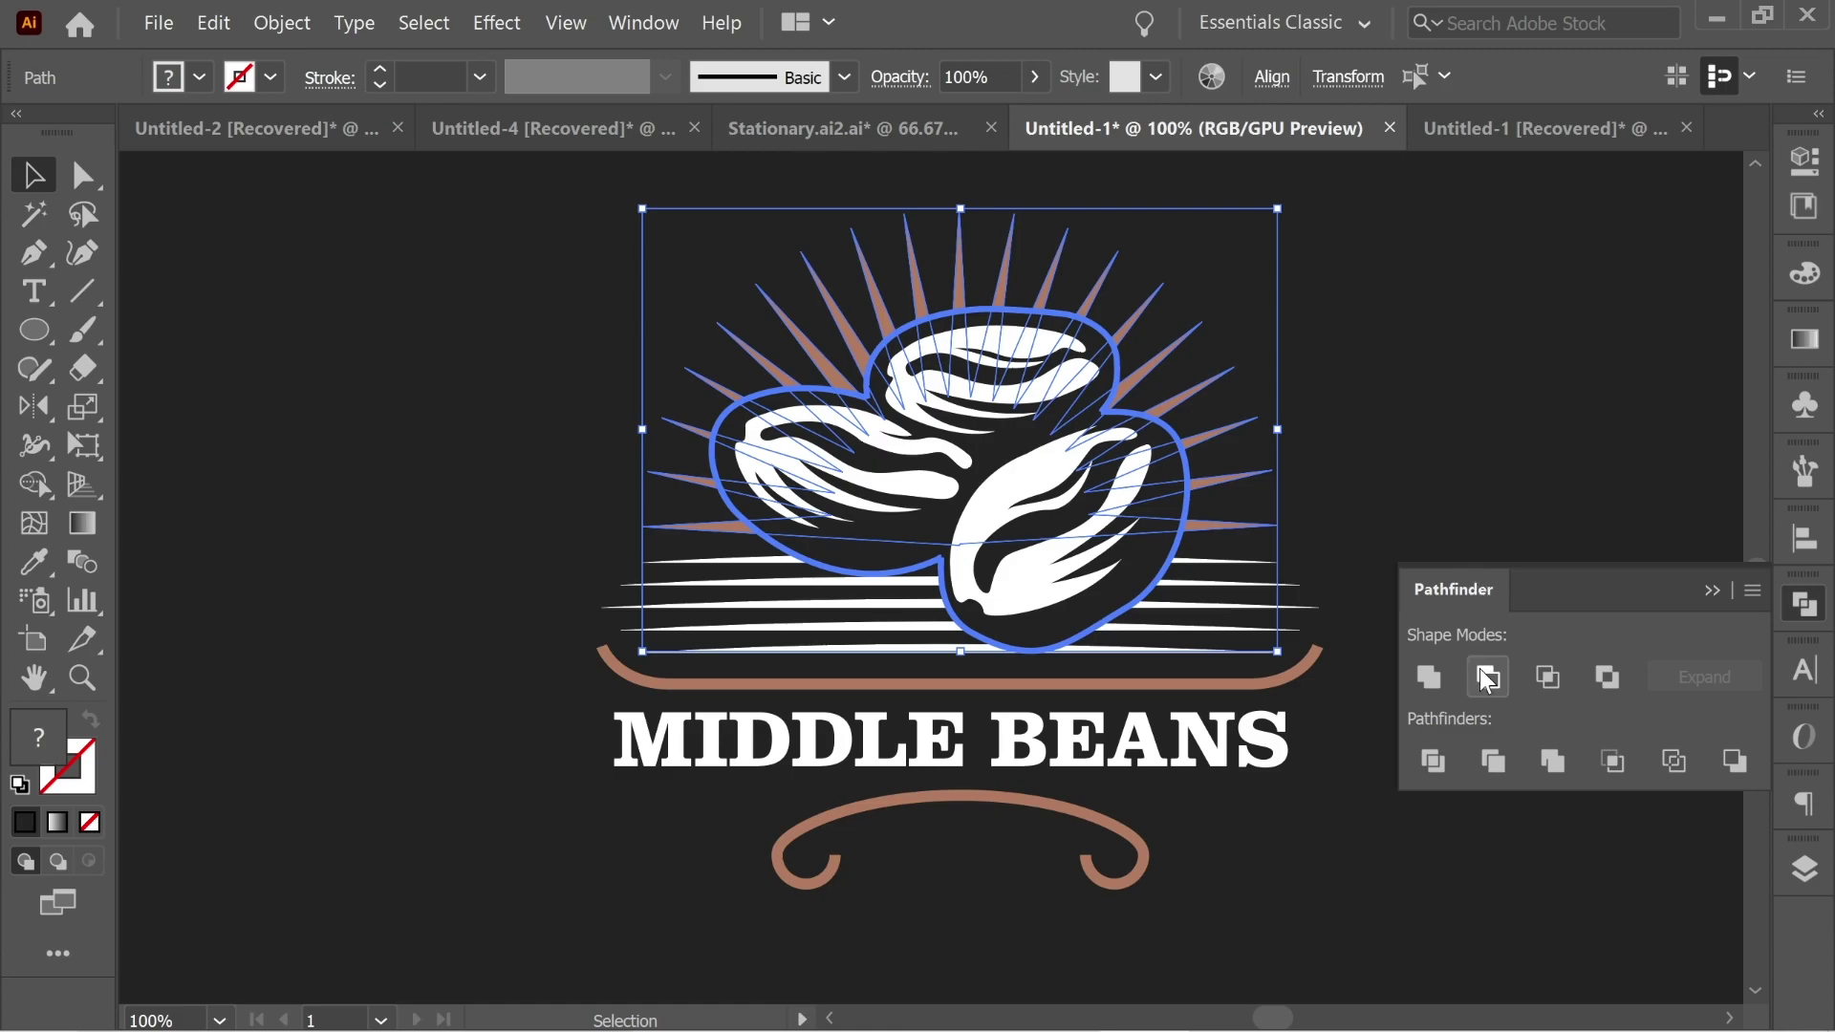
{"action": "left_click", "coordinate": [1487, 679]}
{"action": "left_click", "coordinate": [1344, 508]}
{"action": "left_click_drag", "start_coordinate": [1221, 491], "coordinate": [1264, 398]}
{"action": "key", "text": "ctrl+z"}
{"action": "left_click", "coordinate": [1443, 470]}
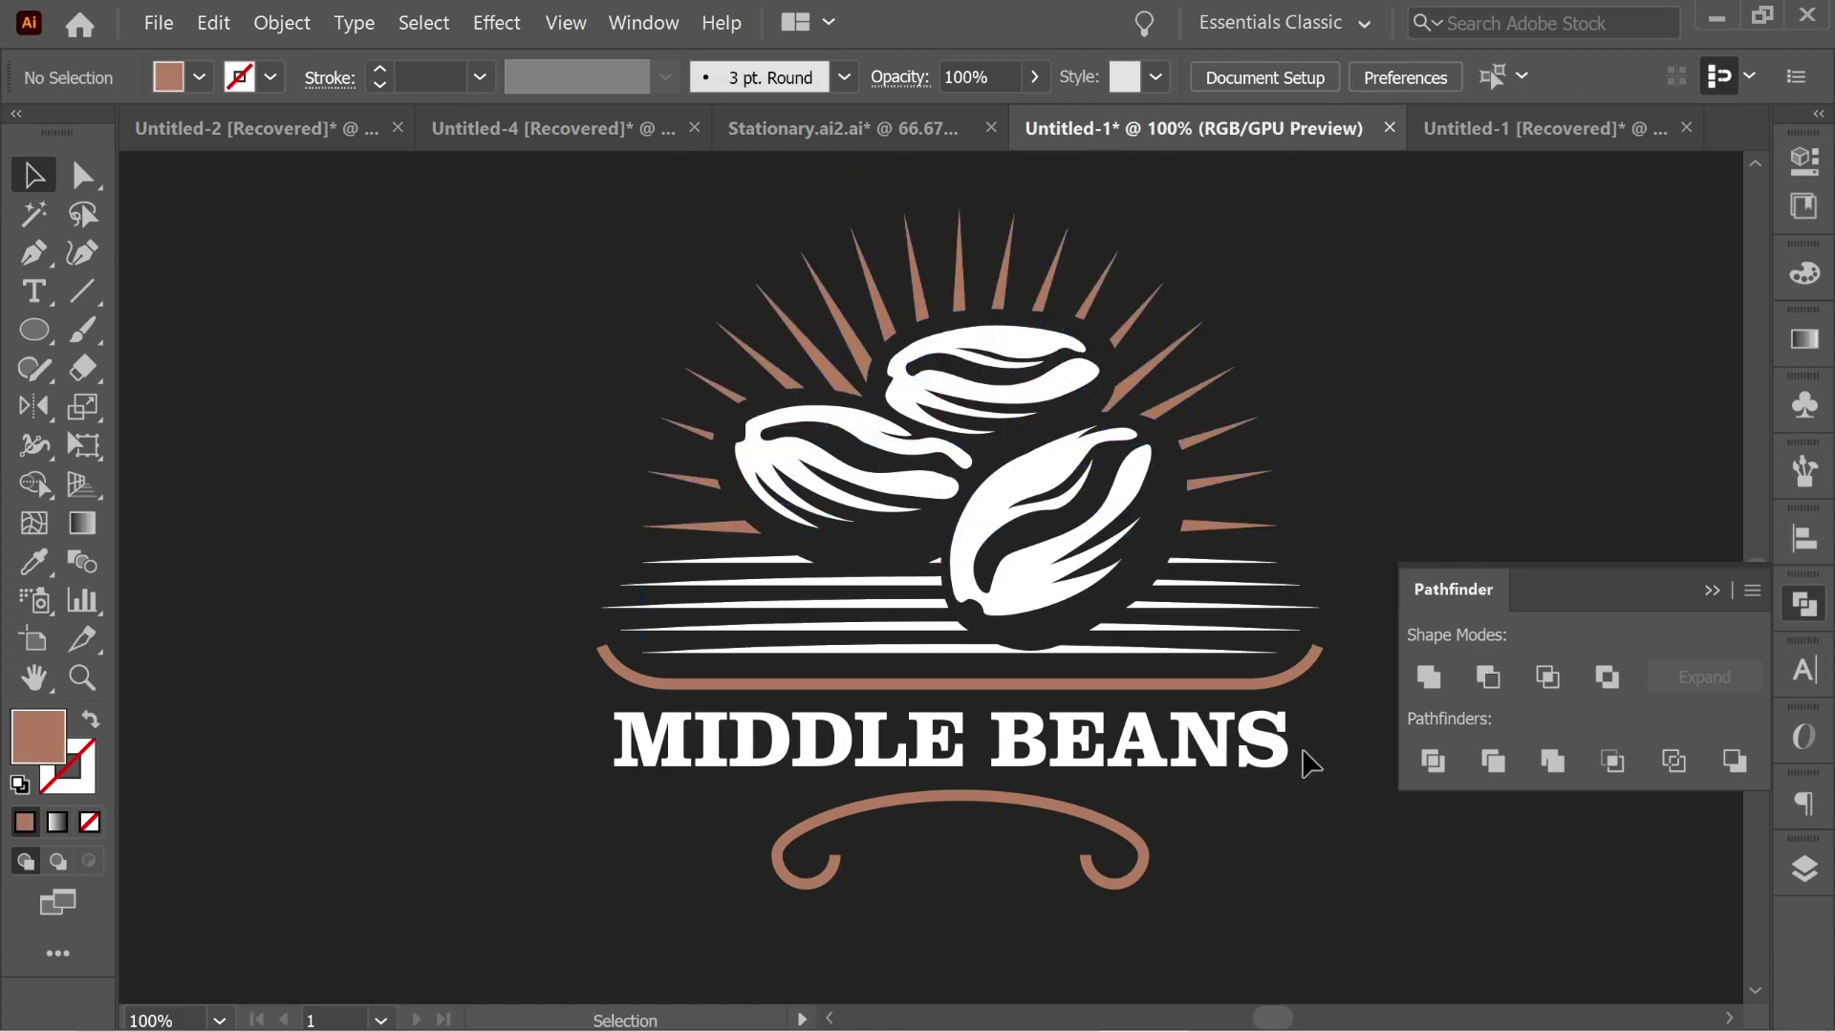
Duplicate the MIDDLE BEANS text below the swirl and change the copy to 'COFFEE SHOP'
{"action": "left_click", "coordinate": [1181, 755]}
{"action": "scroll", "coordinate": [1195, 669], "scroll_direction": "down", "scroll_amount": 3}
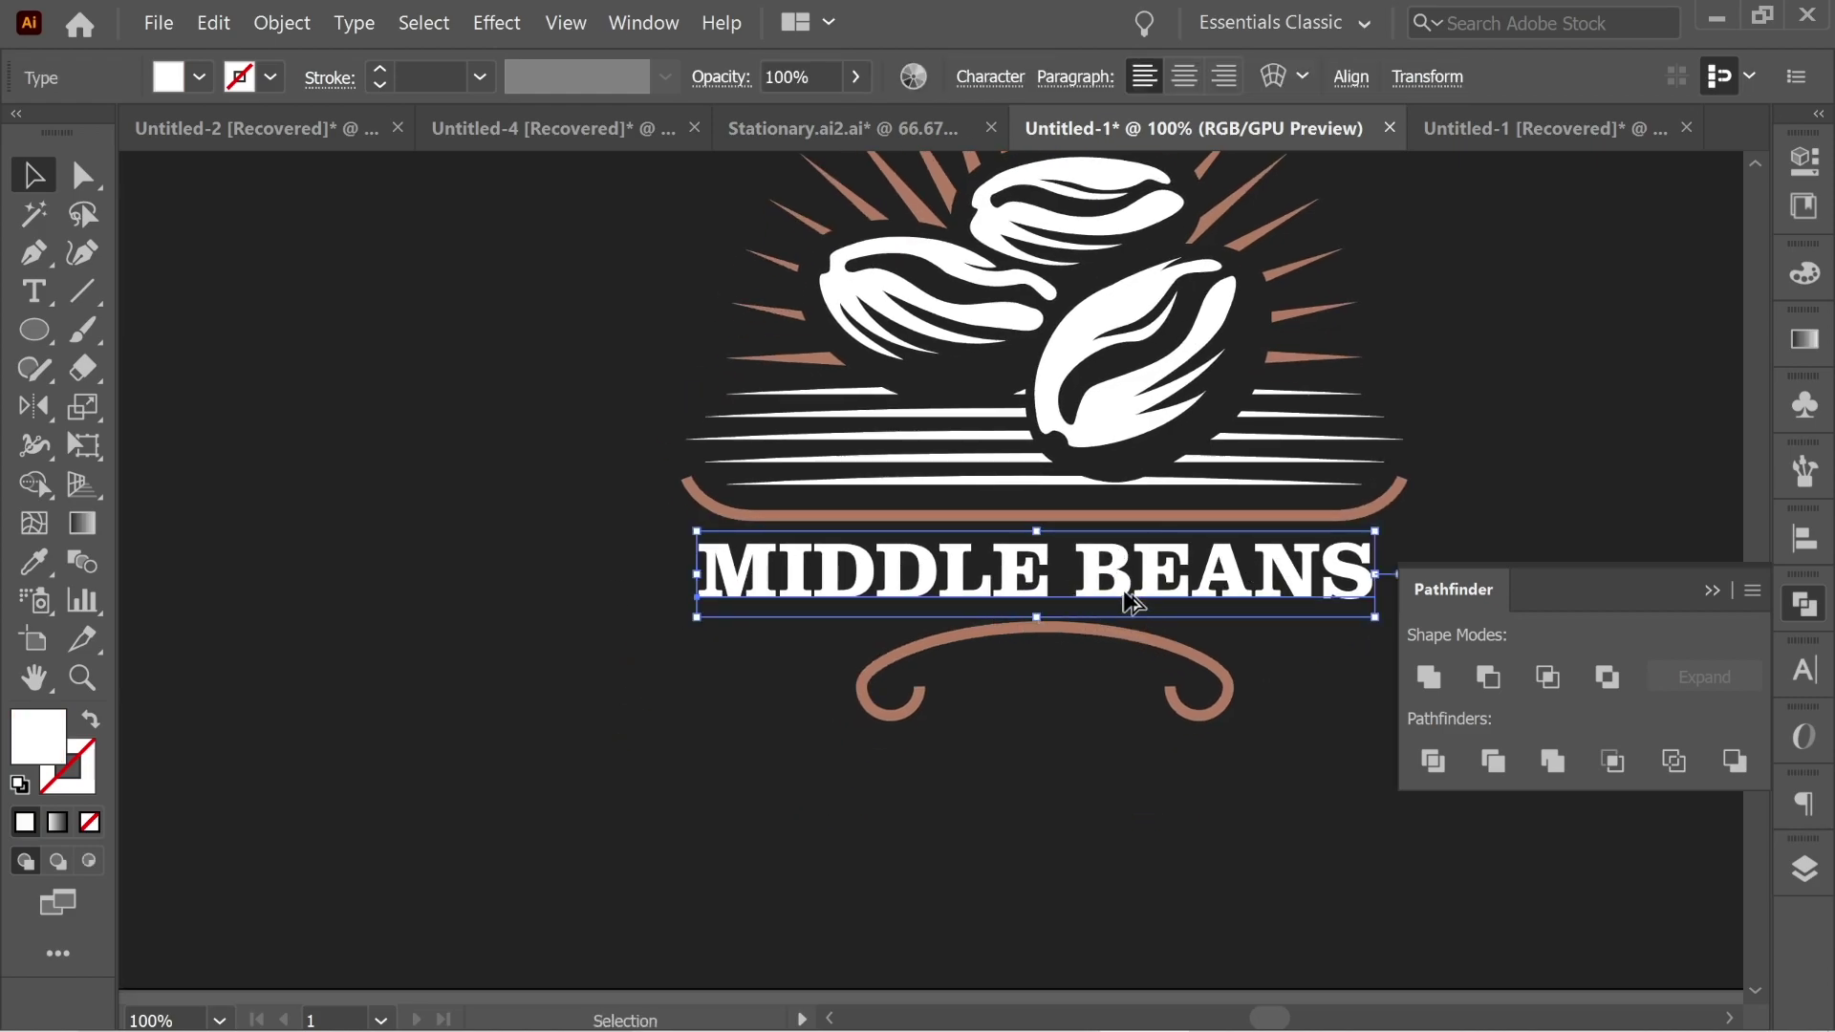
{"action": "left_click_drag", "start_coordinate": [1140, 586], "coordinate": [1238, 833]}
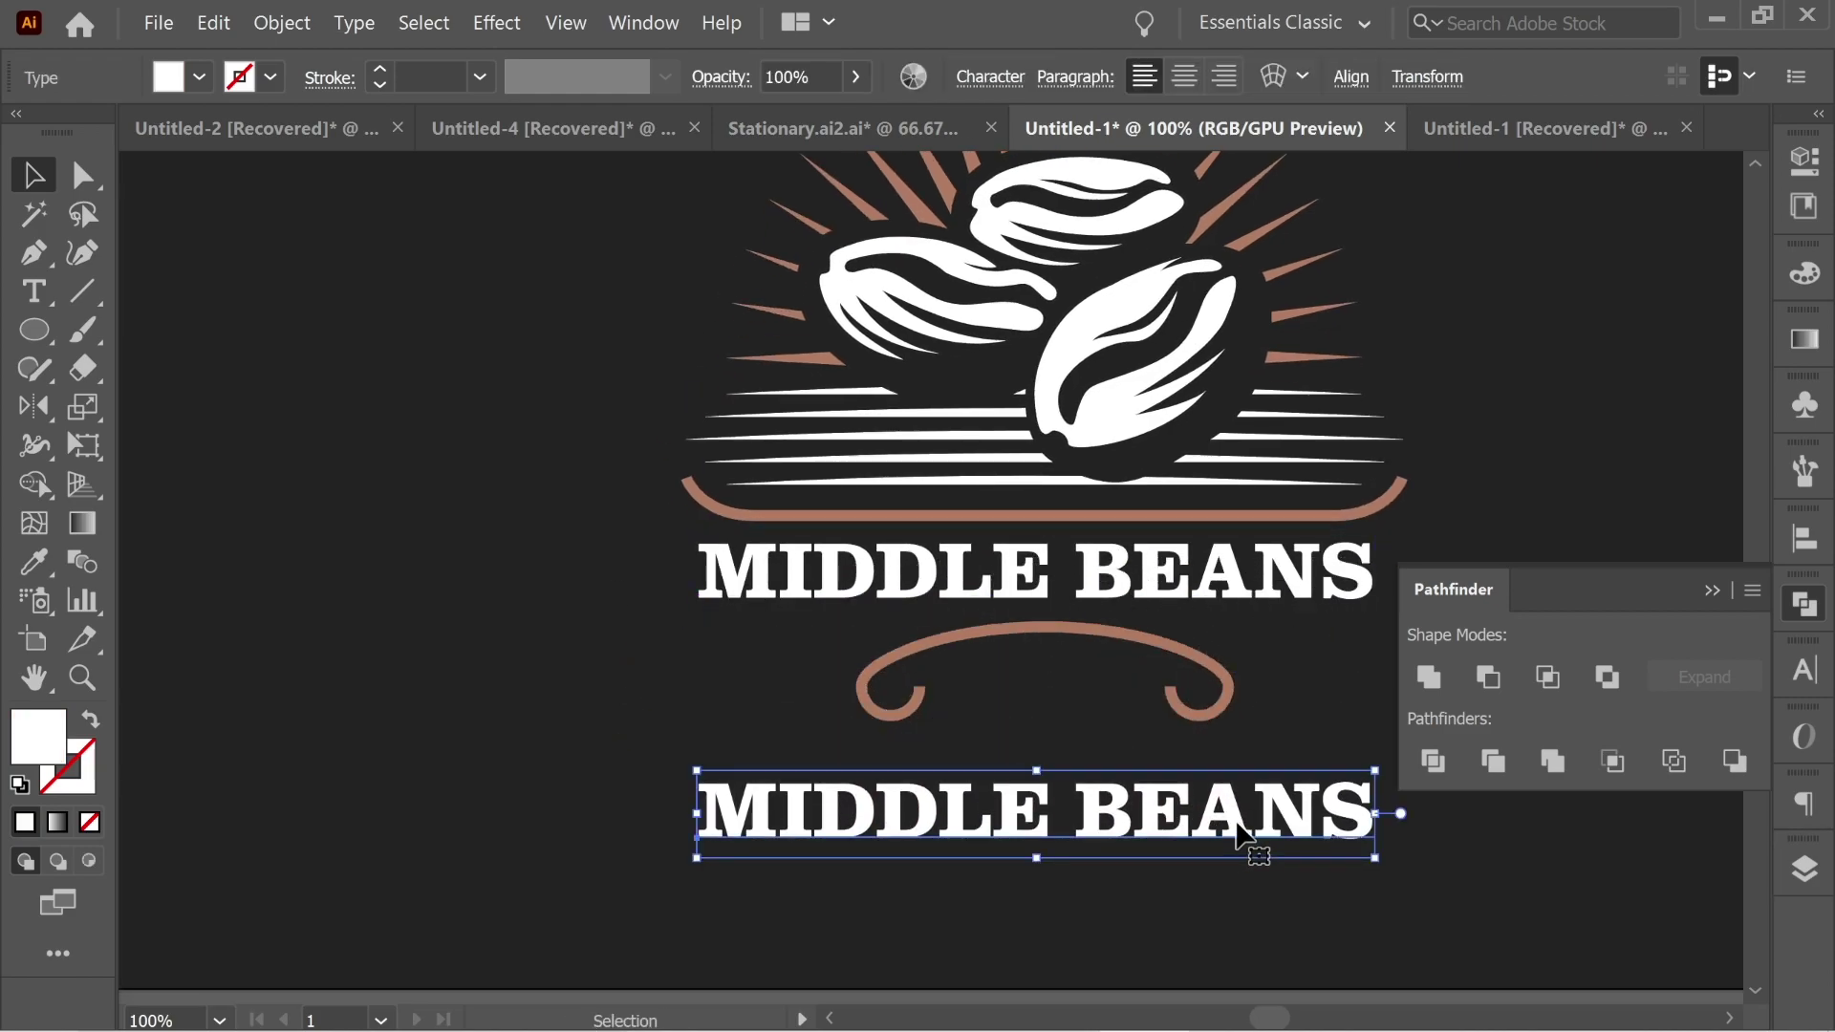
{"action": "double_click", "coordinate": [1356, 790]}
{"action": "key", "text": "ctrl+a"}
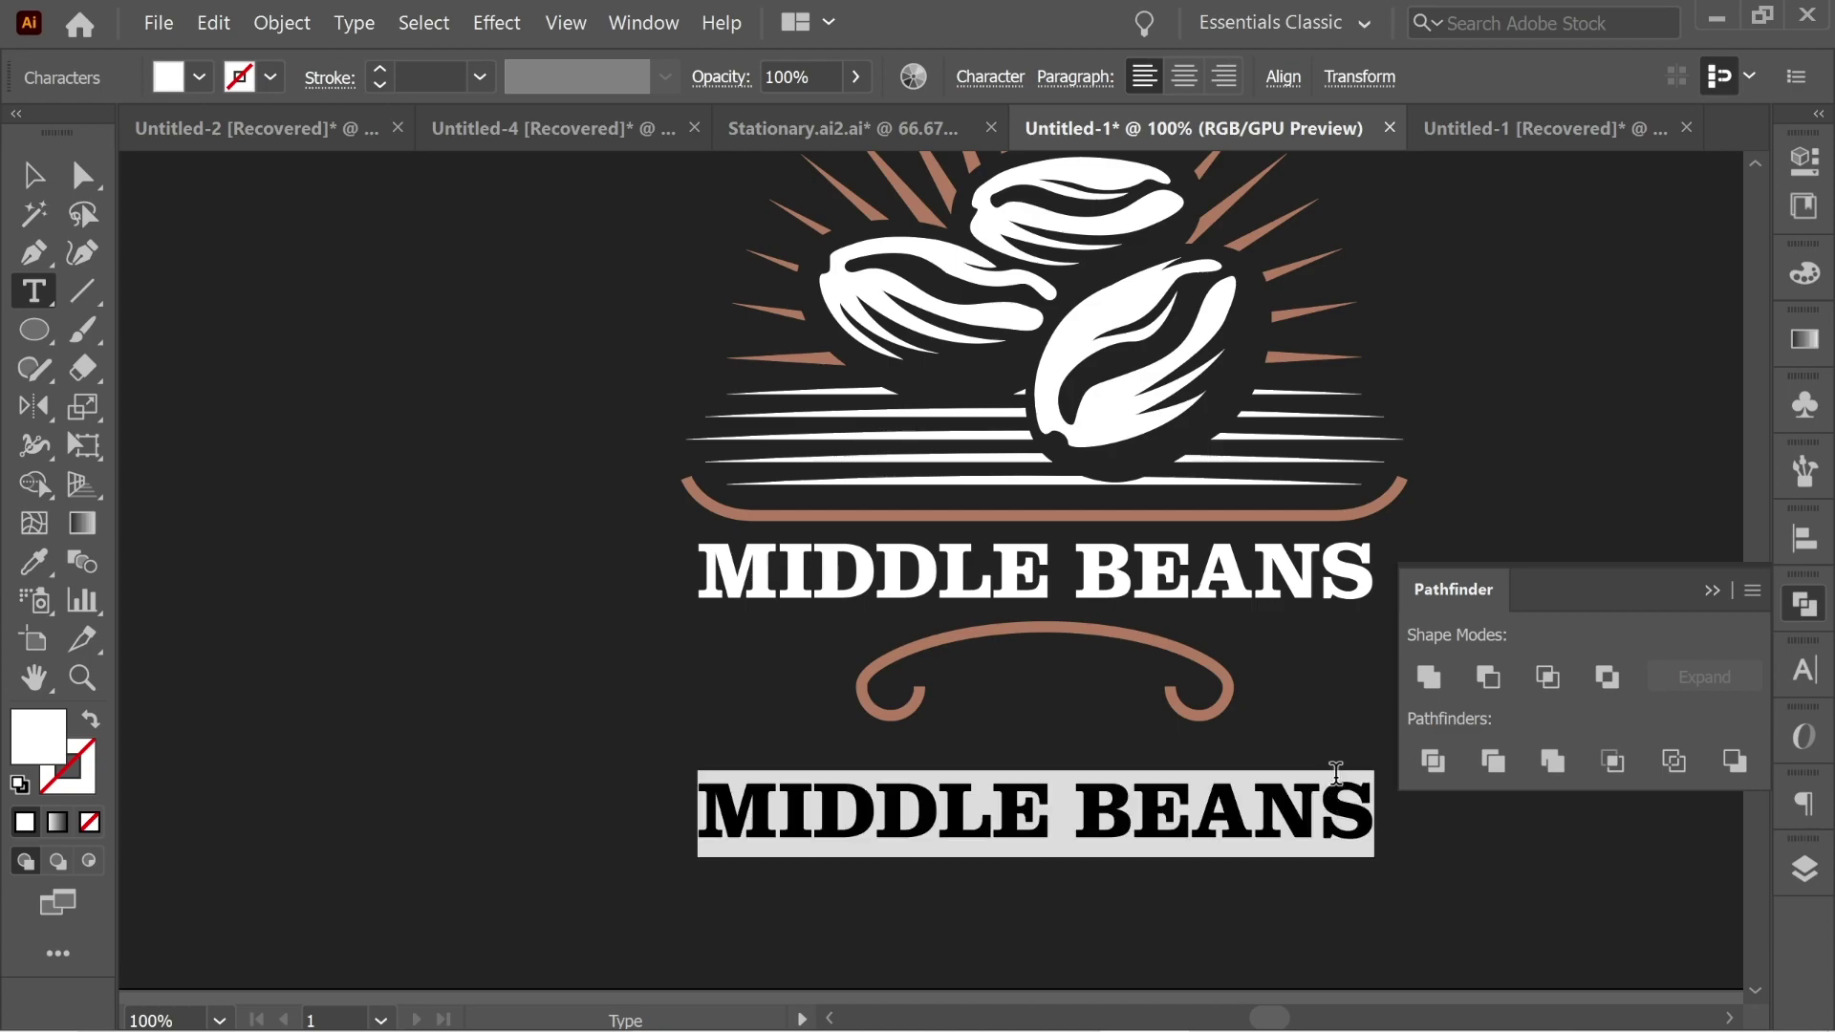
{"action": "type", "text": "COFFEE SHOP"}
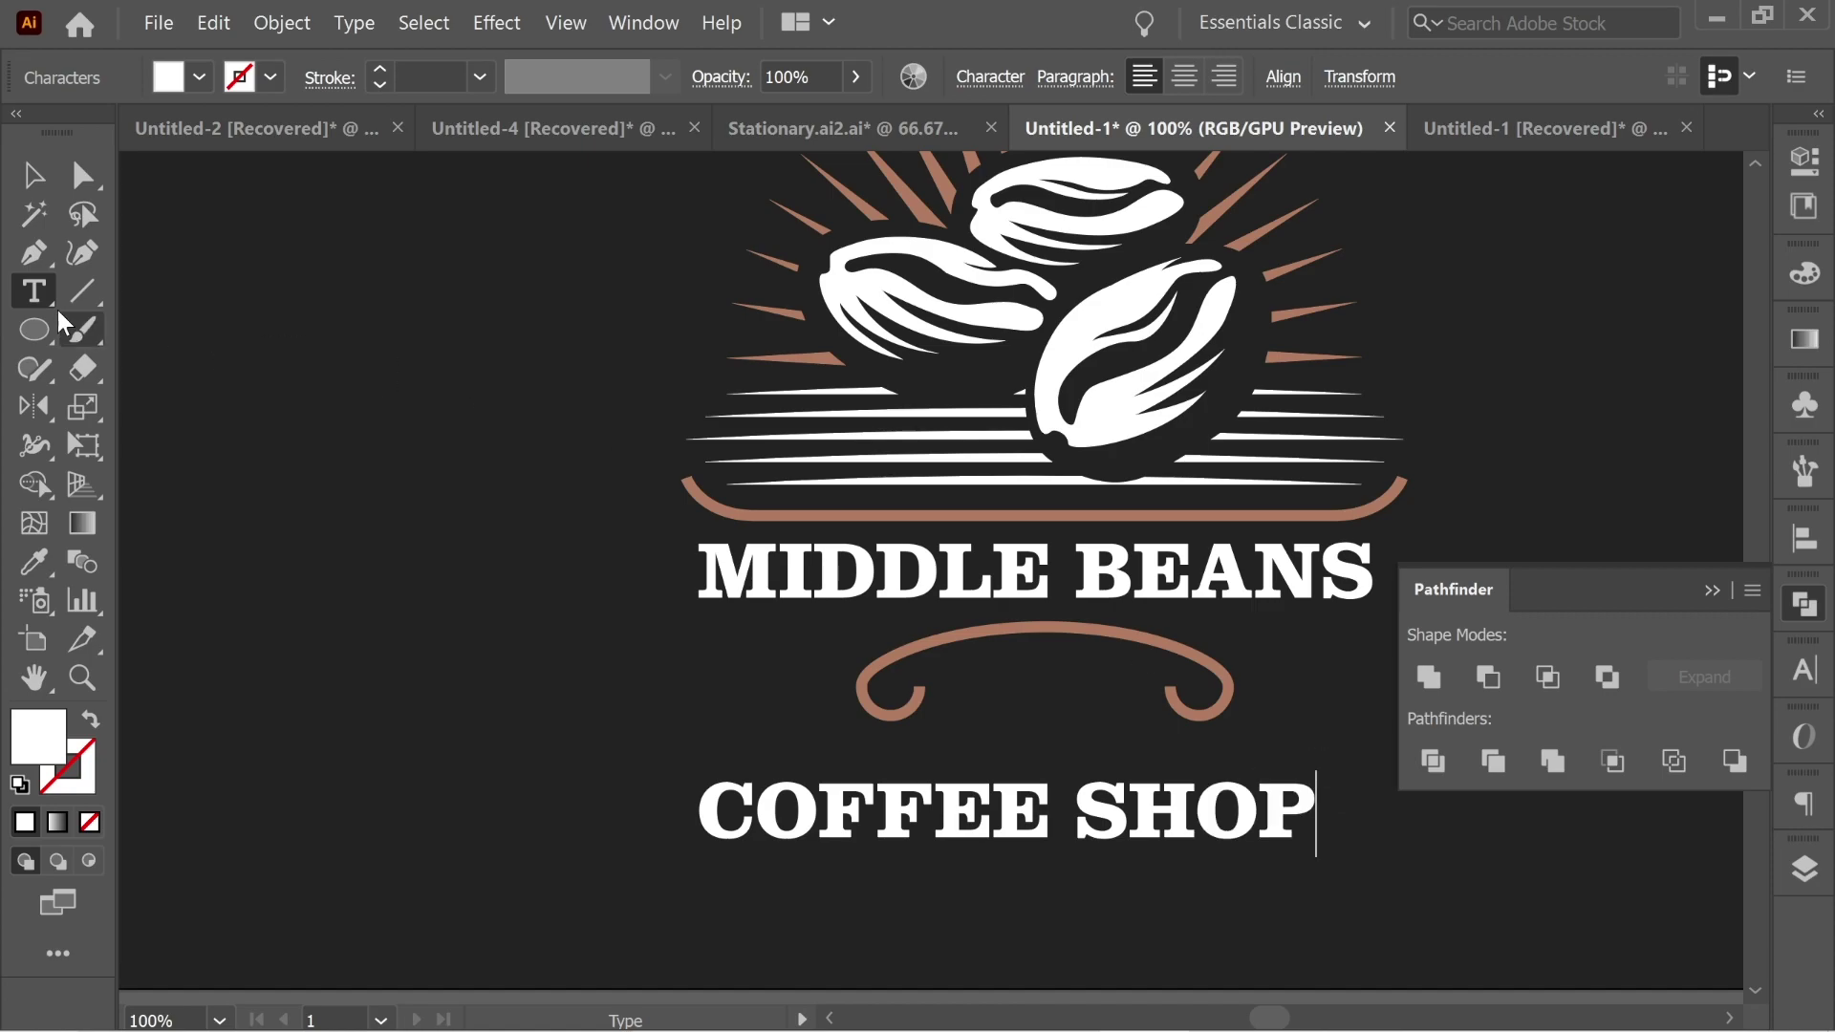
{"action": "key", "text": "Escape"}
Warp COFFEE SHOP with a 16% Arc bend, then shrink it into the copper scroll
{"action": "left_click", "coordinate": [524, 21]}
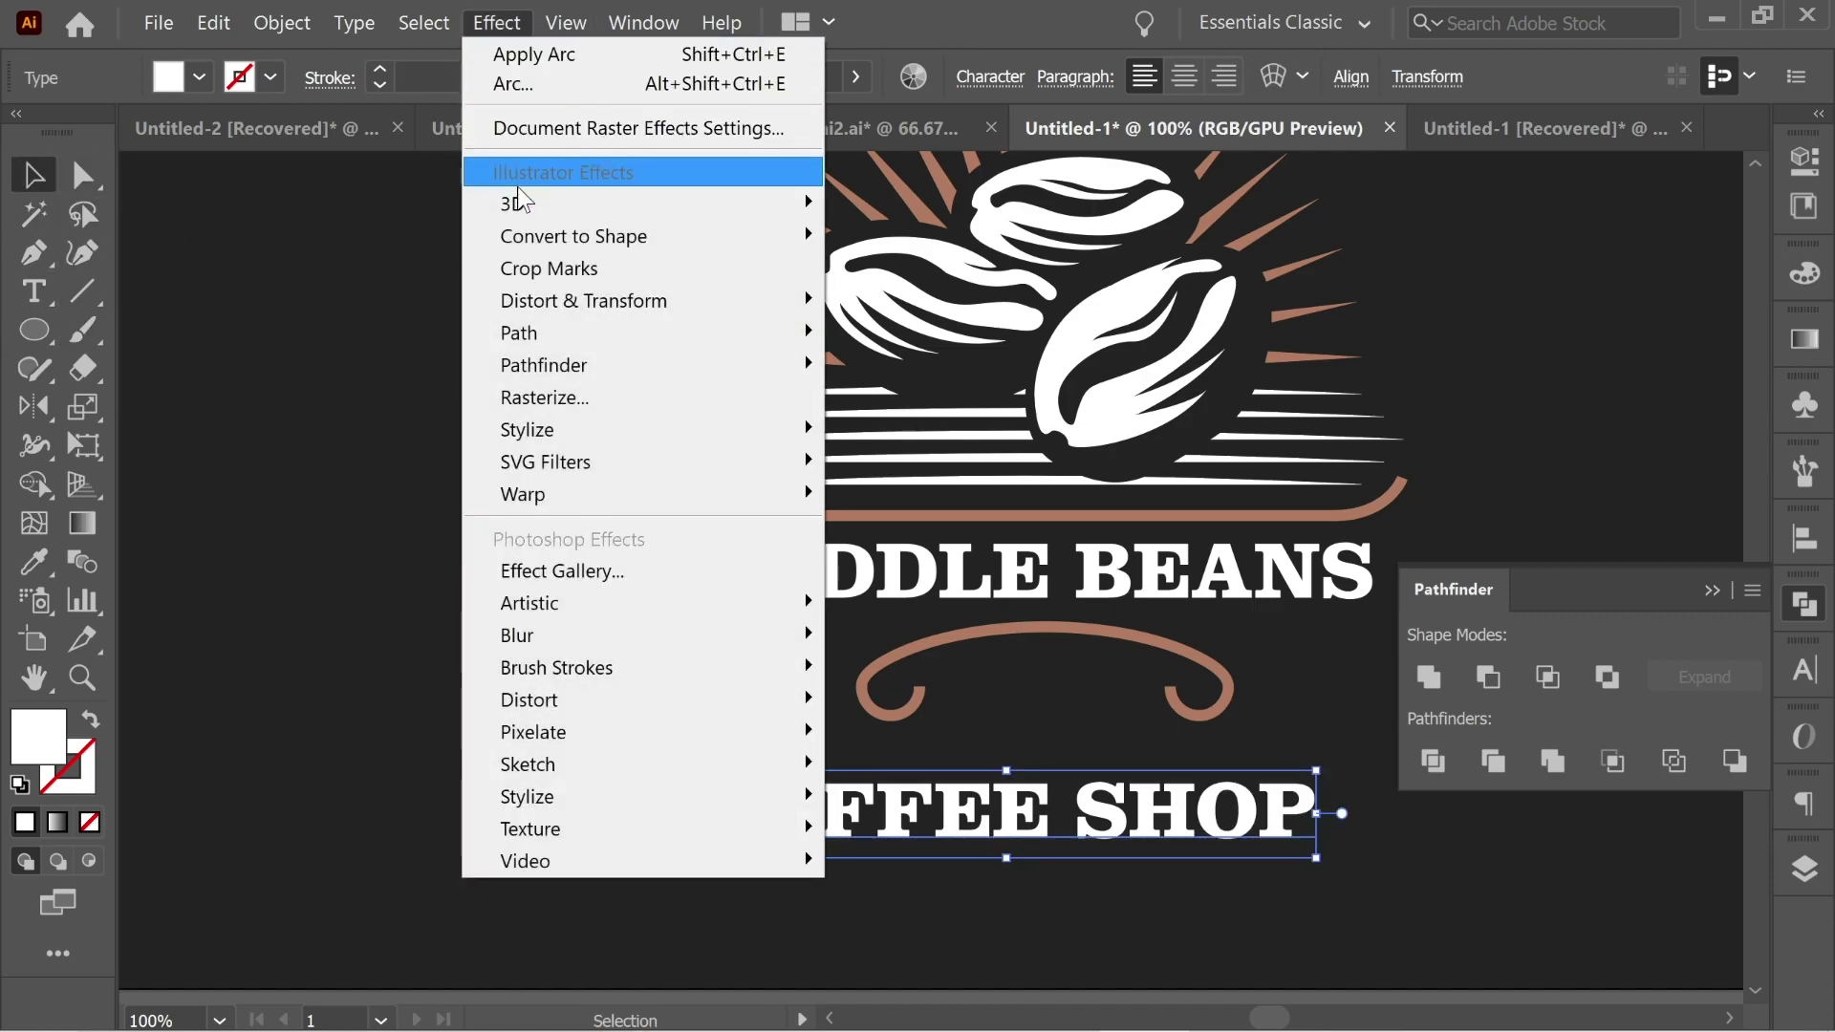
{"action": "mouse_move", "coordinate": [570, 492]}
{"action": "left_click", "coordinate": [855, 492]}
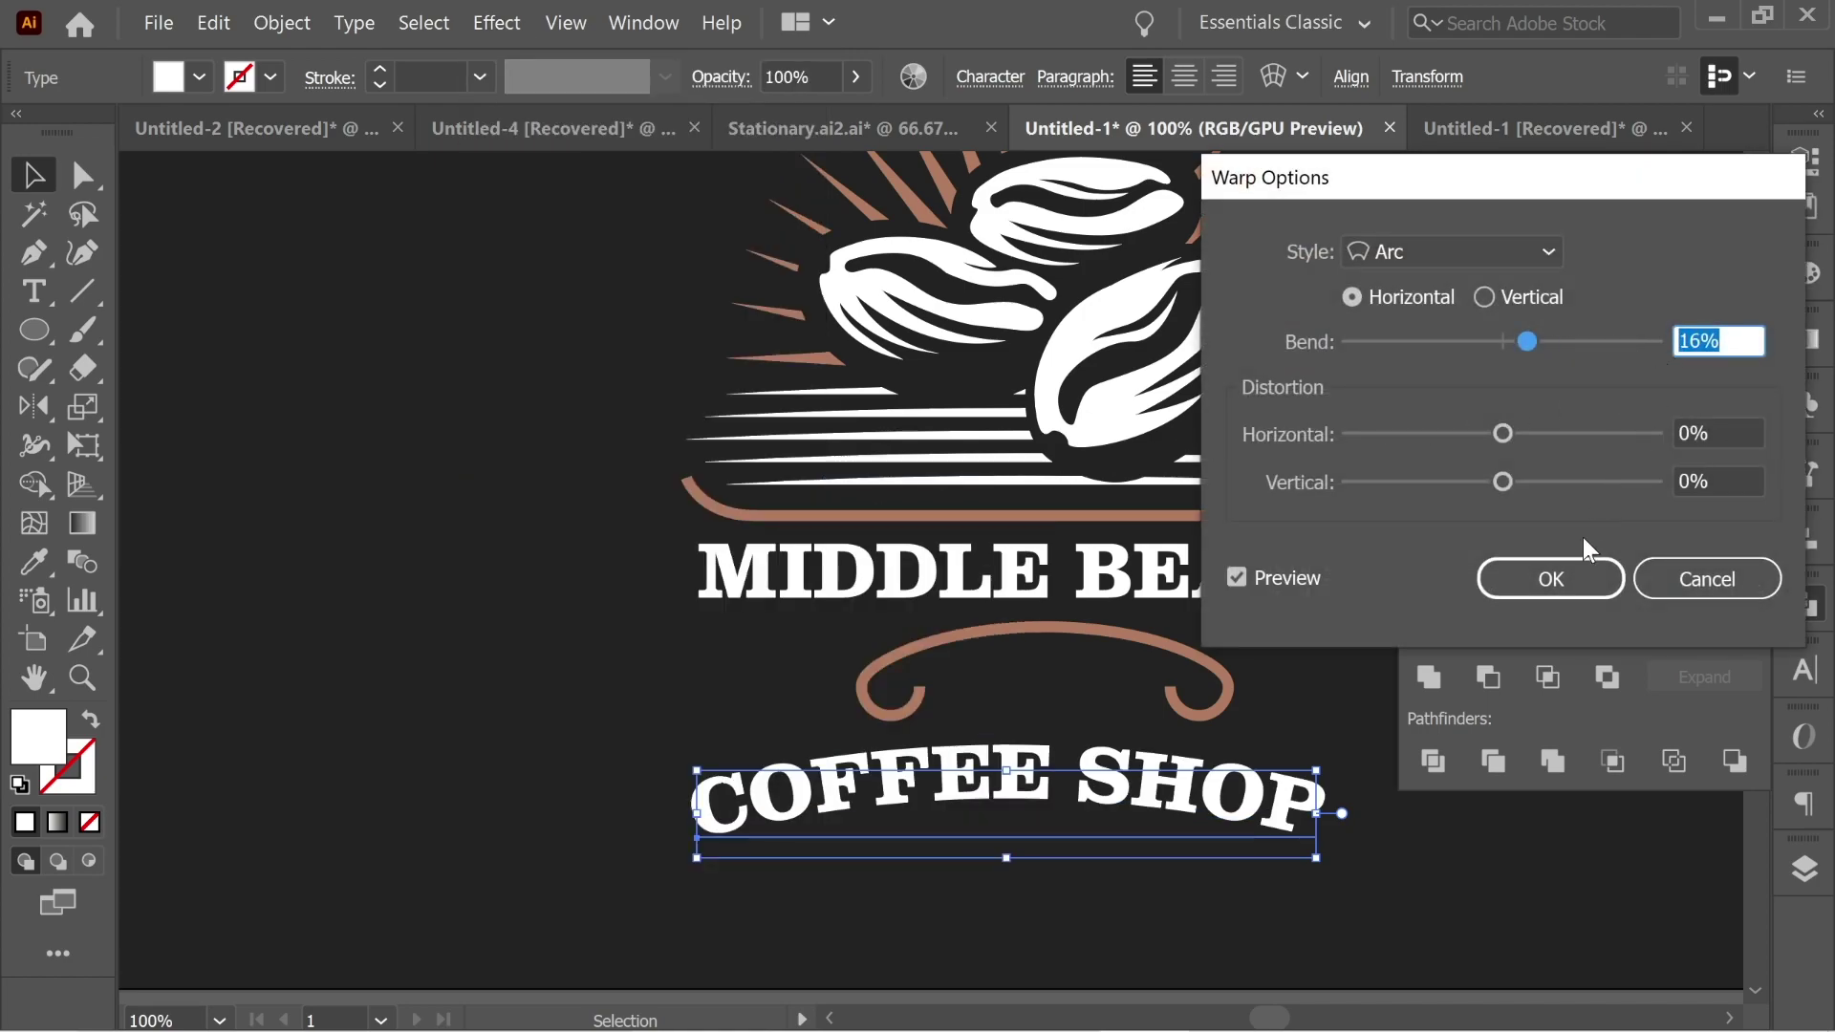
{"action": "left_click", "coordinate": [1579, 580]}
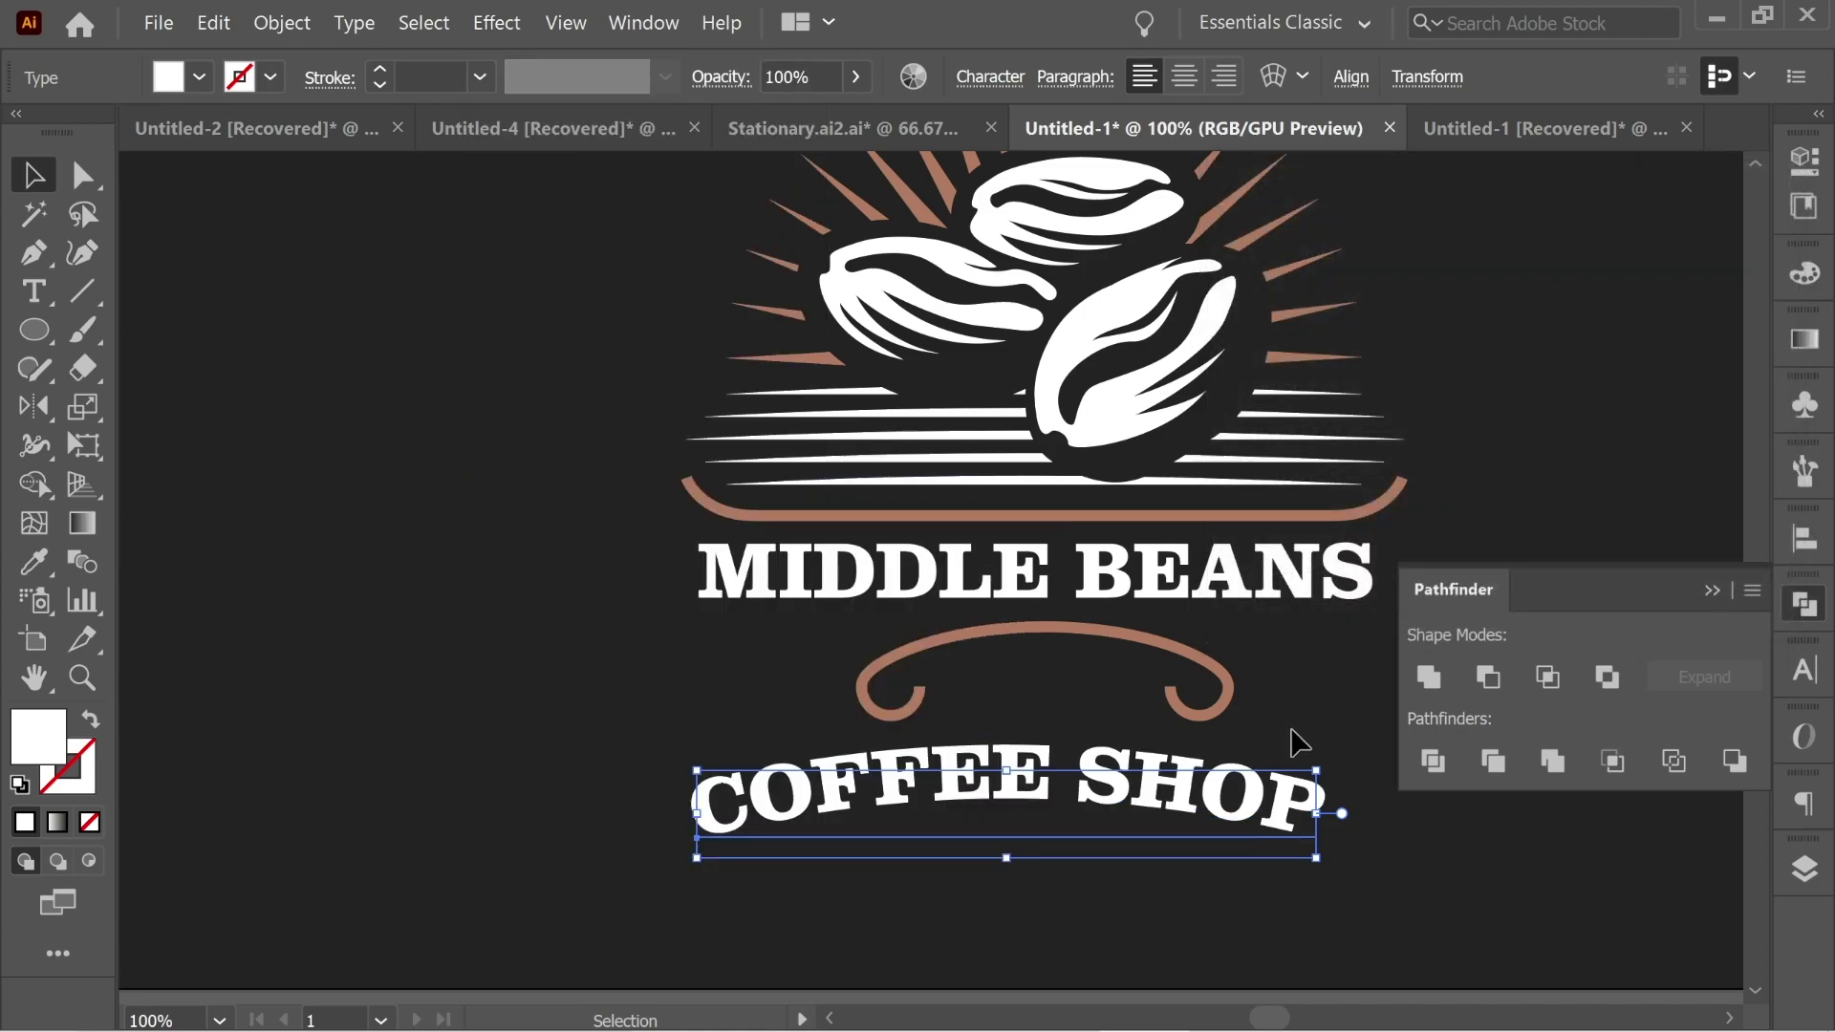
{"action": "left_click_drag", "start_coordinate": [1322, 769], "coordinate": [1166, 682]}
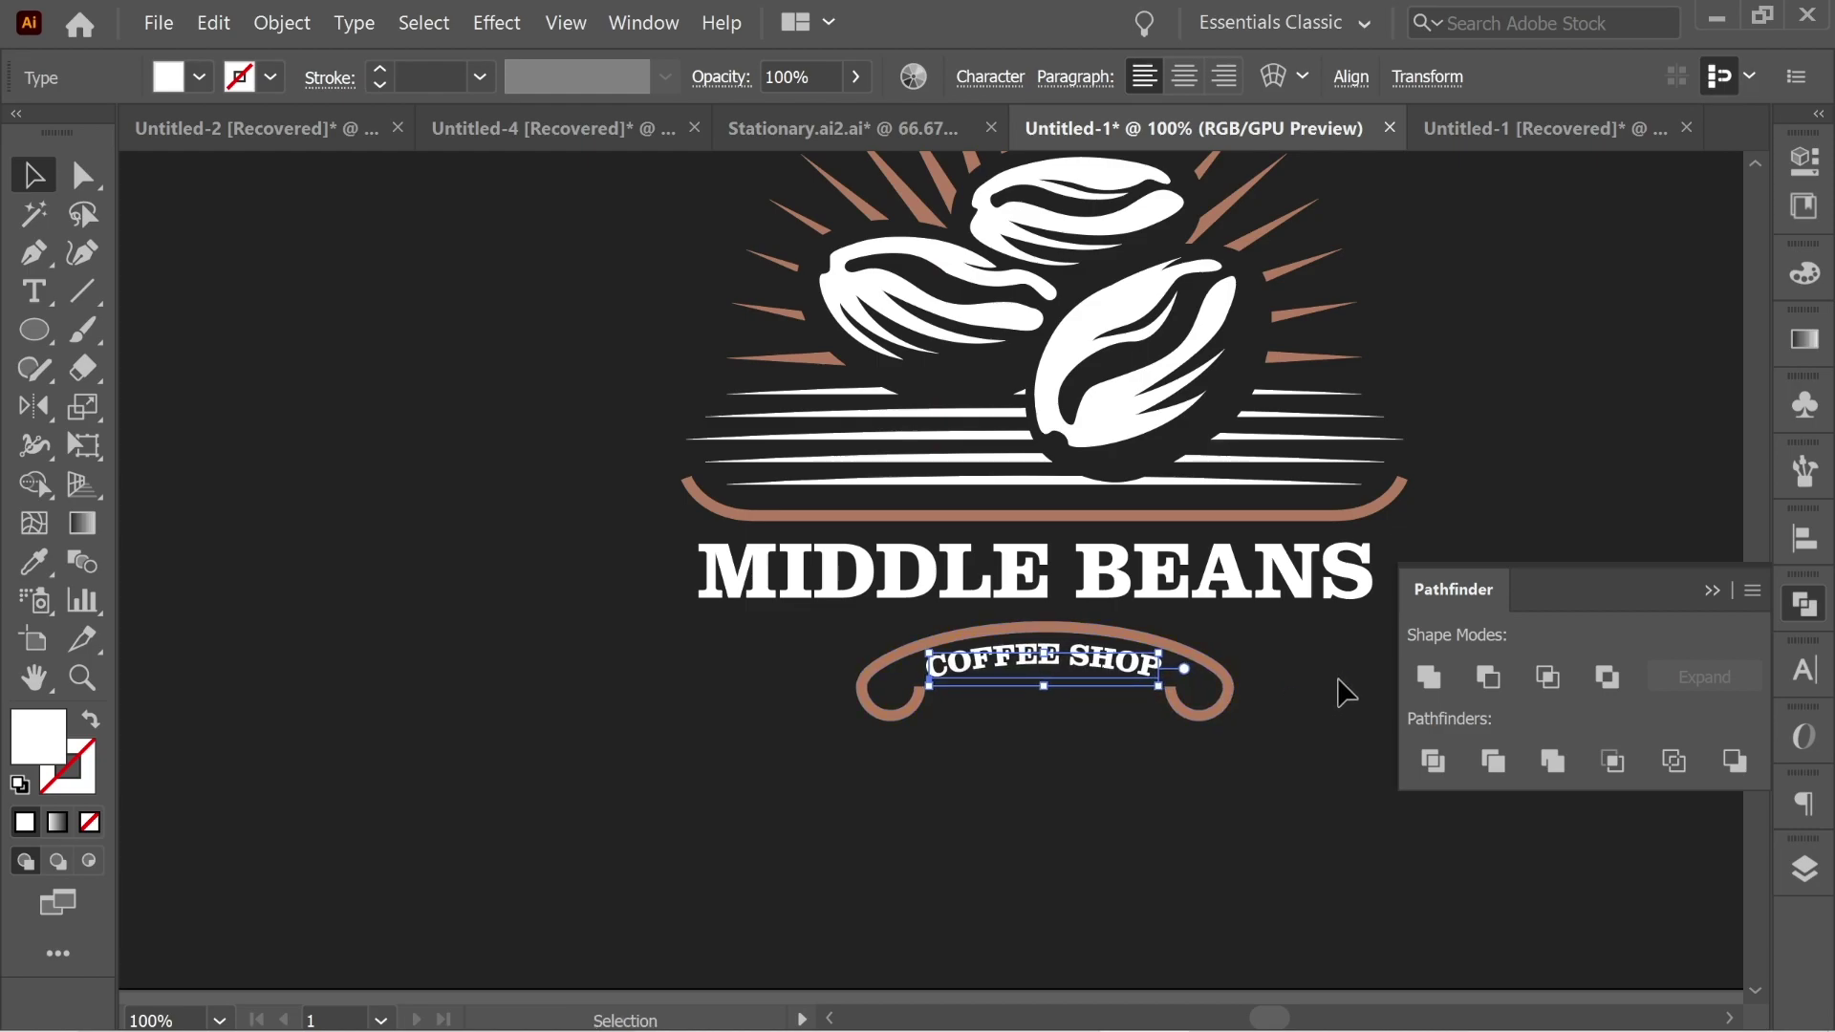
{"action": "left_click", "coordinate": [1339, 690]}
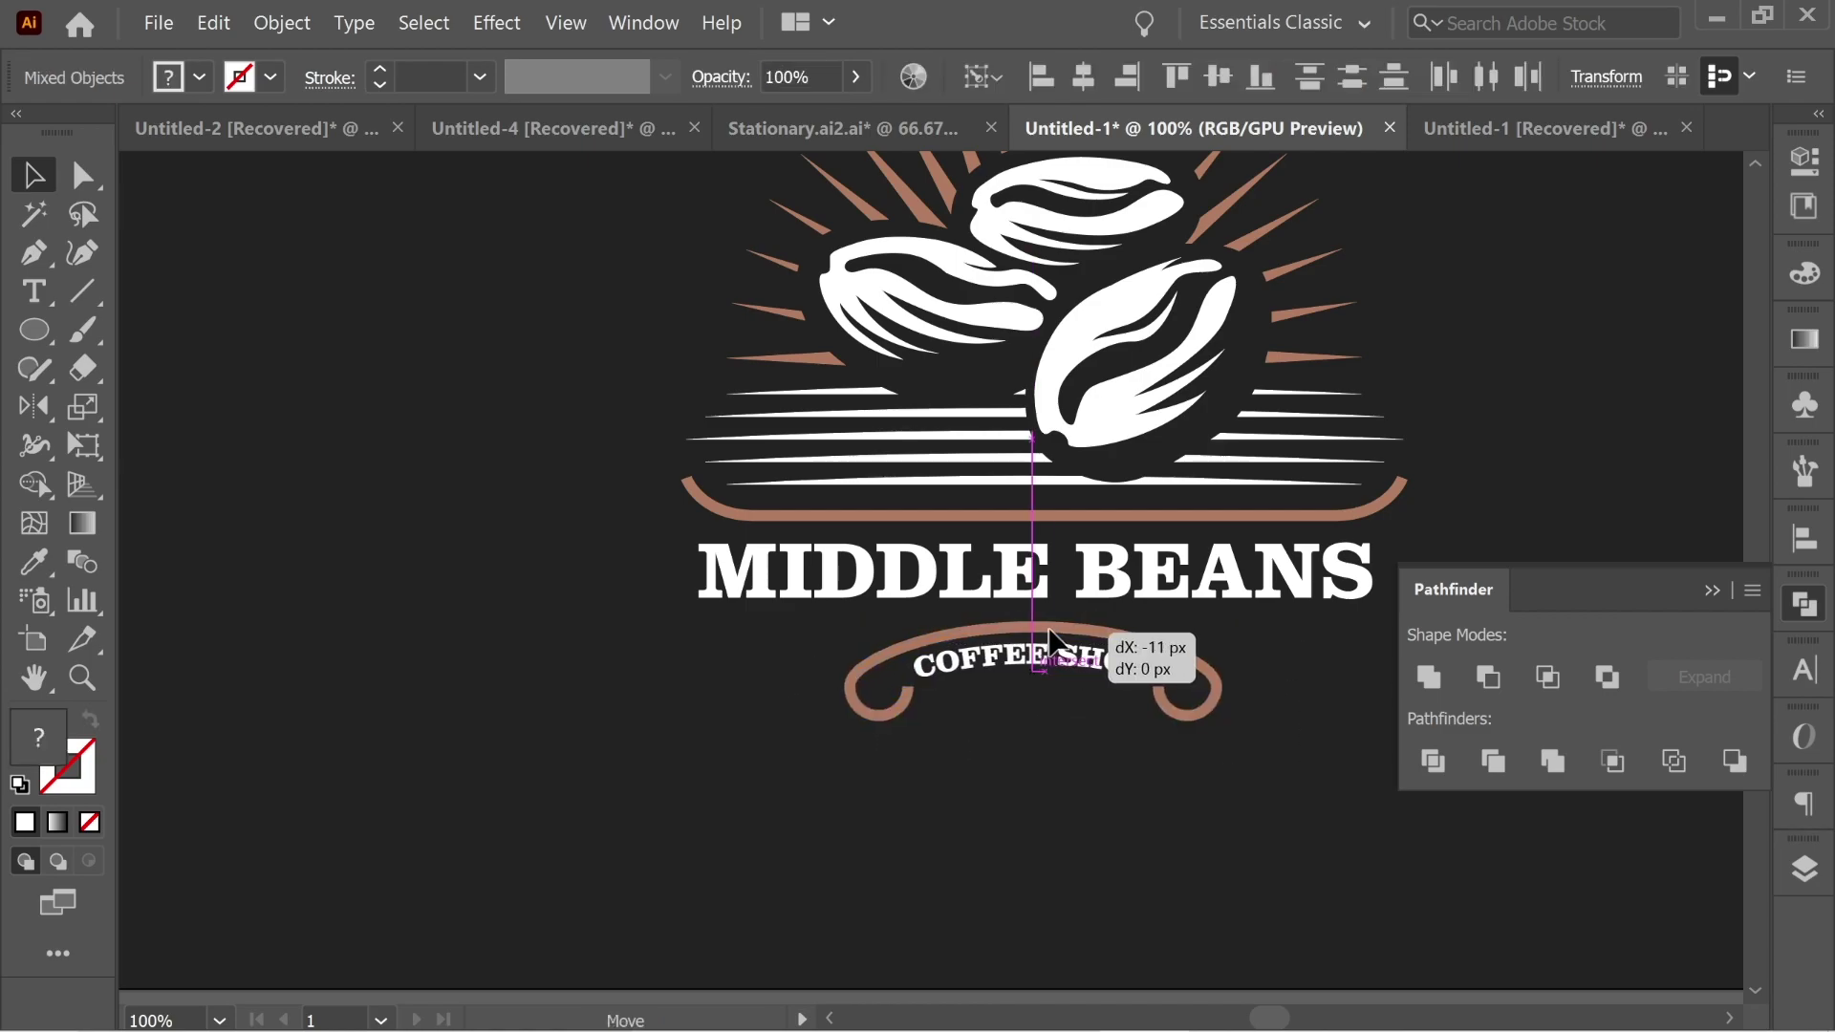